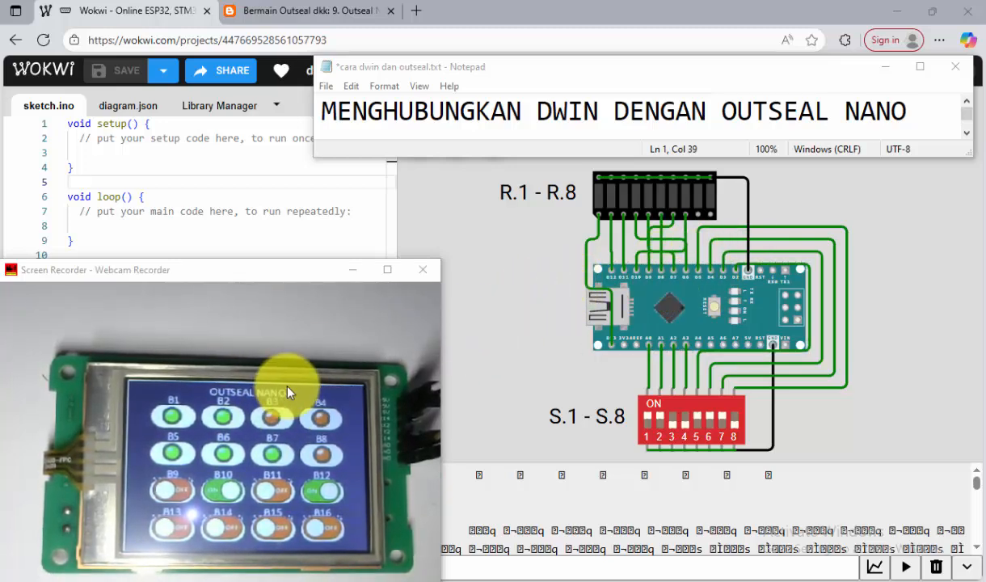
Step: Try uploading the Hasil.hex firmware to start the simulation, and stop the run
{"action": "left_click", "coordinate": [219, 165]}
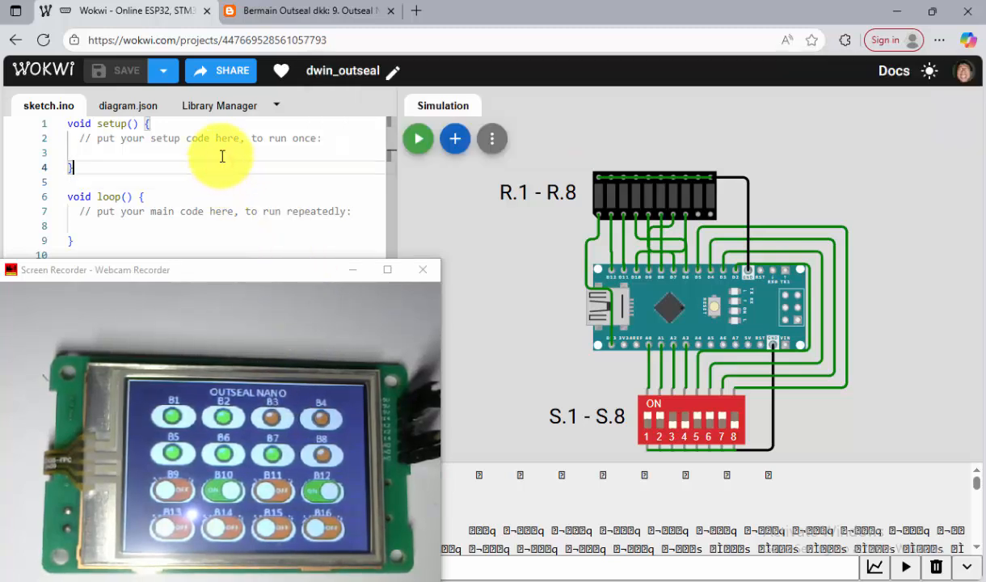
{"action": "right_click", "coordinate": [222, 156]}
{"action": "key", "text": "Escape"}
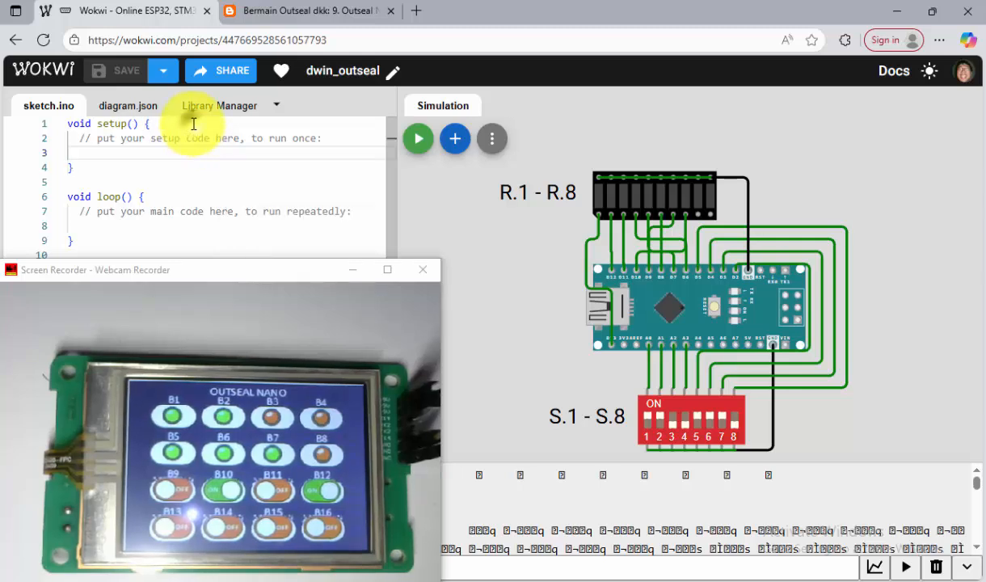
{"action": "right_click", "coordinate": [194, 124]}
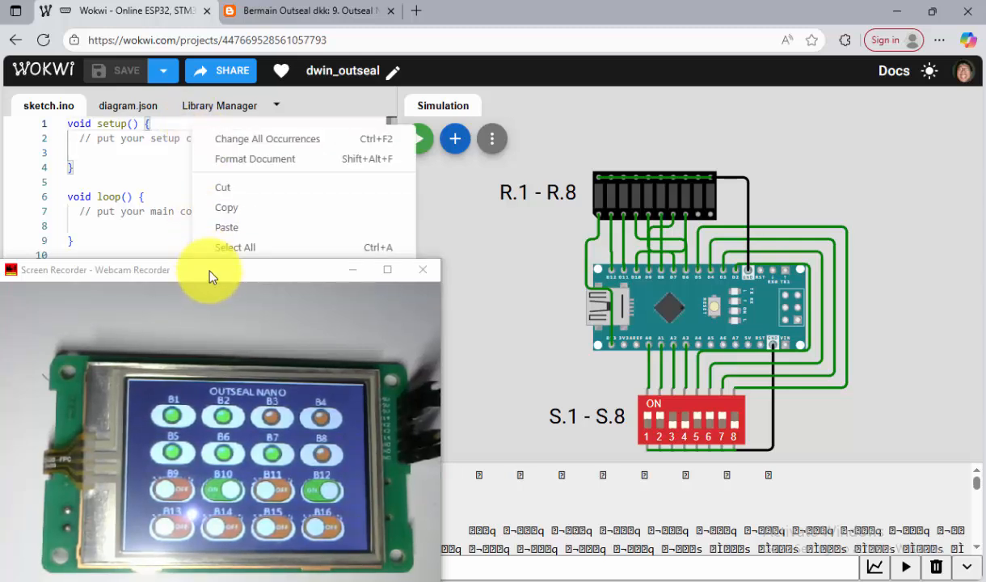
{"action": "left_click_drag", "start_coordinate": [209, 271], "coordinate": [224, 331]}
{"action": "right_click", "coordinate": [228, 163]}
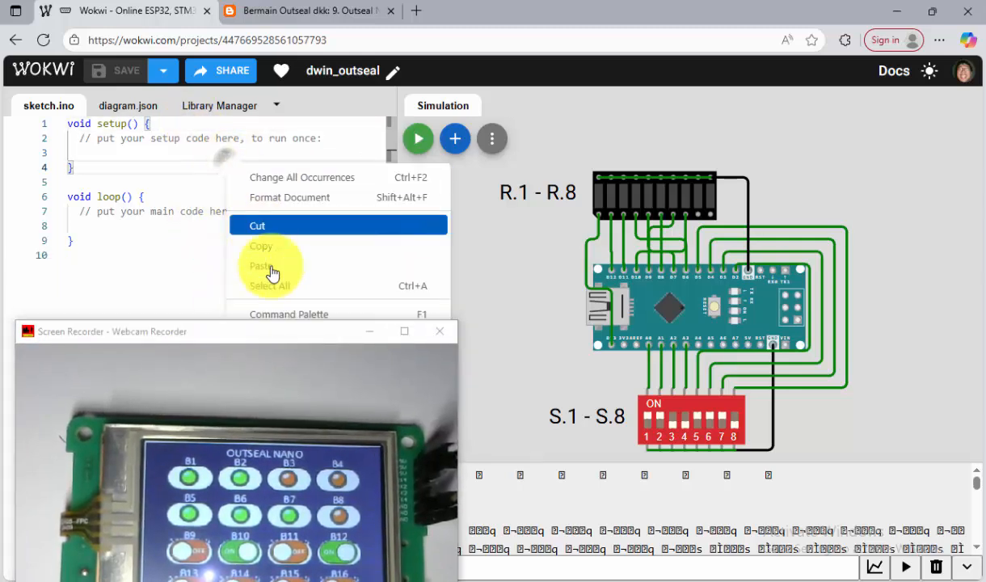
{"action": "left_click", "coordinate": [286, 317]}
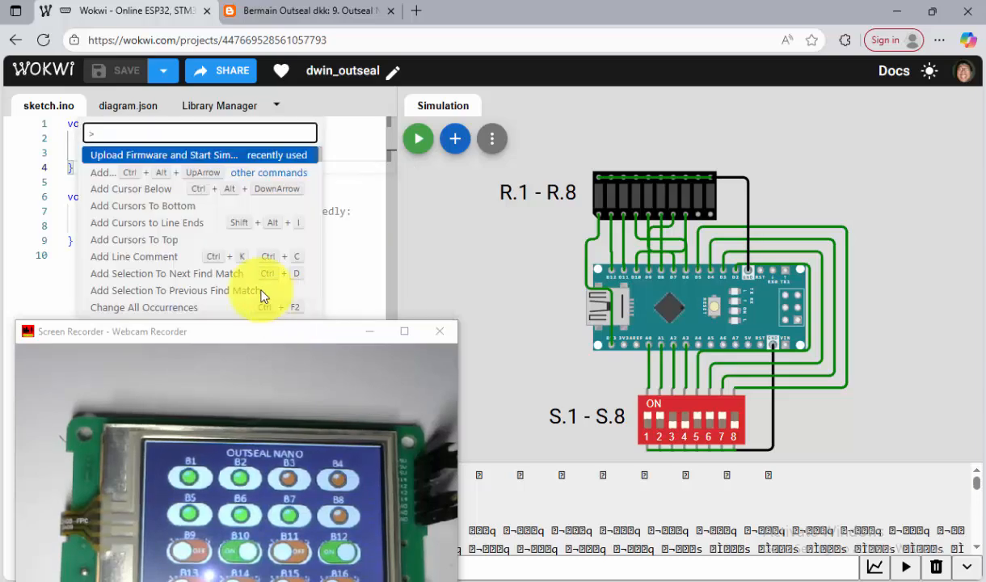
{"action": "left_click", "coordinate": [137, 155]}
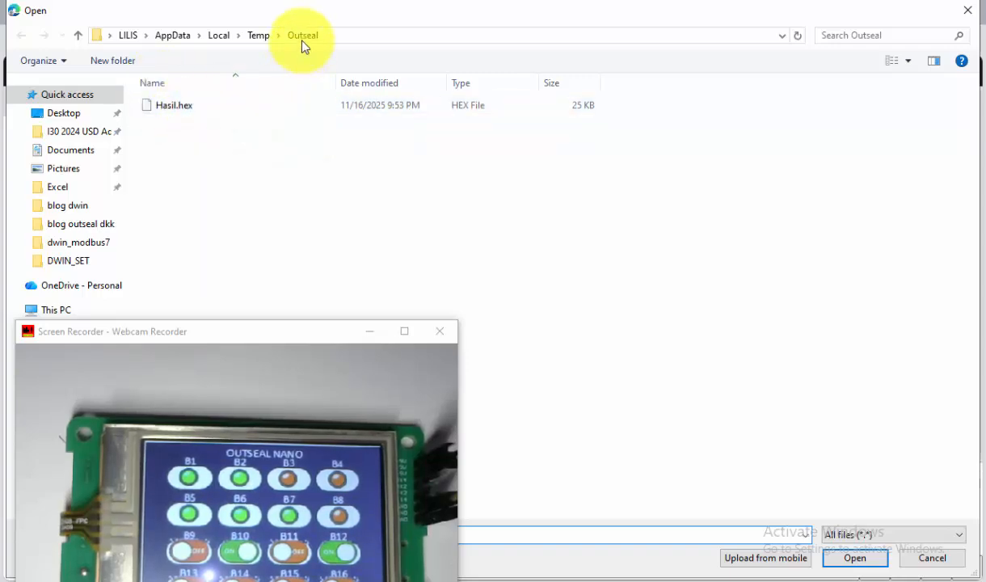
{"action": "double_click", "coordinate": [178, 107]}
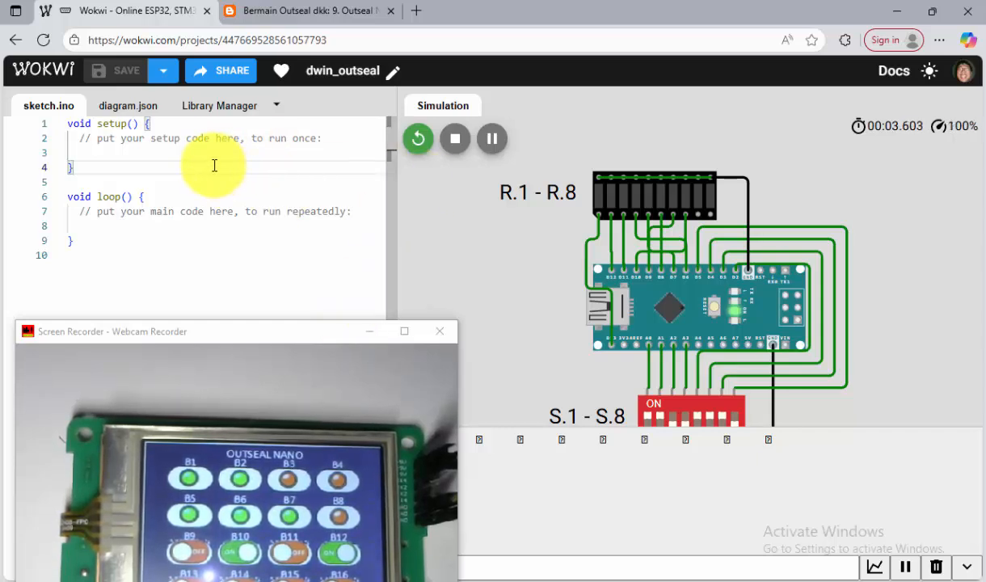
{"action": "left_click", "coordinate": [456, 140]}
Step: Upload the Hasil.hex firmware to start the simulation and connect it to the USB-Serial Controller on COM18
{"action": "right_click", "coordinate": [169, 152]}
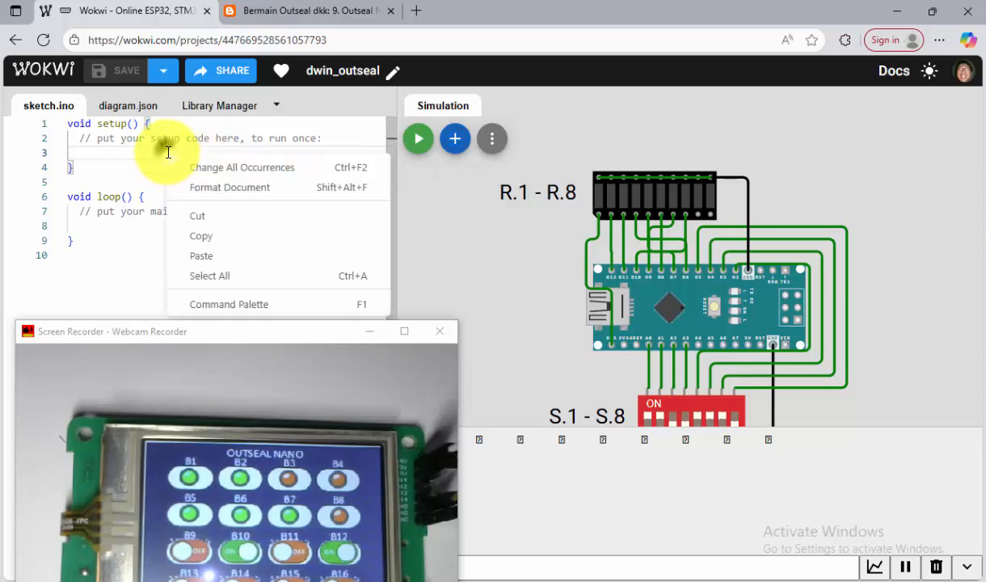
{"action": "left_click", "coordinate": [231, 308]}
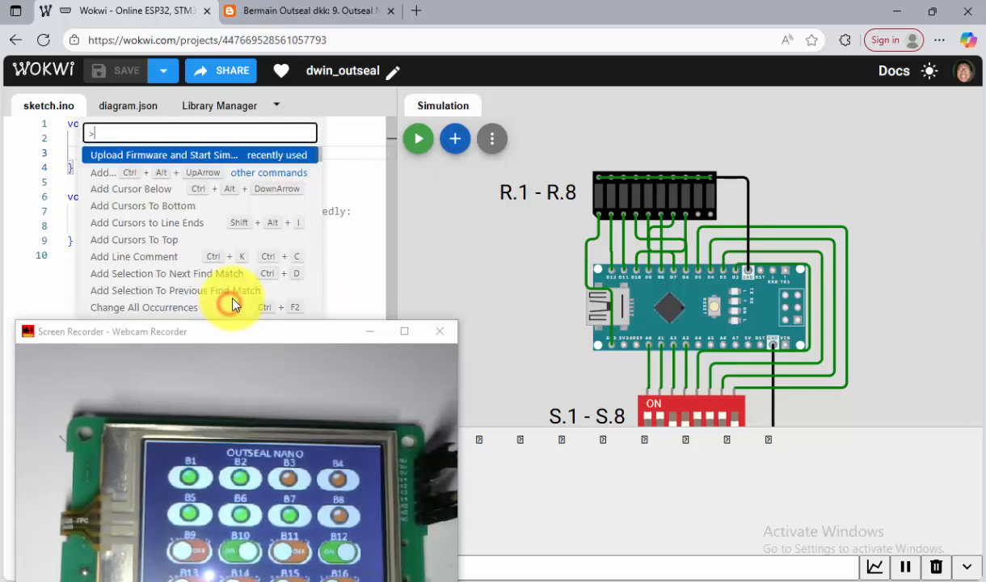
{"action": "left_click", "coordinate": [146, 156]}
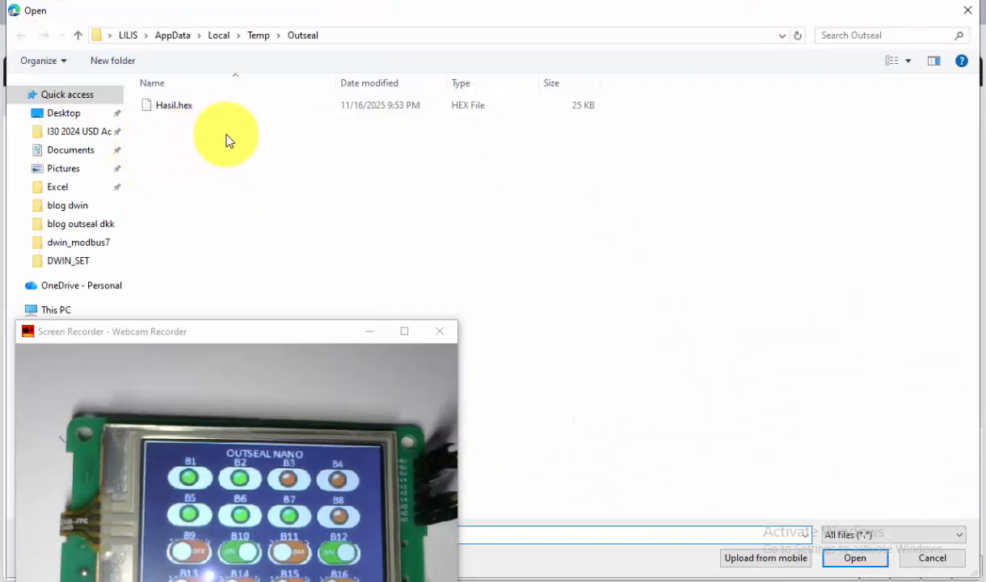
{"action": "double_click", "coordinate": [180, 103]}
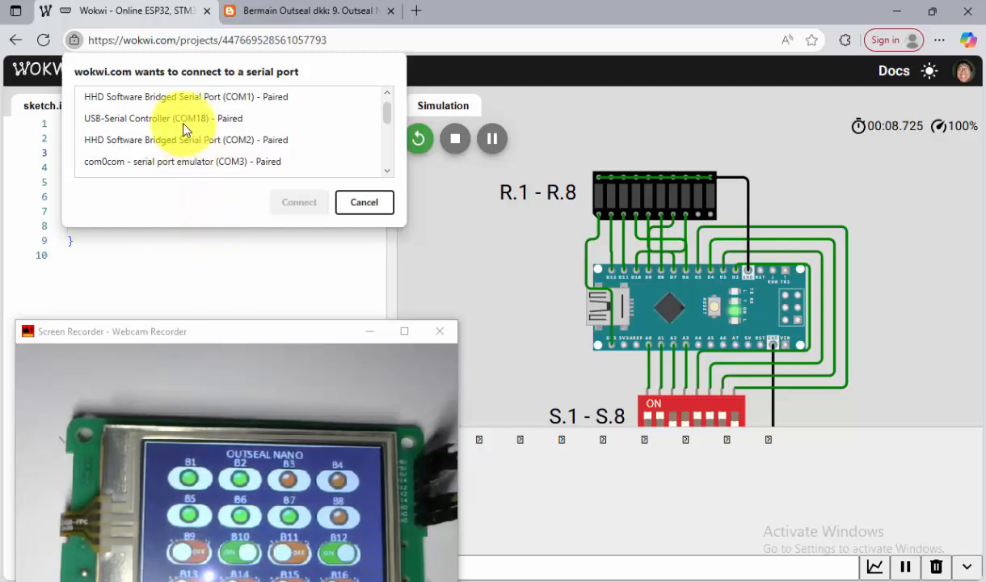
{"action": "left_click", "coordinate": [154, 118]}
{"action": "left_click", "coordinate": [294, 201]}
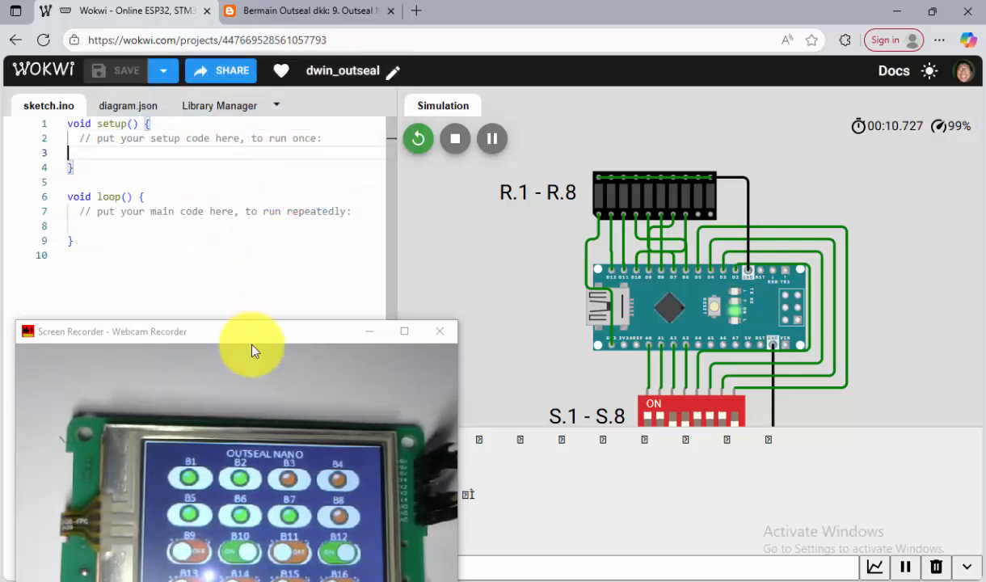
Step: Uncover the whole DIP switch and the webcam view, and turn off switches 1, 2, 5, 6 and 7
{"action": "left_click_drag", "start_coordinate": [253, 338], "coordinate": [255, 153]}
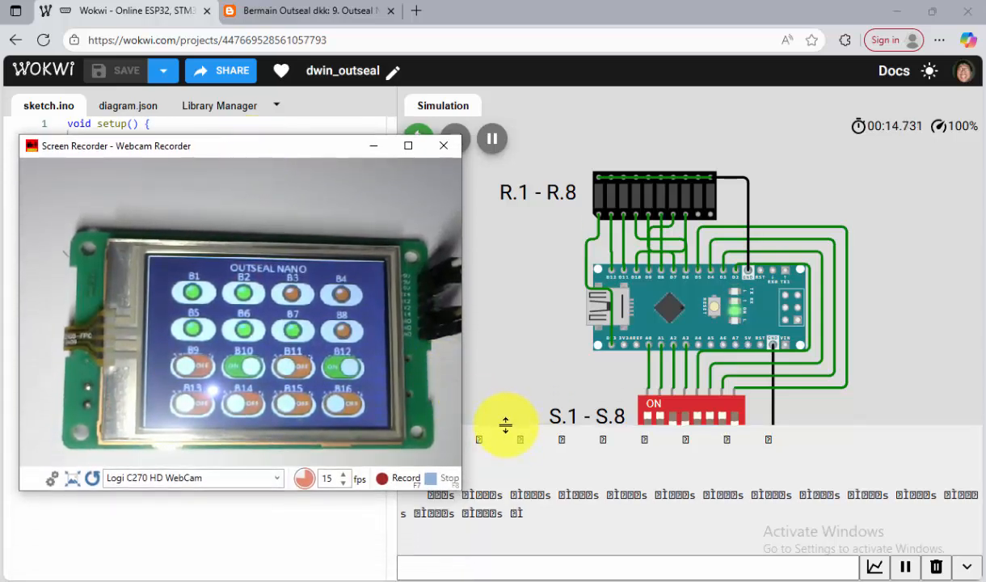
{"action": "left_click_drag", "start_coordinate": [505, 424], "coordinate": [509, 481]}
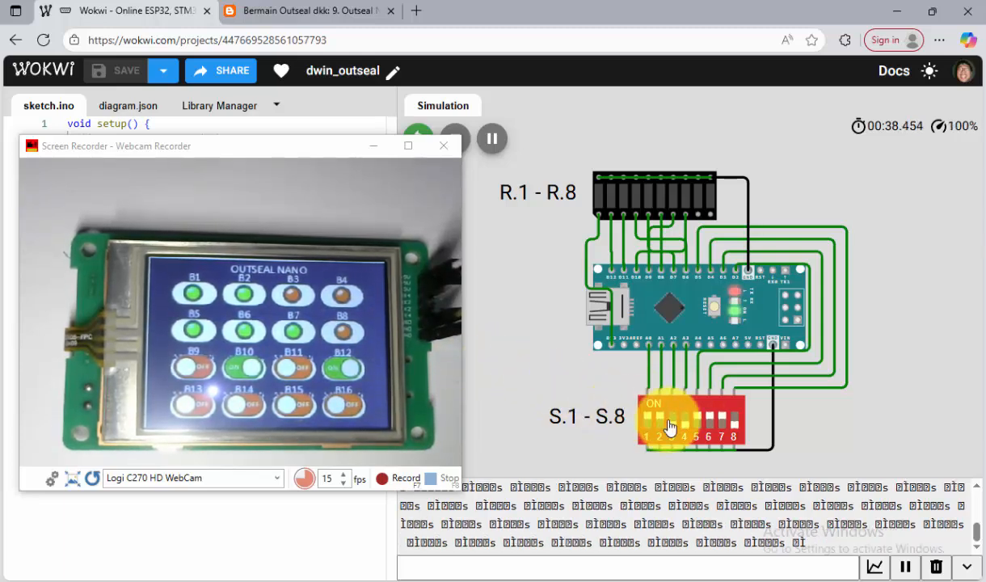
{"action": "left_click", "coordinate": [649, 423]}
{"action": "left_click", "coordinate": [660, 423]}
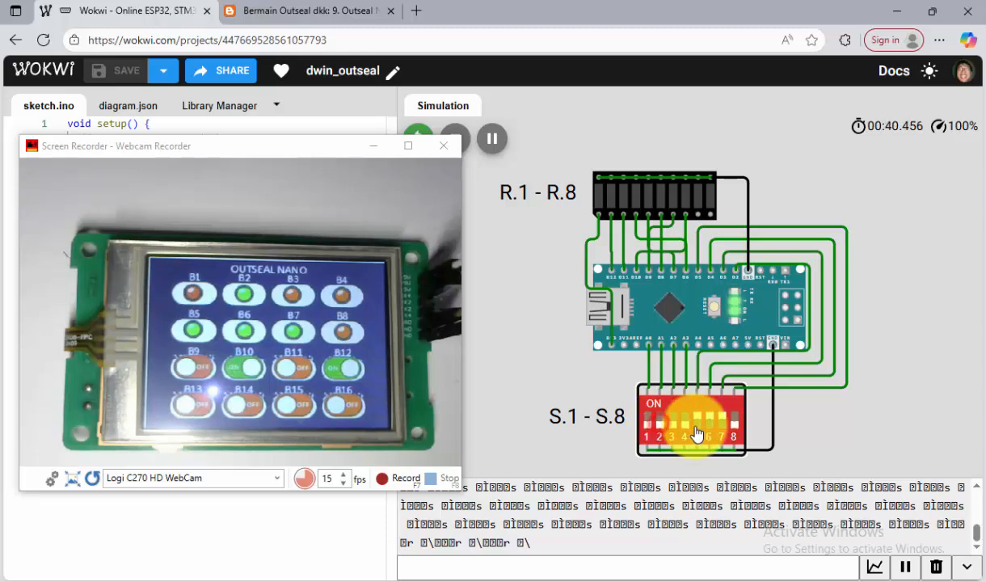
{"action": "left_click", "coordinate": [696, 424]}
{"action": "left_click", "coordinate": [722, 425]}
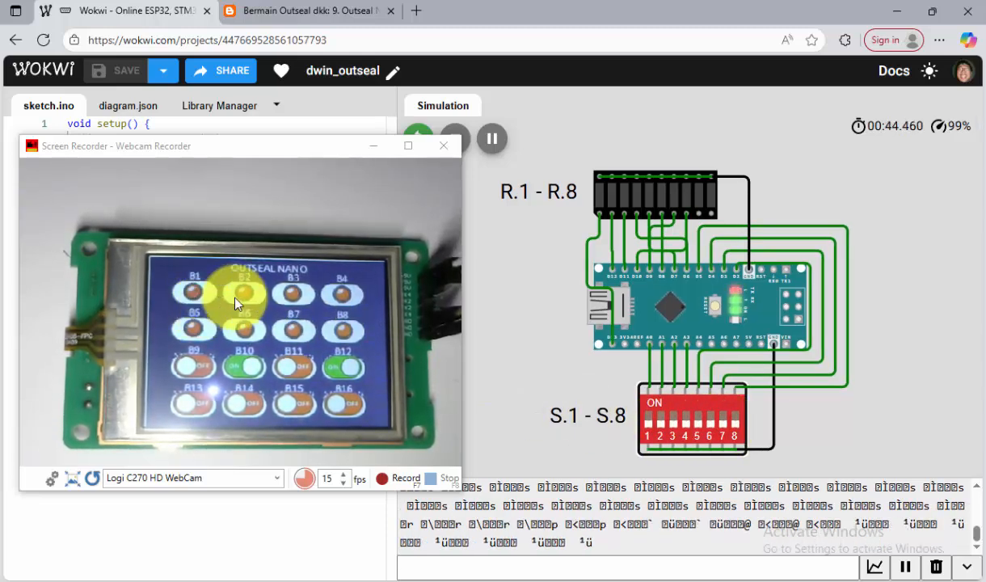
{"action": "left_click", "coordinate": [684, 419]}
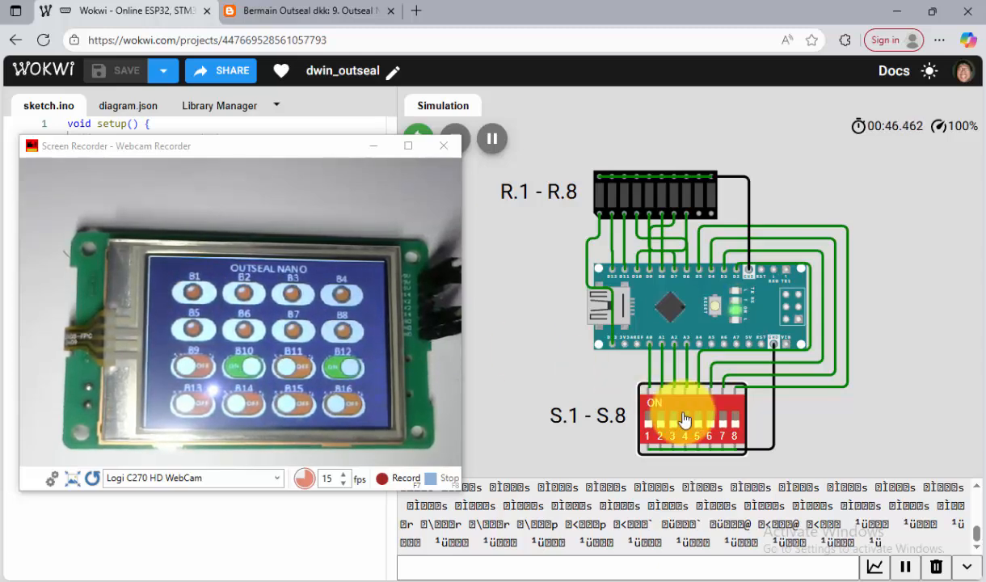
Step: Turn on all eight DIP switches S.1 to S.8 one after another, from 1 through 8
{"action": "left_click", "coordinate": [650, 421]}
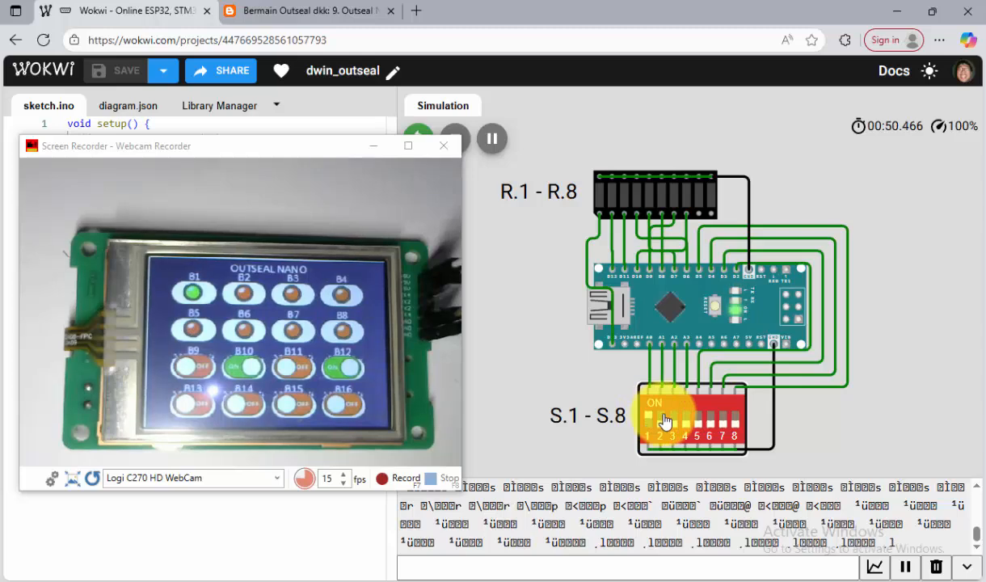
{"action": "left_click", "coordinate": [662, 415]}
{"action": "left_click", "coordinate": [676, 418]}
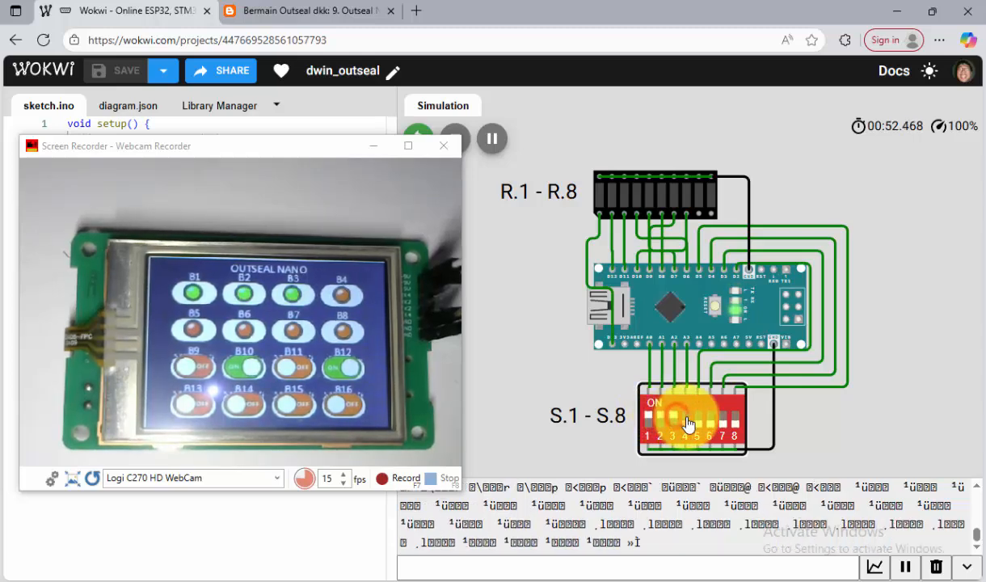
{"action": "left_click", "coordinate": [688, 417]}
{"action": "left_click", "coordinate": [698, 417]}
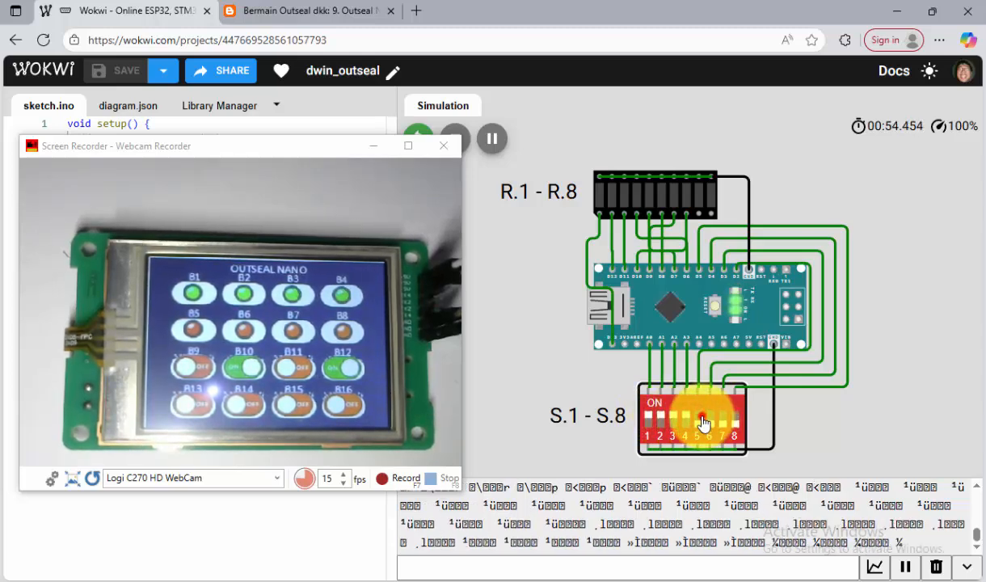
{"action": "left_click", "coordinate": [716, 418]}
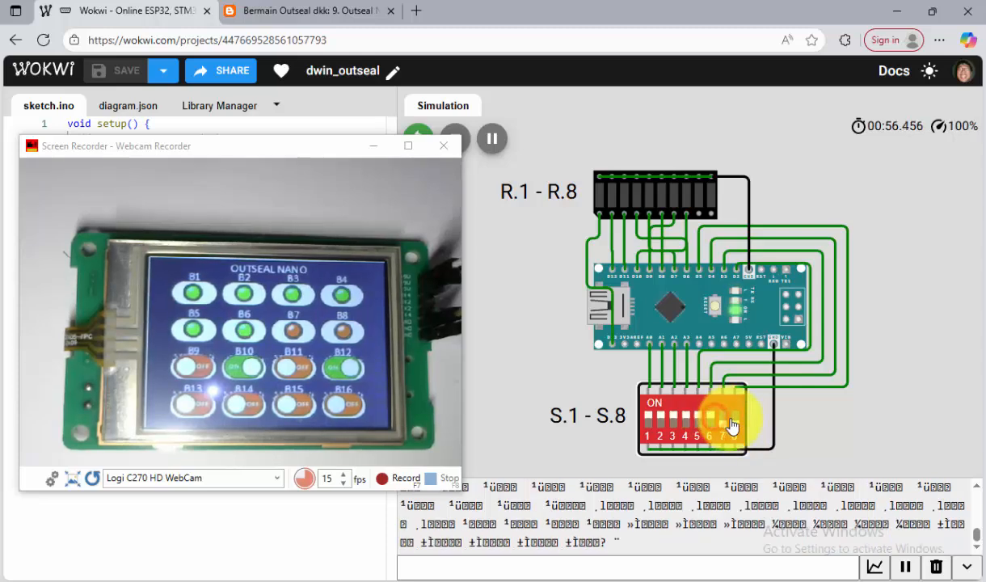
{"action": "left_click", "coordinate": [723, 419]}
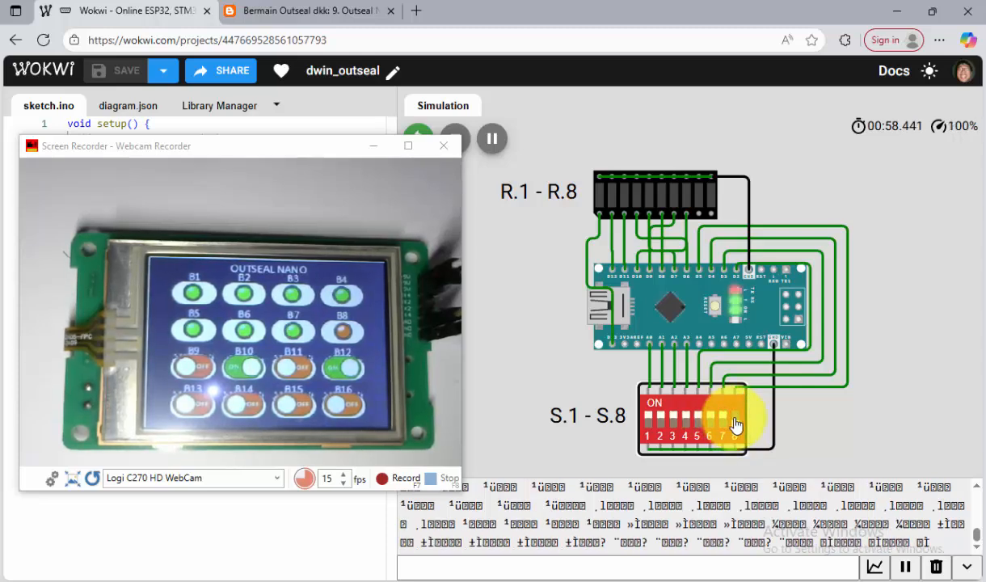
{"action": "left_click", "coordinate": [735, 419]}
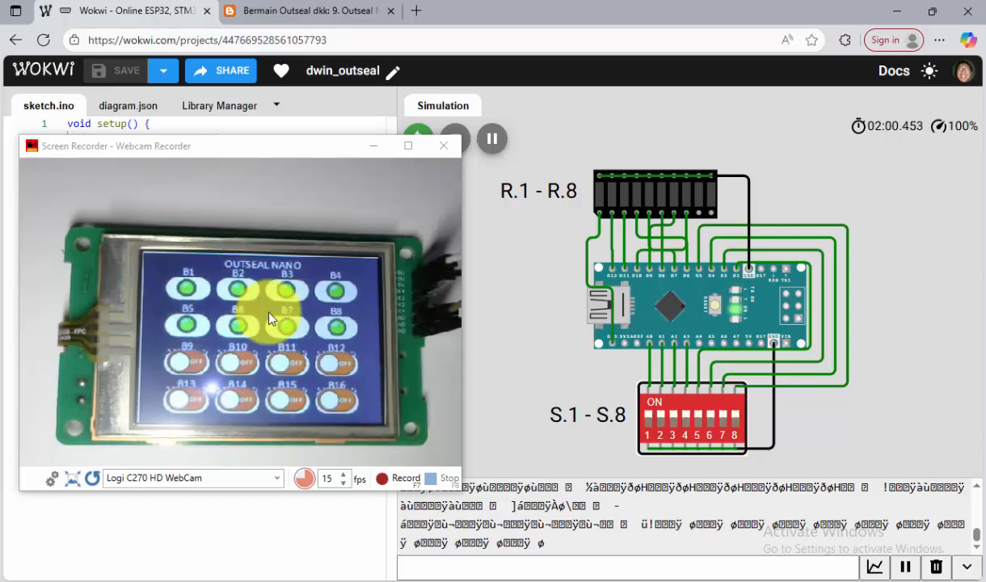
Step: Turn DIP switches 1 through 8 off again in sequence in the running simulation
{"action": "left_click", "coordinate": [648, 422]}
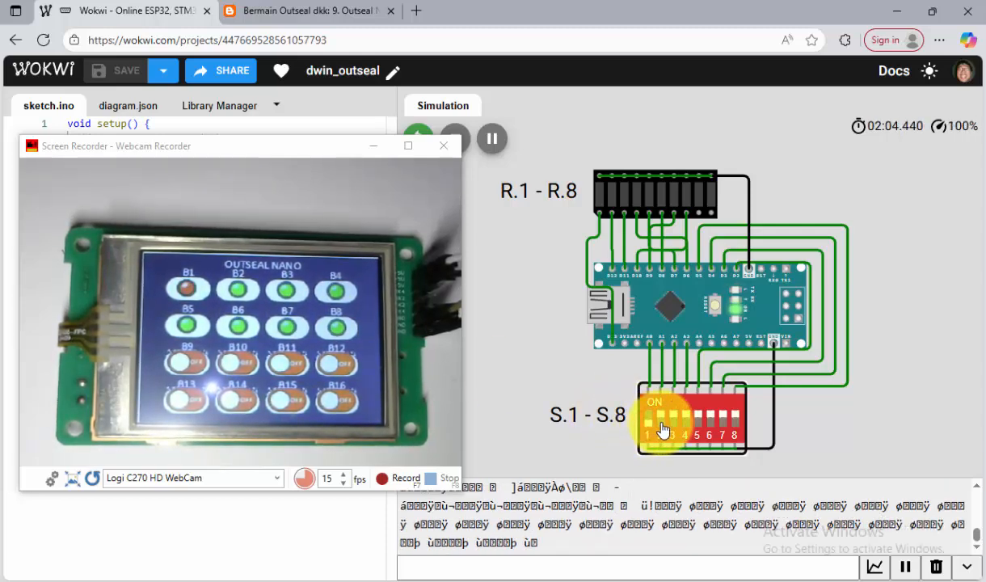
{"action": "left_click", "coordinate": [674, 422]}
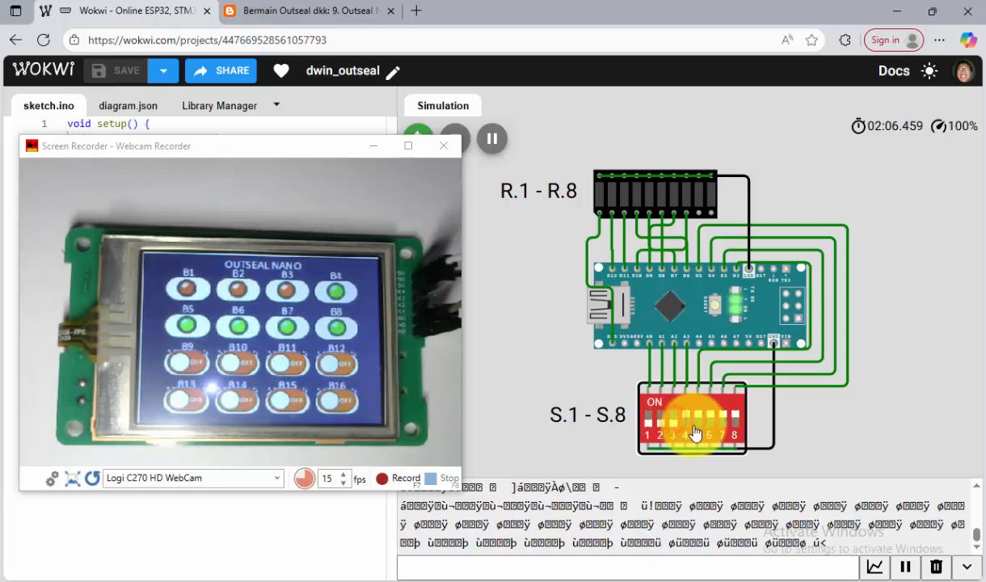
{"action": "left_click", "coordinate": [687, 426]}
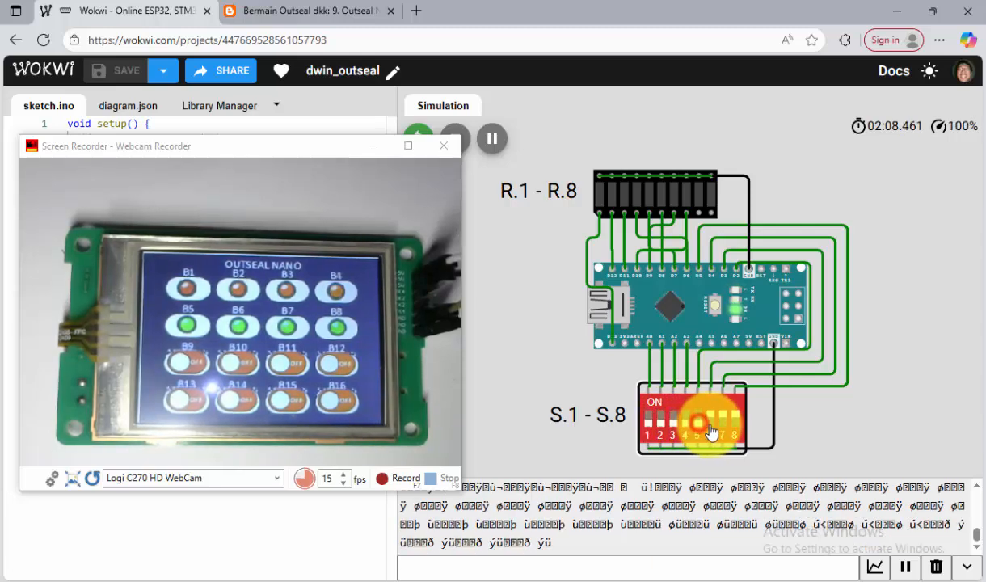
{"action": "left_click", "coordinate": [713, 425]}
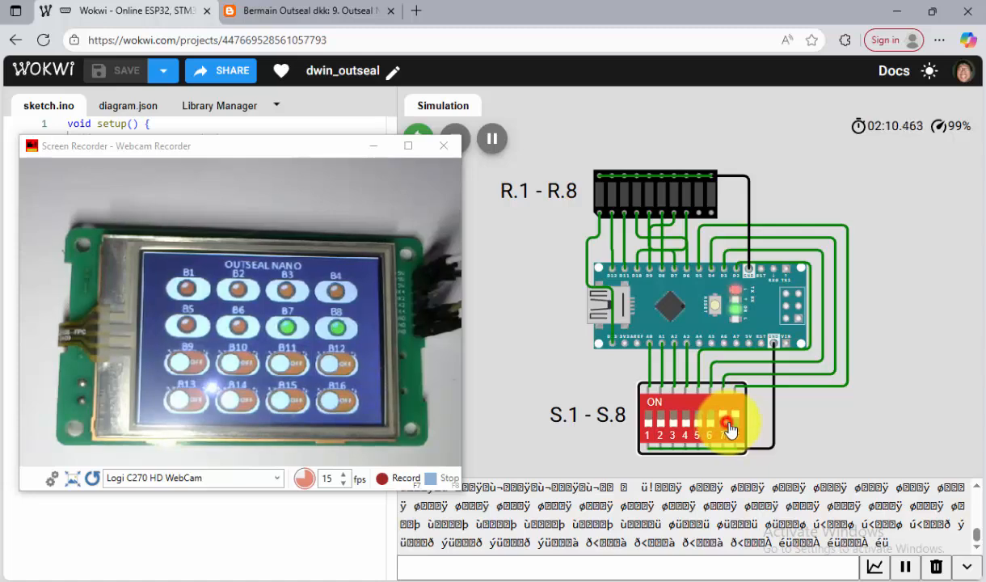
{"action": "left_click", "coordinate": [736, 425]}
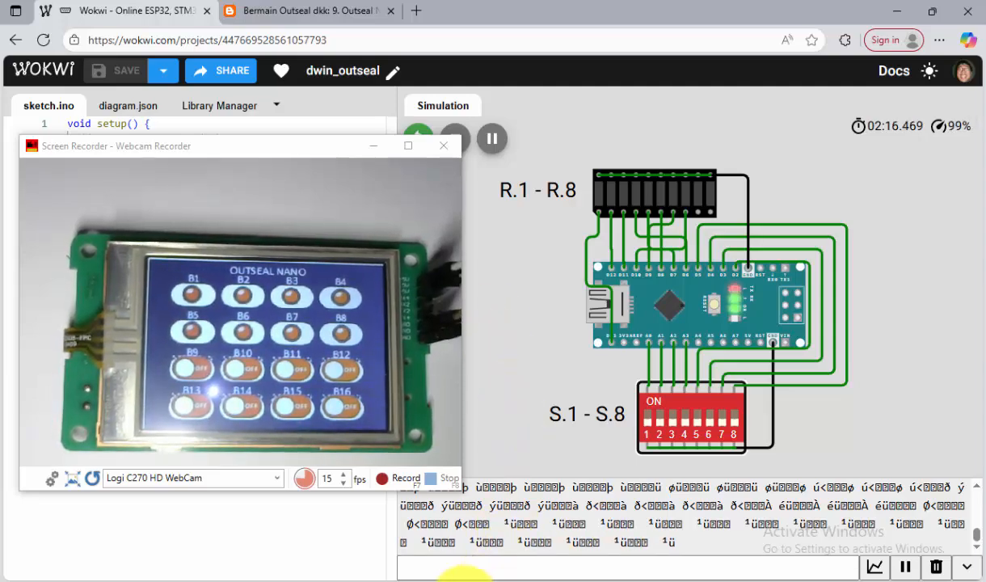
Step: Switch to Outseal Studio and examine how the dwin_outseal.plc ladder links switches S to bits B and bits B to relays R
{"action": "left_click", "coordinate": [463, 580]}
{"action": "left_click_drag", "start_coordinate": [292, 151], "coordinate": [422, 424]}
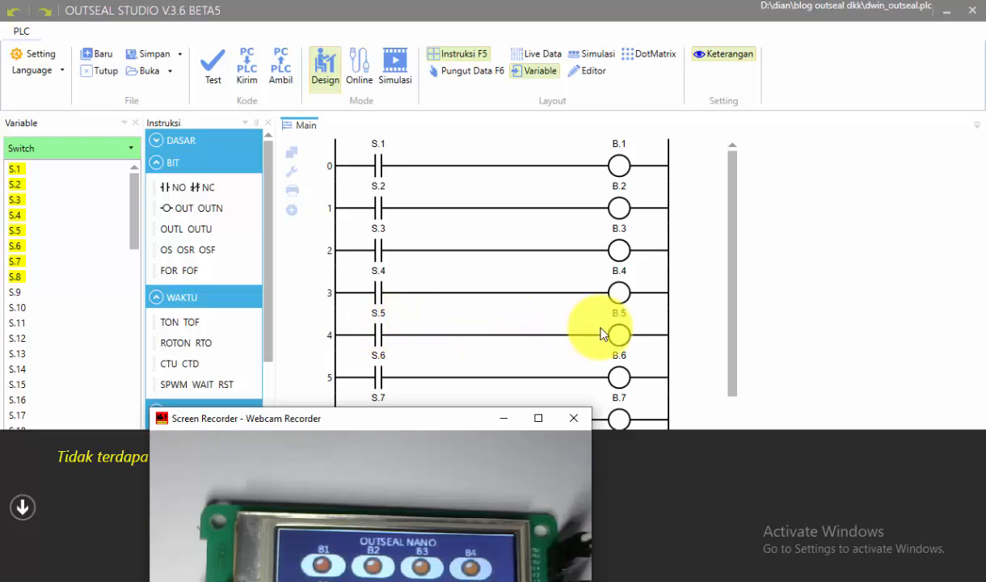
{"action": "scroll", "coordinate": [511, 365], "scroll_direction": "down", "scroll_amount": 2}
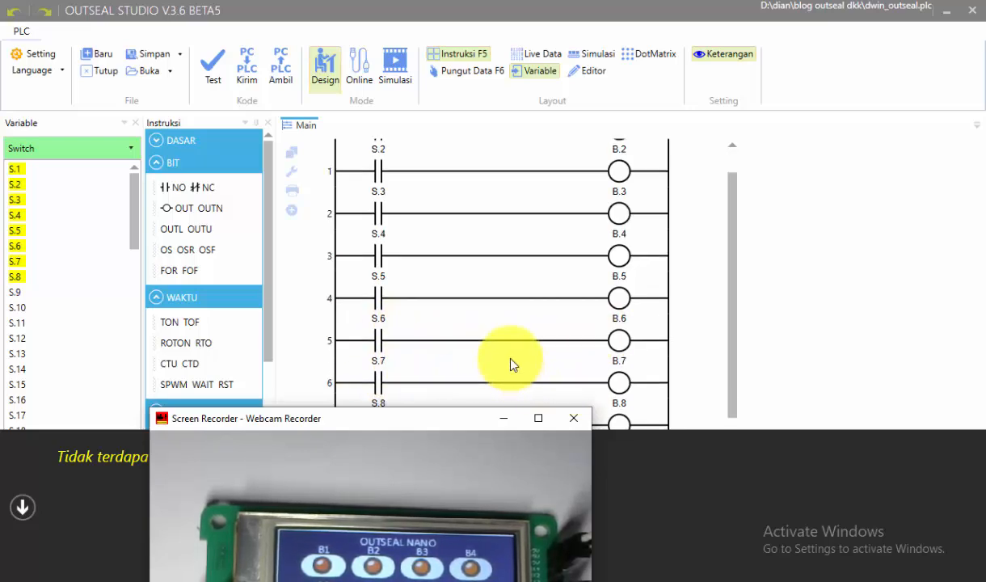
{"action": "scroll", "coordinate": [622, 346], "scroll_direction": "down", "scroll_amount": 3}
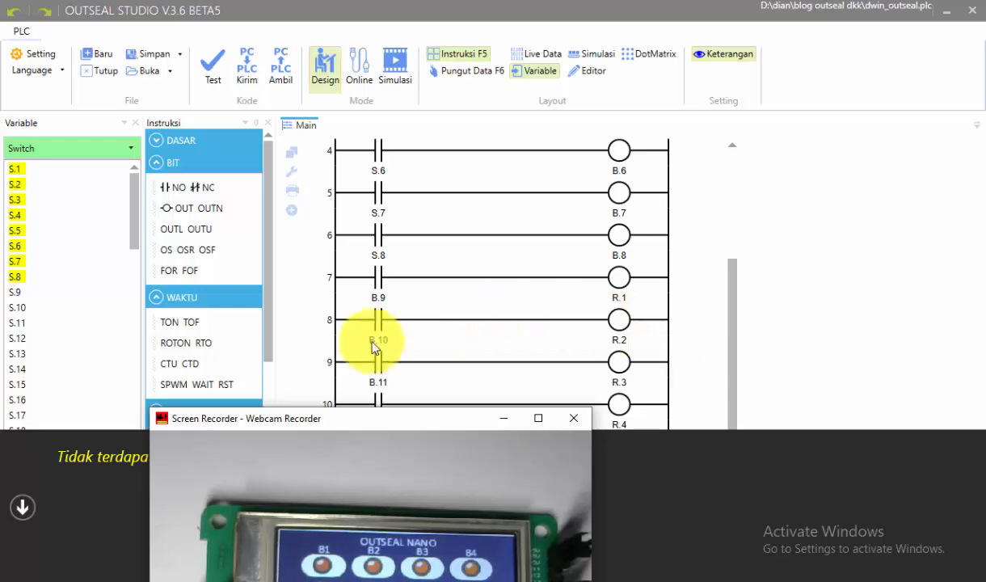
{"action": "scroll", "coordinate": [580, 359], "scroll_direction": "down", "scroll_amount": 1}
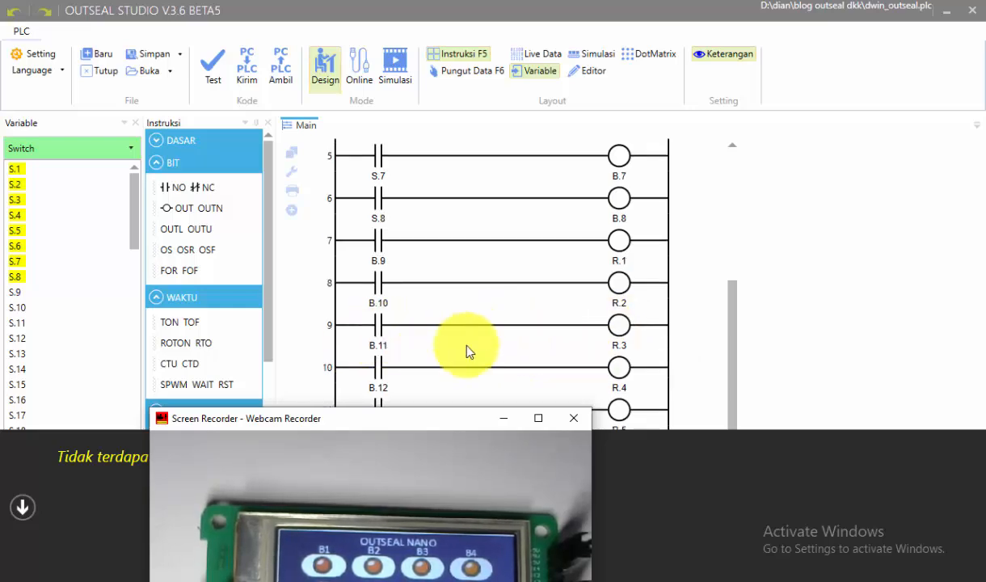
{"action": "scroll", "coordinate": [542, 363], "scroll_direction": "down", "scroll_amount": 1}
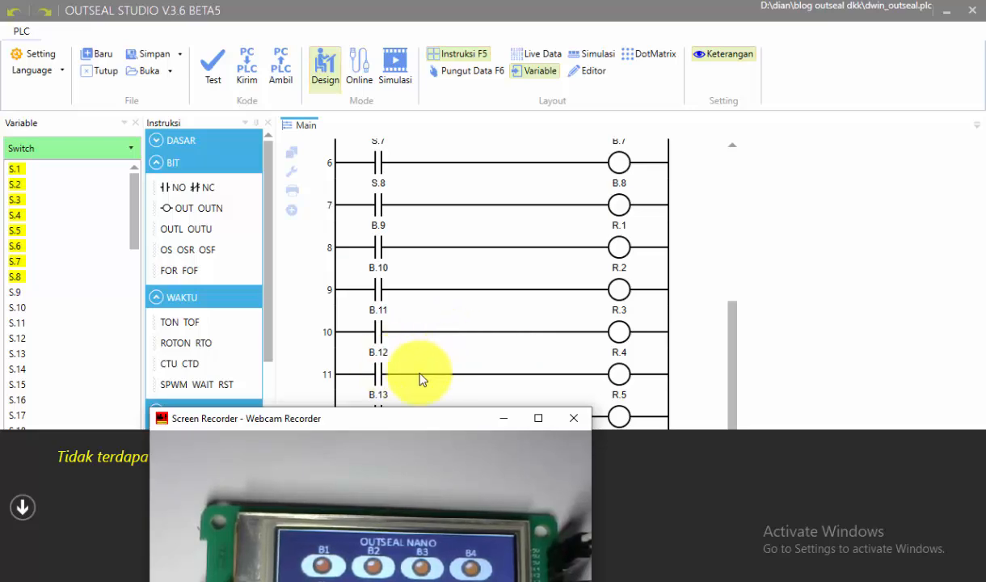
Step: Collapse the message area and move the webcam window away to uncover the remaining ladder rungs through B.16 and R.8
{"action": "left_click_drag", "start_coordinate": [393, 418], "coordinate": [452, 451]}
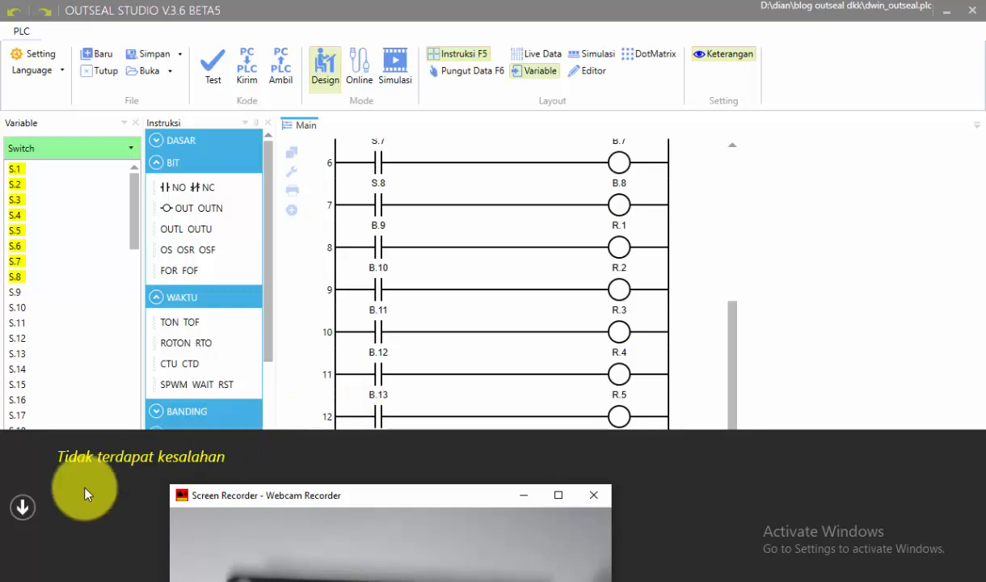
{"action": "left_click", "coordinate": [23, 507]}
{"action": "left_click_drag", "start_coordinate": [413, 489], "coordinate": [271, 83]}
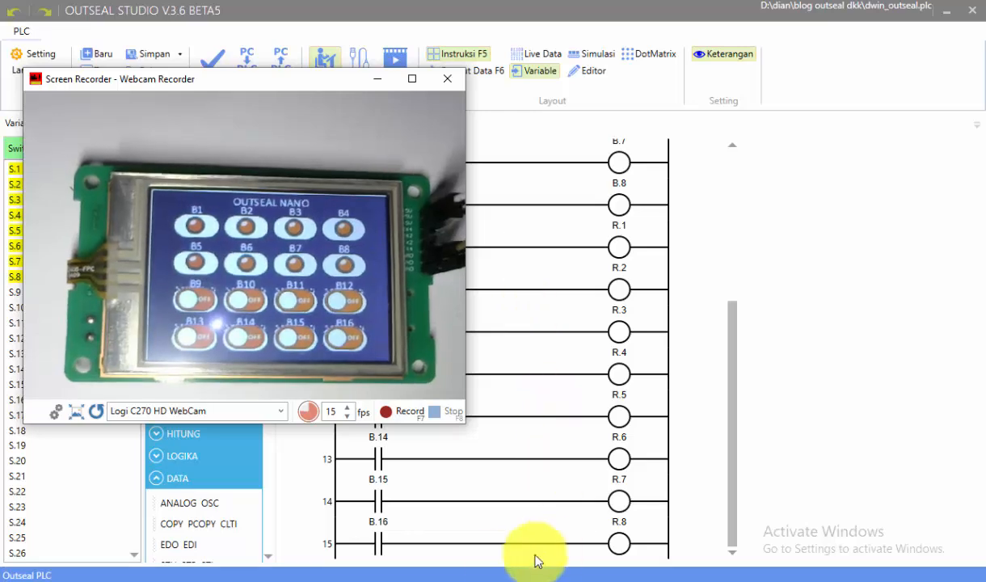
Step: Bring up the cara dwin dan outseal.txt notes, move the webcam window off them, enlarge the Notepad window and highlight the blog address
{"action": "left_click", "coordinate": [438, 581]}
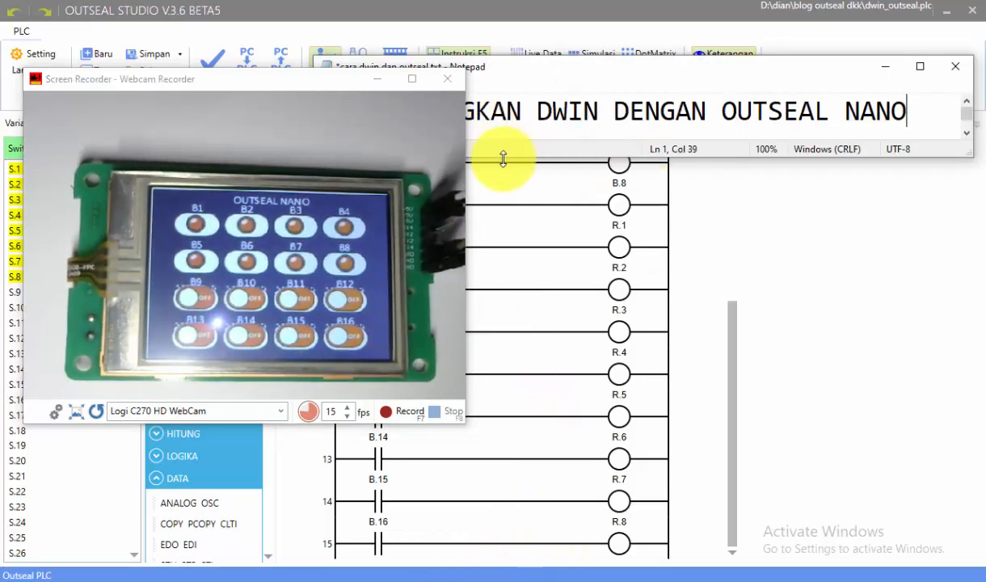
{"action": "left_click_drag", "start_coordinate": [288, 78], "coordinate": [401, 308]}
{"action": "left_click", "coordinate": [505, 156]}
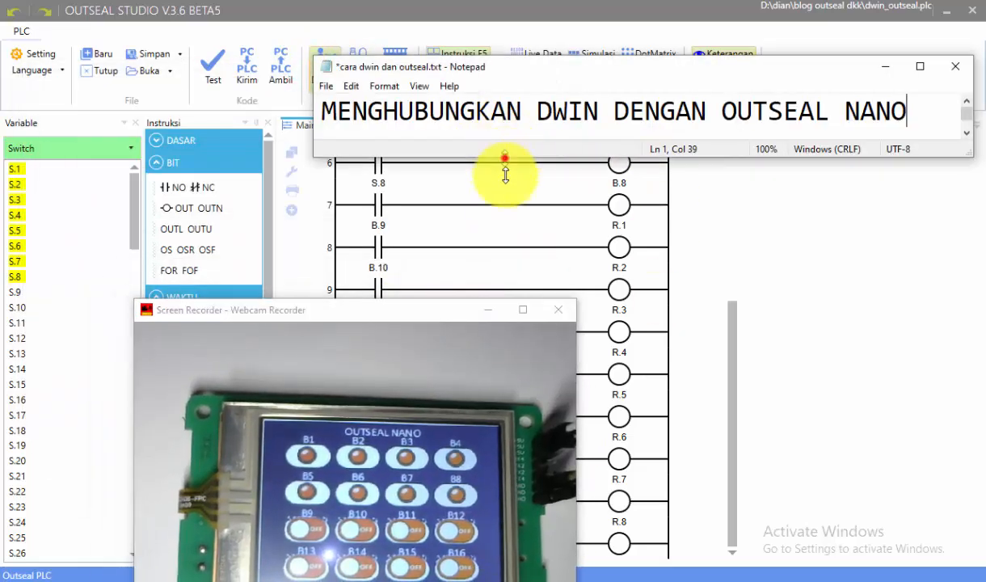
{"action": "left_click_drag", "start_coordinate": [504, 156], "coordinate": [505, 270]}
{"action": "left_click_drag", "start_coordinate": [837, 183], "coordinate": [571, 186]}
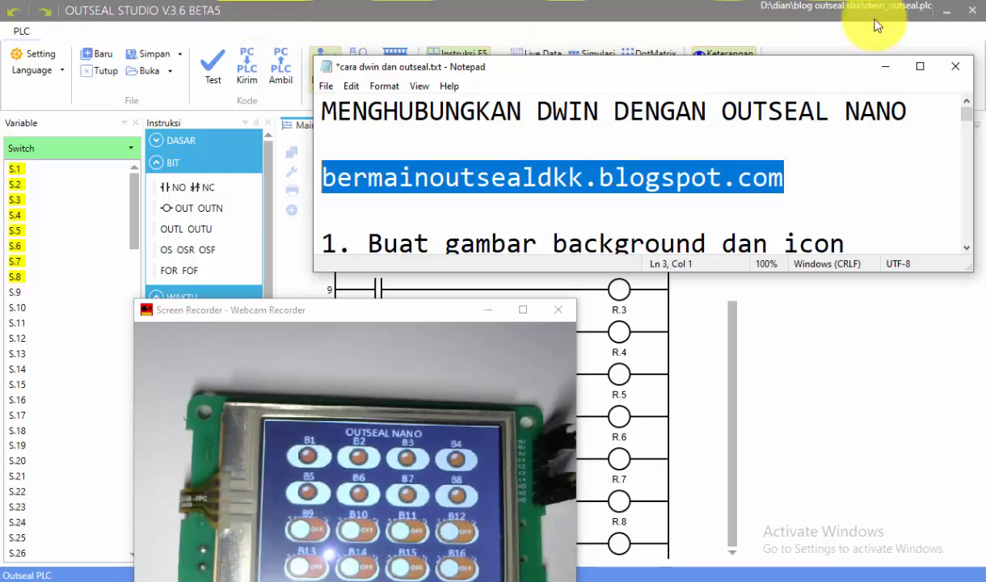
Step: Minimize Outseal Studio, switch to the Bermain Outseal dkk blog and read the introduction of 9. Outseal Nano & Dwin, keeping the webcam window off the text
{"action": "left_click", "coordinate": [947, 10]}
{"action": "left_click", "coordinate": [308, 11]}
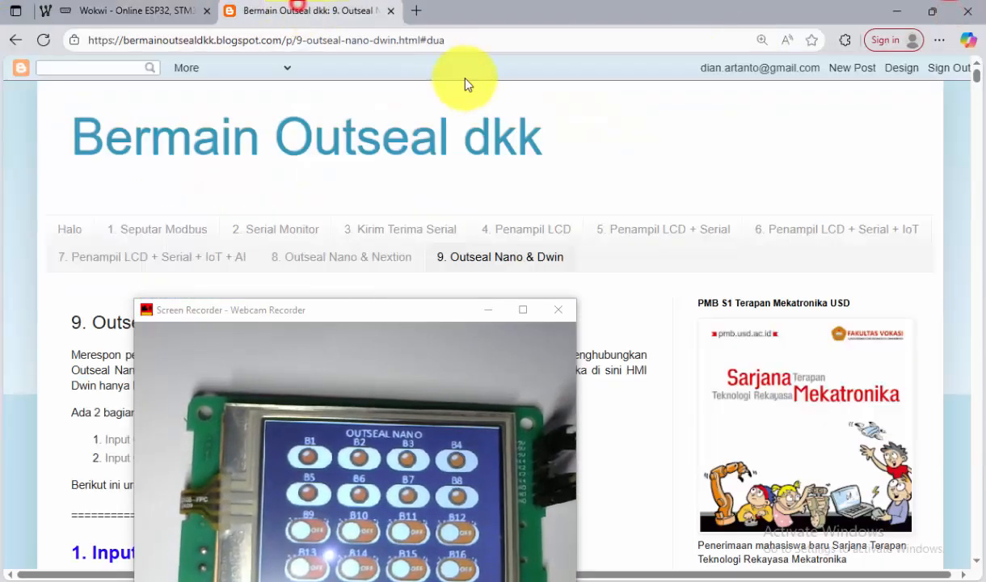
{"action": "left_click_drag", "start_coordinate": [326, 310], "coordinate": [552, 330]}
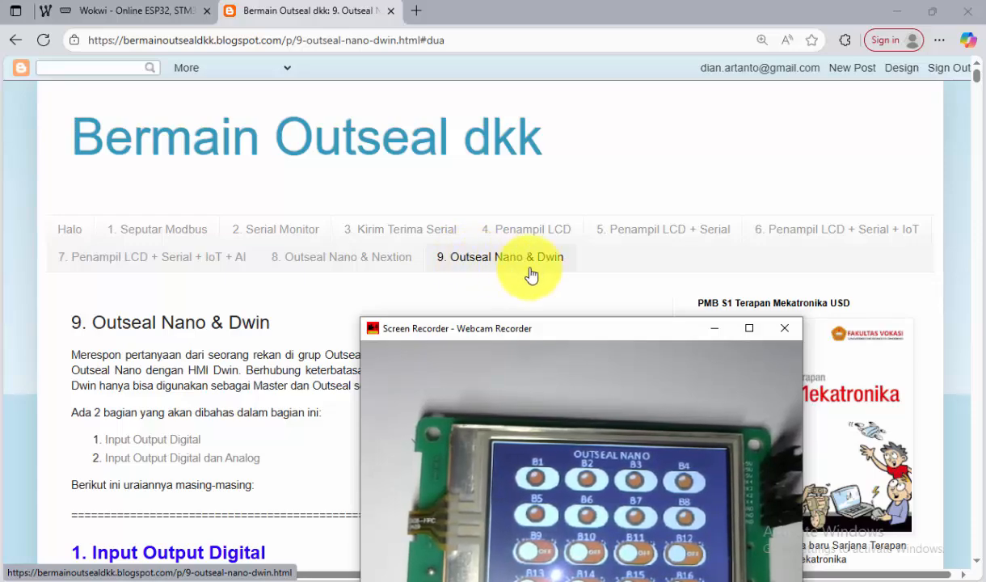
{"action": "scroll", "coordinate": [210, 311], "scroll_direction": "down", "scroll_amount": 4}
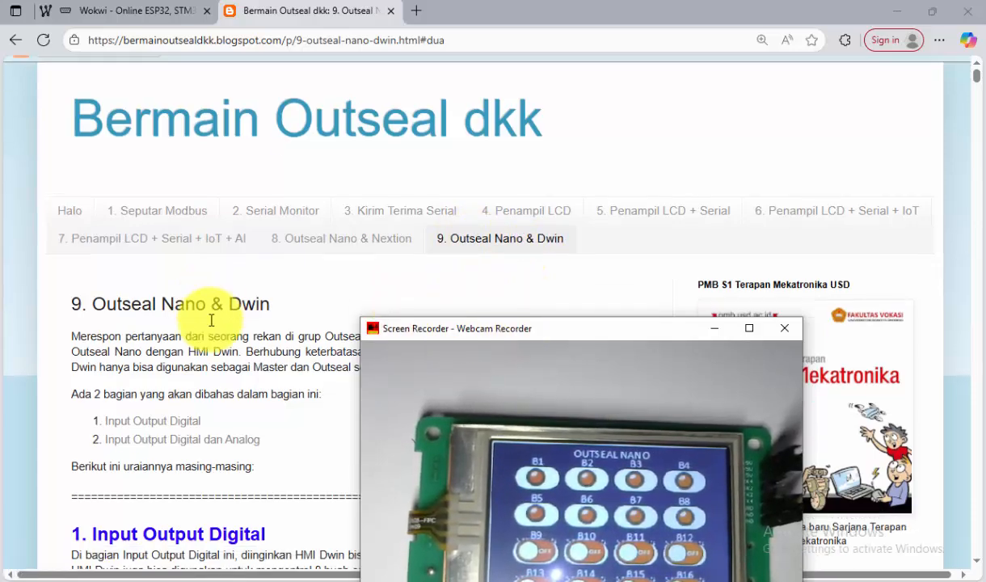
{"action": "scroll", "coordinate": [198, 311], "scroll_direction": "up", "scroll_amount": 1}
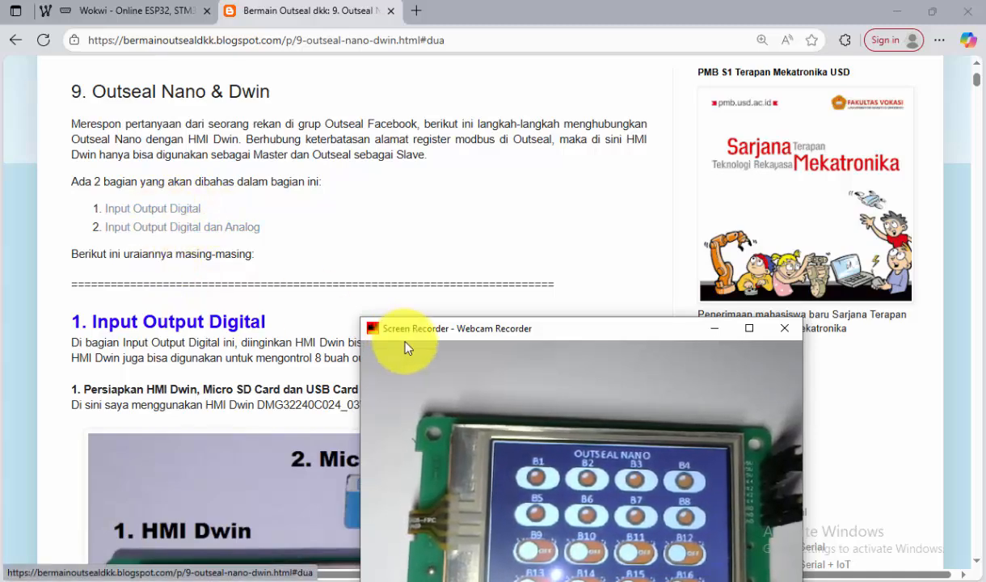
{"action": "left_click_drag", "start_coordinate": [474, 341], "coordinate": [499, 220]}
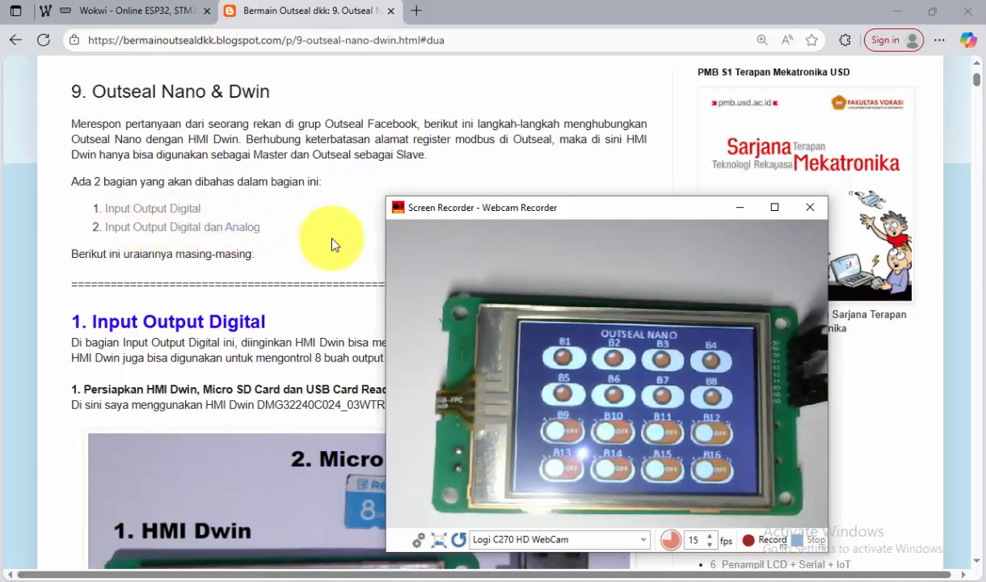
{"action": "left_click_drag", "start_coordinate": [500, 199], "coordinate": [591, 53]}
{"action": "scroll", "coordinate": [209, 352], "scroll_direction": "down", "scroll_amount": 2}
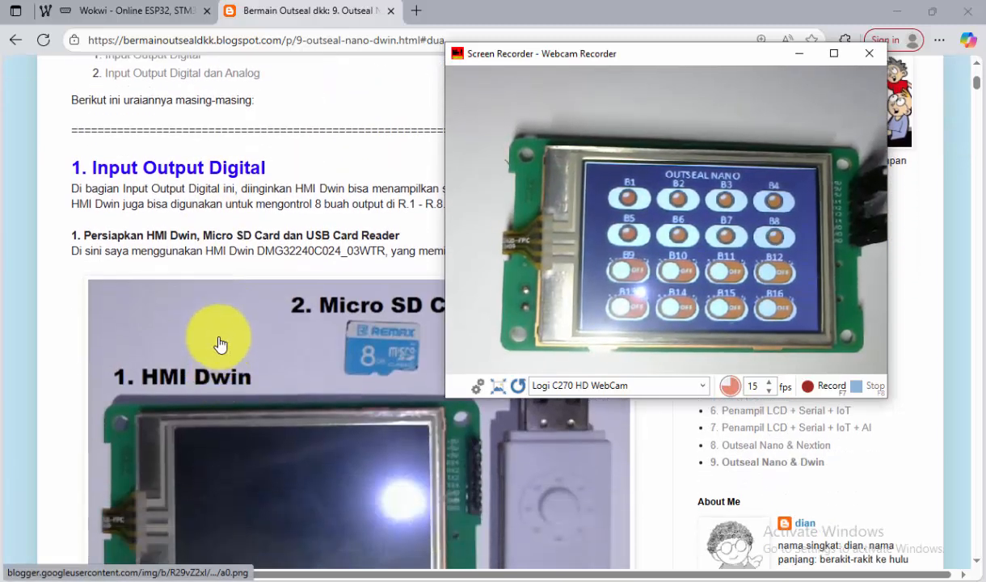
{"action": "scroll", "coordinate": [233, 326], "scroll_direction": "down", "scroll_amount": 2}
{"action": "scroll", "coordinate": [234, 326], "scroll_direction": "up", "scroll_amount": 1}
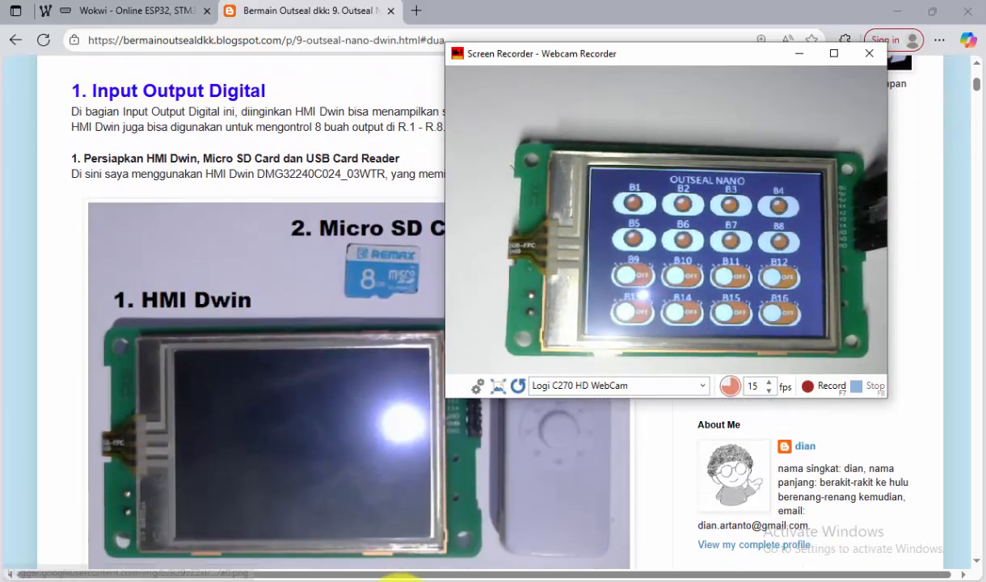
Step: Bring the Notepad notes in front of the blog and move the notes and webcam windows apart
{"action": "left_click", "coordinate": [436, 579]}
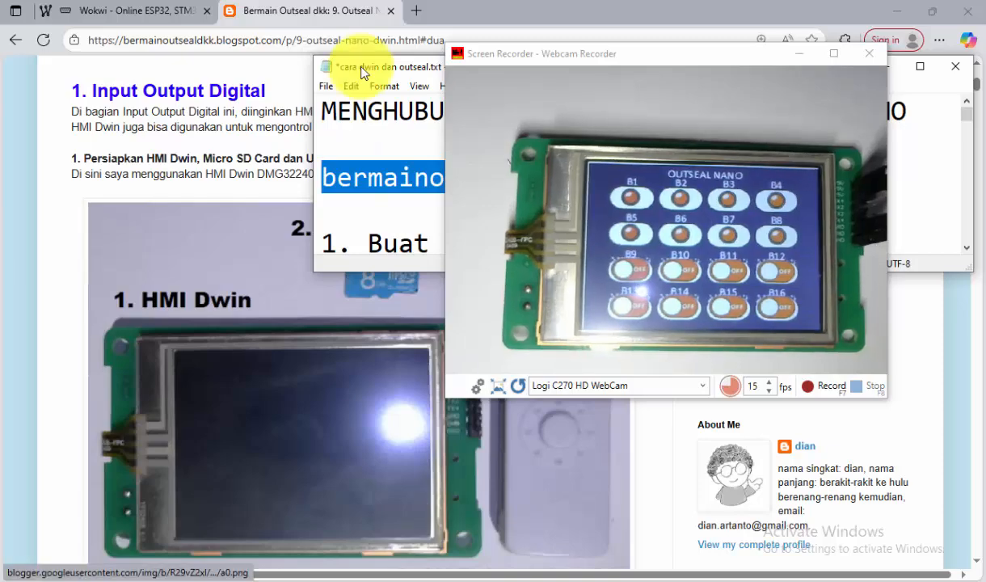
{"action": "left_click_drag", "start_coordinate": [370, 69], "coordinate": [96, 81]}
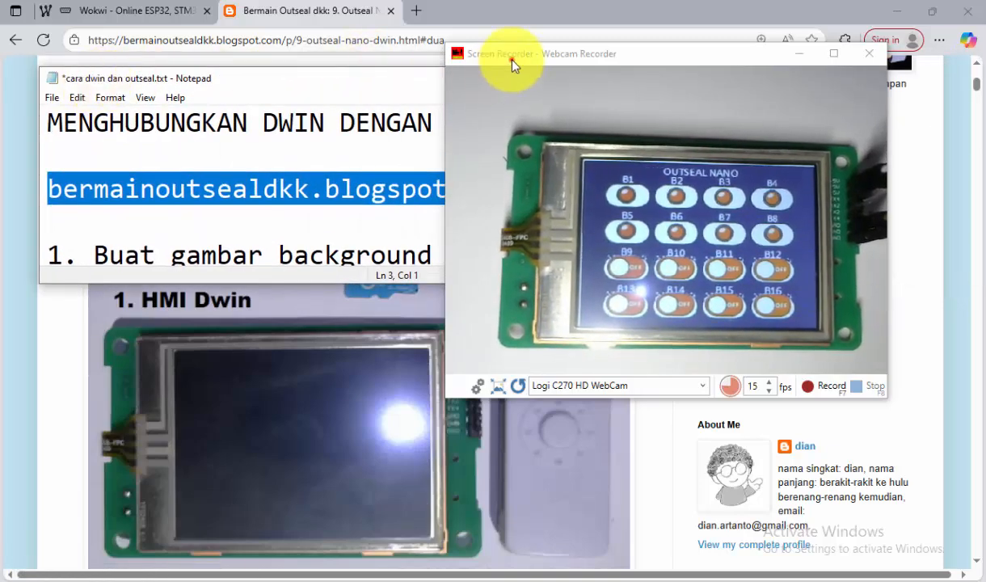
{"action": "left_click_drag", "start_coordinate": [512, 59], "coordinate": [621, 262]}
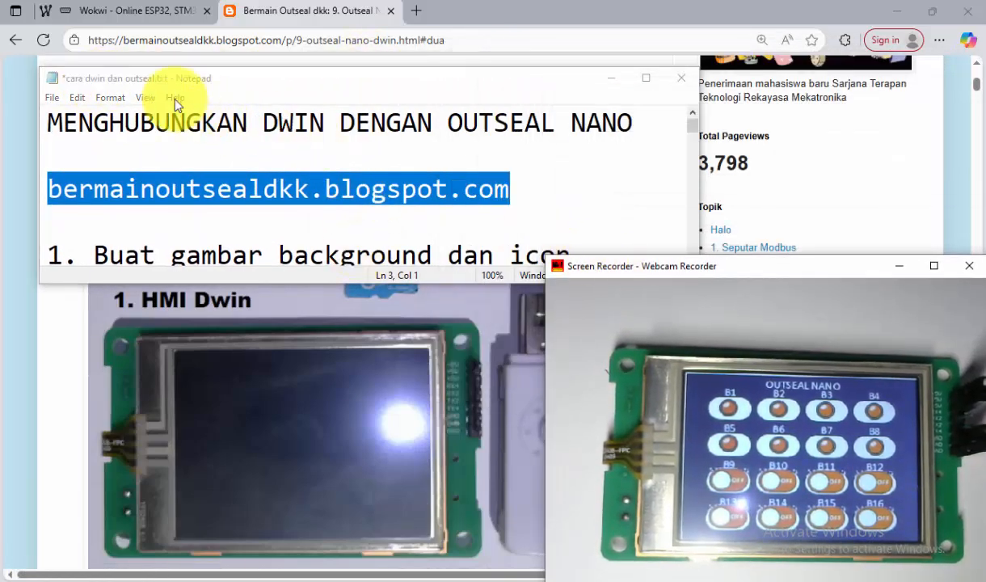
Step: Set the Notepad font size to 18 and make the window taller to fit the list through item 8
{"action": "left_click", "coordinate": [127, 101]}
{"action": "left_click", "coordinate": [117, 128]}
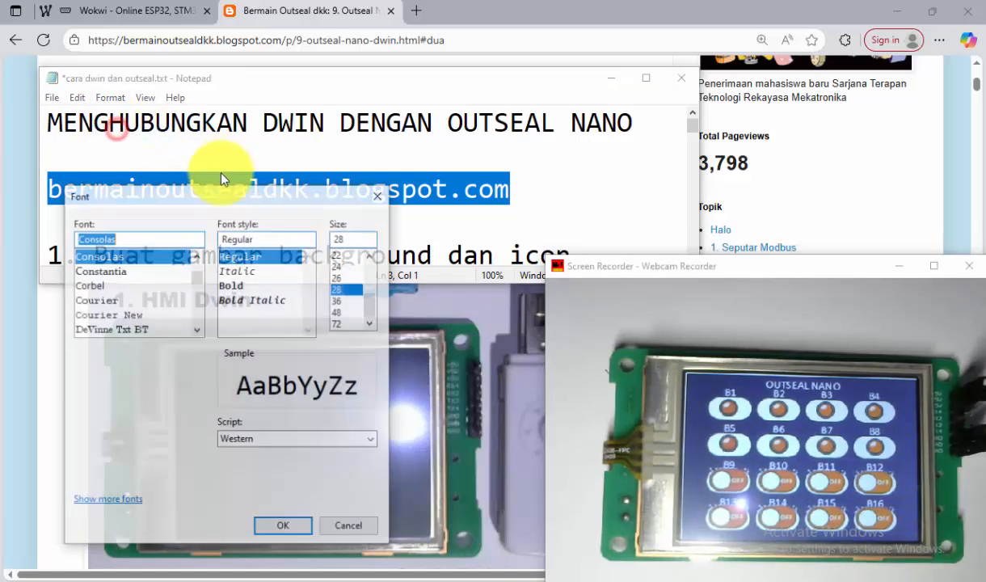
{"action": "left_click", "coordinate": [371, 270]}
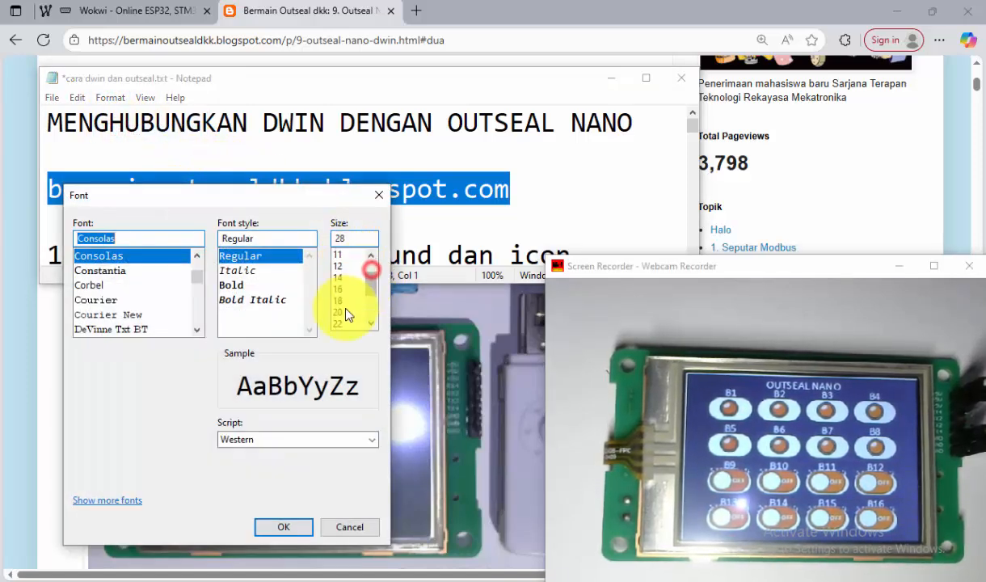
{"action": "left_click", "coordinate": [346, 303]}
{"action": "left_click", "coordinate": [299, 528]}
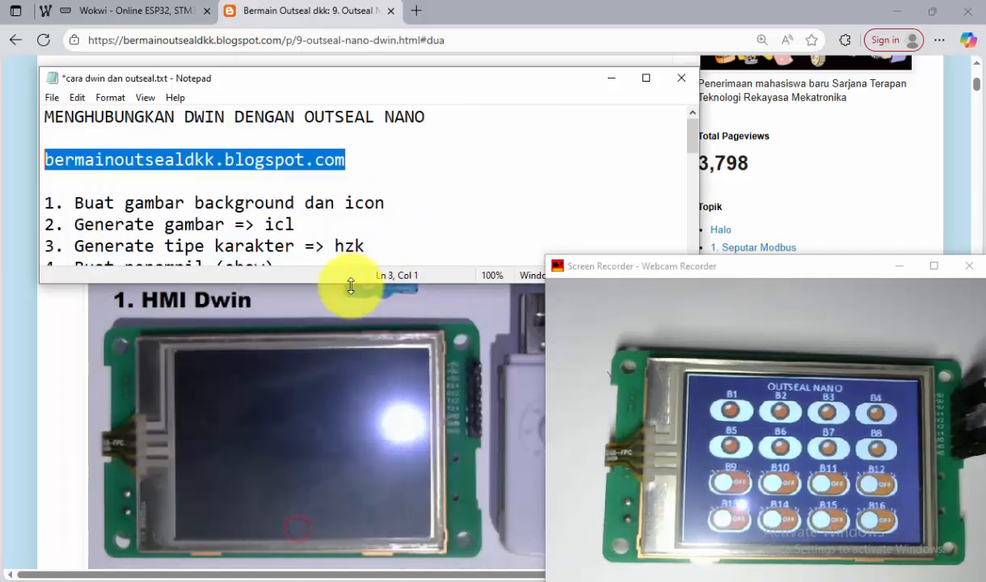
{"action": "left_click_drag", "start_coordinate": [339, 285], "coordinate": [324, 394]}
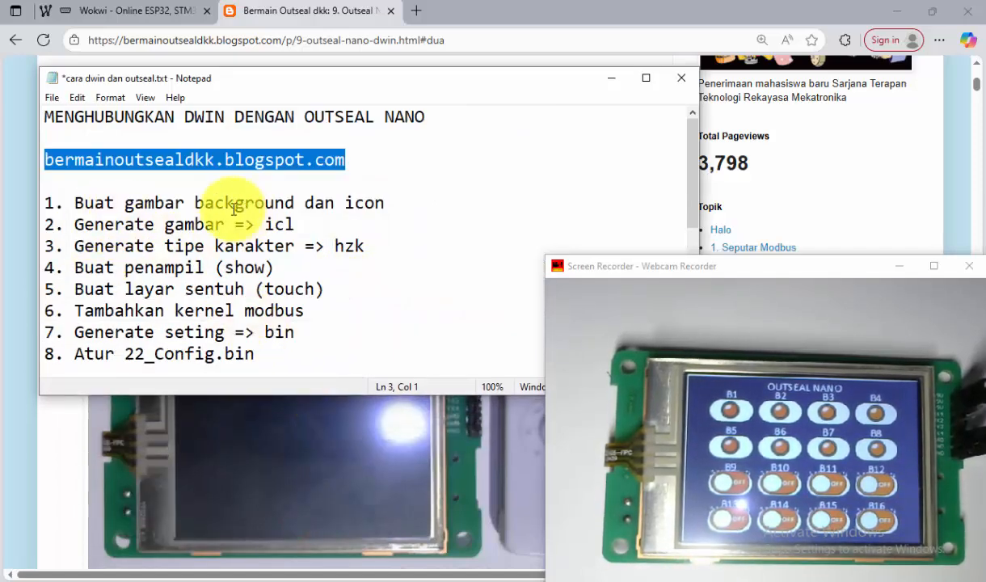
Step: Review the procedure list in the notes, highlighting items 1 through 5, item 8, and again the background and icon images in item 1
{"action": "left_click_drag", "start_coordinate": [388, 203], "coordinate": [79, 201]}
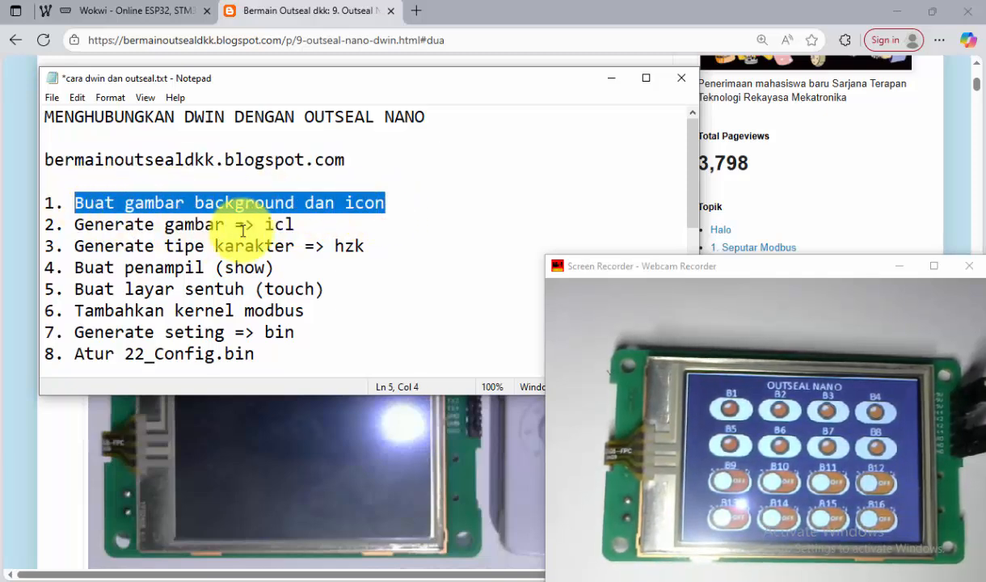
{"action": "left_click_drag", "start_coordinate": [315, 225], "coordinate": [81, 226]}
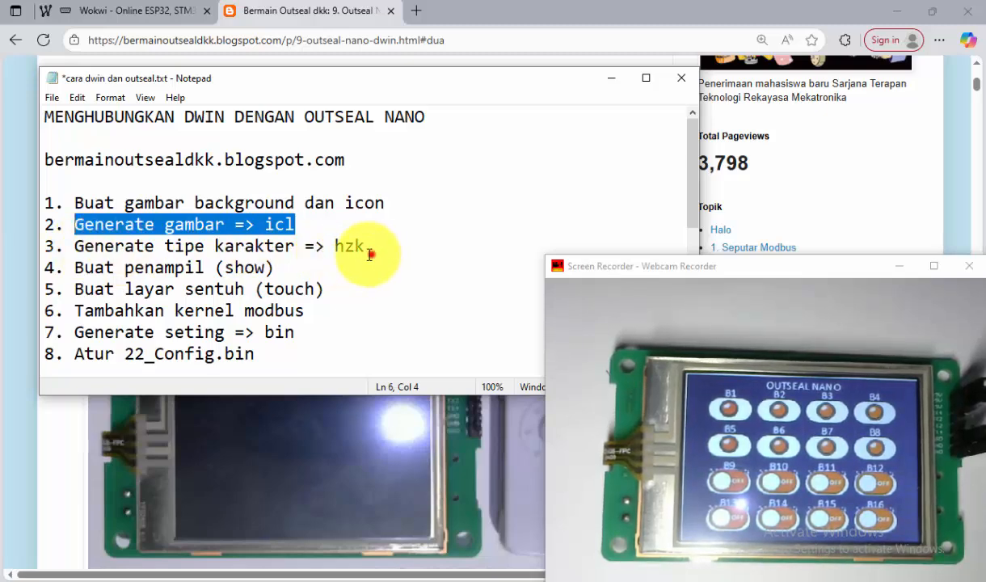
{"action": "left_click_drag", "start_coordinate": [368, 249], "coordinate": [74, 255]}
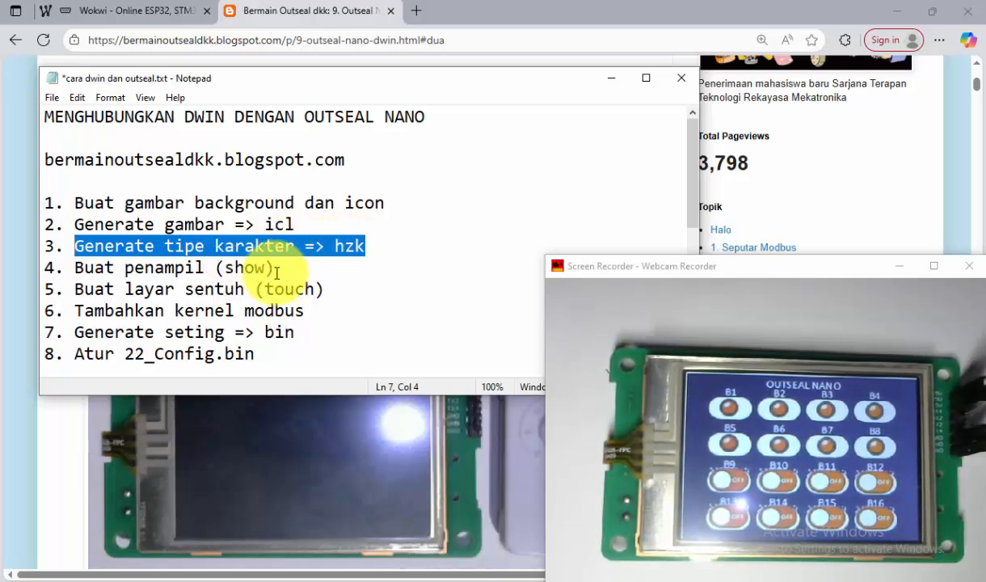
{"action": "left_click_drag", "start_coordinate": [280, 269], "coordinate": [78, 271]}
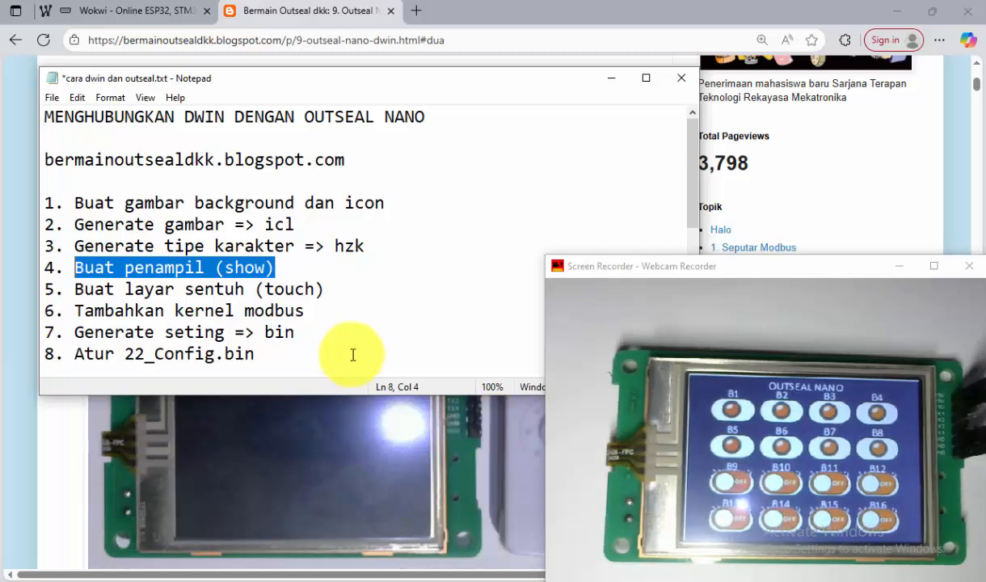
{"action": "left_click", "coordinate": [332, 293]}
{"action": "left_click_drag", "start_coordinate": [332, 293], "coordinate": [75, 289]}
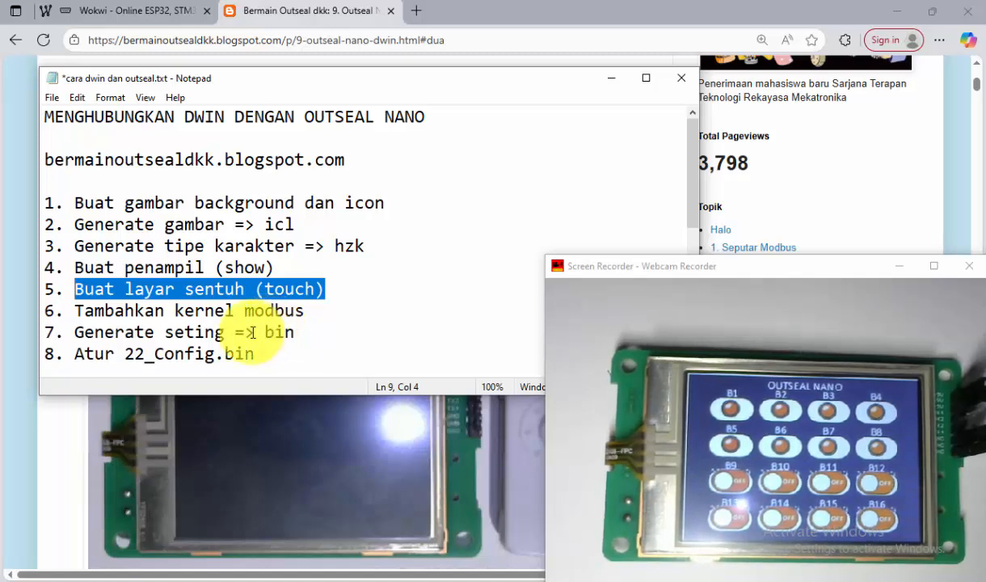
{"action": "left_click_drag", "start_coordinate": [78, 356], "coordinate": [194, 356]}
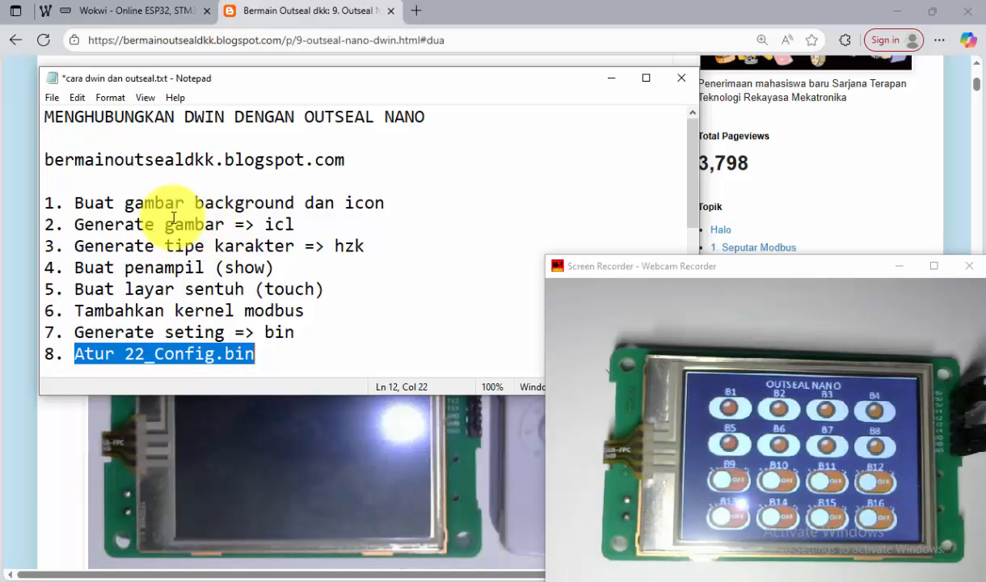
{"action": "left_click_drag", "start_coordinate": [124, 203], "coordinate": [361, 207]}
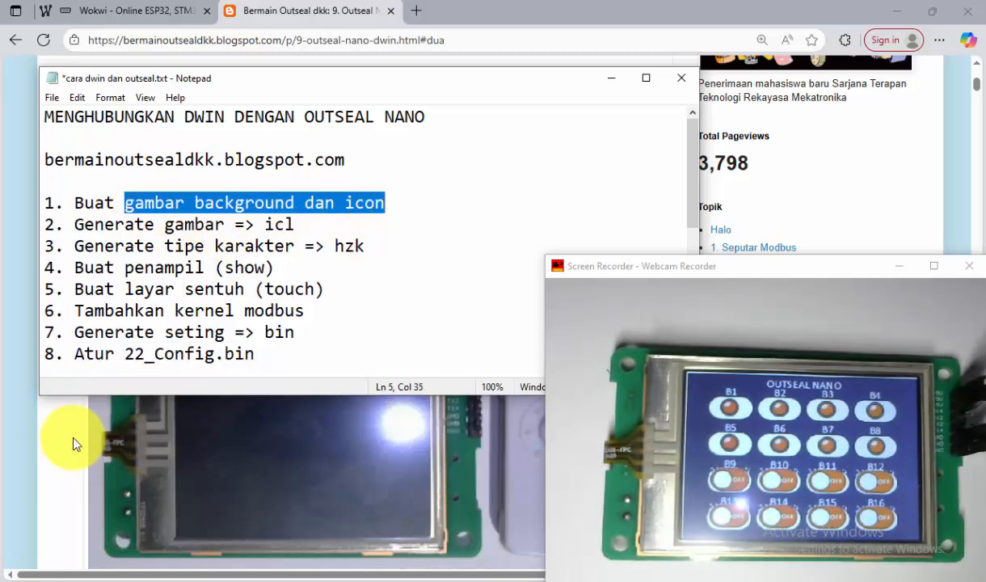
Step: Return to the blog and examine the first preparation section on the HMI Dwin, Micro SD Card and USB Card Reader, moving the webcam window off the photo
{"action": "left_click", "coordinate": [72, 459]}
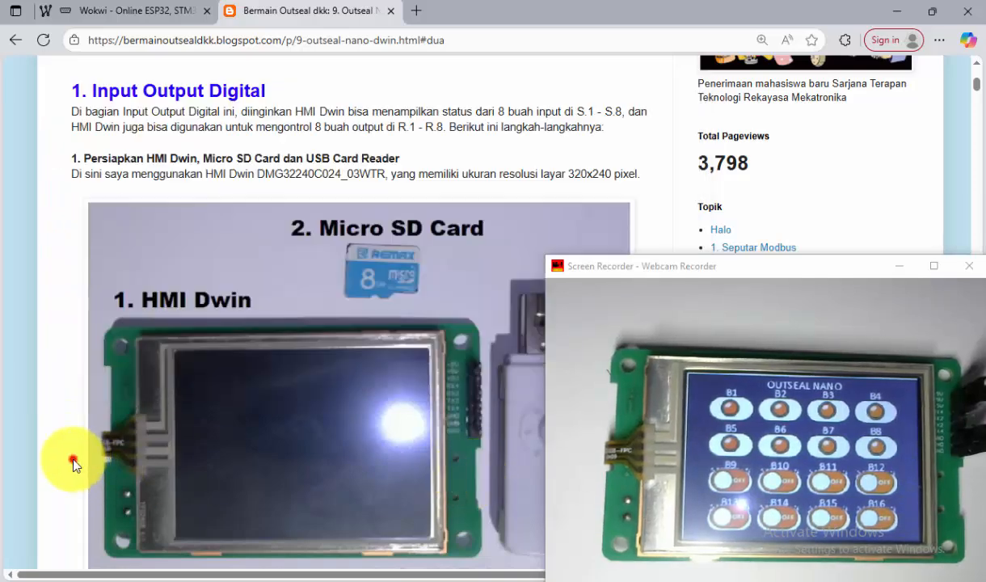
{"action": "scroll", "coordinate": [353, 297], "scroll_direction": "down", "scroll_amount": 5}
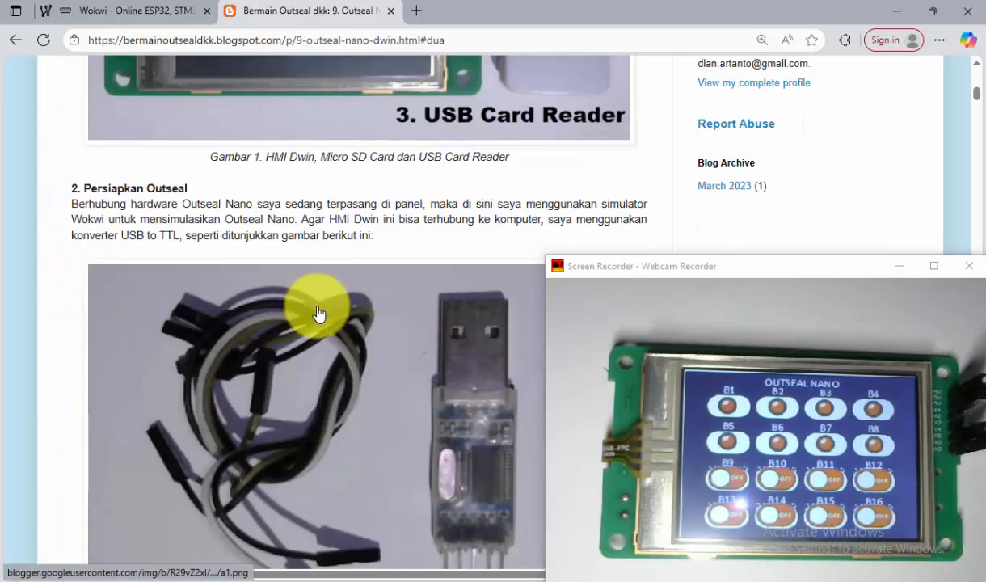
{"action": "scroll", "coordinate": [319, 314], "scroll_direction": "down", "scroll_amount": 1}
{"action": "scroll", "coordinate": [319, 313], "scroll_direction": "up", "scroll_amount": 5}
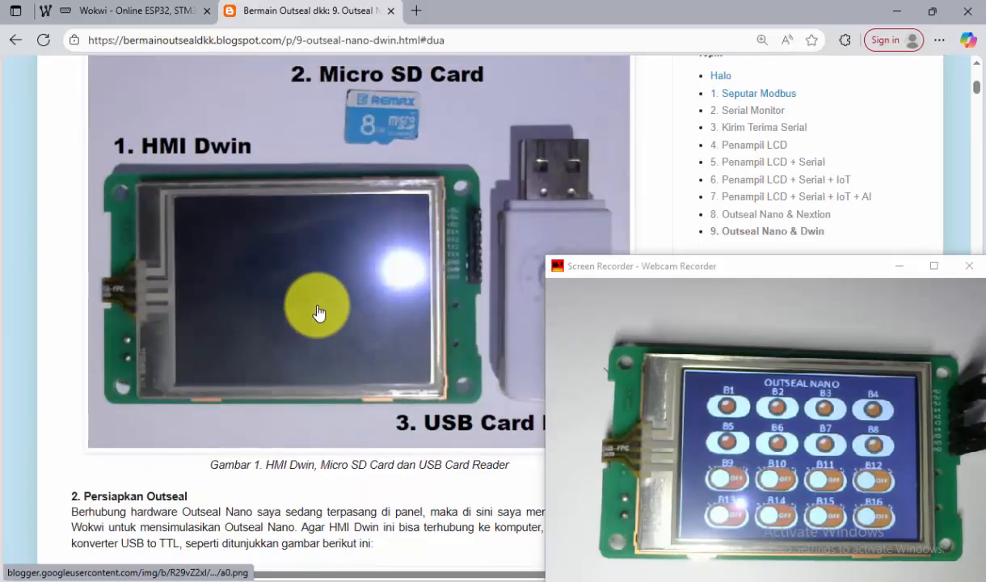
{"action": "left_click_drag", "start_coordinate": [630, 267], "coordinate": [403, 451]}
{"action": "scroll", "coordinate": [342, 348], "scroll_direction": "down", "scroll_amount": 1}
{"action": "scroll", "coordinate": [346, 341], "scroll_direction": "up", "scroll_amount": 1}
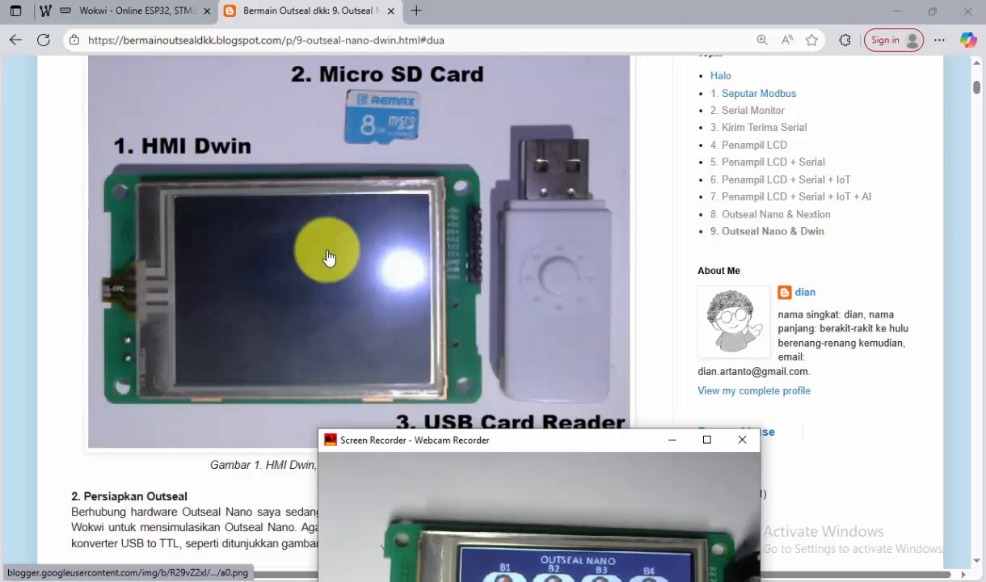
{"action": "scroll", "coordinate": [424, 217], "scroll_direction": "up", "scroll_amount": 1}
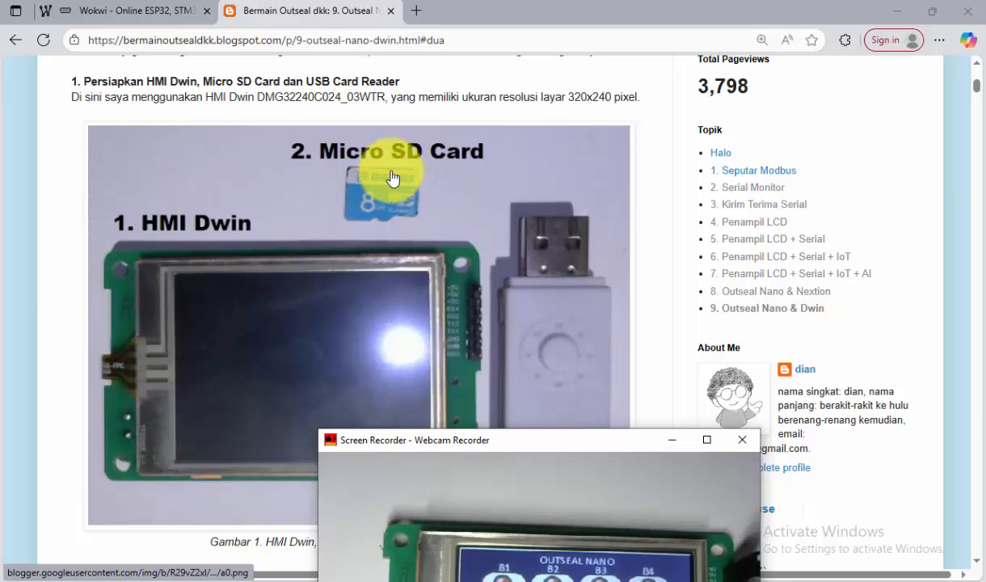
{"action": "scroll", "coordinate": [465, 234], "scroll_direction": "down", "scroll_amount": 1}
{"action": "scroll", "coordinate": [566, 250], "scroll_direction": "down", "scroll_amount": 1}
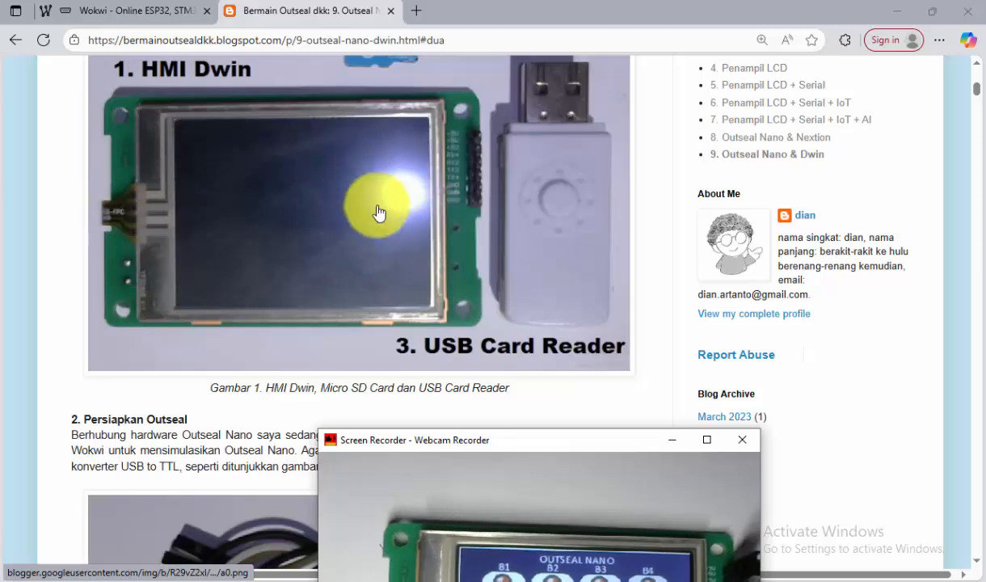
Step: Read the Persiapkan Outseal section and examine its photo of the jumper cables and USB to TTL converter
{"action": "scroll", "coordinate": [348, 242], "scroll_direction": "down", "scroll_amount": 5}
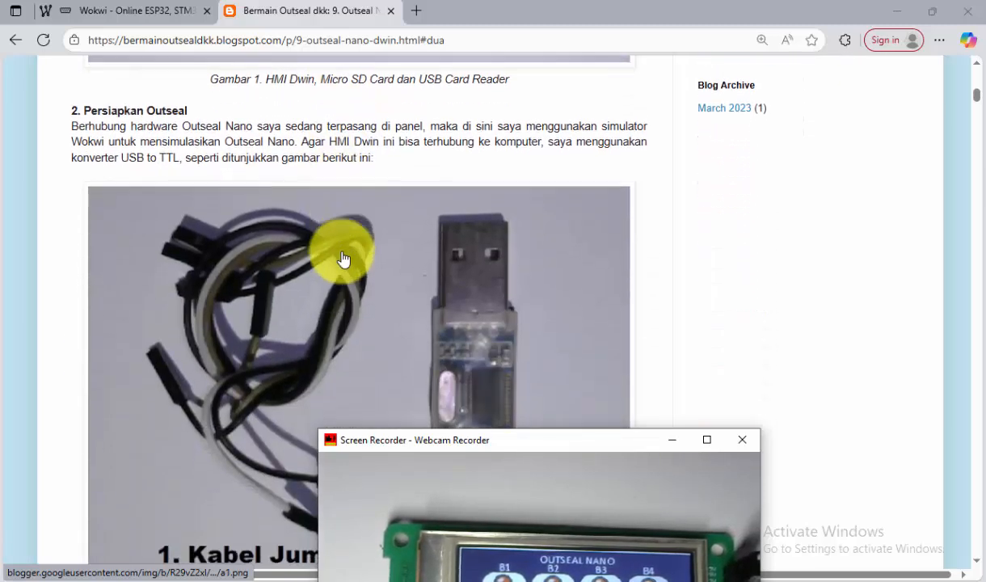
{"action": "scroll", "coordinate": [343, 258], "scroll_direction": "up", "scroll_amount": 1}
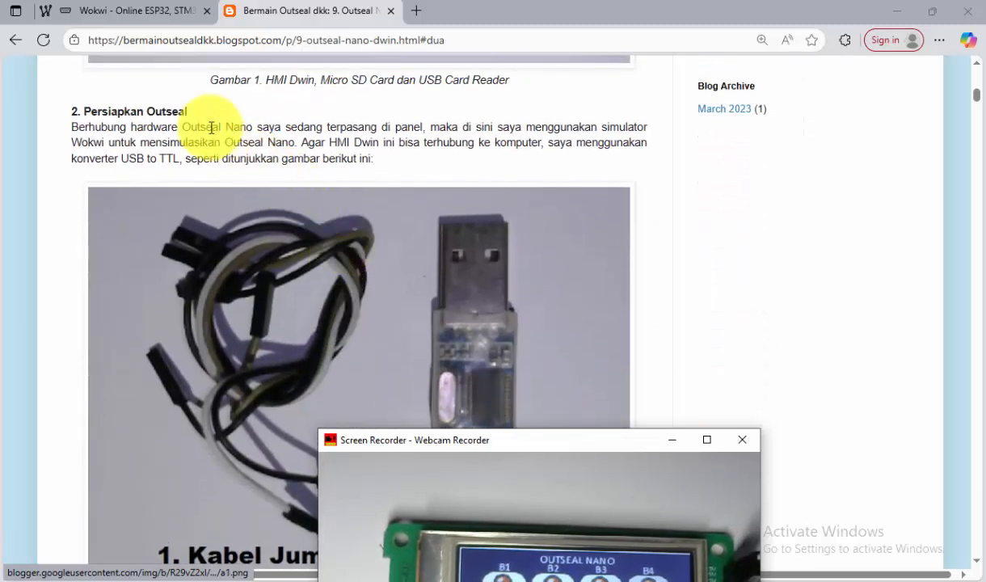
{"action": "left_click", "coordinate": [187, 112]}
{"action": "left_click_drag", "start_coordinate": [187, 111], "coordinate": [148, 111]}
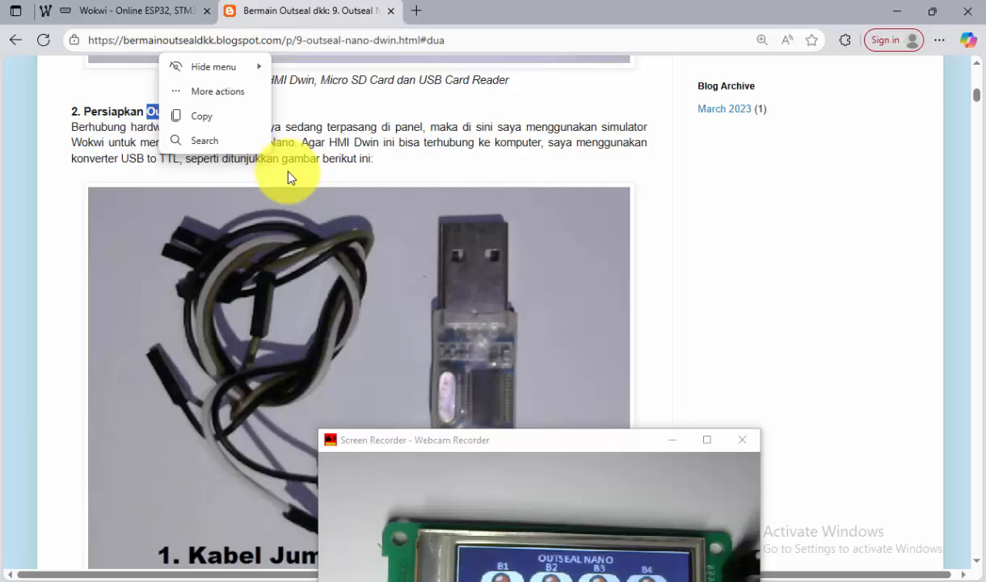
{"action": "left_click", "coordinate": [333, 160]}
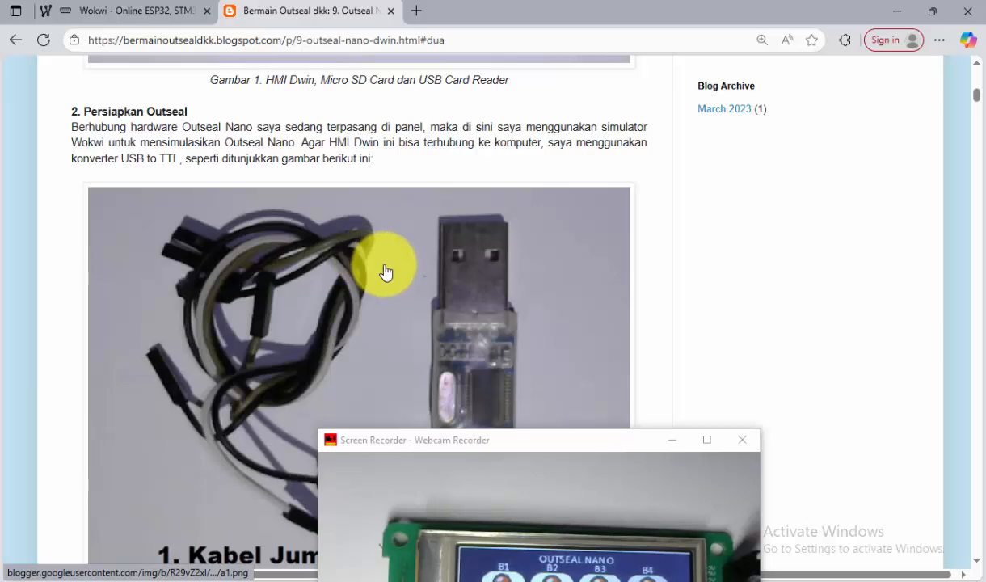
{"action": "scroll", "coordinate": [398, 272], "scroll_direction": "down", "scroll_amount": 2}
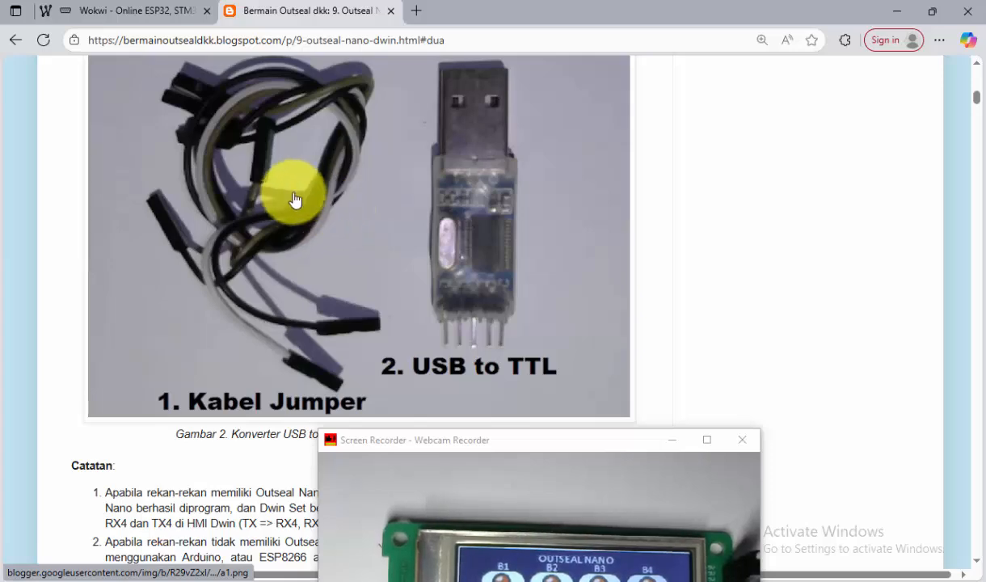
Step: Download the background image 00.png through the file link in the blog's Buat gambar Background section
{"action": "scroll", "coordinate": [430, 225], "scroll_direction": "down", "scroll_amount": 5}
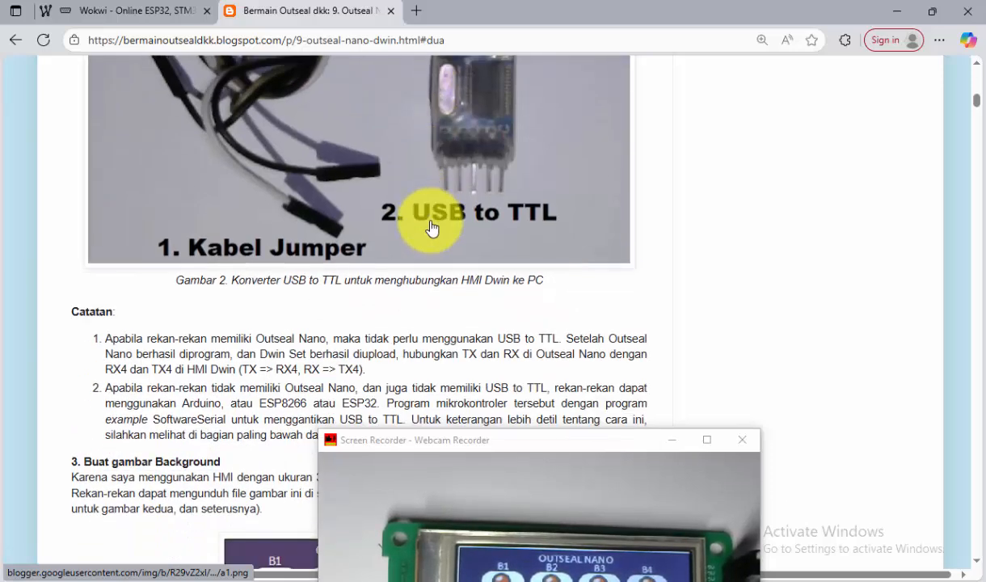
{"action": "scroll", "coordinate": [431, 226], "scroll_direction": "down", "scroll_amount": 2}
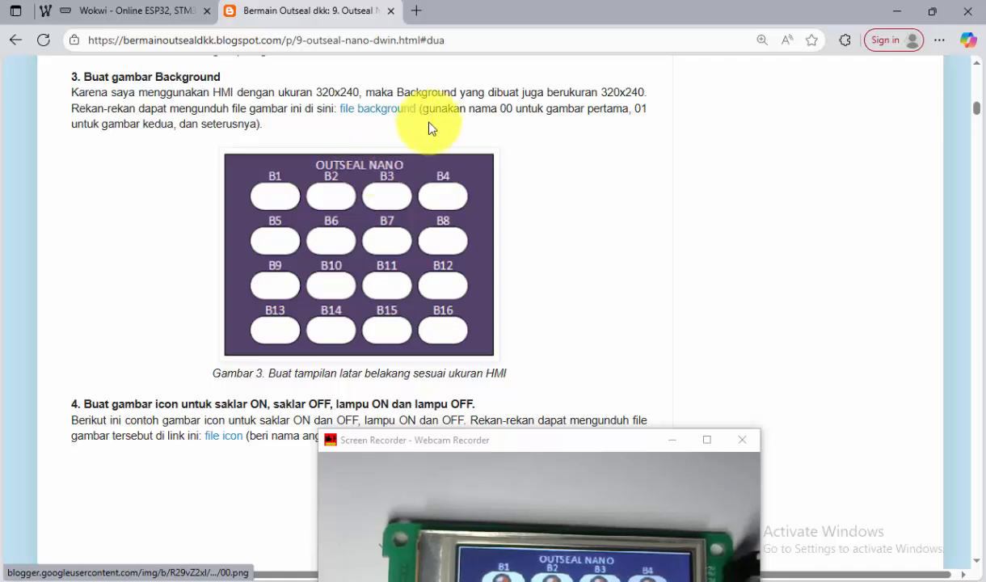
{"action": "left_click", "coordinate": [396, 119]}
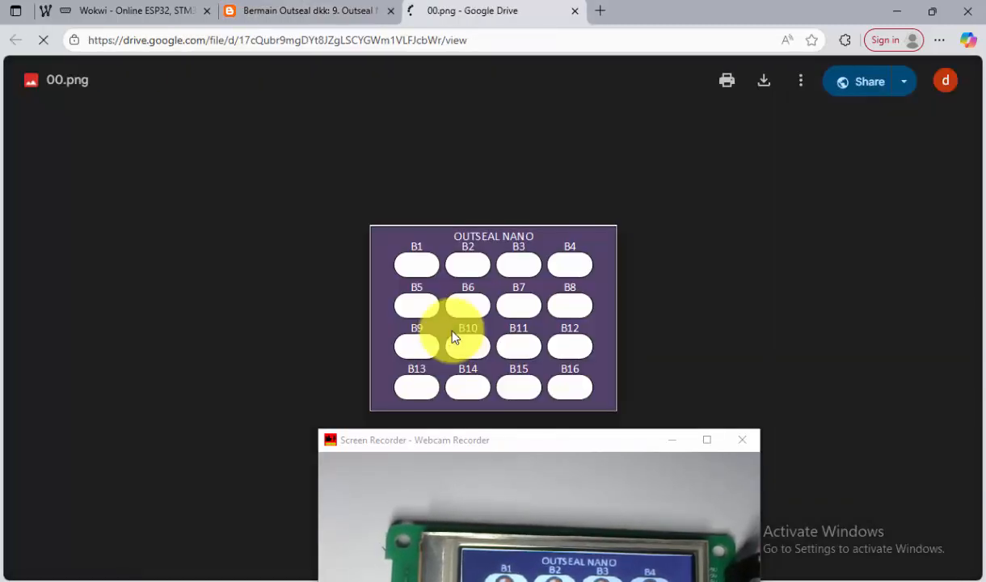
{"action": "left_click", "coordinate": [764, 81]}
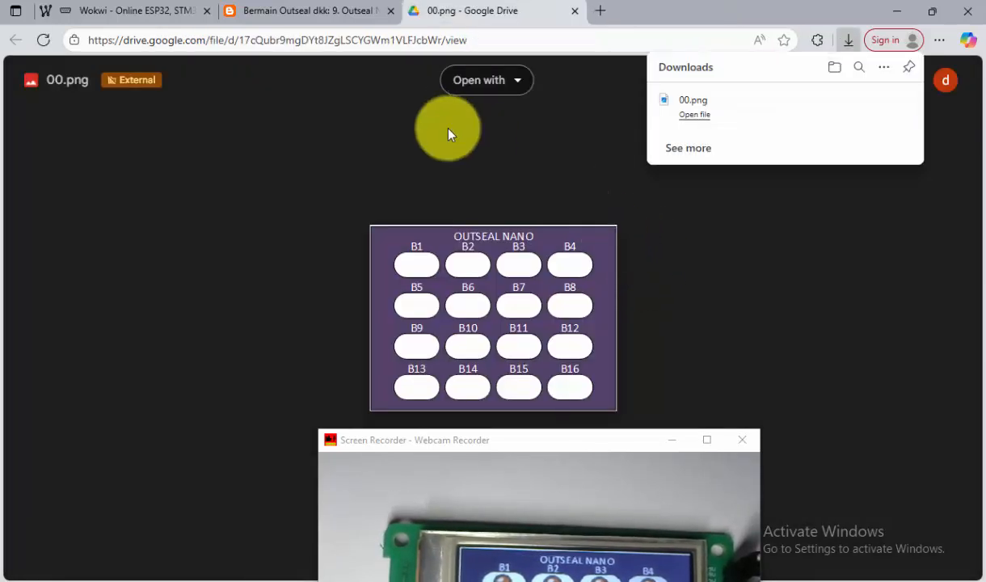
Step: Return to the blog's section on switch and lamp icons and open its linked icon files folder
{"action": "left_click", "coordinate": [333, 11]}
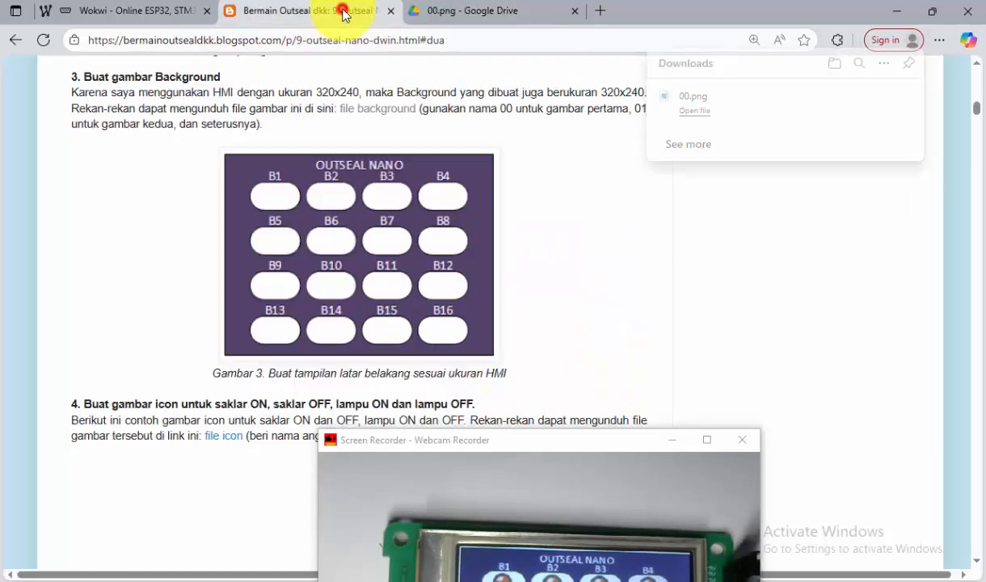
{"action": "scroll", "coordinate": [402, 261], "scroll_direction": "down", "scroll_amount": 2}
{"action": "scroll", "coordinate": [403, 260], "scroll_direction": "down", "scroll_amount": 2}
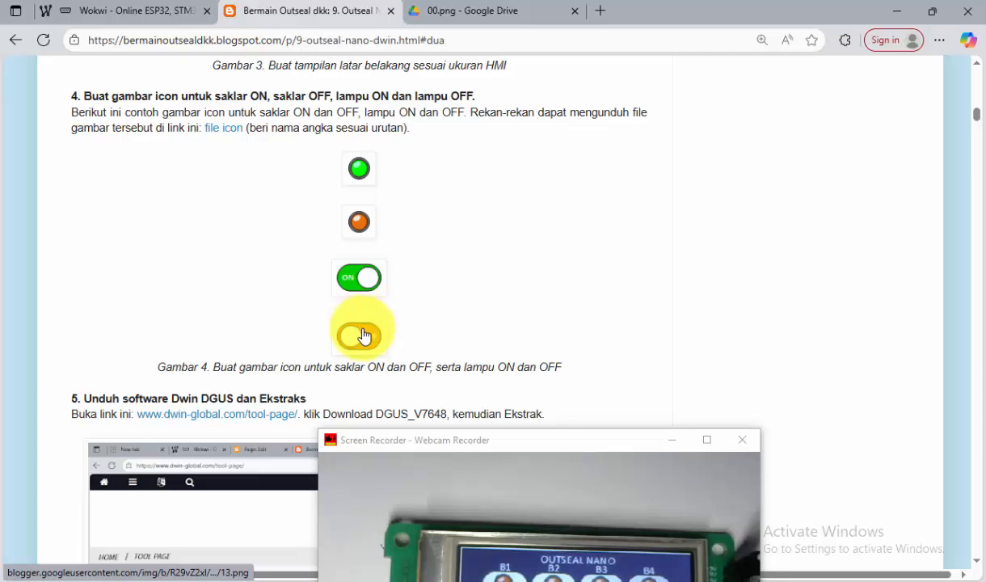
{"action": "scroll", "coordinate": [364, 335], "scroll_direction": "down", "scroll_amount": 1}
{"action": "scroll", "coordinate": [364, 333], "scroll_direction": "up", "scroll_amount": 1}
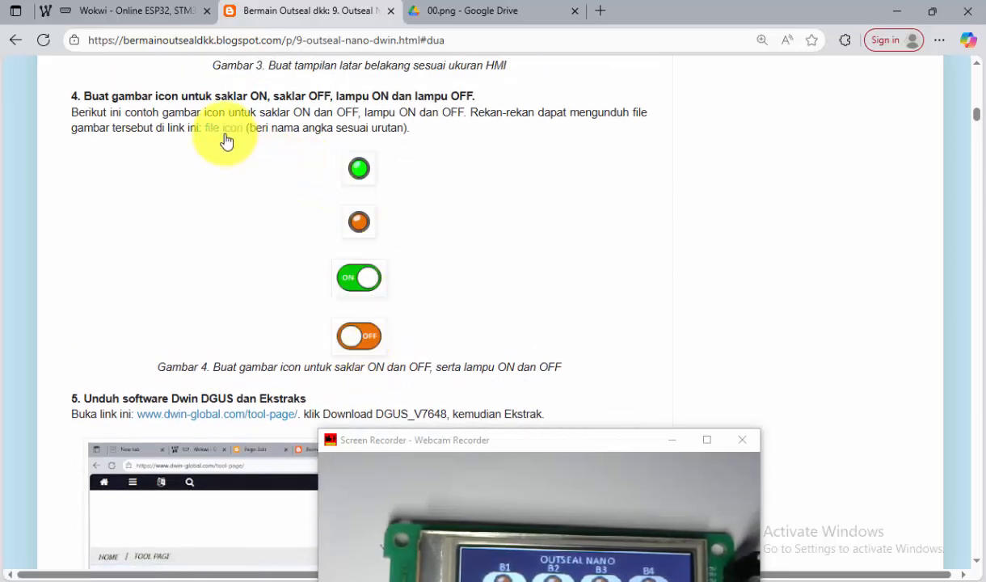
{"action": "left_click", "coordinate": [225, 129]}
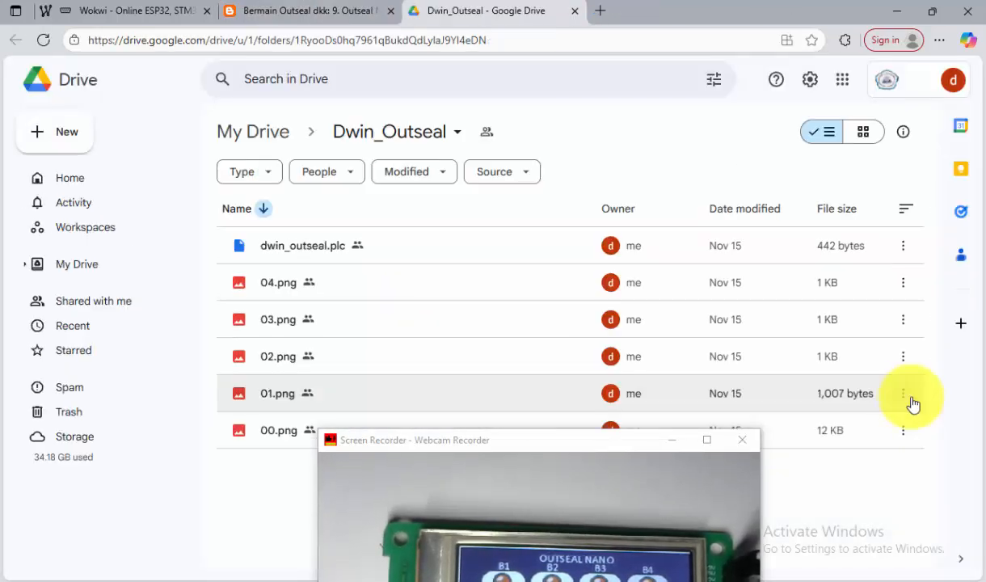
Step: Download the icon images 01.png, 02.png, 03.png and 04.png from the Dwin_Outseal folder
{"action": "left_click", "coordinate": [904, 393]}
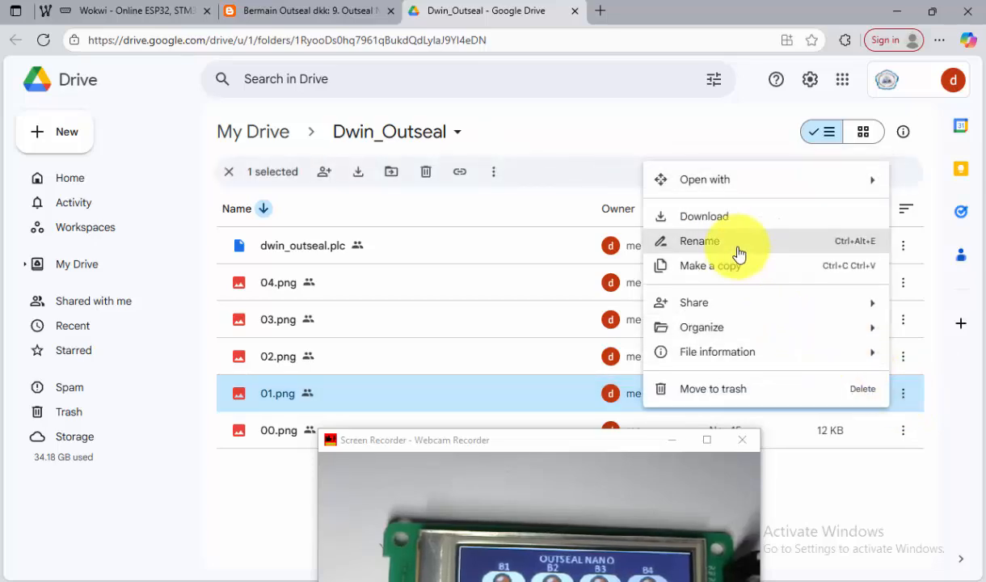
{"action": "left_click", "coordinate": [719, 218]}
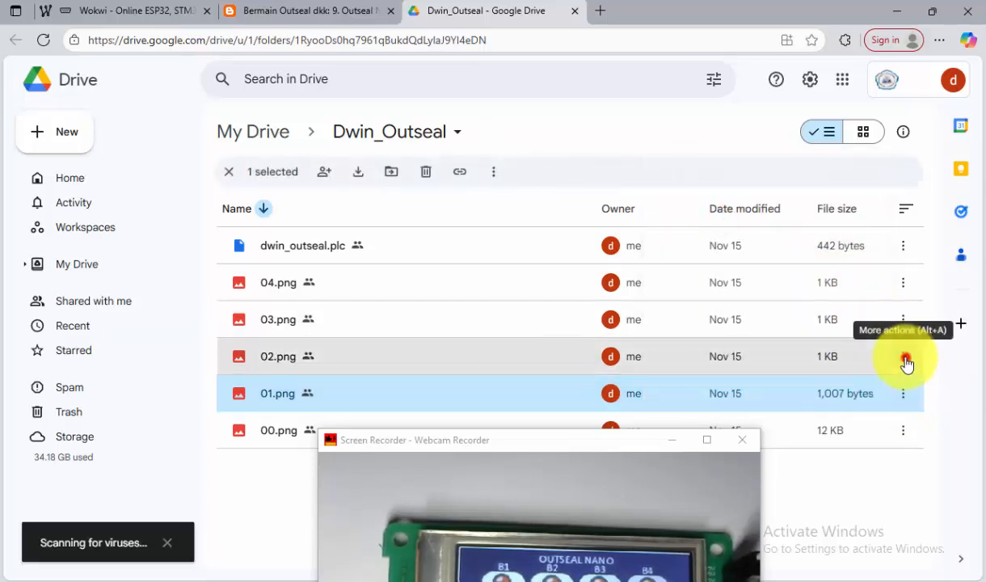
{"action": "left_click", "coordinate": [905, 361]}
{"action": "left_click", "coordinate": [706, 183]}
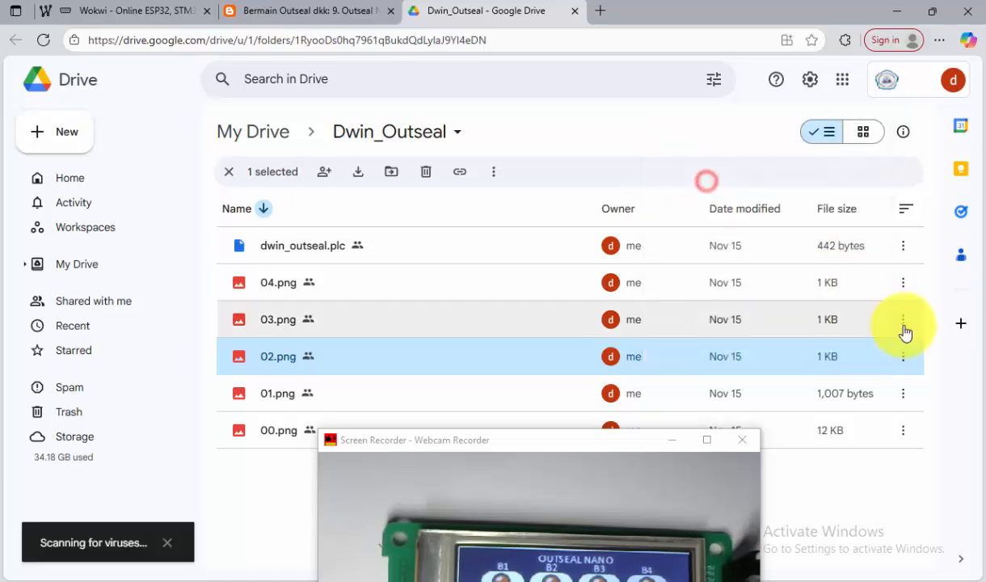
{"action": "left_click", "coordinate": [905, 324]}
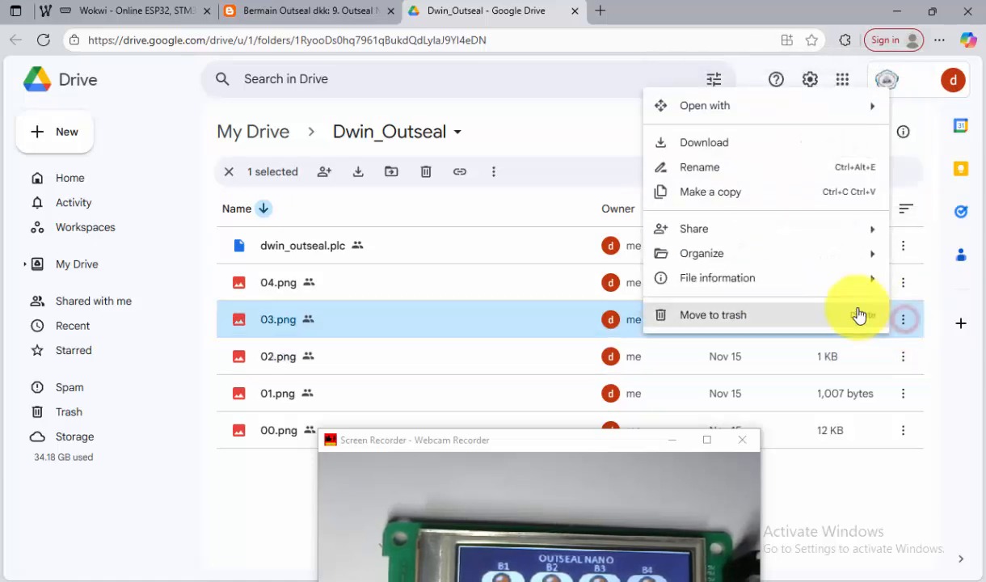
{"action": "left_click", "coordinate": [707, 149]}
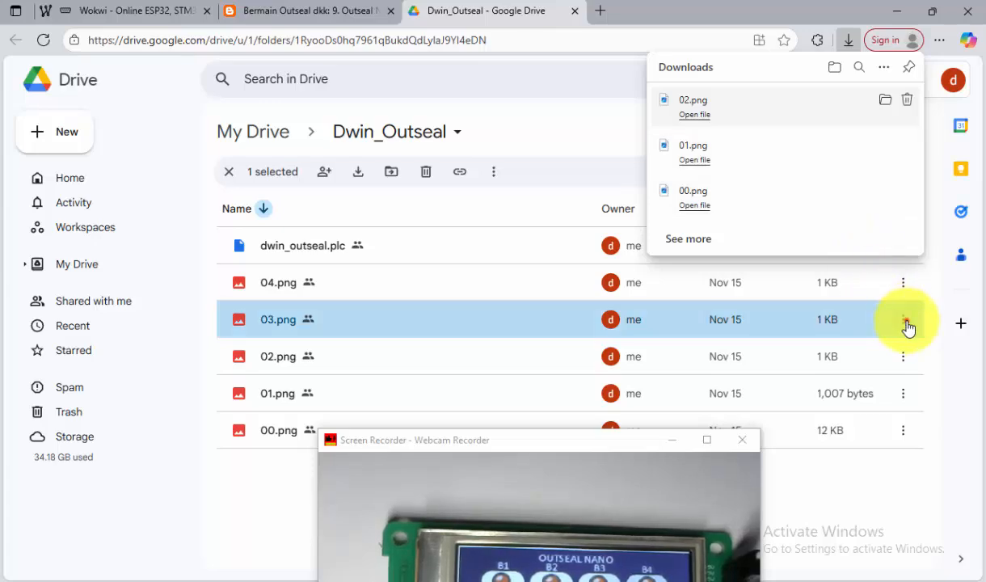
{"action": "left_click", "coordinate": [904, 322]}
{"action": "left_click", "coordinate": [729, 145]}
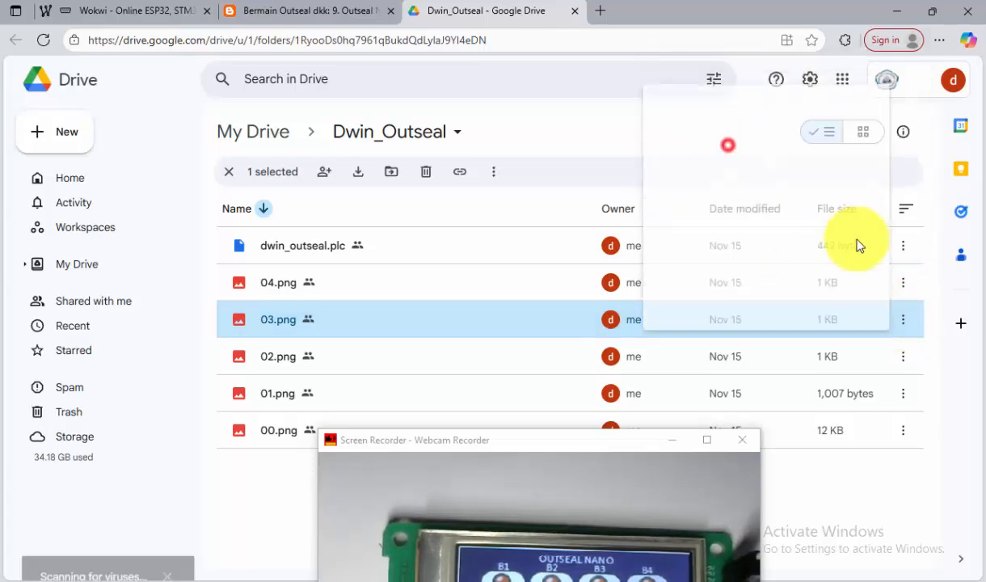
{"action": "left_click", "coordinate": [905, 283]}
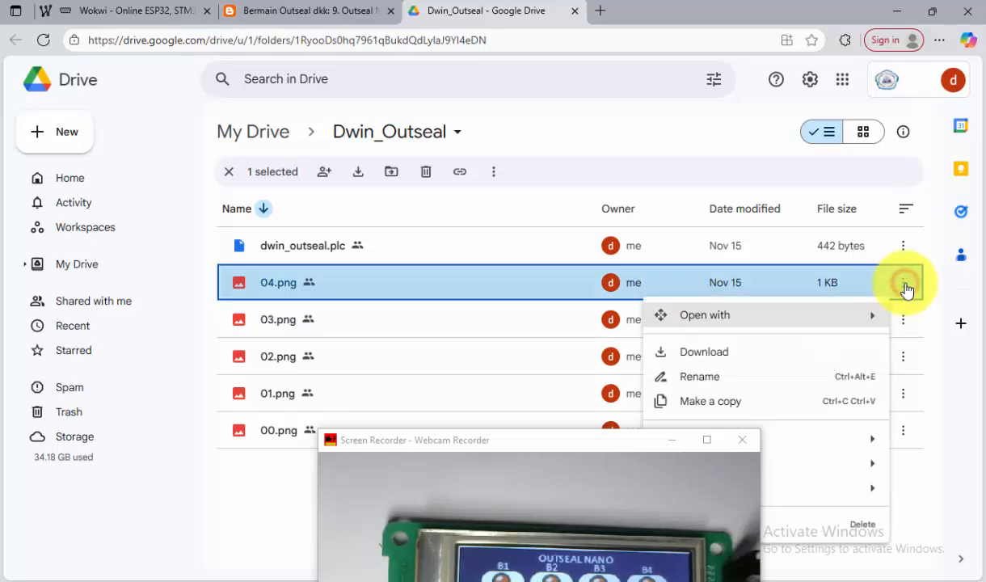
{"action": "left_click", "coordinate": [724, 351]}
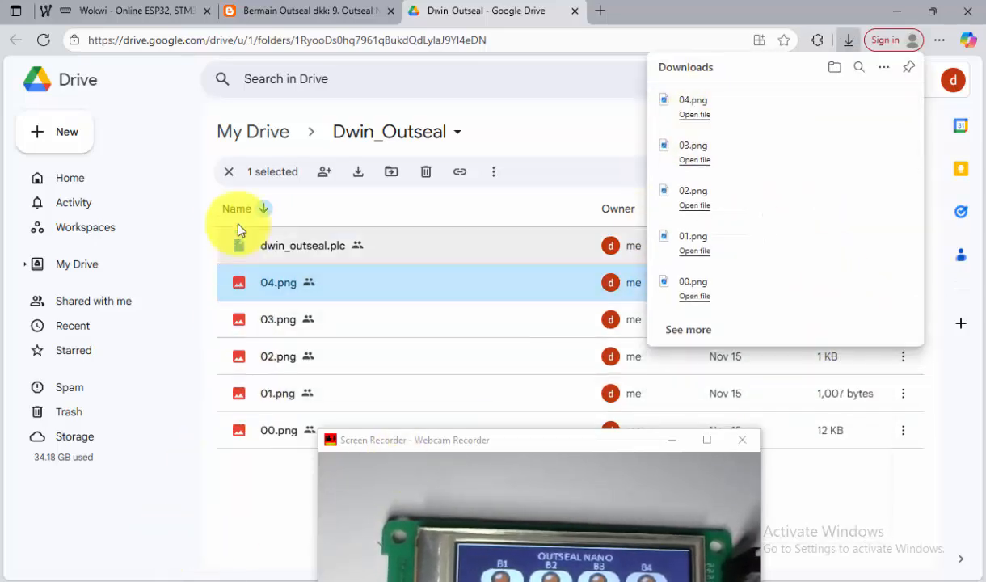
Step: Display the Downloads folder in File Explorer as extra large icons, moving the webcam and Explorer windows so the images can be seen
{"action": "left_click_drag", "start_coordinate": [420, 458], "coordinate": [744, 400]}
{"action": "left_click", "coordinate": [360, 576]}
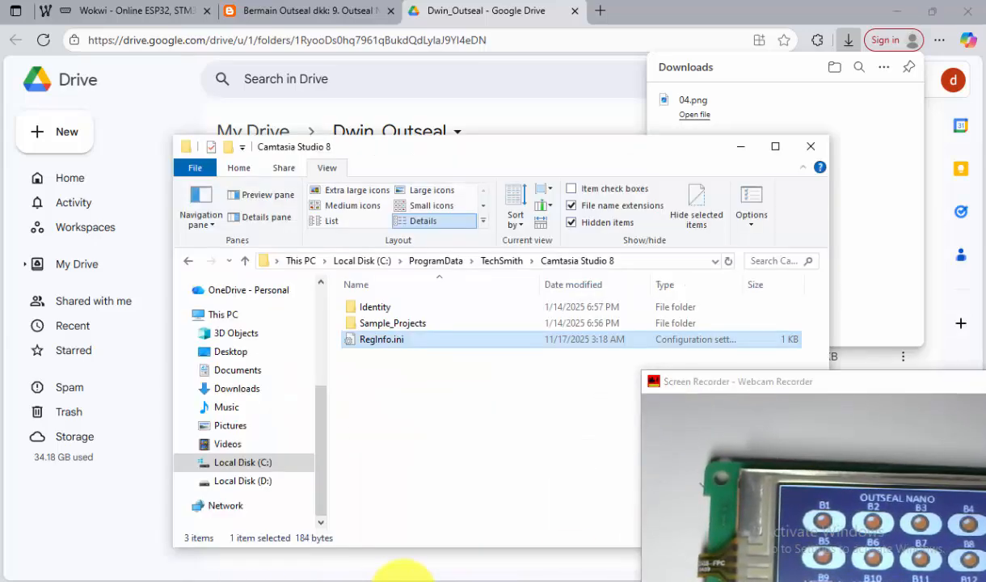
{"action": "left_click", "coordinate": [240, 389]}
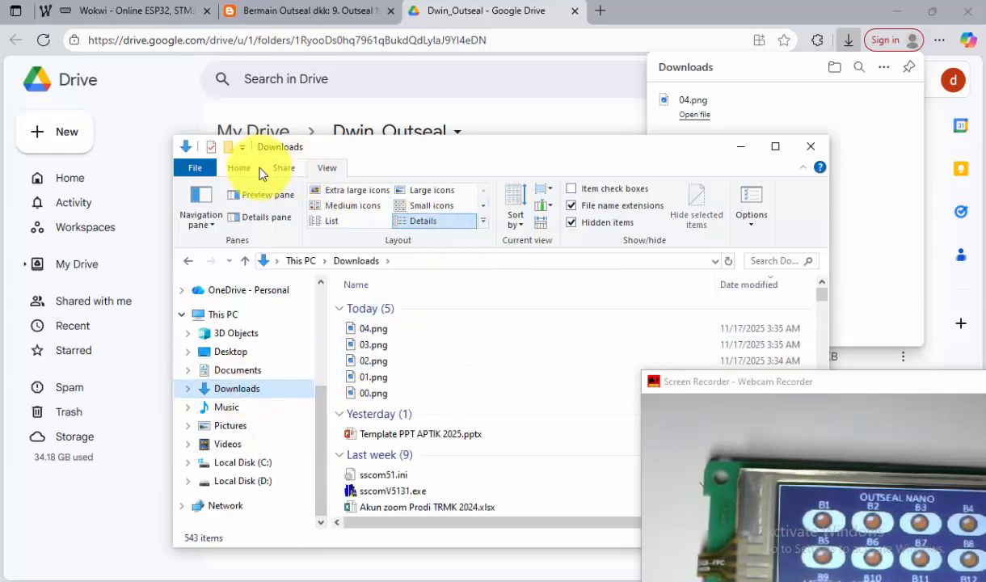
{"action": "left_click", "coordinate": [326, 167]}
{"action": "left_click", "coordinate": [342, 192]}
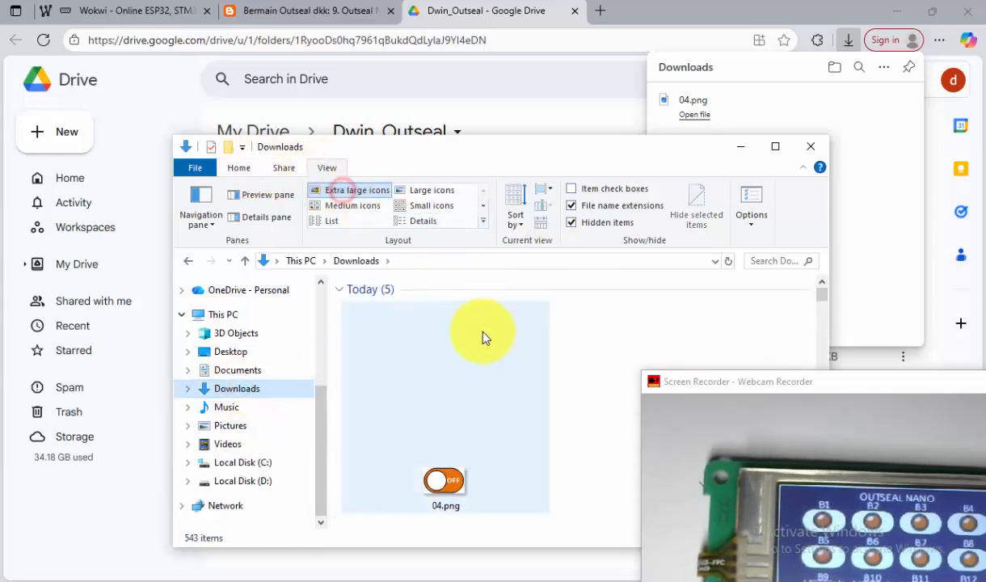
{"action": "left_click_drag", "start_coordinate": [509, 160], "coordinate": [334, 55]}
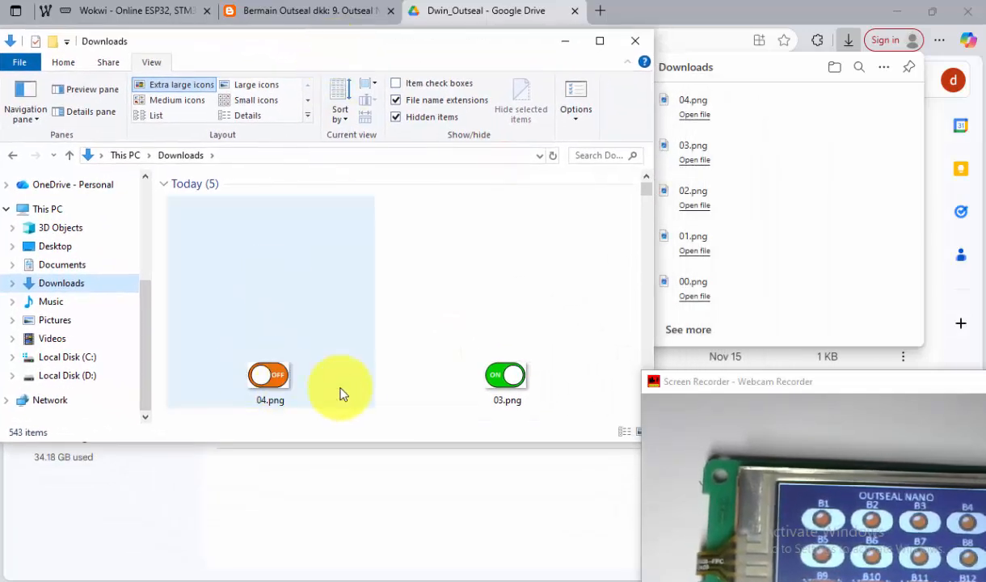
Step: Examine the downloaded switch icons, lamp icons and background image in the Downloads folder
{"action": "scroll", "coordinate": [352, 386], "scroll_direction": "down", "scroll_amount": 3}
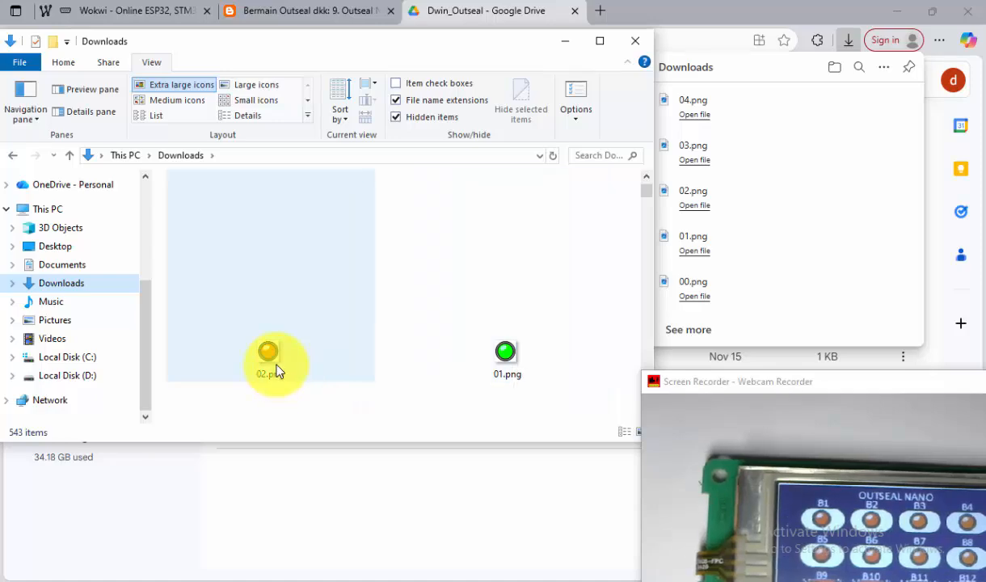
{"action": "scroll", "coordinate": [303, 363], "scroll_direction": "up", "scroll_amount": 3}
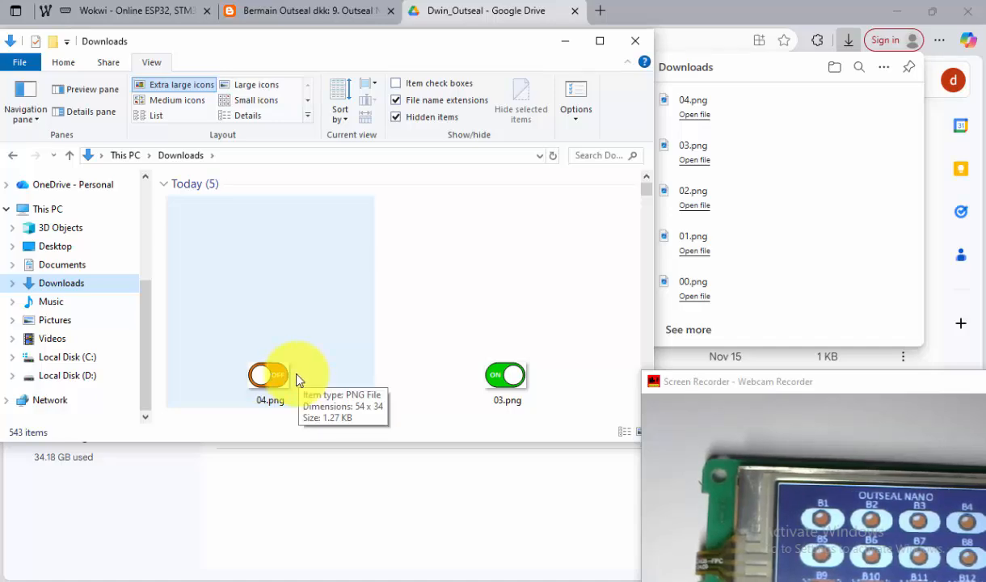
{"action": "scroll", "coordinate": [297, 380], "scroll_direction": "down", "scroll_amount": 5}
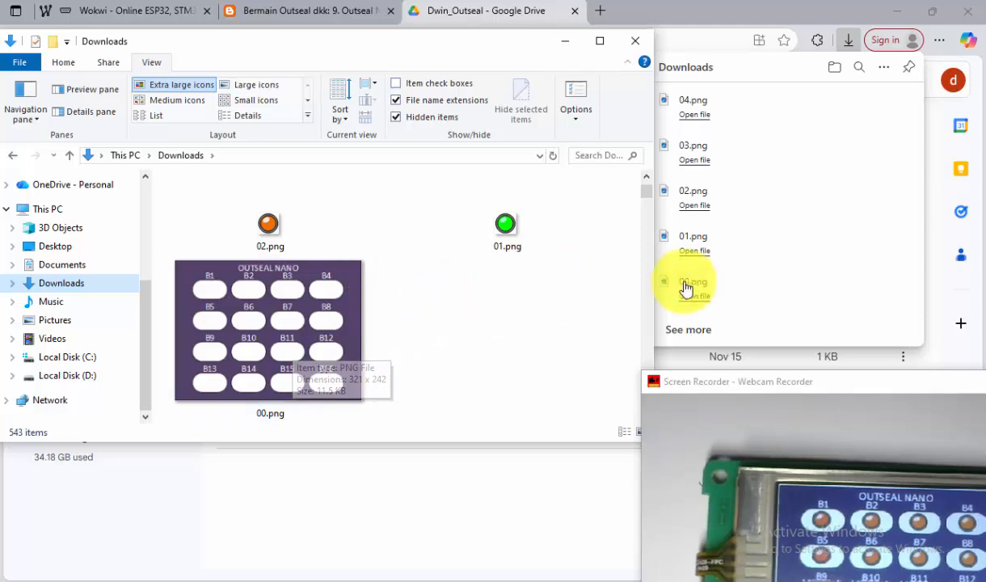
Step: Open the DWIN tool page linked in the blog's section 5 and collapse the message form covering the DGUS_V7648 download
{"action": "left_click", "coordinate": [446, 493]}
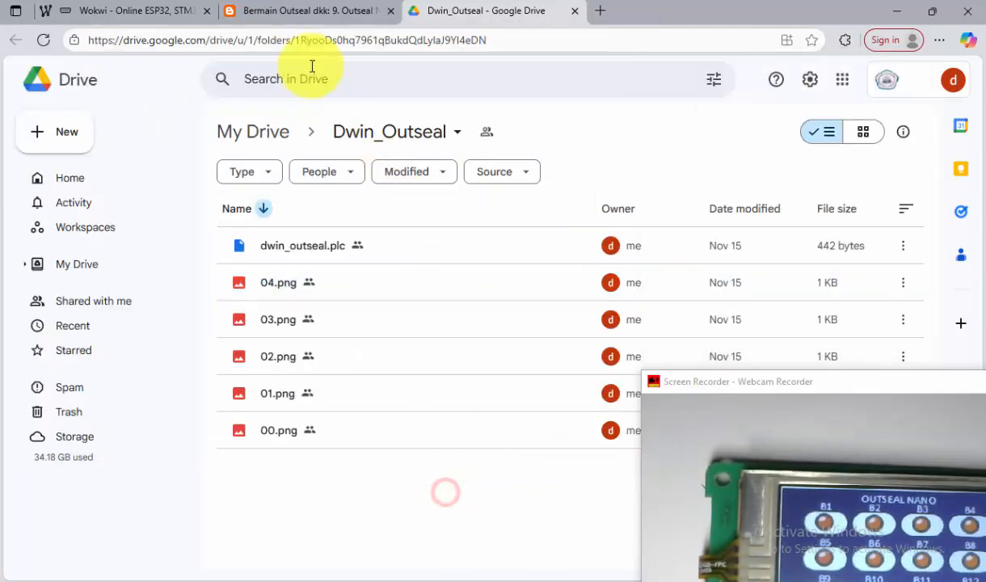
{"action": "left_click", "coordinate": [265, 12]}
{"action": "scroll", "coordinate": [341, 359], "scroll_direction": "down", "scroll_amount": 2}
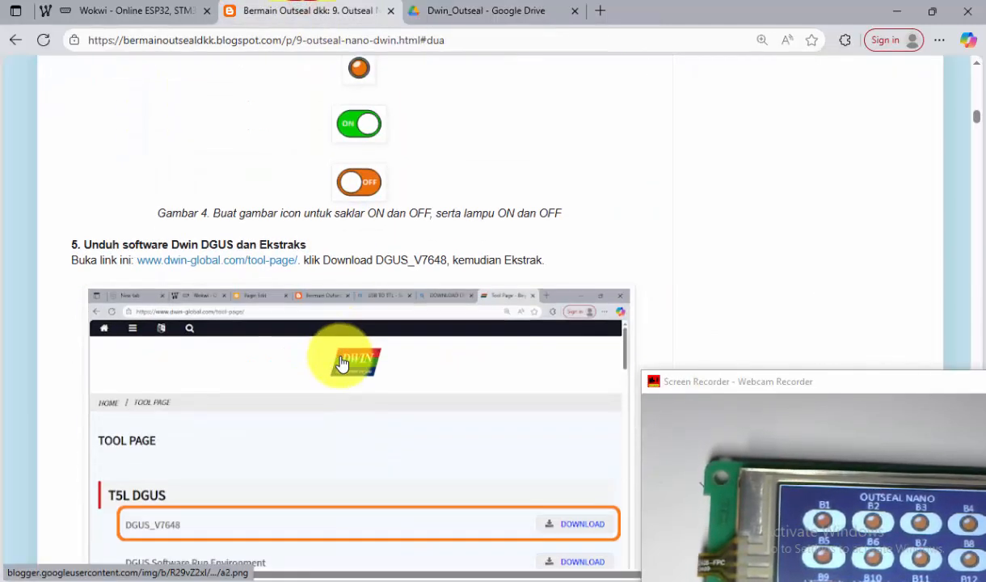
{"action": "scroll", "coordinate": [342, 364], "scroll_direction": "down", "scroll_amount": 1}
{"action": "scroll", "coordinate": [342, 361], "scroll_direction": "down", "scroll_amount": 1}
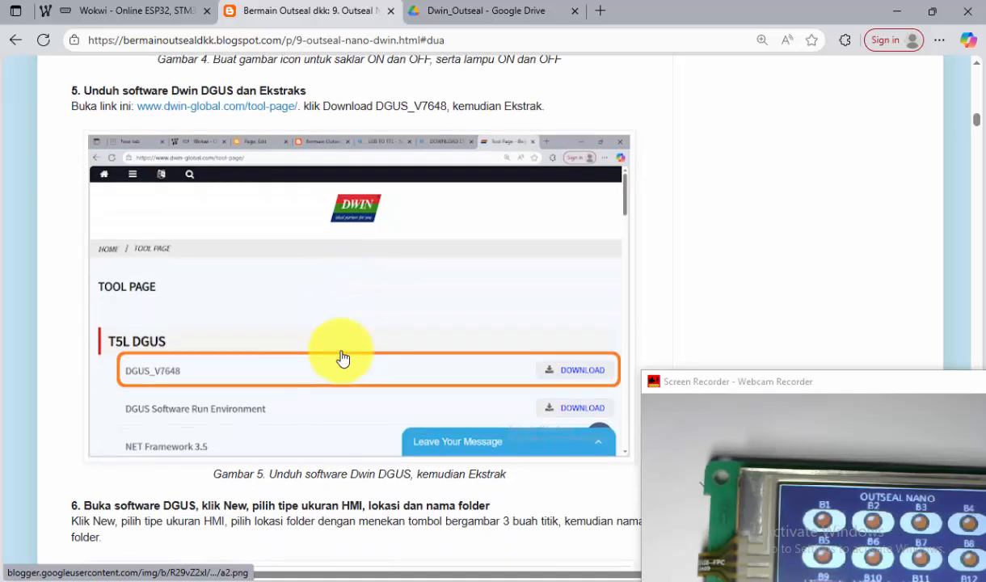
{"action": "left_click", "coordinate": [218, 106]}
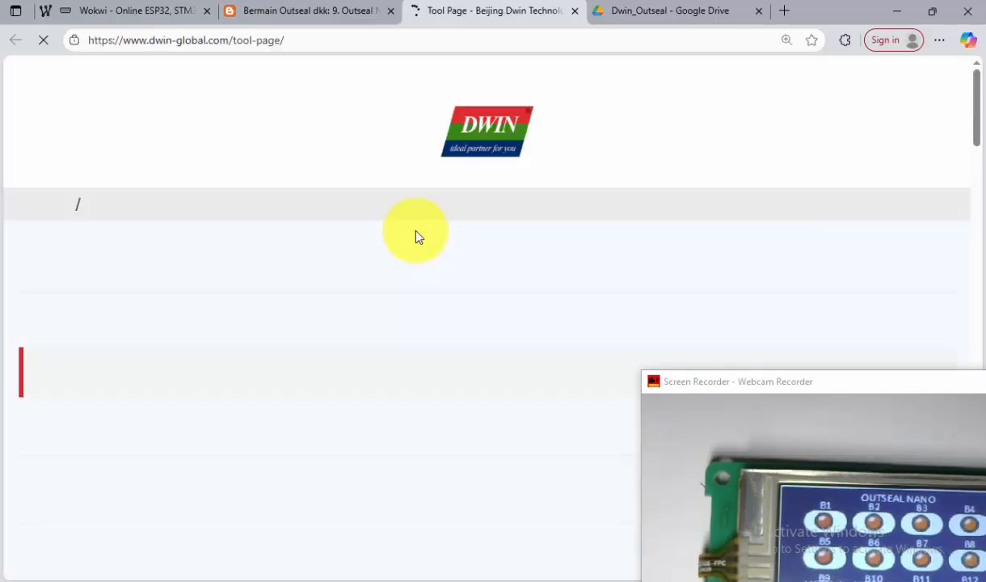
{"action": "scroll", "coordinate": [137, 298], "scroll_direction": "down", "scroll_amount": 2}
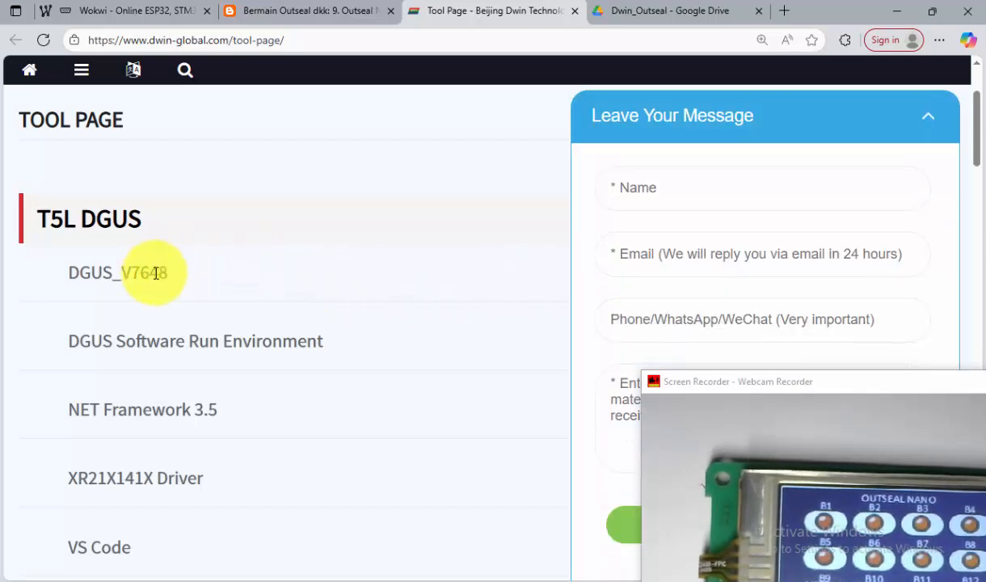
{"action": "left_click", "coordinate": [922, 120]}
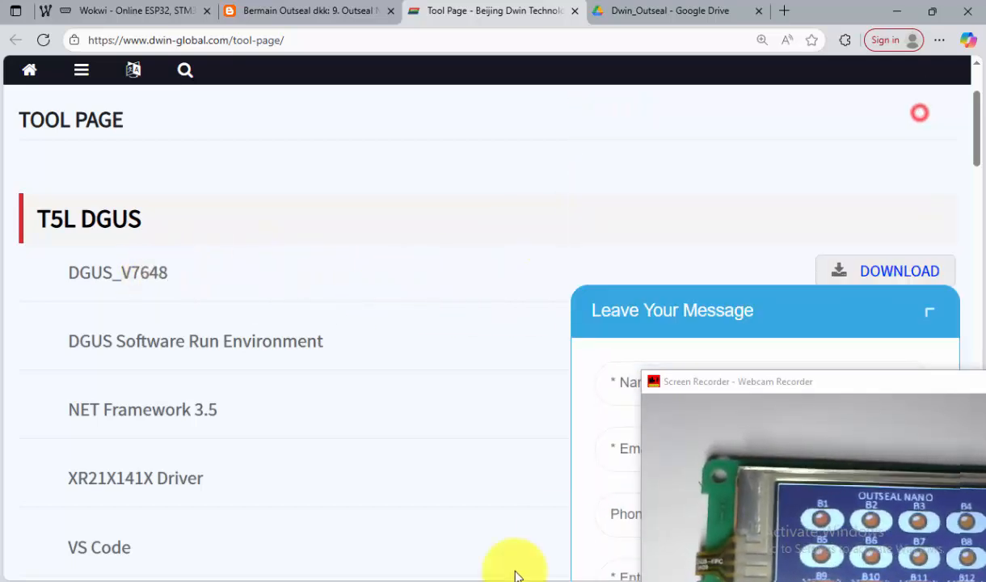
Step: Minimize the browser, File Explorer and Notepad windows to reveal the desktop
{"action": "left_click", "coordinate": [379, 569]}
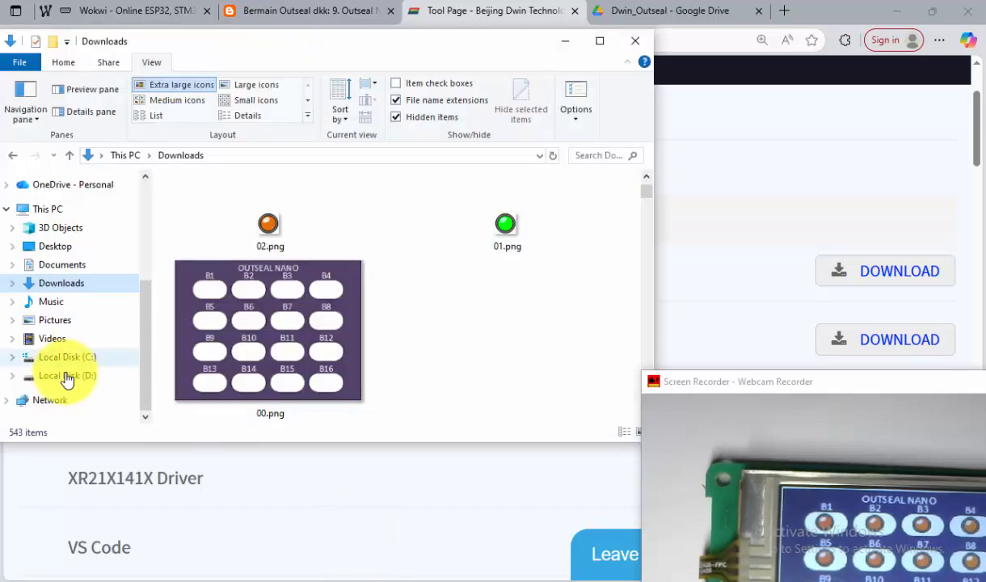
{"action": "left_click", "coordinate": [900, 12]}
{"action": "left_click", "coordinate": [562, 44]}
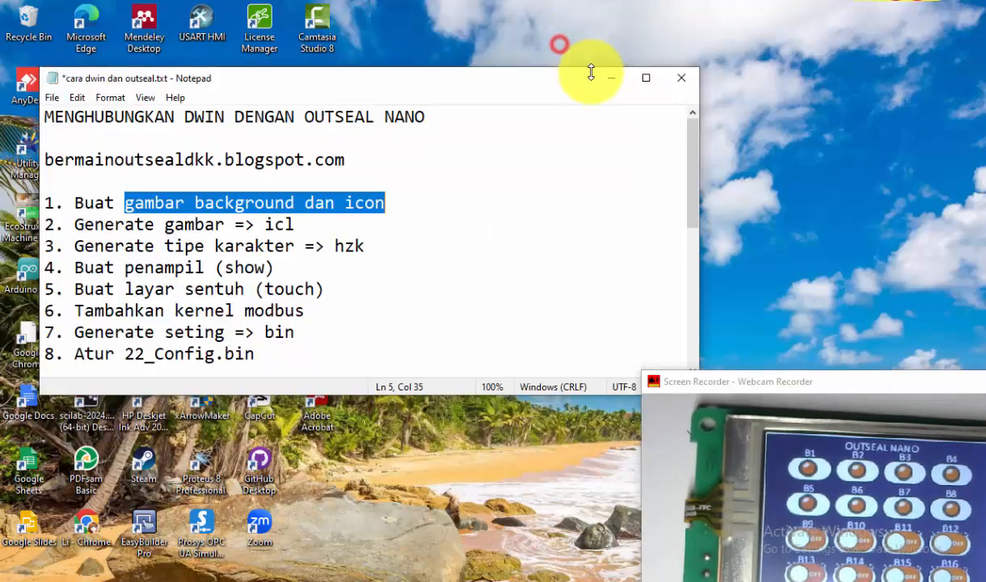
{"action": "left_click", "coordinate": [609, 84]}
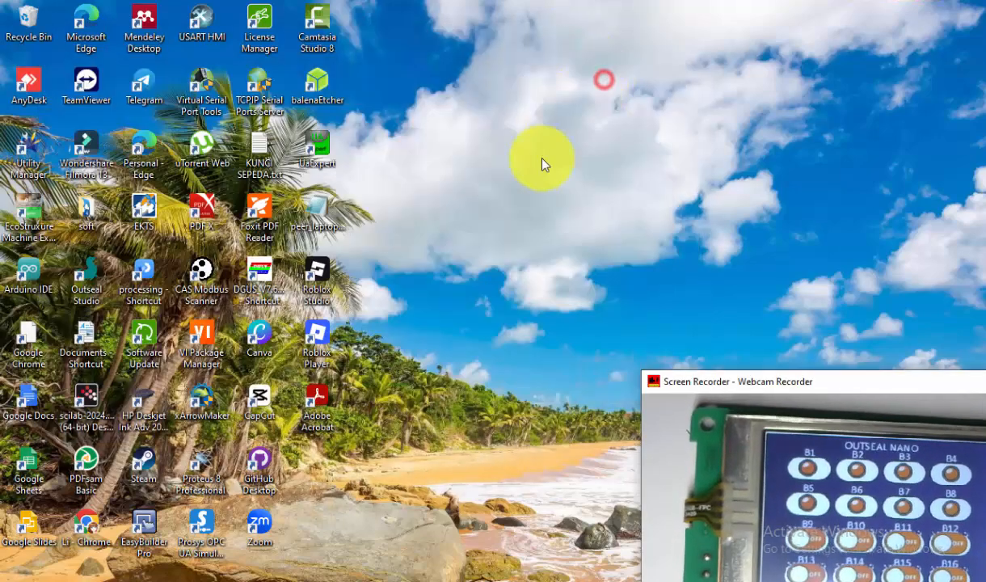
Step: Open the file location of the desktop DGUS shortcut and launch DGUS_V7.647.exe from that folder
{"action": "right_click", "coordinate": [264, 267]}
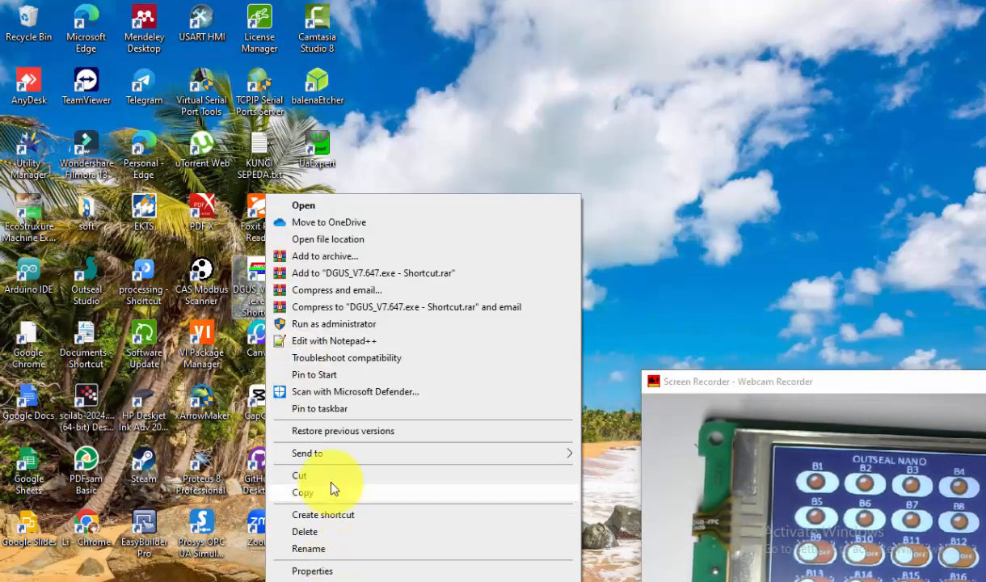
{"action": "left_click", "coordinate": [336, 240]}
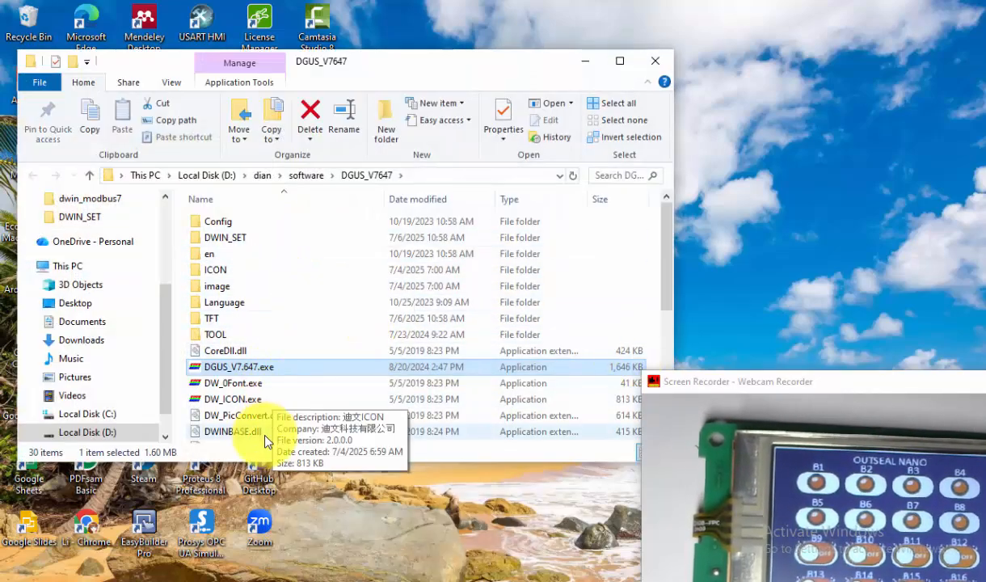
{"action": "double_click", "coordinate": [247, 374]}
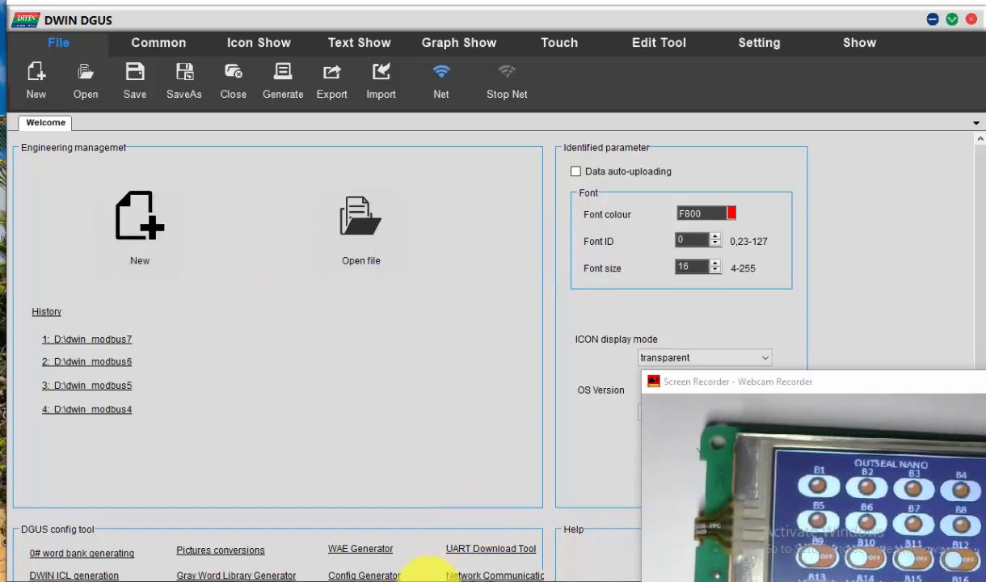
Step: Switch to the browser, close the DWIN tool page and read the blog's section 6 on creating a new DGUS project
{"action": "left_click", "coordinate": [319, 581]}
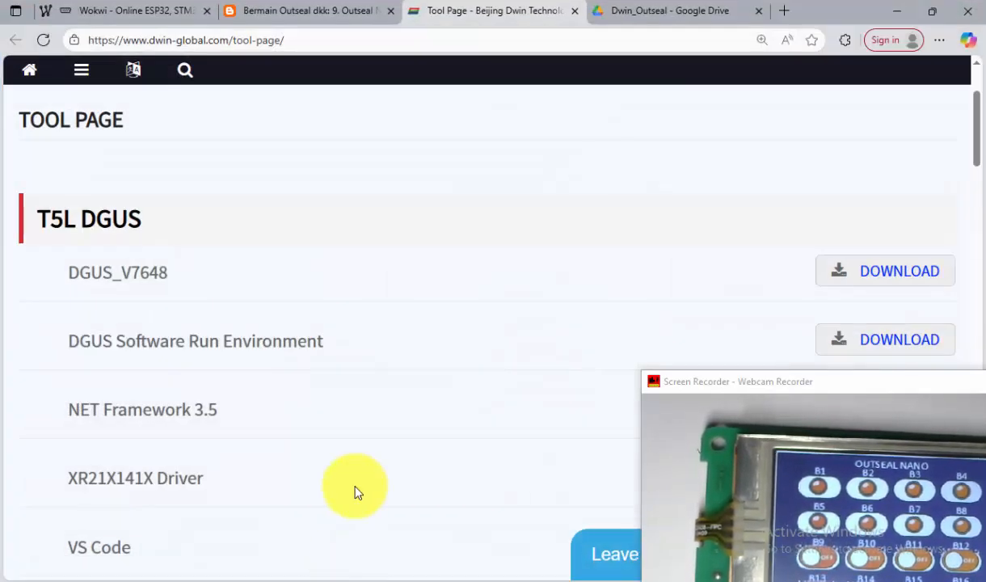
{"action": "left_click", "coordinate": [581, 12]}
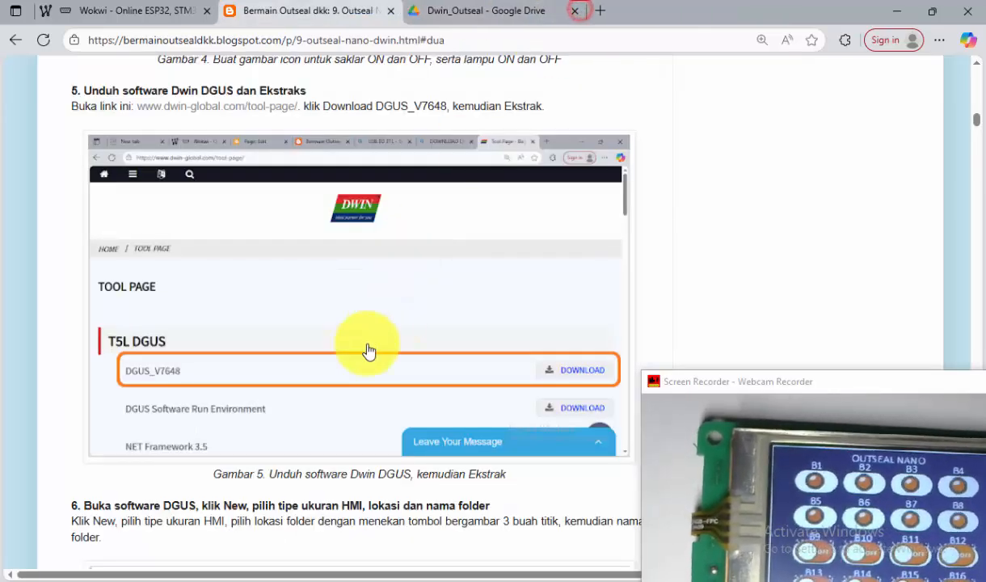
{"action": "scroll", "coordinate": [368, 349], "scroll_direction": "down", "scroll_amount": 5}
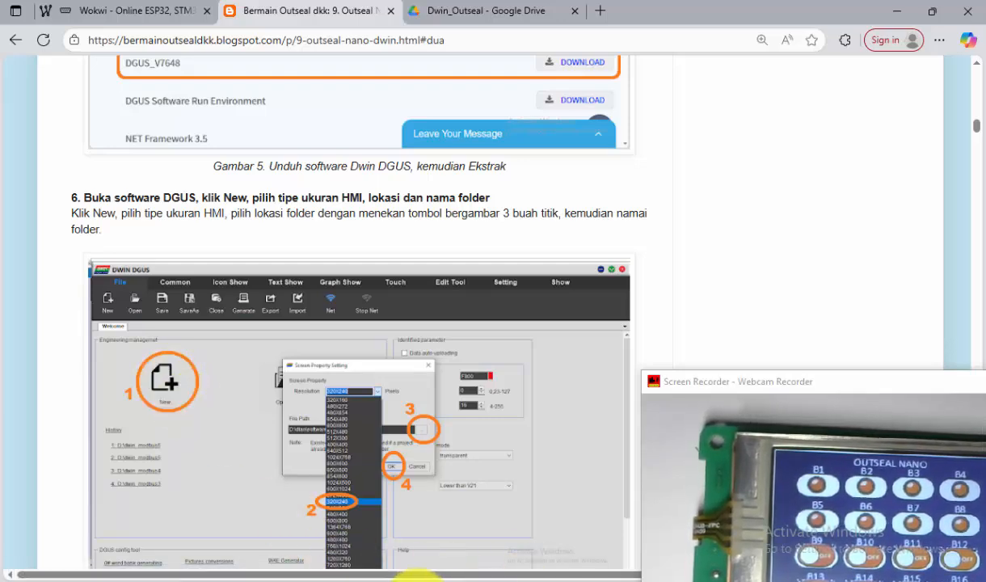
Step: Return to DWIN DGUS and start a new project with the screen resolution 320X240
{"action": "left_click", "coordinate": [582, 581]}
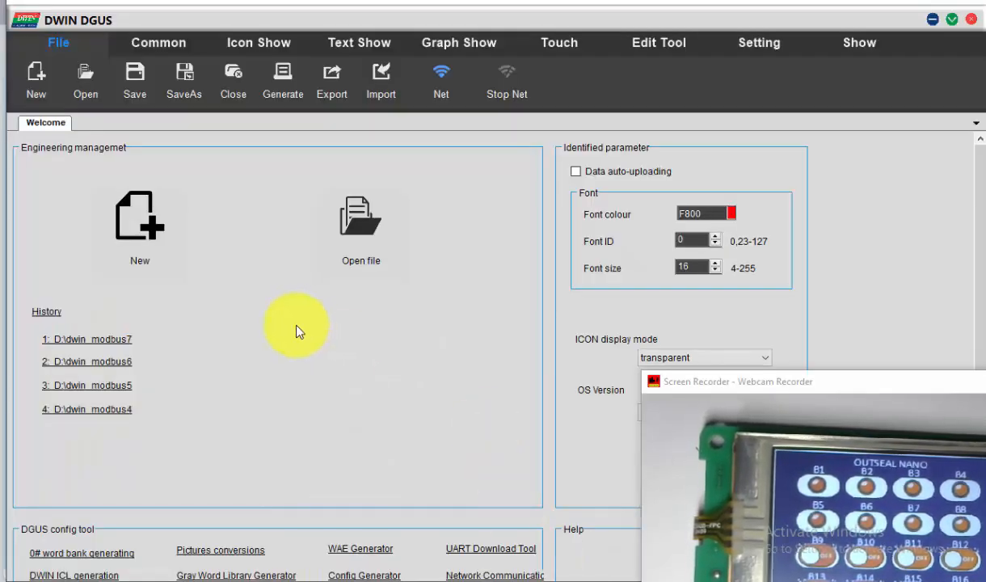
{"action": "left_click", "coordinate": [134, 221]}
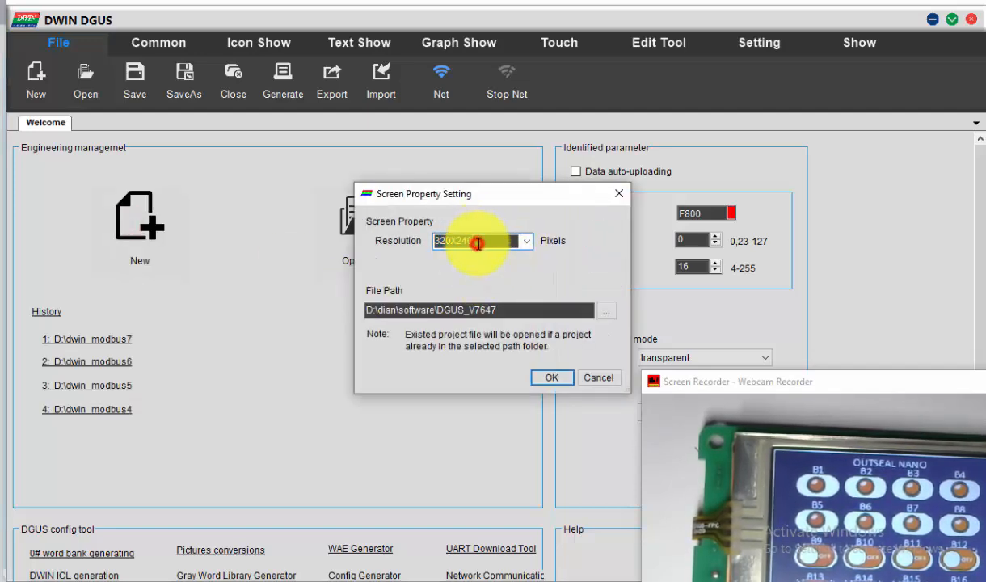
{"action": "left_click", "coordinate": [526, 241]}
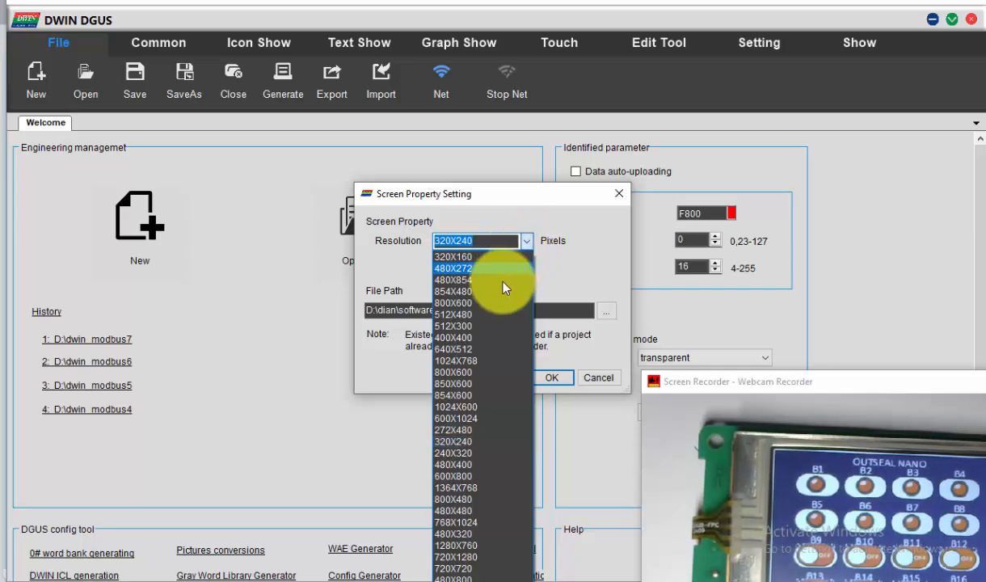
{"action": "left_click", "coordinate": [479, 445]}
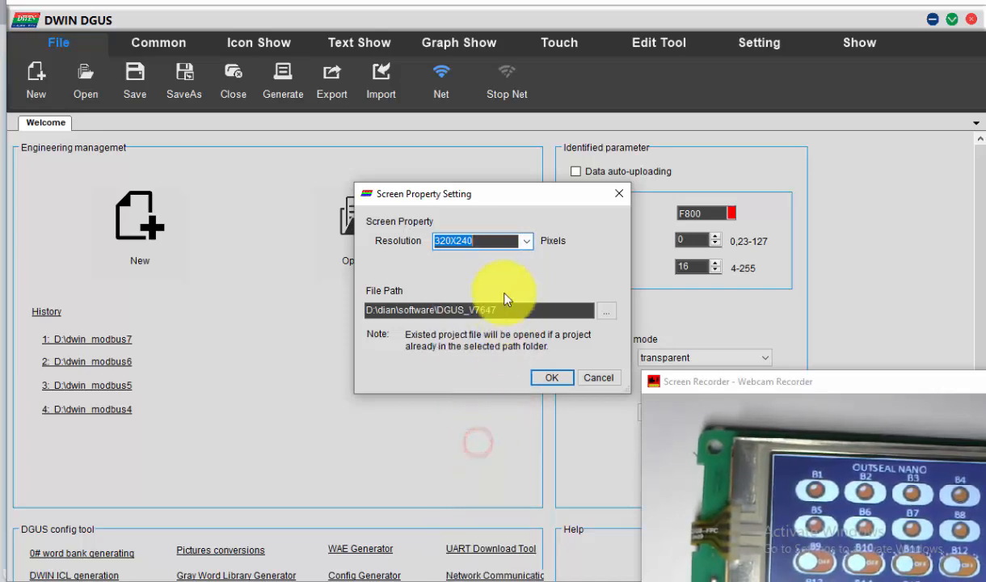
Step: Make a new folder named dwin_modbus_io_digital on Local Disk (D:), choose it as the file path and create the project
{"action": "left_click", "coordinate": [610, 314]}
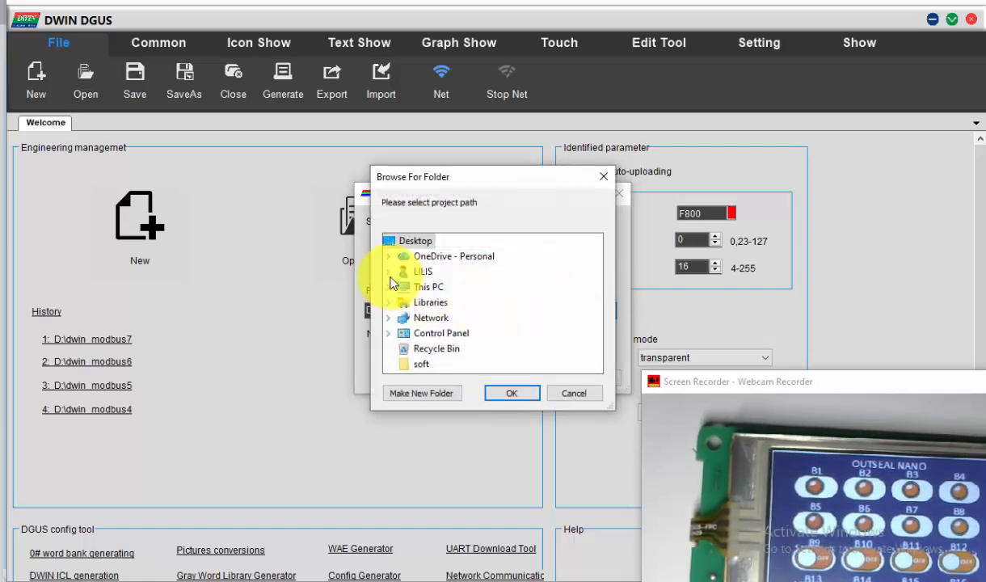
{"action": "left_click", "coordinate": [389, 278]}
{"action": "left_click", "coordinate": [388, 240]}
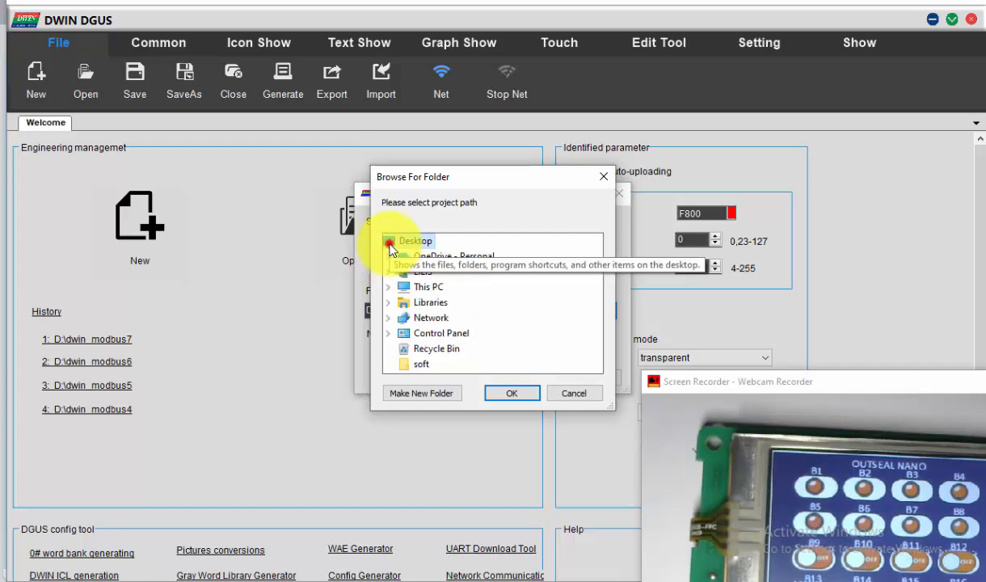
{"action": "left_click", "coordinate": [388, 287]}
{"action": "scroll", "coordinate": [429, 331], "scroll_direction": "down", "scroll_amount": 2}
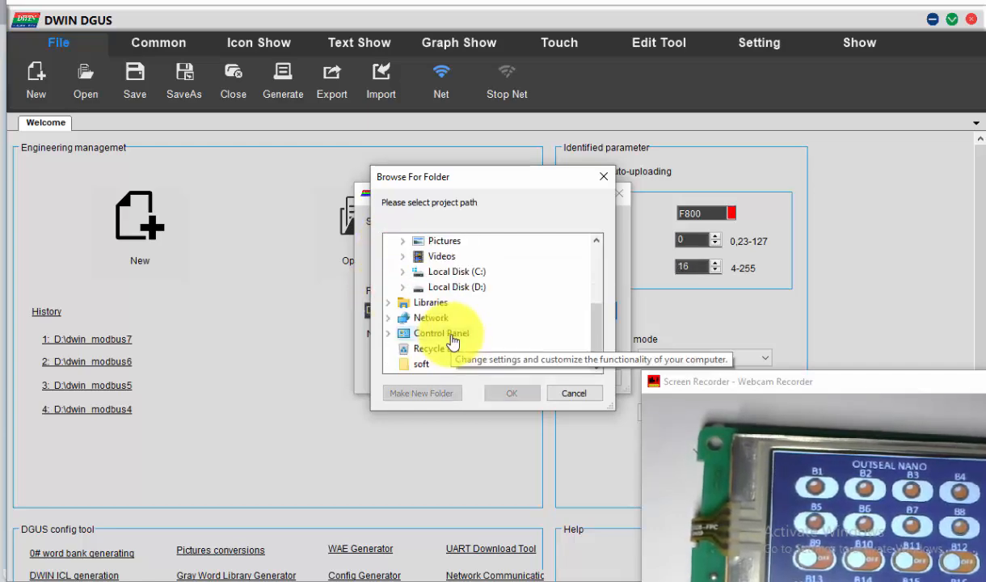
{"action": "left_click", "coordinate": [401, 287]}
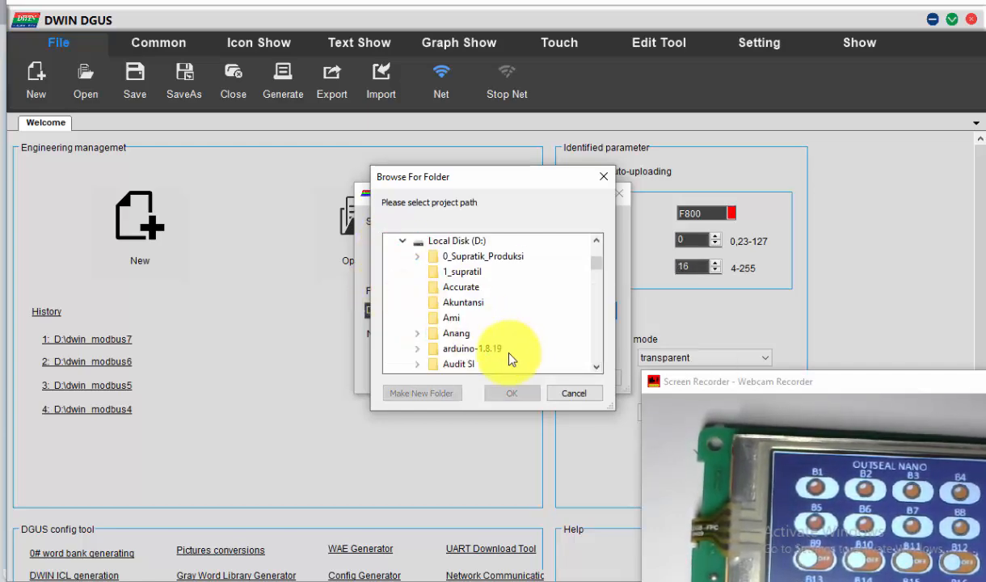
{"action": "scroll", "coordinate": [495, 346], "scroll_direction": "down", "scroll_amount": 1}
{"action": "scroll", "coordinate": [498, 346], "scroll_direction": "down", "scroll_amount": 2}
{"action": "scroll", "coordinate": [497, 342], "scroll_direction": "up", "scroll_amount": 4}
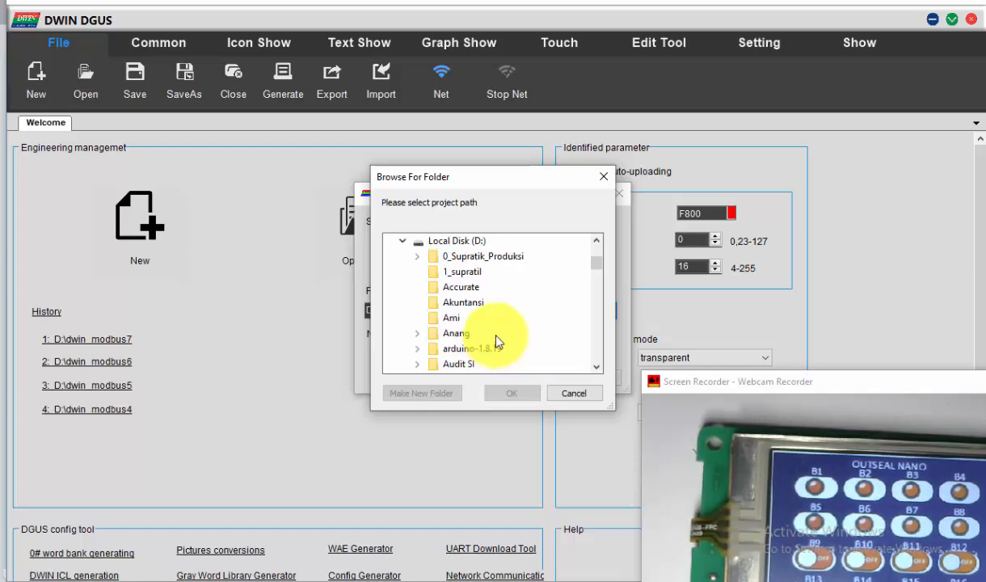
{"action": "left_click", "coordinate": [429, 285]}
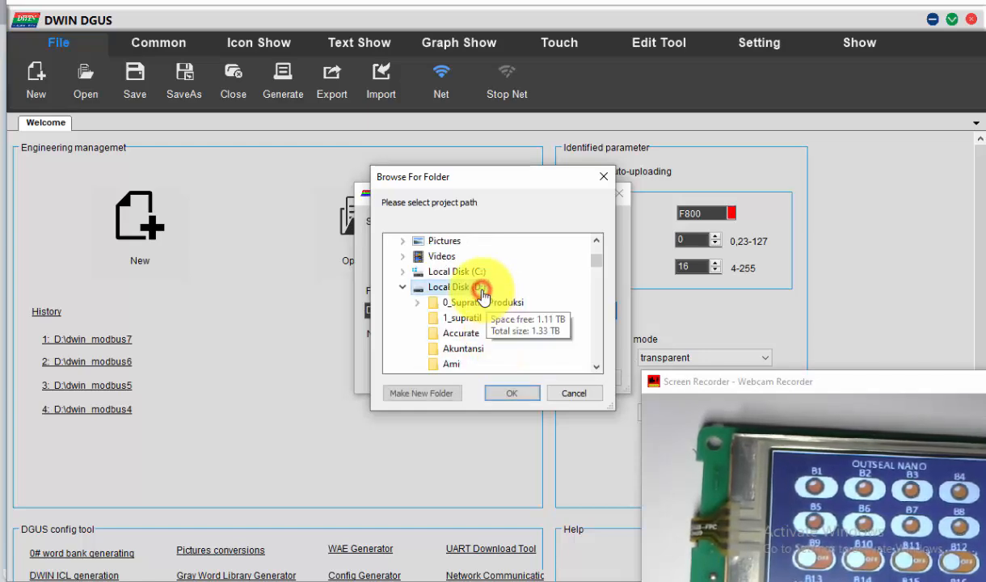
{"action": "left_click", "coordinate": [436, 395]}
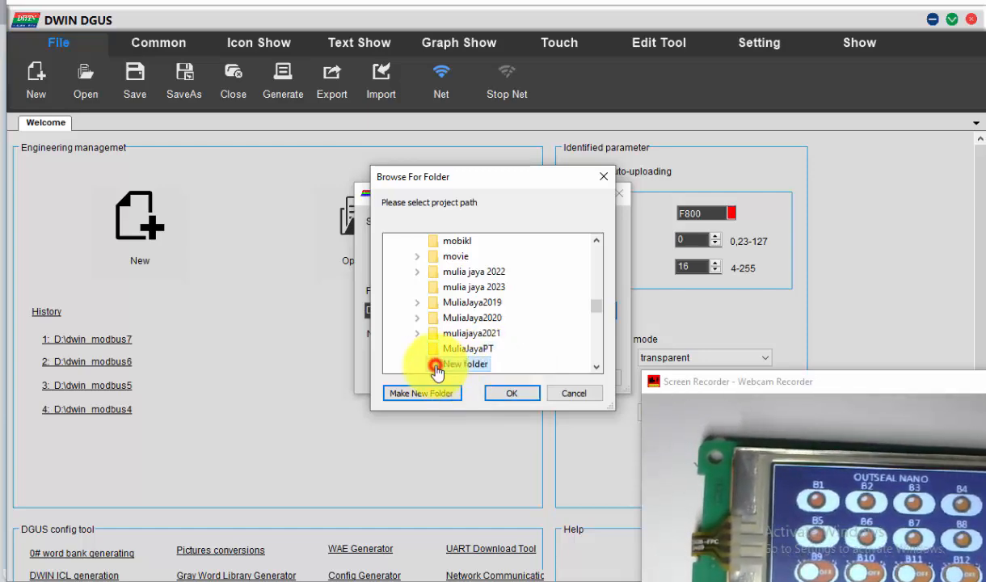
{"action": "left_click", "coordinate": [526, 396]}
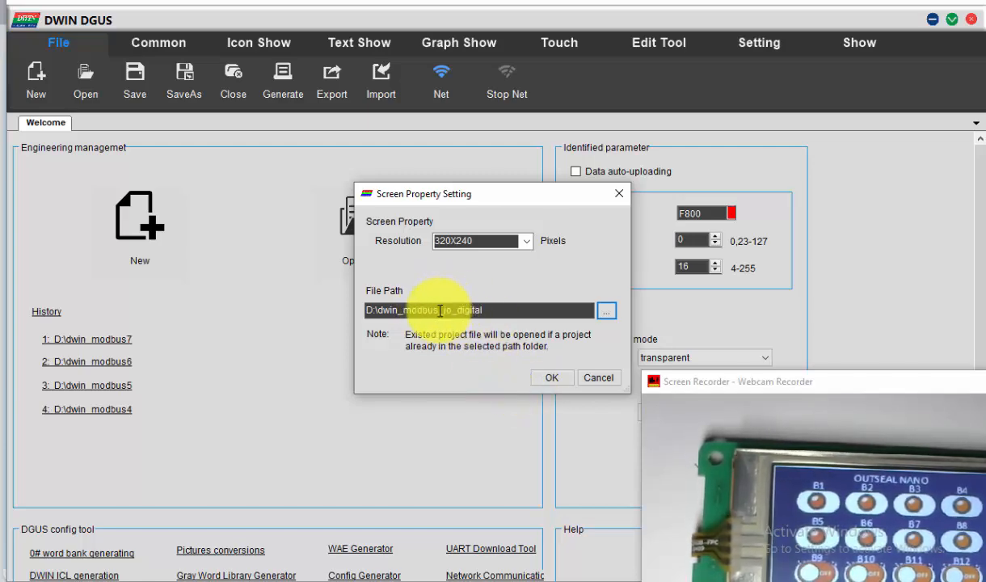
{"action": "left_click", "coordinate": [564, 384]}
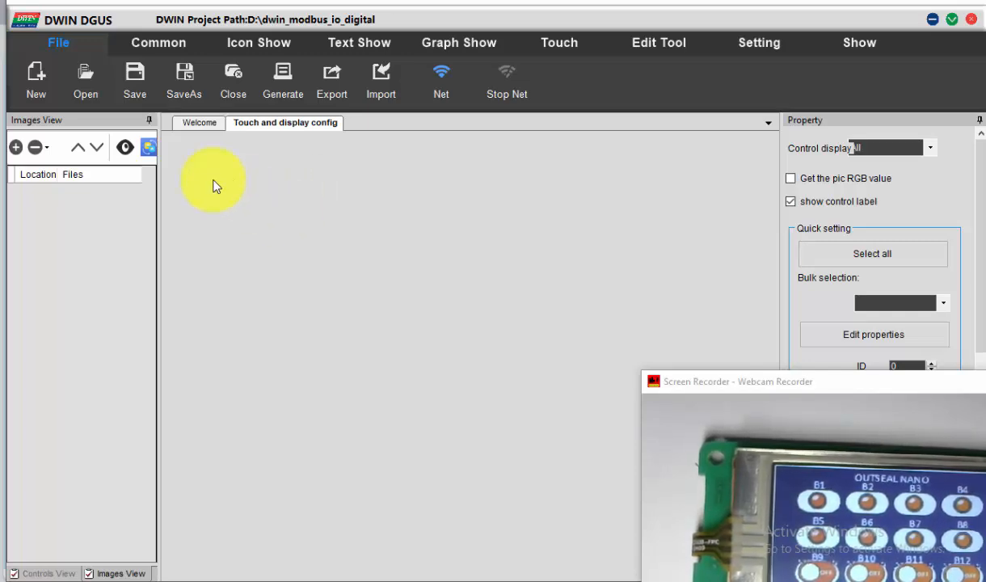
Step: Add the background picture 00.png to the project's image list
{"action": "left_click", "coordinate": [16, 149]}
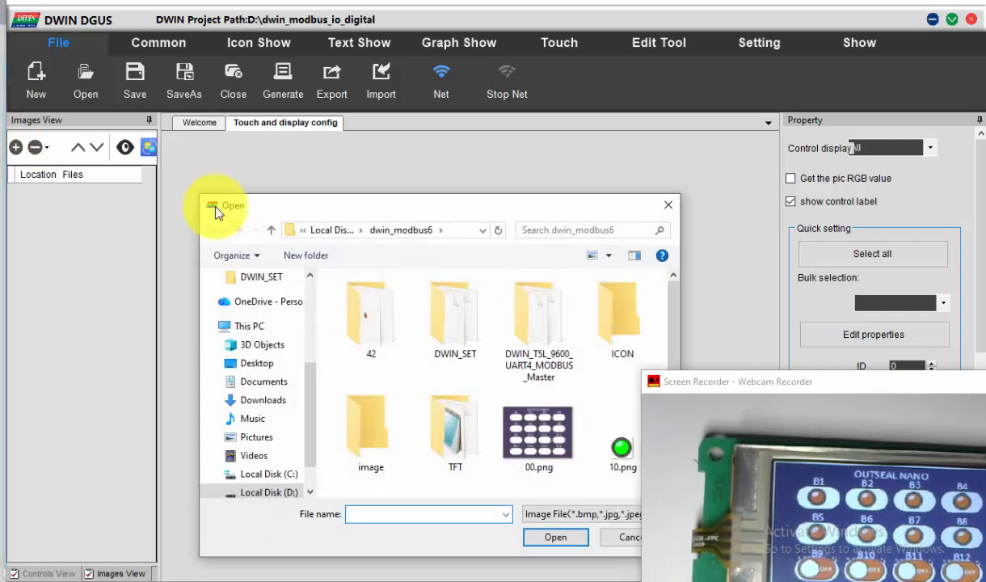
{"action": "left_click_drag", "start_coordinate": [412, 207], "coordinate": [271, 161]}
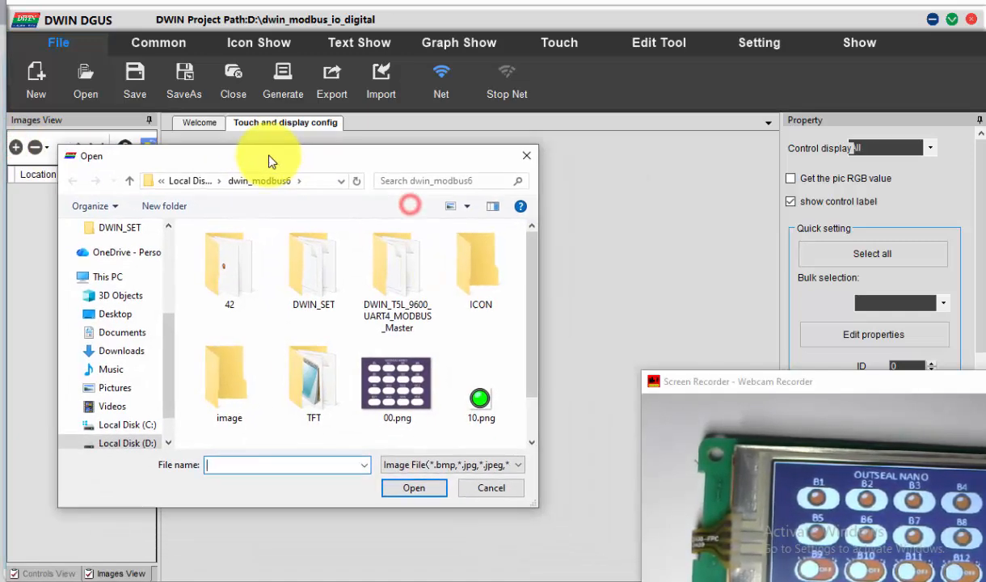
{"action": "double_click", "coordinate": [402, 392]}
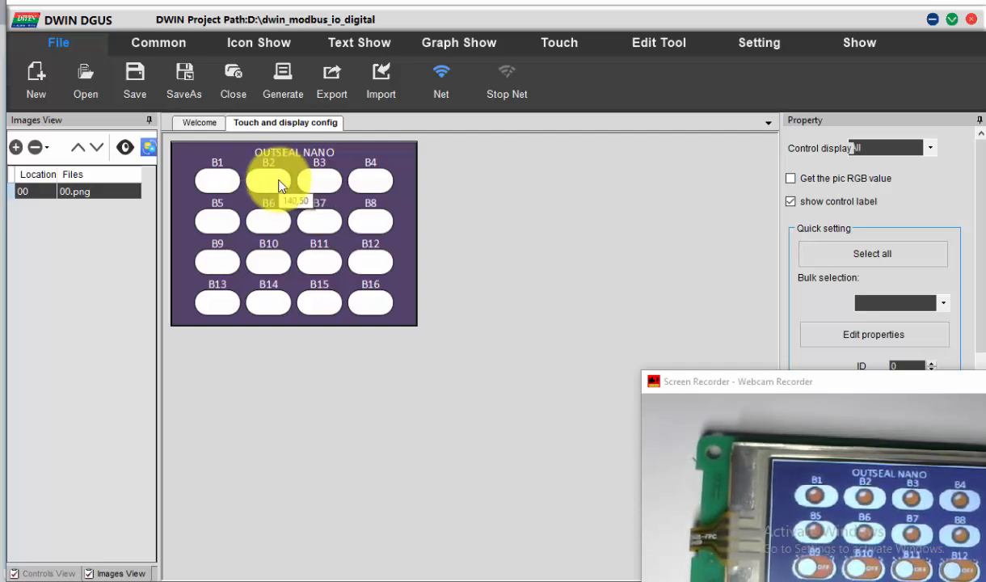
Step: Open the DWIN ICL generation tool and load 00.png from the project's DWIN_SET folder
{"action": "left_click", "coordinate": [201, 125]}
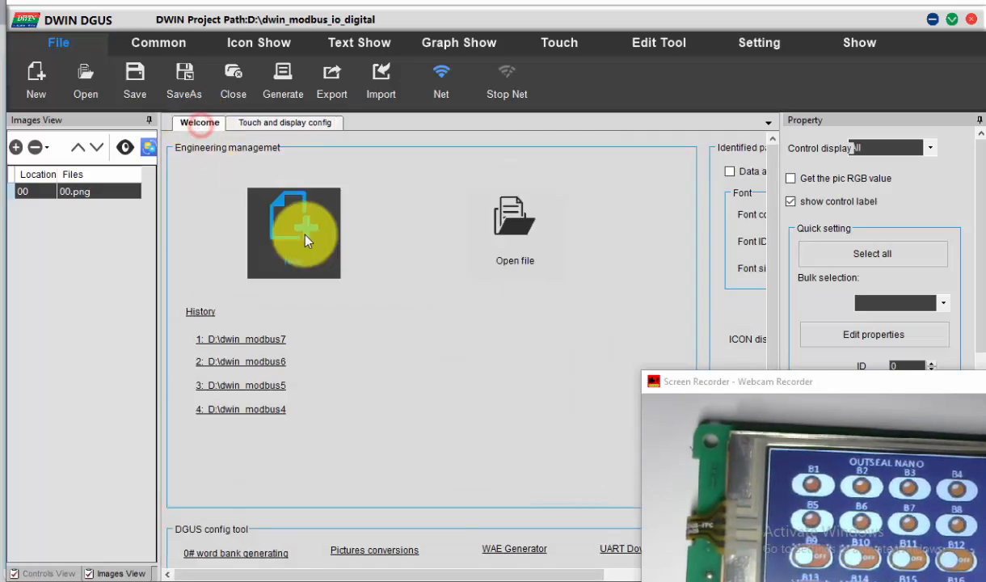
{"action": "scroll", "coordinate": [323, 496], "scroll_direction": "down", "scroll_amount": 3}
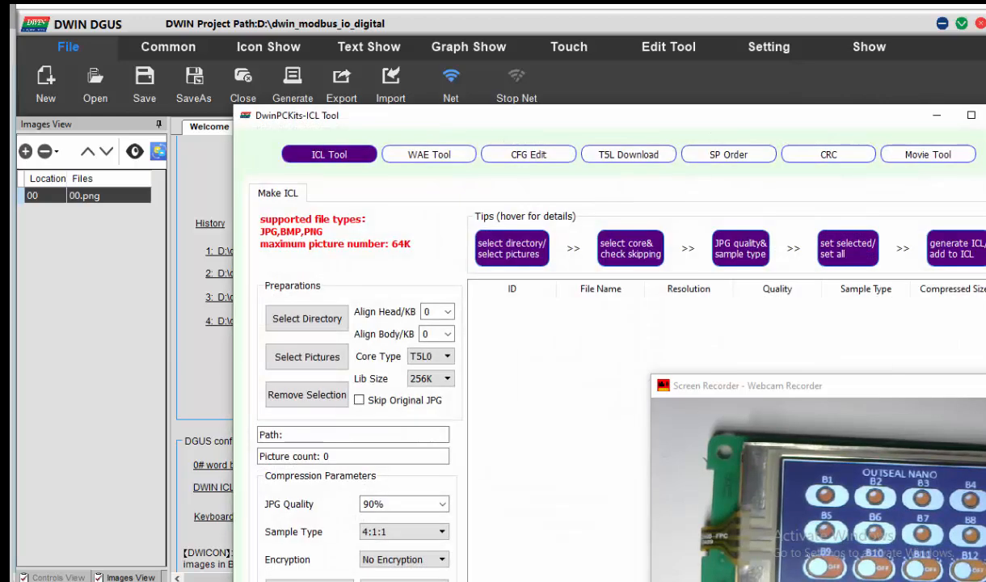
{"action": "left_click_drag", "start_coordinate": [487, 113], "coordinate": [292, 39]}
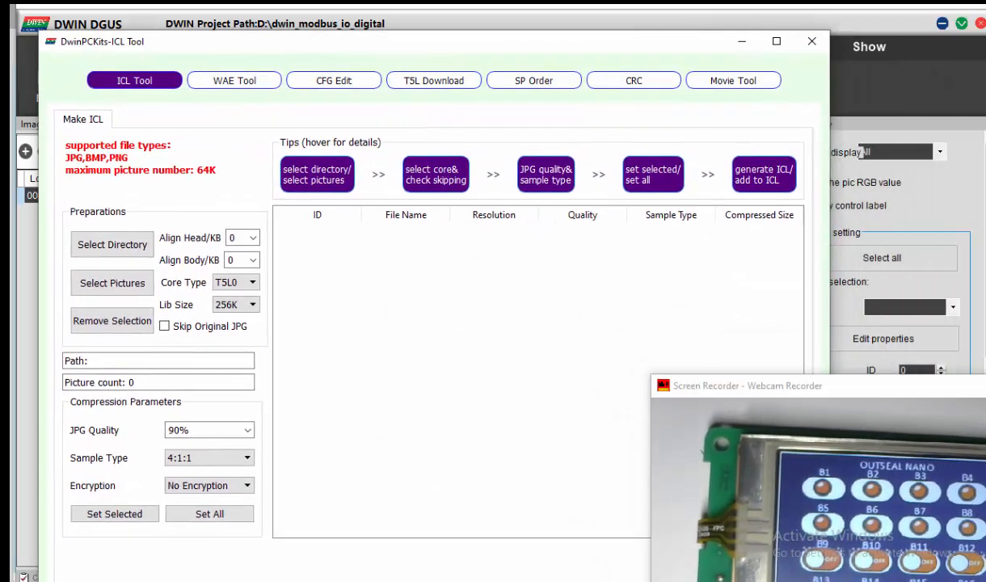
{"action": "left_click", "coordinate": [113, 283]}
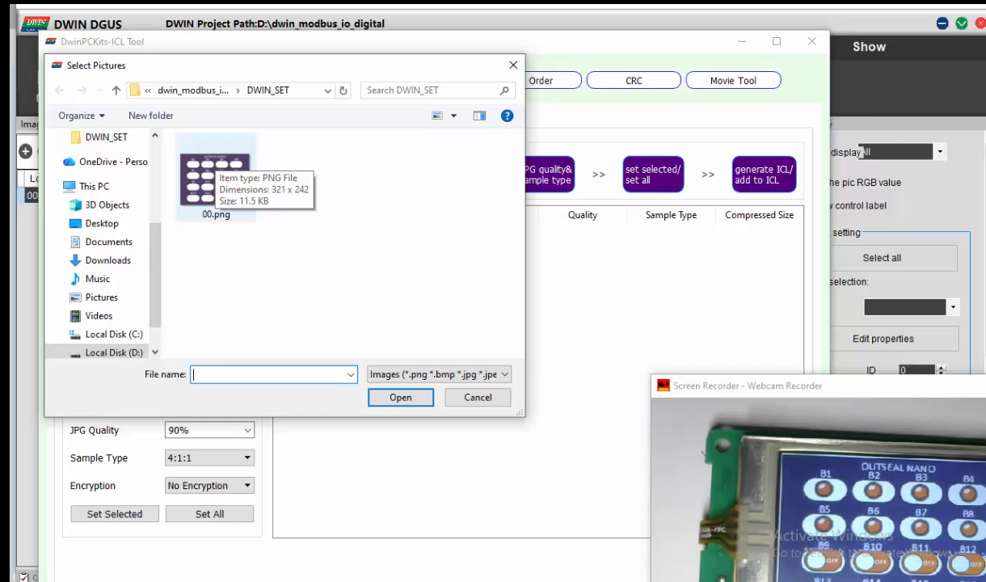
{"action": "left_click", "coordinate": [209, 162]}
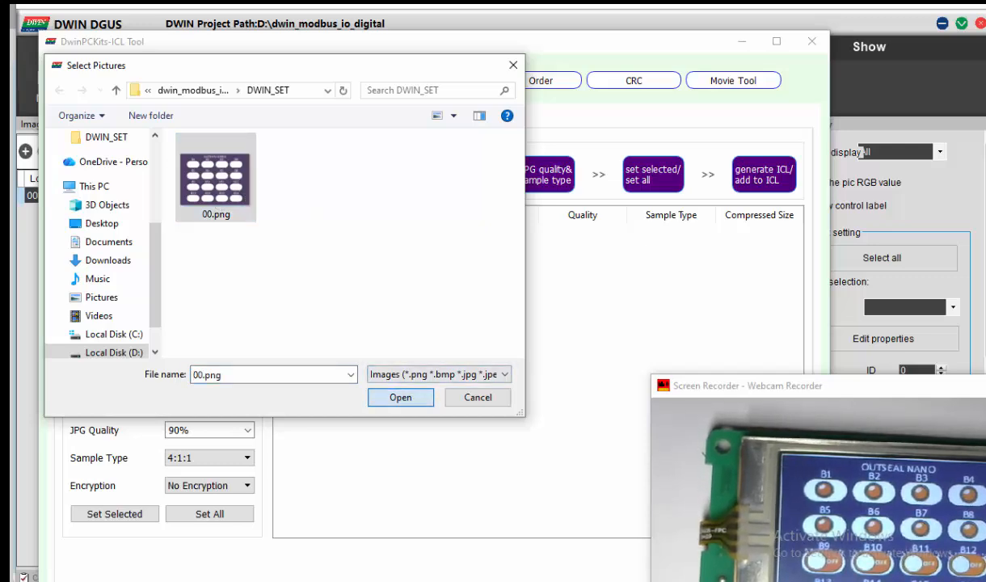
{"action": "left_click", "coordinate": [400, 398]}
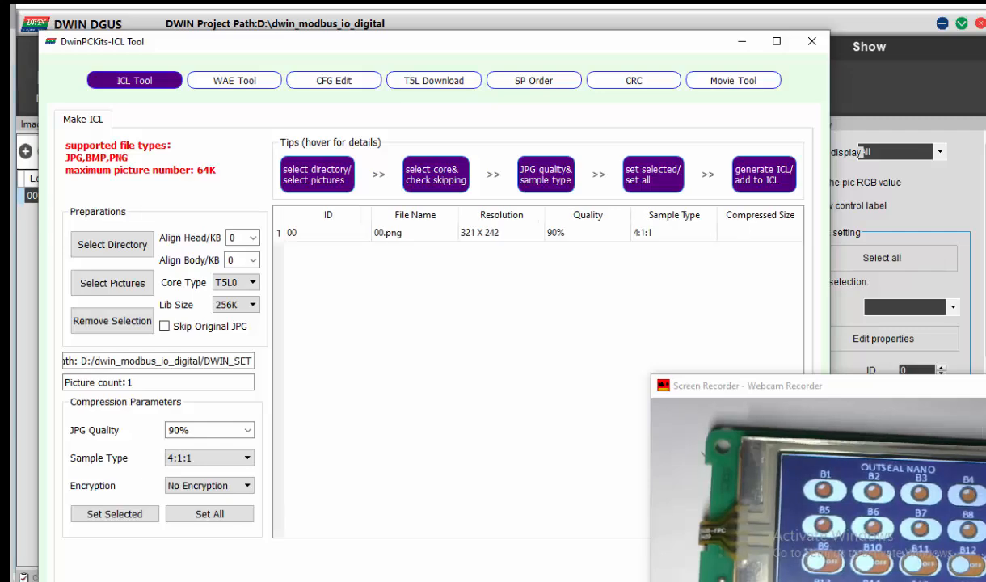
Step: Maximize the ICL tool window and generate the ICL file, saving it as 32 in the DWIN_SET folder
{"action": "left_click", "coordinate": [776, 40]}
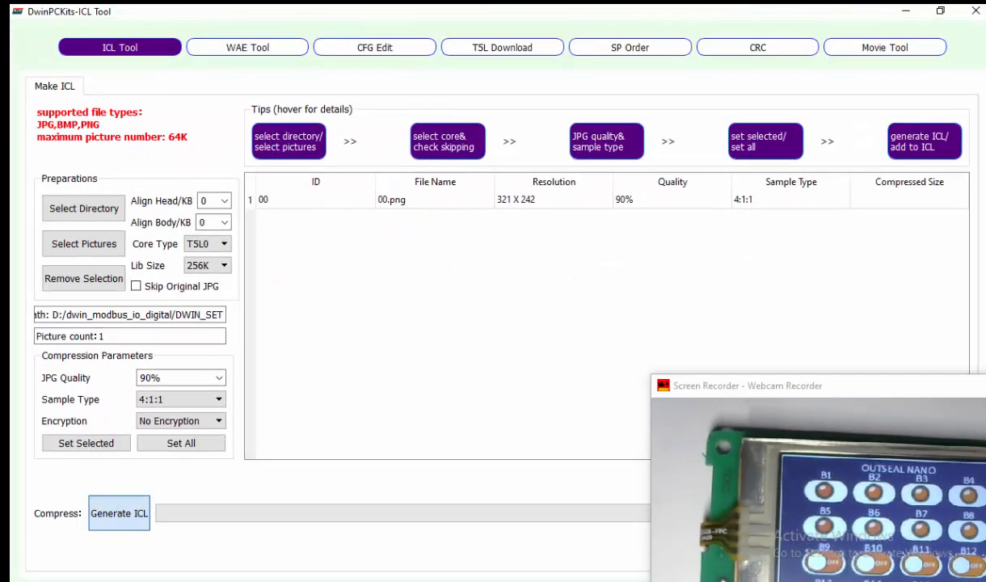
{"action": "left_click", "coordinate": [118, 513]}
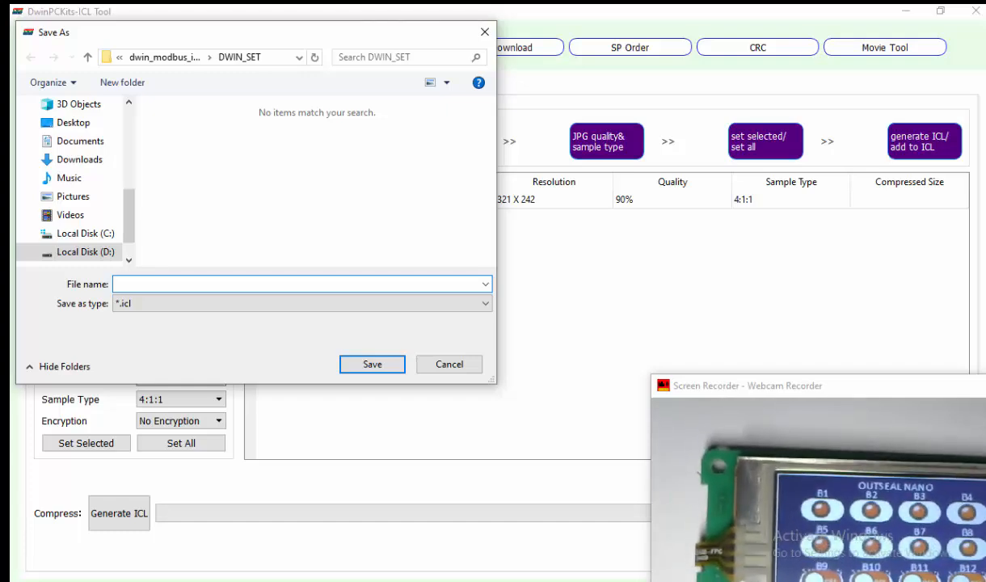
{"action": "type", "text": "32"}
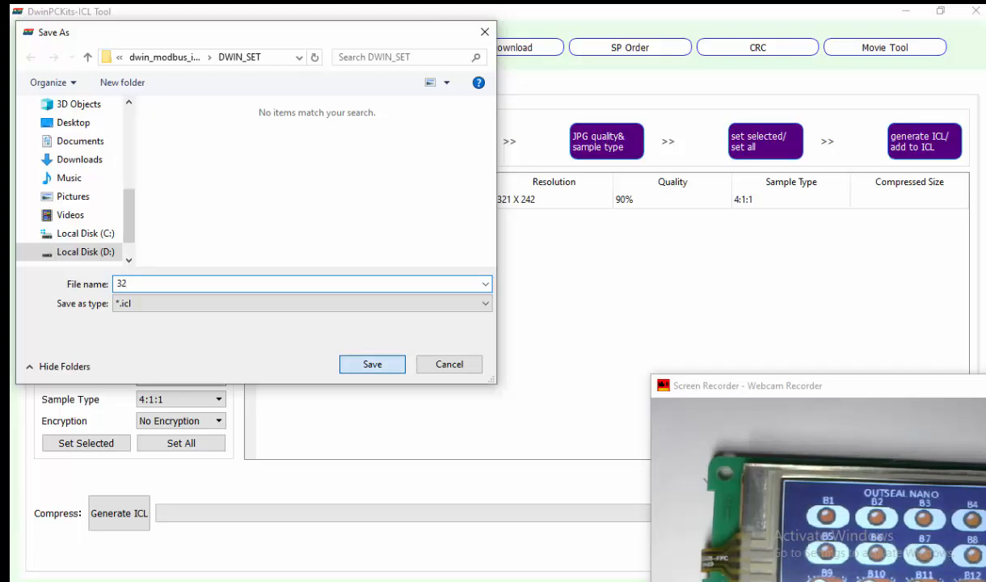
{"action": "key", "text": "Return"}
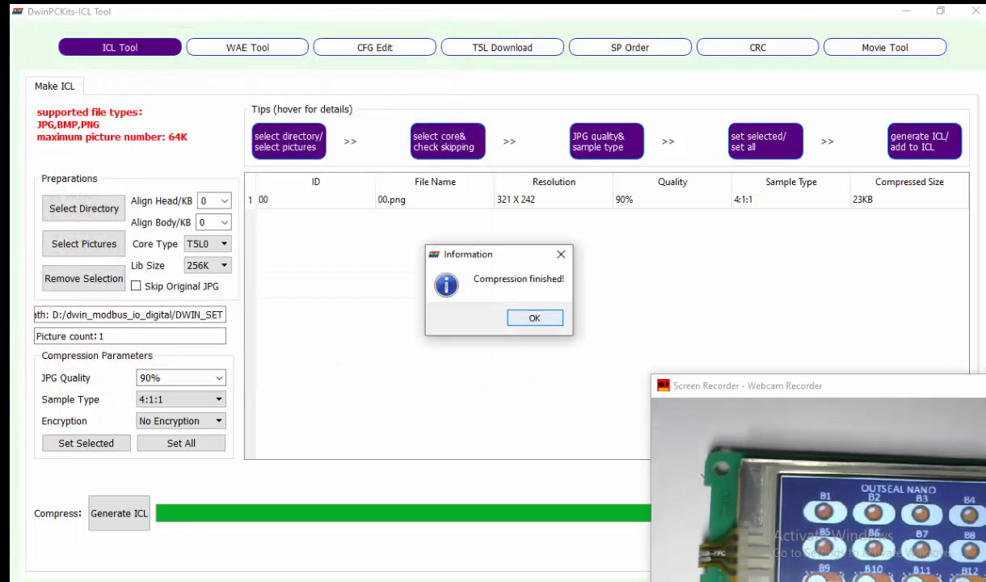
{"action": "key", "text": "Return"}
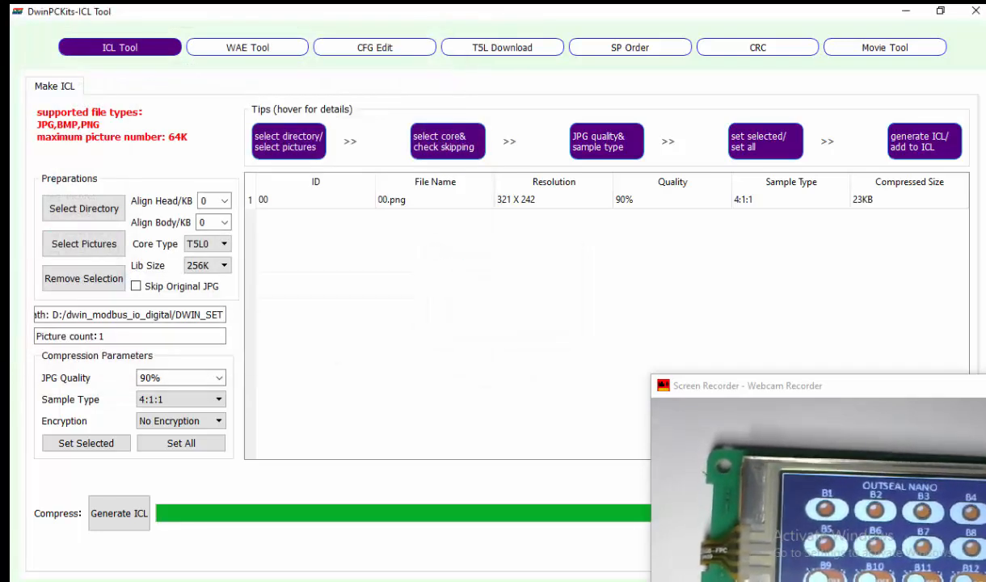
Step: Open D:\dwin_modbus_io_digital\DWIN_SET in File Explorer to check the generated 32.icl file
{"action": "left_click", "coordinate": [363, 580]}
{"action": "left_click", "coordinate": [278, 521]}
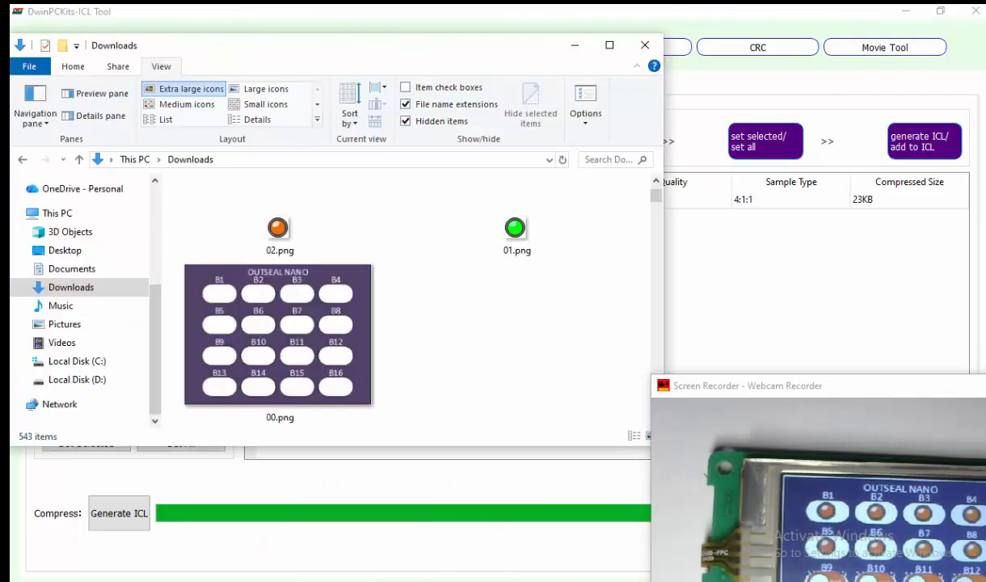
{"action": "left_click", "coordinate": [77, 379]}
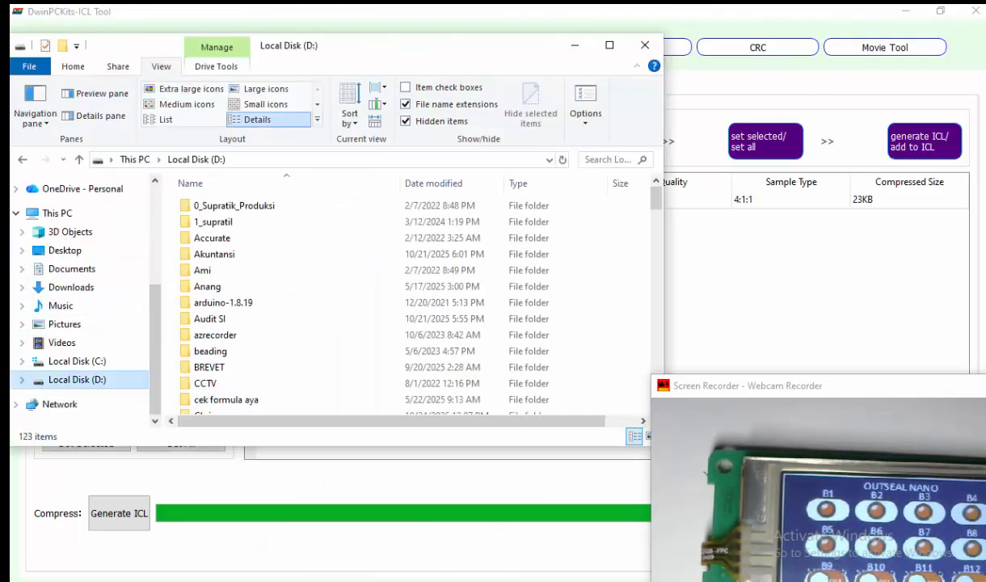
{"action": "scroll", "coordinate": [243, 319], "scroll_direction": "down", "scroll_amount": 6}
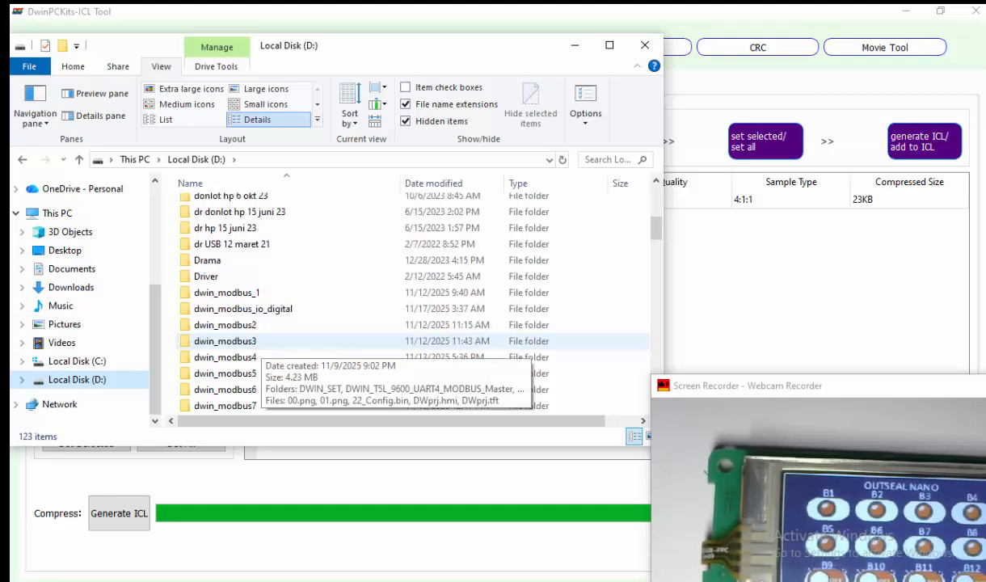
{"action": "double_click", "coordinate": [242, 308]}
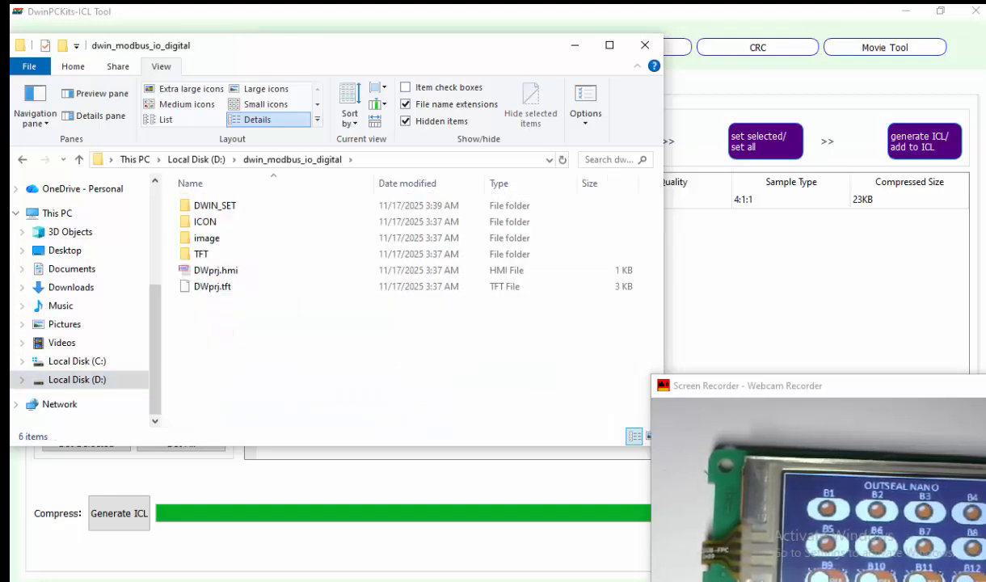
{"action": "double_click", "coordinate": [215, 205]}
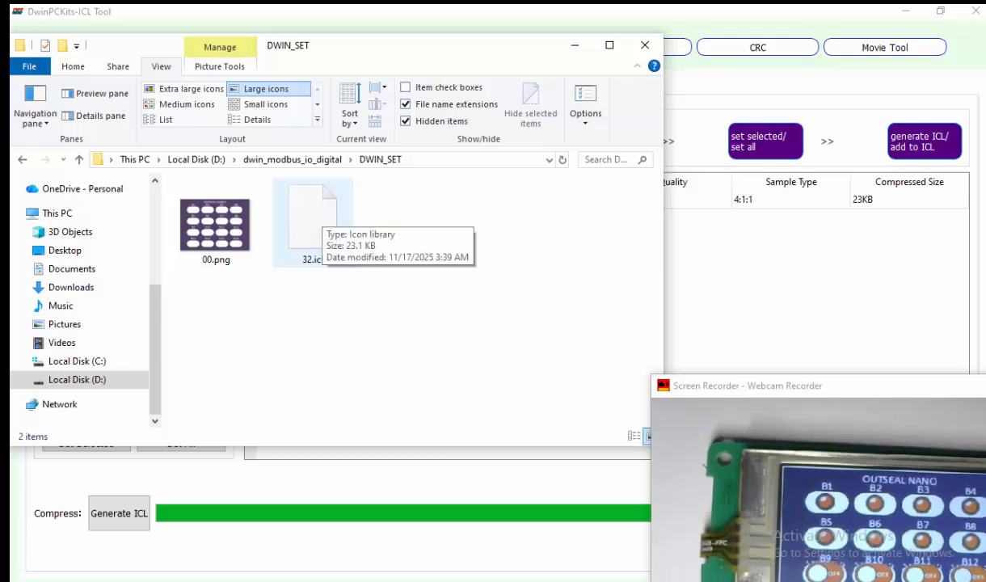
Step: Close the current ICL tool window and open a fresh DWIN ICL generation tool from DWIN DGUS, moving it clear for use
{"action": "key", "text": "alt+Tab"}
{"action": "left_click", "coordinate": [976, 11]}
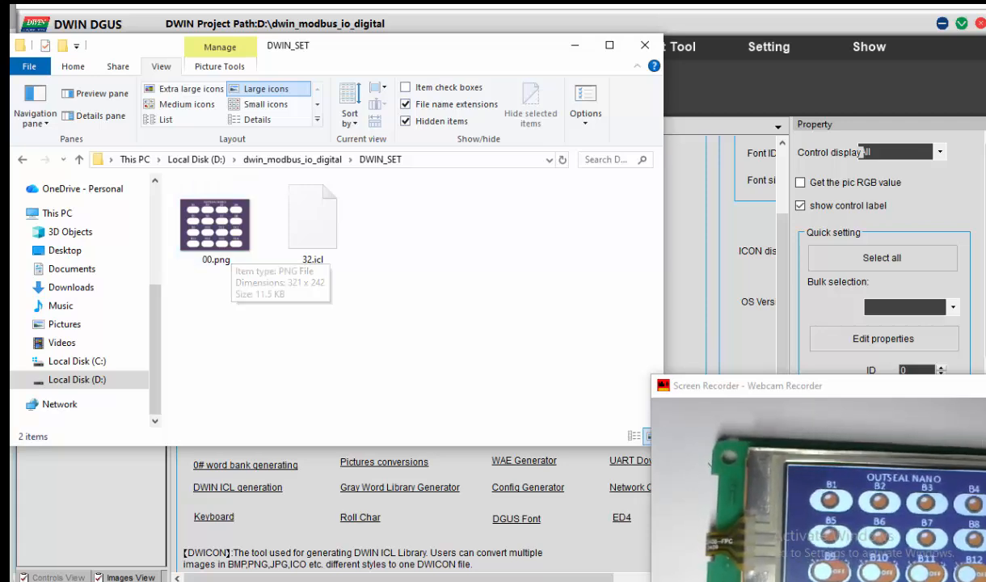
{"action": "key", "text": "alt+Tab"}
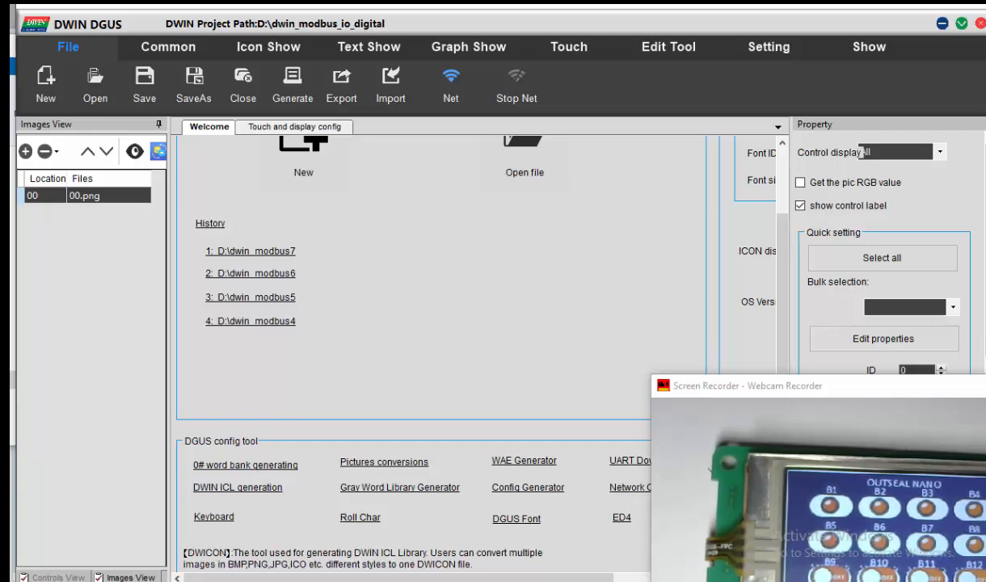
{"action": "left_click", "coordinate": [238, 487]}
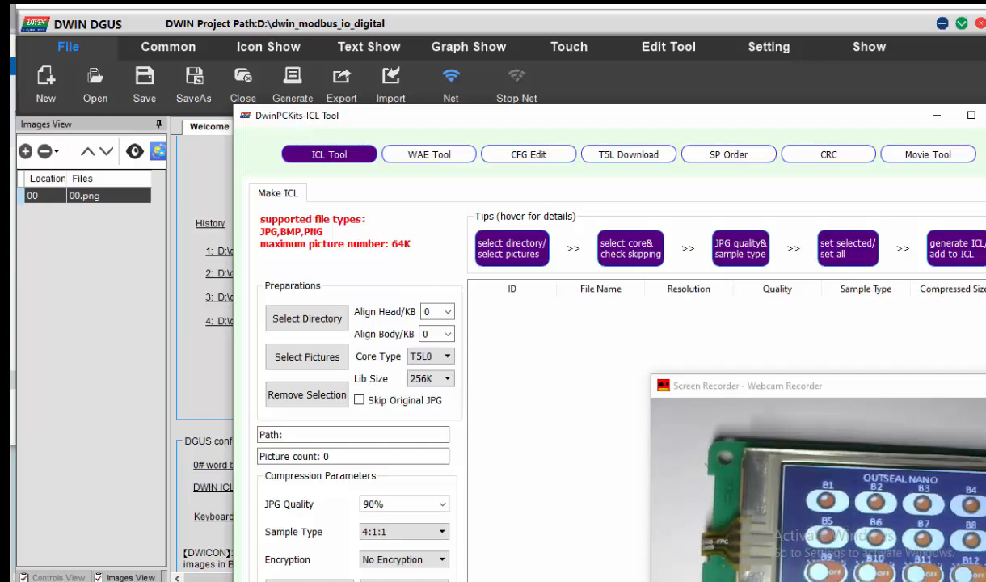
{"action": "left_click_drag", "start_coordinate": [511, 121], "coordinate": [330, 39]}
Step: Load the pictures 01.png, 02.png, 03.png and 04.png from the Downloads folder into the ICL tool
{"action": "left_click", "coordinate": [128, 275]}
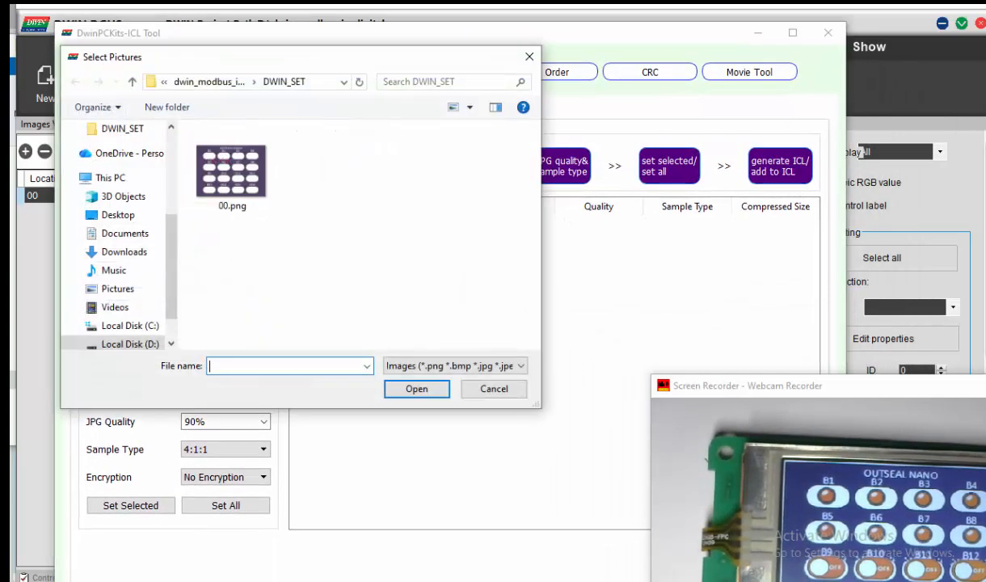
{"action": "left_click", "coordinate": [210, 82]}
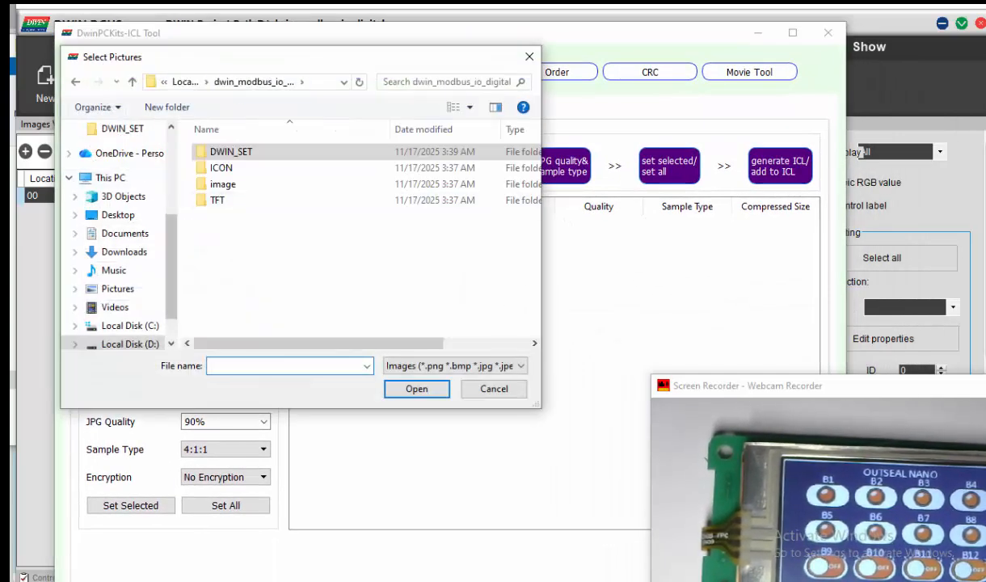
{"action": "left_click_drag", "start_coordinate": [171, 267], "coordinate": [171, 185]}
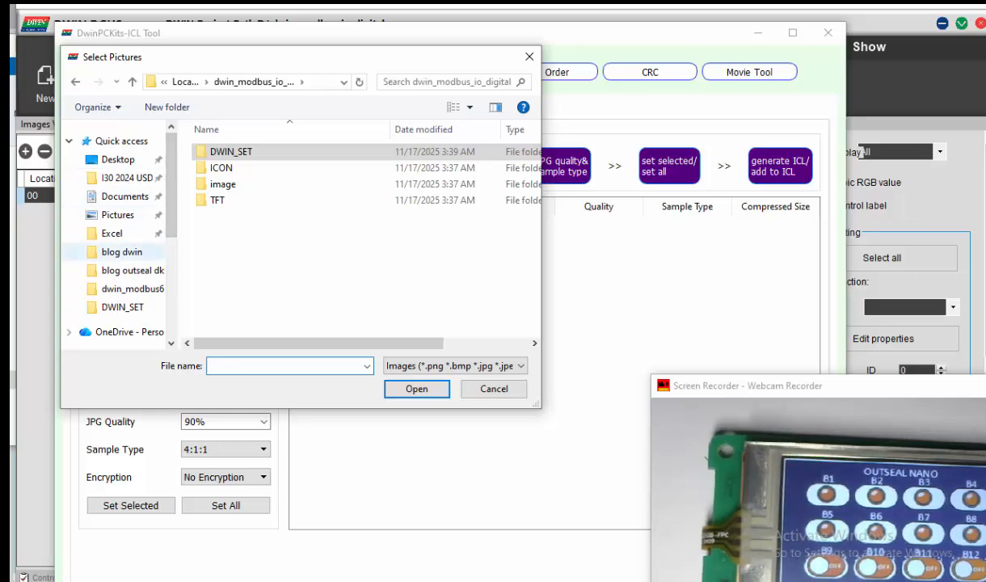
{"action": "scroll", "coordinate": [121, 267], "scroll_direction": "down", "scroll_amount": 5}
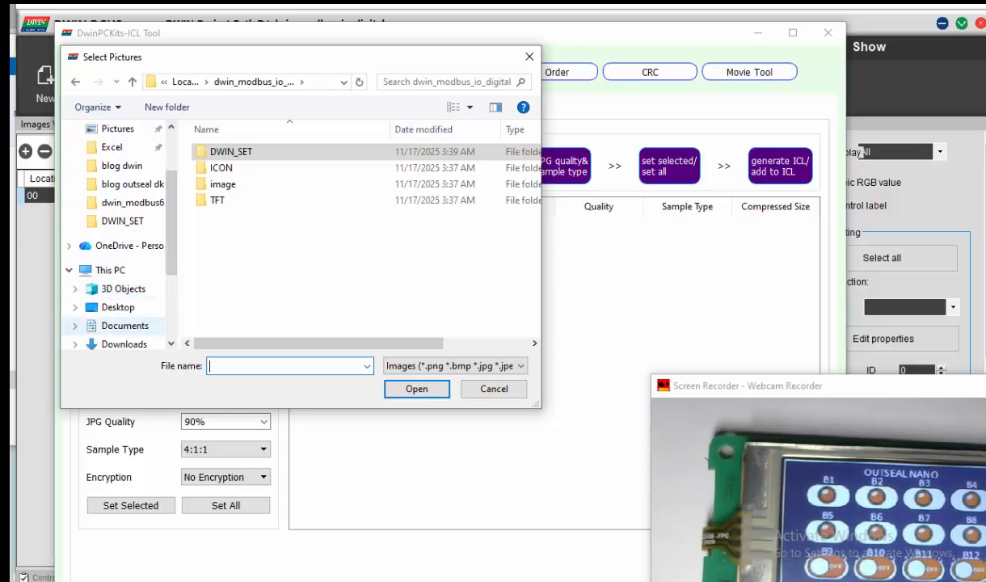
{"action": "left_click", "coordinate": [123, 344]}
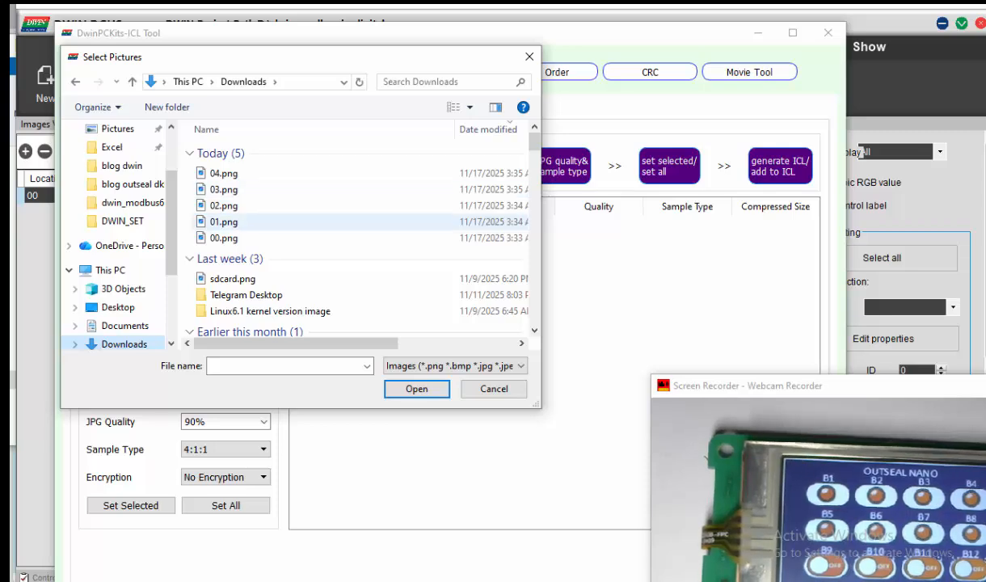
{"action": "left_click", "coordinate": [224, 221]}
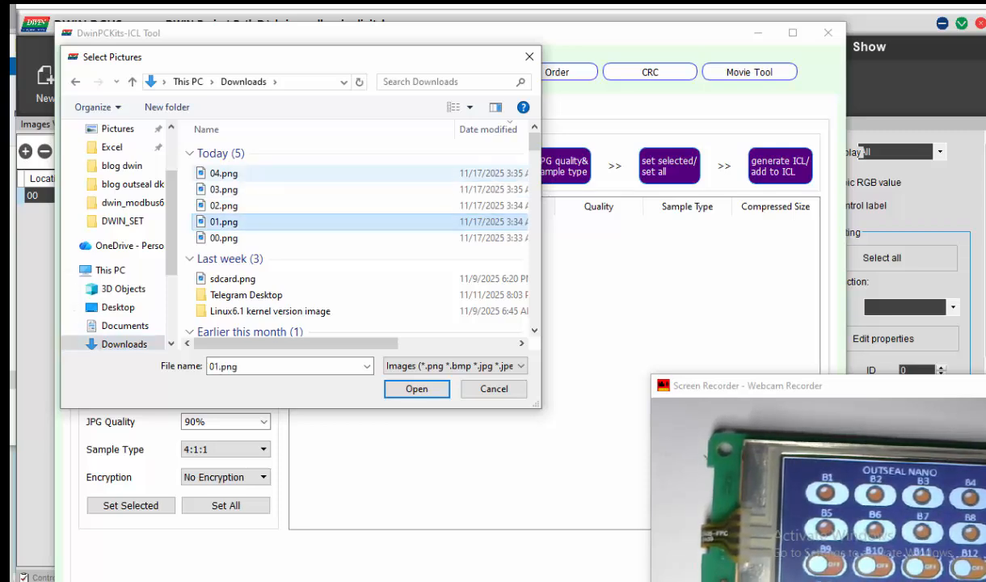
{"action": "left_click", "coordinate": [224, 173], "text": "shift"}
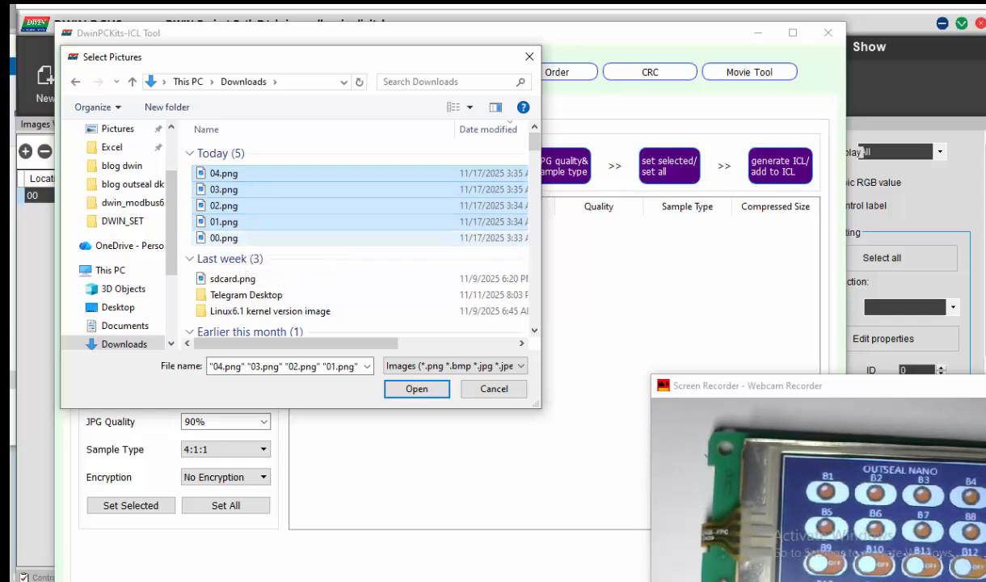
{"action": "key", "text": "Tab"}
{"action": "key", "text": "Return"}
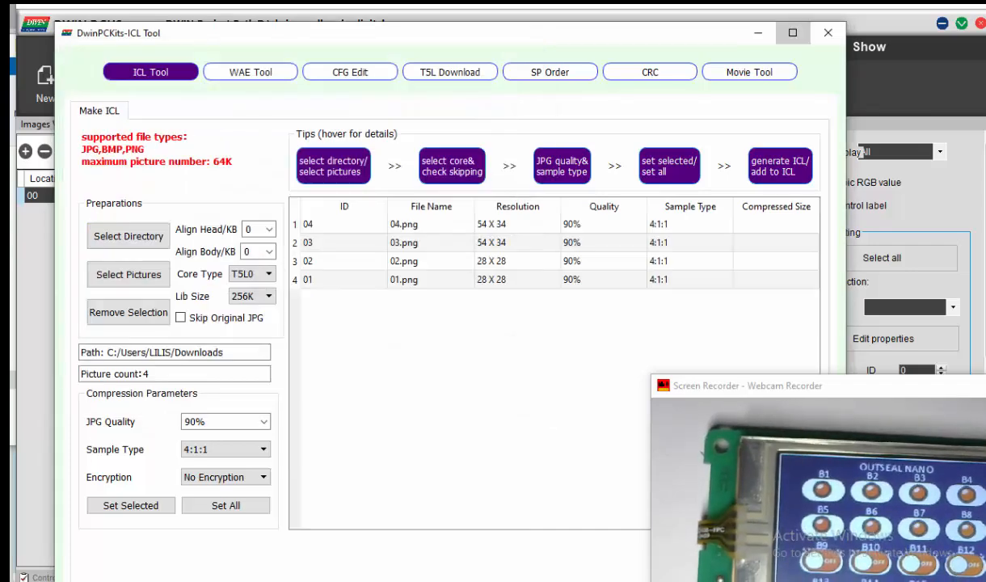
Step: Generate the ICL file, saving it as 42 in D:\dwin_modbus_io_digital\DWIN_SET, and check that folder in File Explorer
{"action": "left_click", "coordinate": [793, 34]}
{"action": "left_click", "coordinate": [119, 512]}
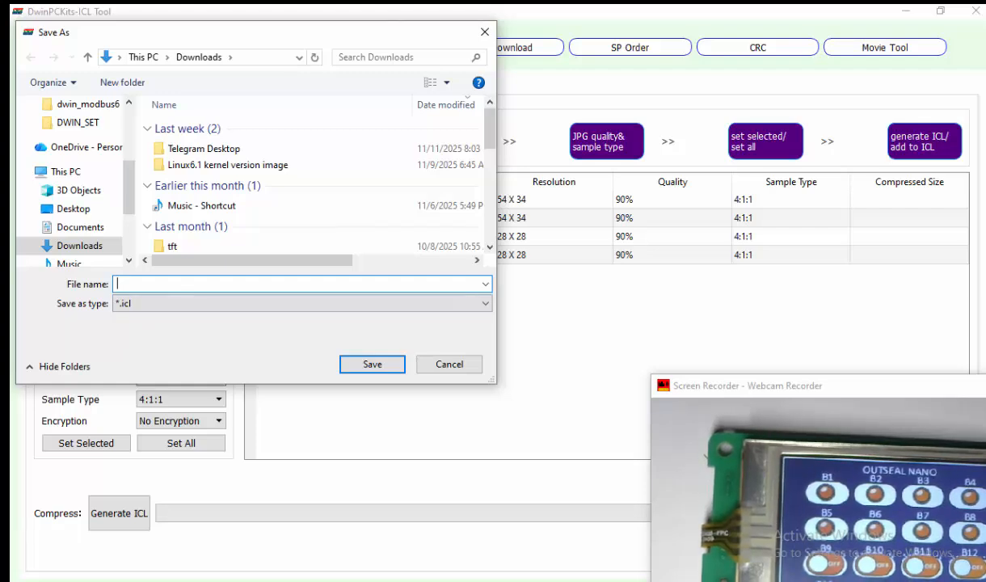
{"action": "type", "text": "42"}
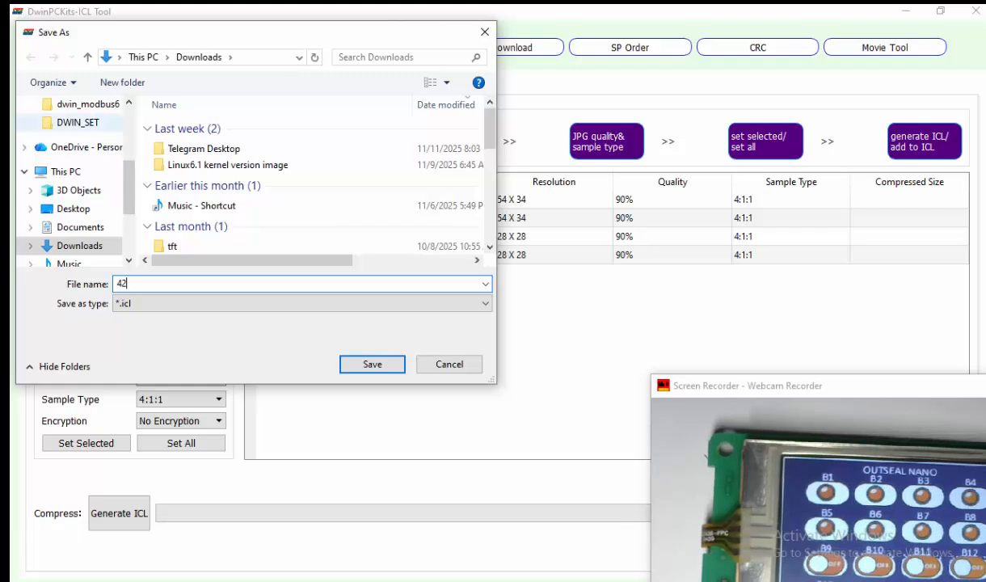
{"action": "left_click", "coordinate": [78, 122]}
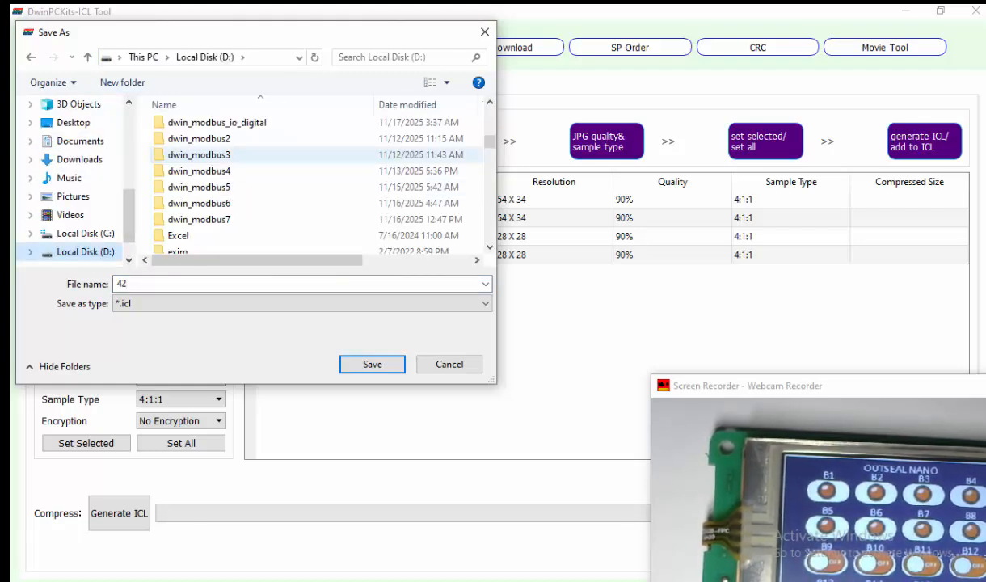
{"action": "scroll", "coordinate": [216, 154], "scroll_direction": "up", "scroll_amount": 2}
{"action": "left_click", "coordinate": [216, 220]}
{"action": "double_click", "coordinate": [216, 219]}
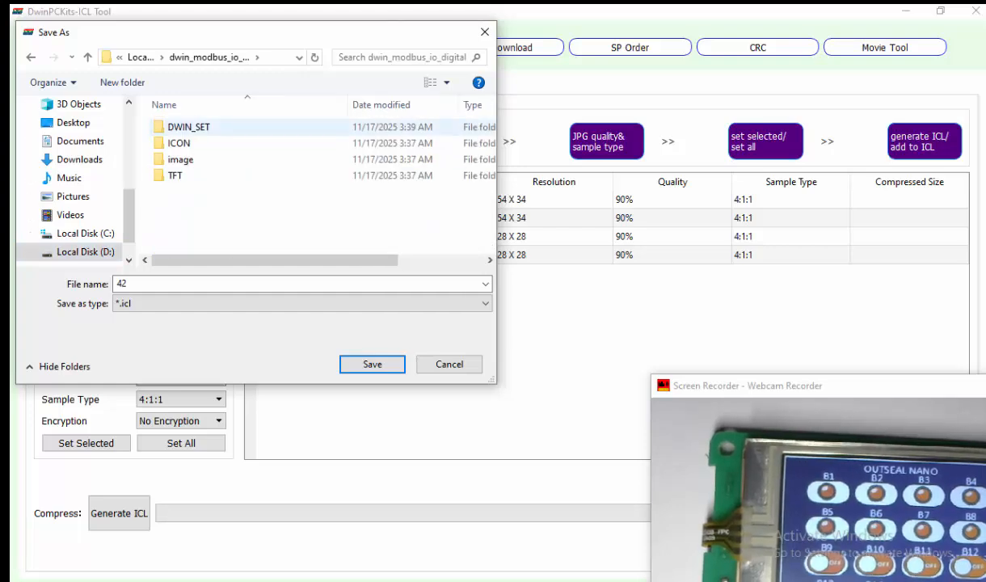
{"action": "double_click", "coordinate": [190, 127]}
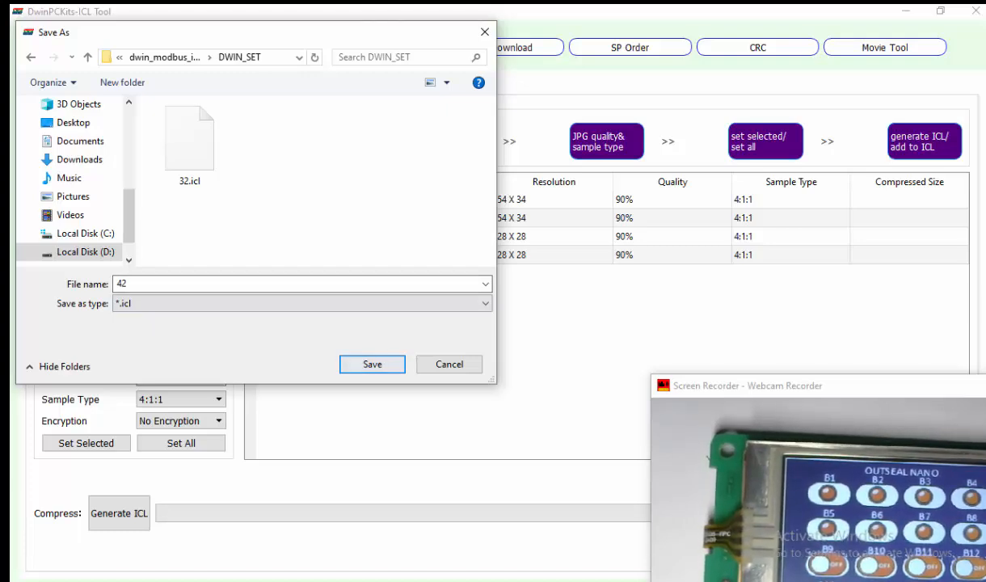
{"action": "left_click", "coordinate": [372, 364]}
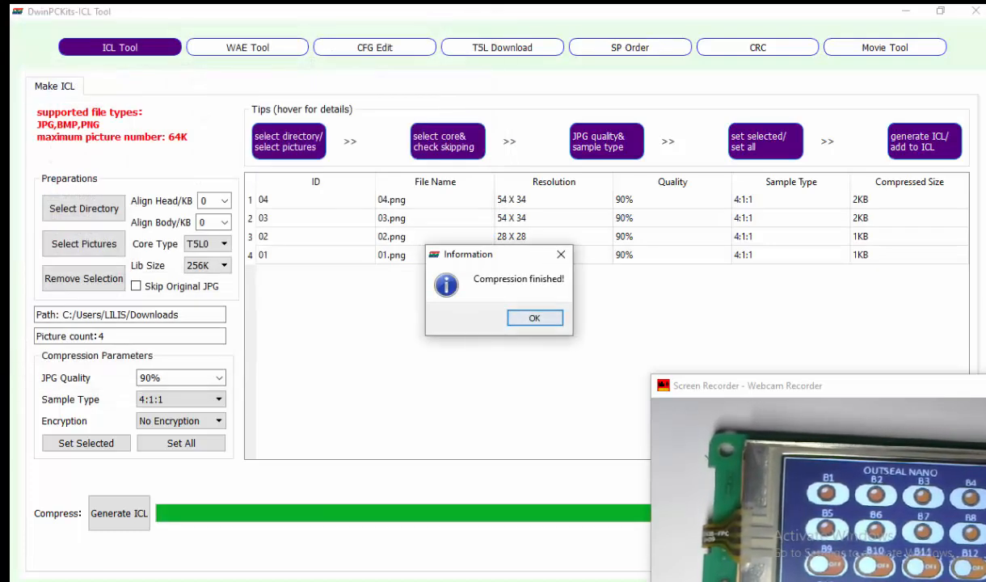
{"action": "key", "text": "Return"}
{"action": "left_click", "coordinate": [364, 581]}
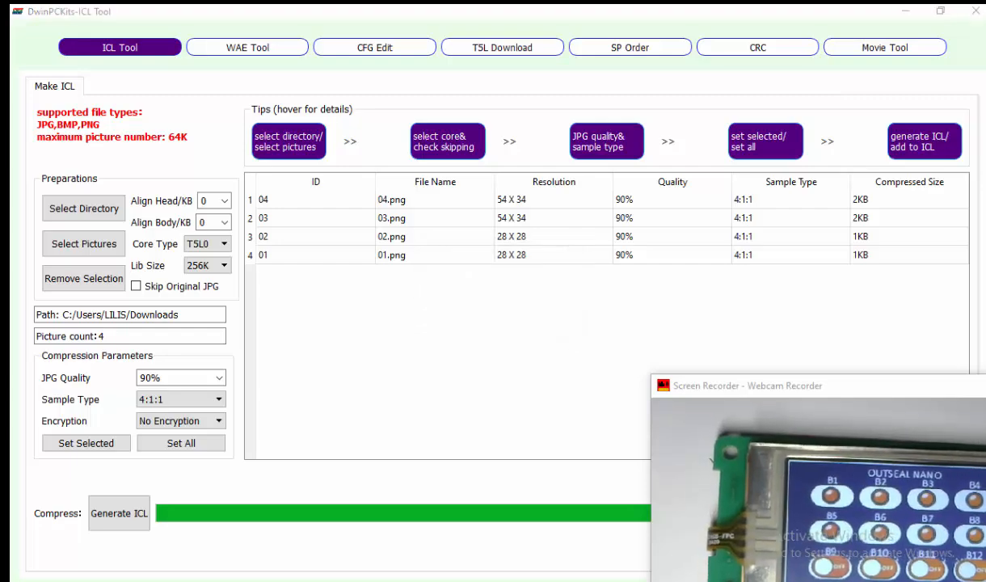
{"action": "left_click", "coordinate": [285, 530]}
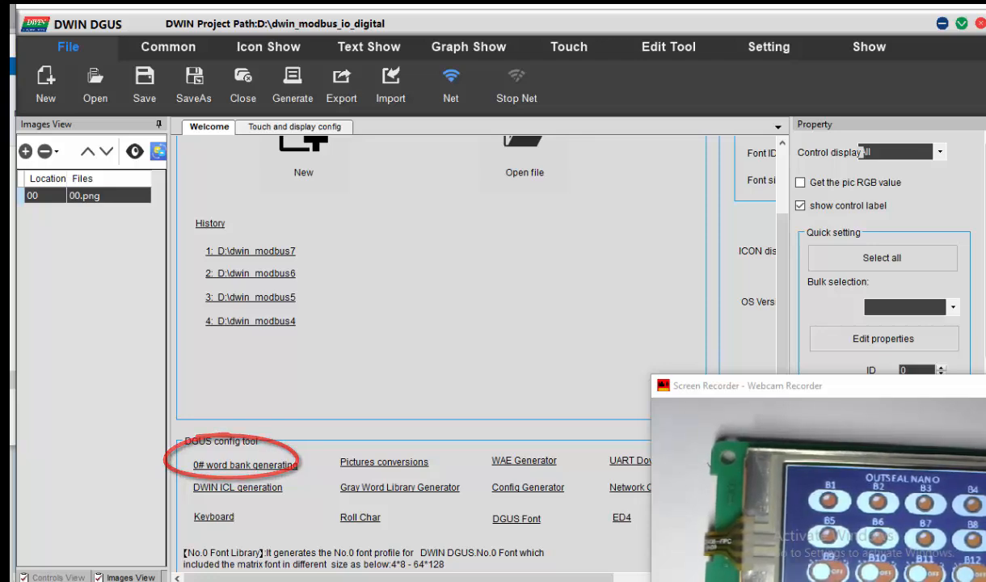
Step: Open the 0# word bank generator from DWIN DGUS and set its preview character to 8
{"action": "left_click", "coordinate": [244, 466]}
{"action": "left_click_drag", "start_coordinate": [405, 136], "coordinate": [317, 80]}
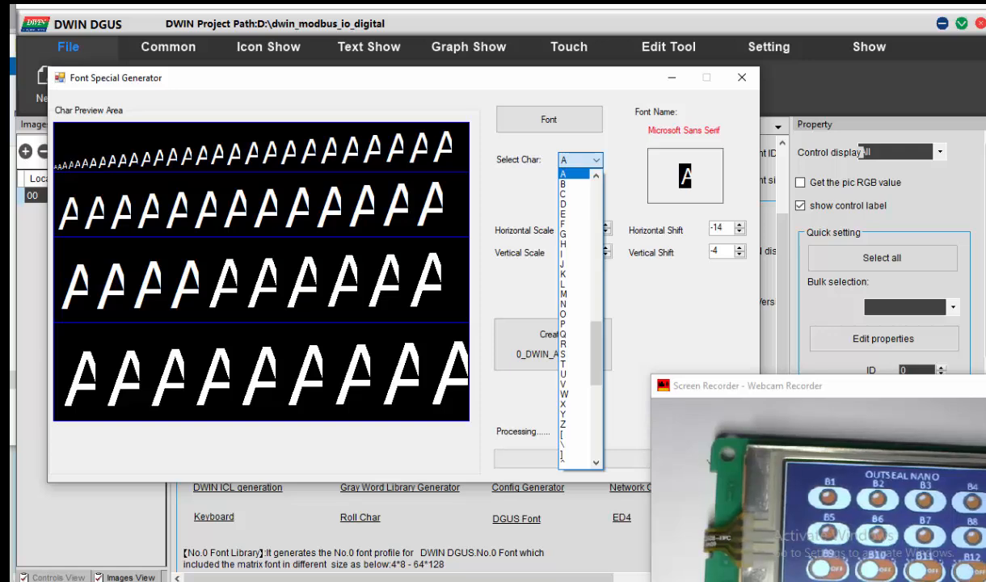
{"action": "scroll", "coordinate": [579, 316], "scroll_direction": "up", "scroll_amount": 8}
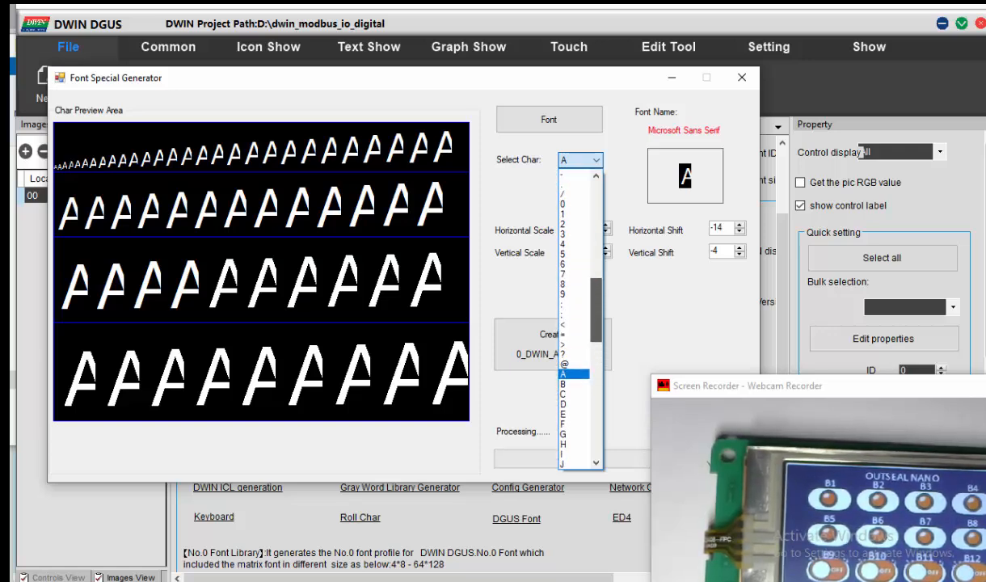
{"action": "left_click", "coordinate": [571, 315]}
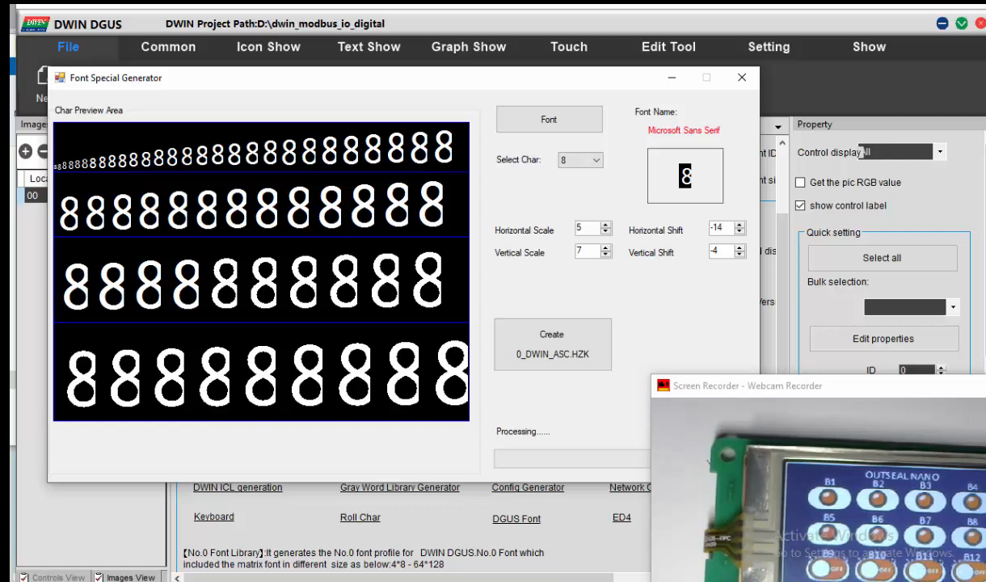
Step: Set horizontal scale 1, vertical scale 4 and horizontal shift -18 for the font, and create 0_DWIN_ASC.HZK
{"action": "left_click", "coordinate": [605, 232]}
{"action": "left_click", "coordinate": [605, 232]}
{"action": "left_click", "coordinate": [606, 232]}
{"action": "left_click", "coordinate": [606, 232]}
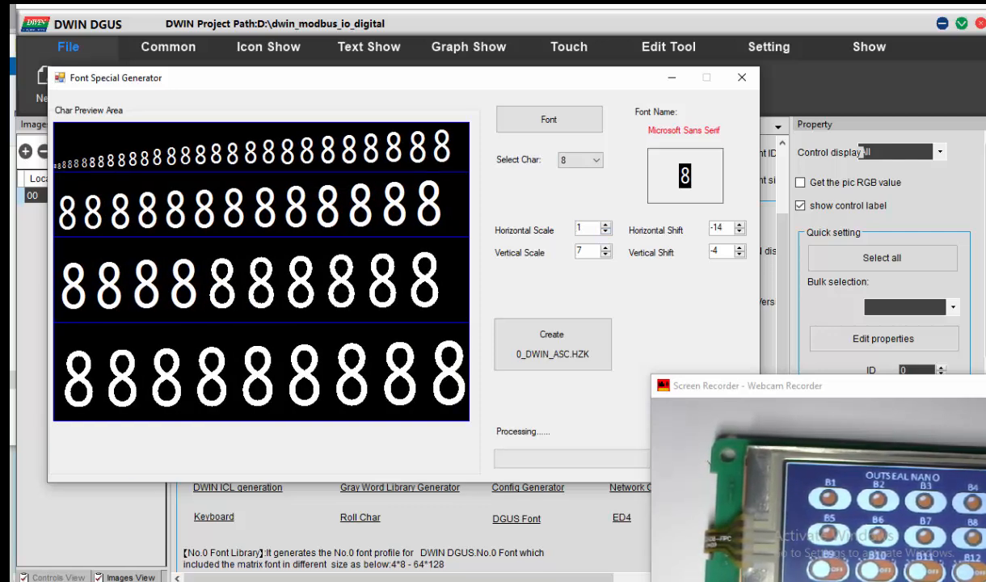
{"action": "left_click", "coordinate": [605, 254]}
{"action": "left_click", "coordinate": [605, 255]}
{"action": "left_click", "coordinate": [605, 255]}
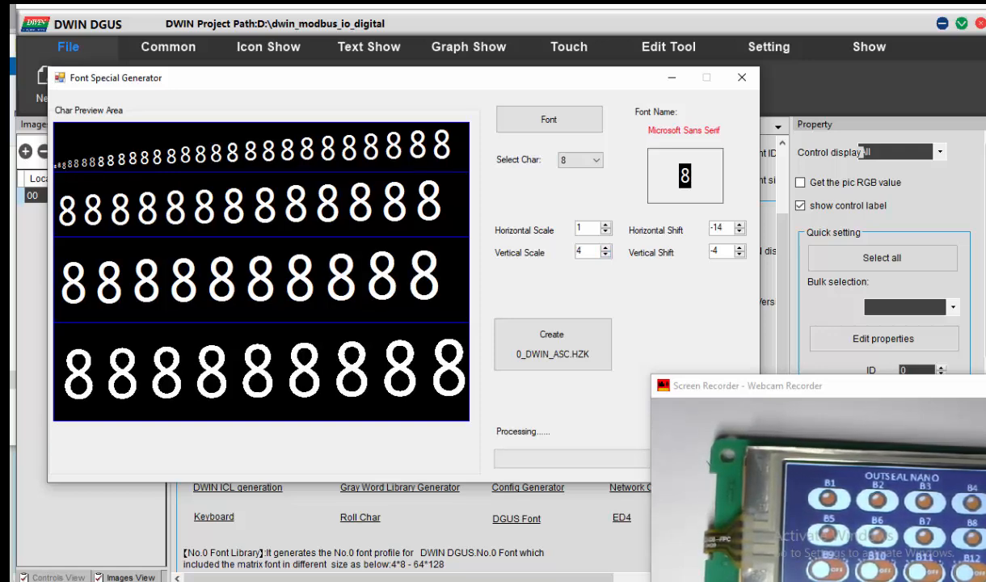
{"action": "left_click", "coordinate": [740, 232]}
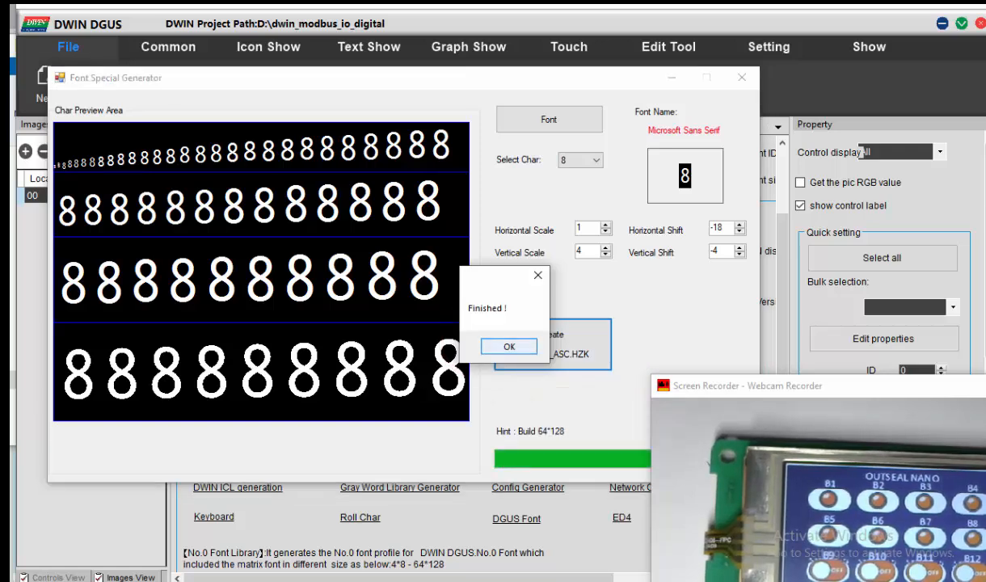
{"action": "key", "text": "Return"}
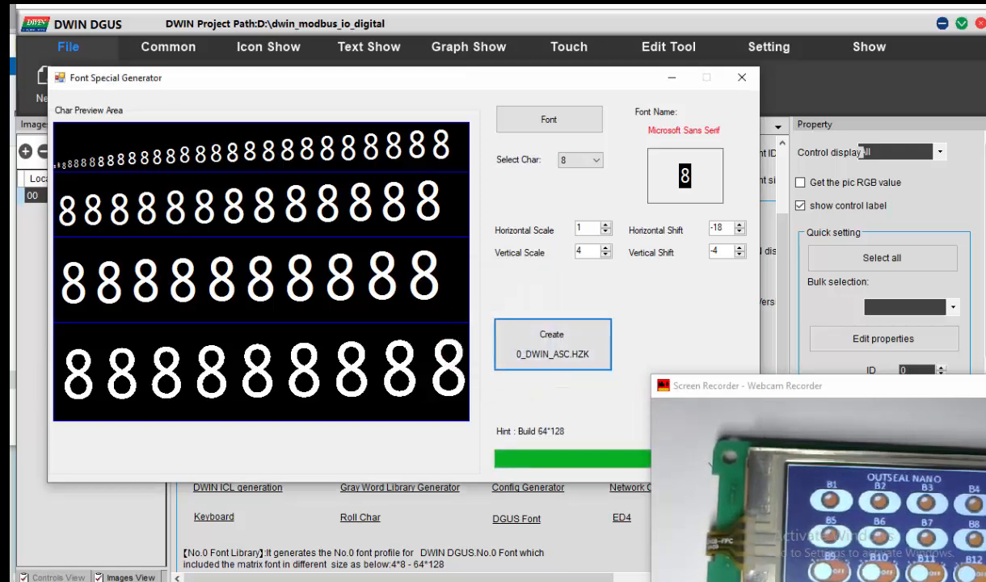
Step: Copy the generated 0_DWIN_ASC.HZK file from the DGUS_V7647 folder in File Explorer
{"action": "left_click", "coordinate": [364, 581]}
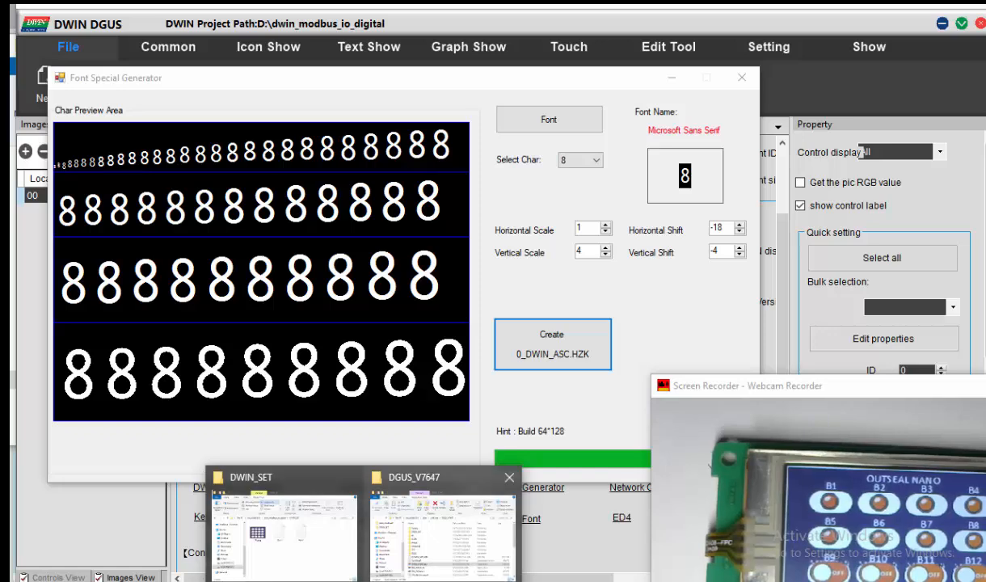
{"action": "left_click", "coordinate": [443, 526]}
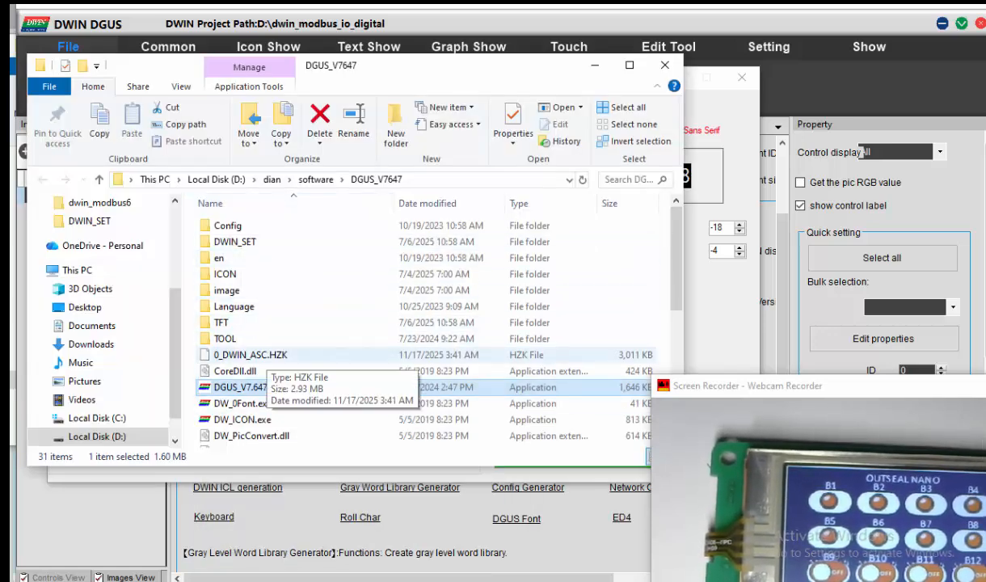
{"action": "right_click", "coordinate": [250, 355]}
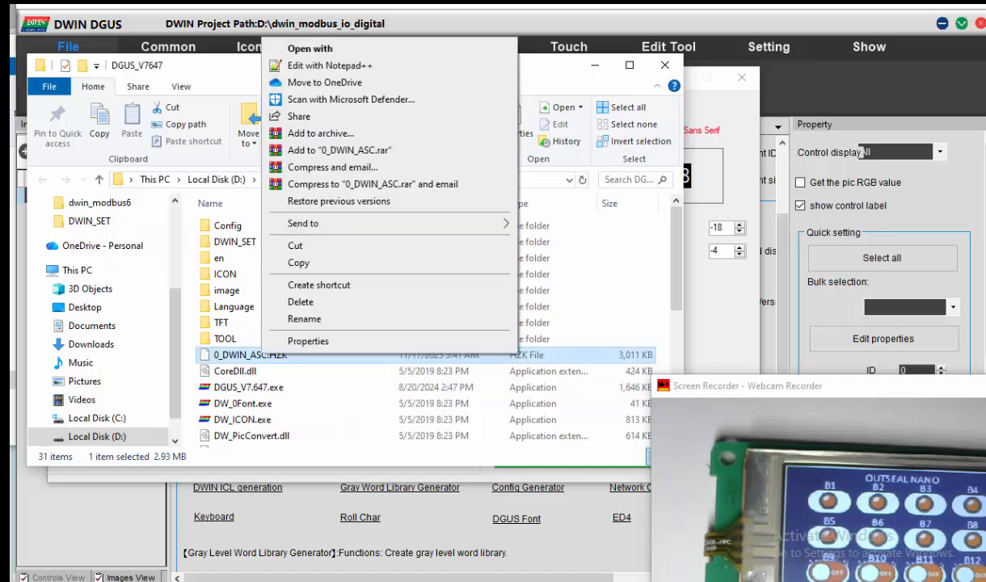
{"action": "left_click", "coordinate": [291, 235]}
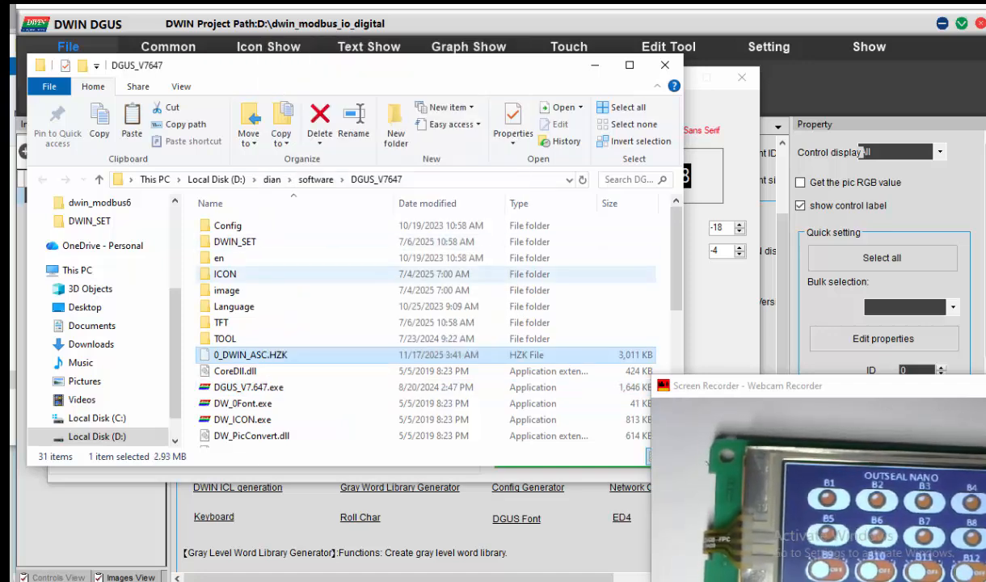
Step: Paste 0_DWIN_ASC.HZK into D:\dwin_modbus_io_digital\DWIN_SET
{"action": "left_click", "coordinate": [89, 221]}
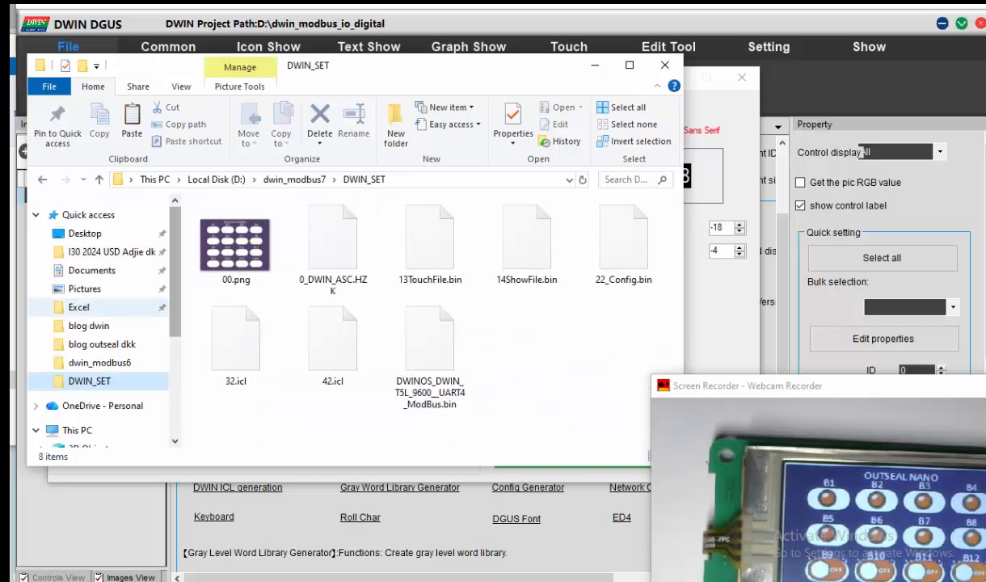
{"action": "left_click", "coordinate": [216, 179]}
{"action": "left_click", "coordinate": [263, 232]}
{"action": "double_click", "coordinate": [263, 232]}
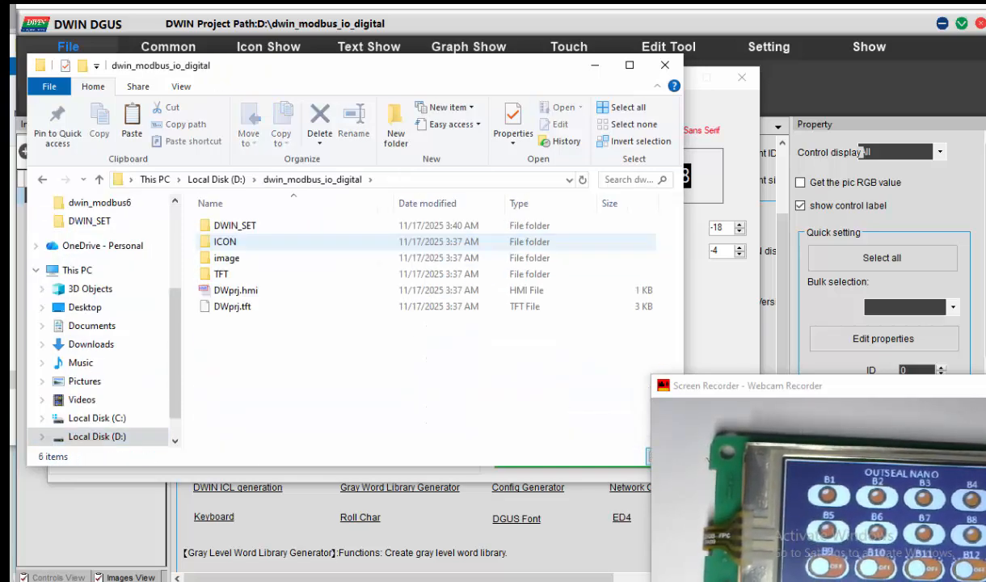
{"action": "double_click", "coordinate": [242, 226]}
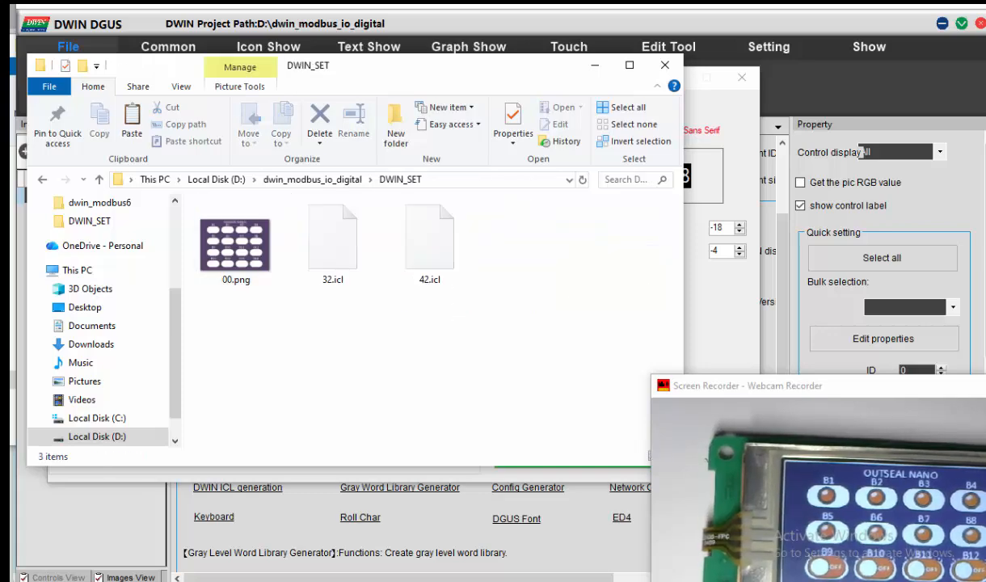
{"action": "right_click", "coordinate": [513, 261]}
{"action": "left_click", "coordinate": [534, 355]}
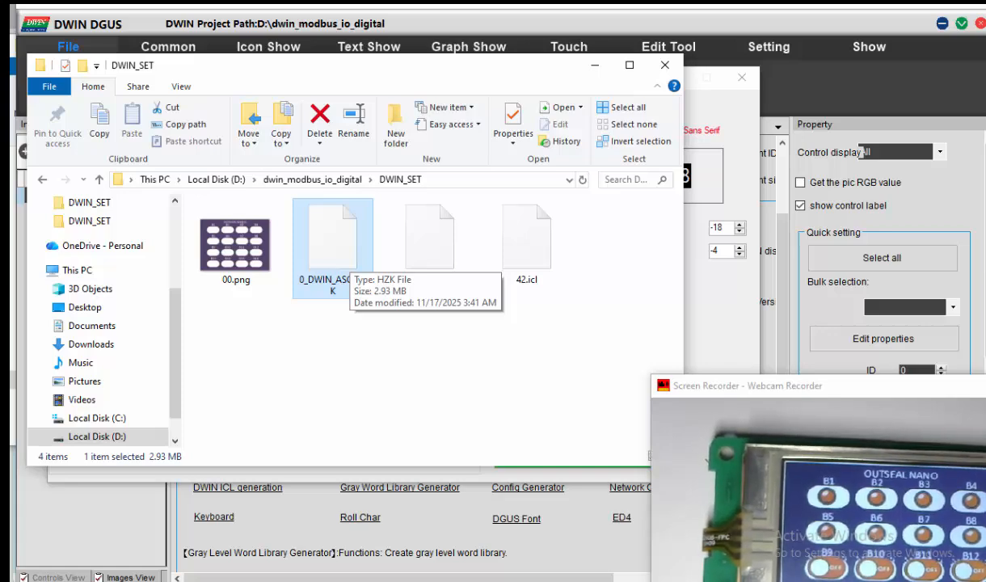
{"action": "left_click", "coordinate": [420, 355]}
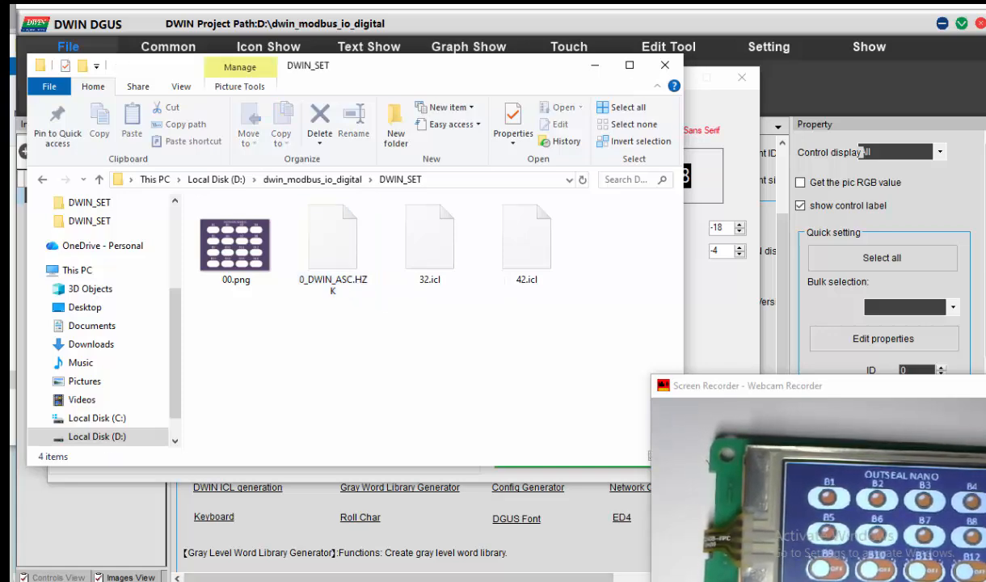
Step: Switch to the Notepad file cara dwin dan outseal.txt and highlight step 3, generating the character type as hzk
{"action": "key", "text": "alt+Tab"}
{"action": "key", "text": "Down"}
{"action": "key", "text": "Down"}
{"action": "key", "text": "shift+Left"}
{"action": "key", "text": "shift+Left"}
{"action": "key", "text": "shift+Left"}
{"action": "key", "text": "shift+Left"}
{"action": "key", "text": "shift+Left"}
{"action": "key", "text": "shift+Left"}
{"action": "key", "text": "shift+Left"}
{"action": "key", "text": "shift+Left"}
{"action": "key", "text": "shift+Left"}
{"action": "key", "text": "shift+Left"}
{"action": "key", "text": "shift+Left"}
{"action": "key", "text": "shift+Left"}
{"action": "key", "text": "shift+Left"}
{"action": "key", "text": "shift+Left"}
{"action": "key", "text": "shift+Left"}
{"action": "key", "text": "shift+Left"}
{"action": "key", "text": "shift+Left"}
{"action": "key", "text": "shift+Left"}
{"action": "key", "text": "shift+Left"}
{"action": "key", "text": "shift+Left"}
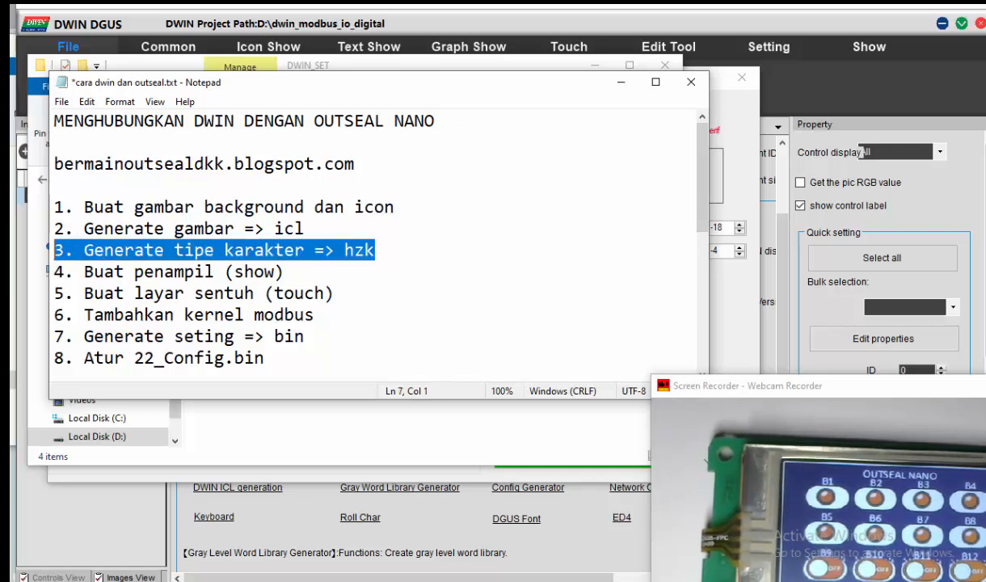
Step: Highlight steps 4 and 5 of the notes, creating the display (show) and touch screen (touch) controls
{"action": "key", "text": "Down"}
{"action": "key", "text": "Down"}
{"action": "key", "text": "End"}
{"action": "key", "text": "shift+Left"}
{"action": "key", "text": "shift+Left"}
{"action": "key", "text": "shift+Left"}
{"action": "key", "text": "shift+Left"}
{"action": "key", "text": "shift+Left"}
{"action": "key", "text": "shift+Left"}
{"action": "key", "text": "shift+Left"}
{"action": "key", "text": "shift+Left"}
{"action": "key", "text": "shift+Left"}
{"action": "key", "text": "shift+Left"}
{"action": "key", "text": "shift+Left"}
{"action": "key", "text": "shift+Left"}
{"action": "key", "text": "shift+Left"}
{"action": "key", "text": "shift+Left"}
{"action": "key", "text": "shift+Left"}
{"action": "key", "text": "shift+Left"}
{"action": "key", "text": "shift+Left"}
{"action": "key", "text": "shift+Left"}
{"action": "key", "text": "shift+Left"}
{"action": "key", "text": "shift+Left"}
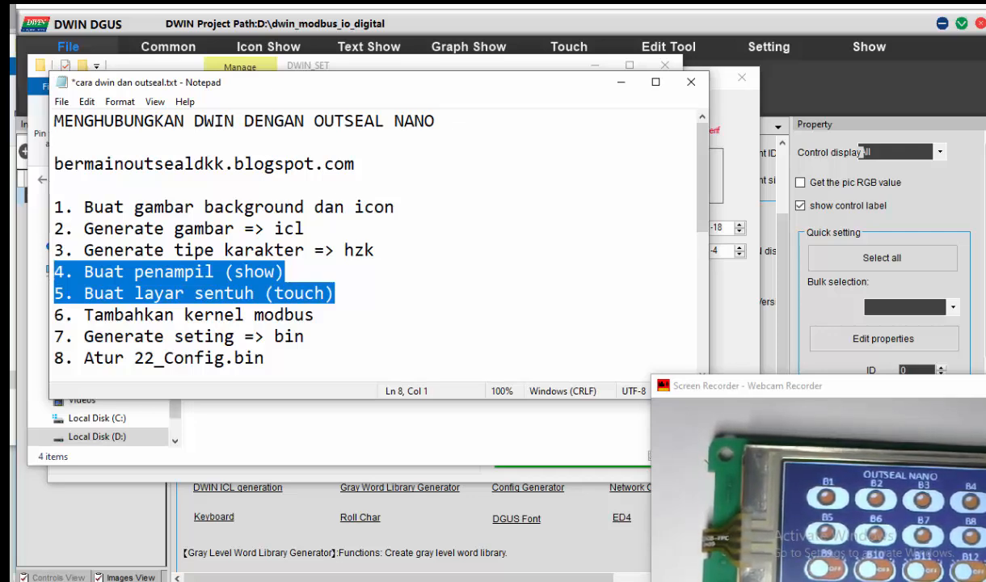
Step: Switch to DWIN DGUS and draw a Bit Icon control about 41 by 32 over button B1 on the display canvas
{"action": "left_click", "coordinate": [122, 508]}
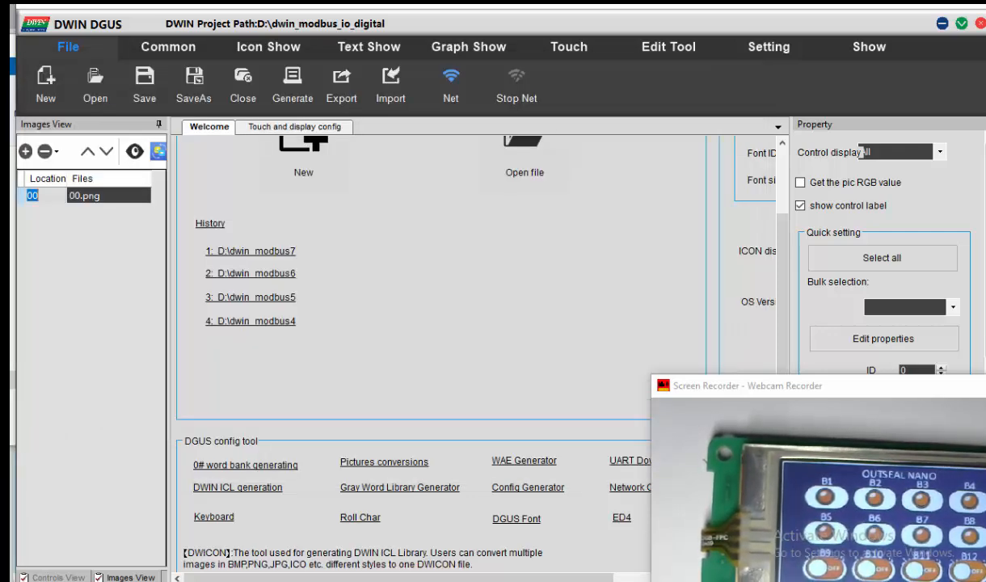
{"action": "left_click", "coordinate": [295, 126]}
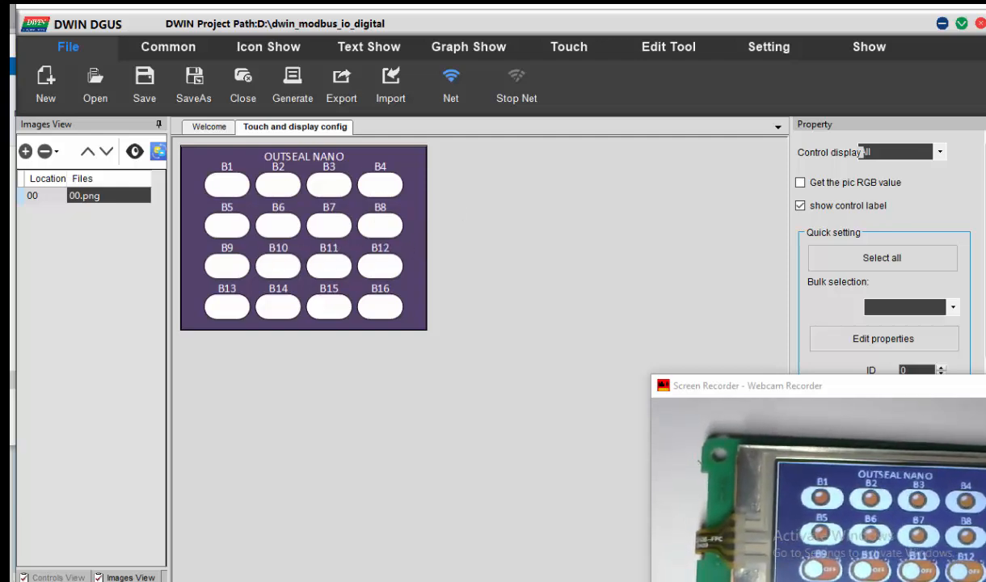
{"action": "left_click", "coordinate": [369, 46]}
{"action": "left_click", "coordinate": [268, 46]}
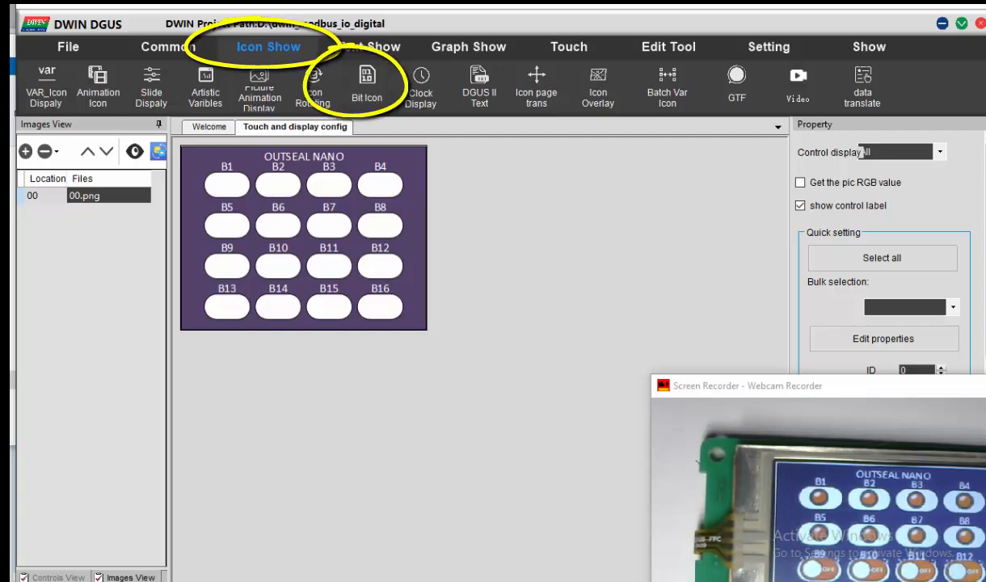
{"action": "left_click", "coordinate": [367, 84]}
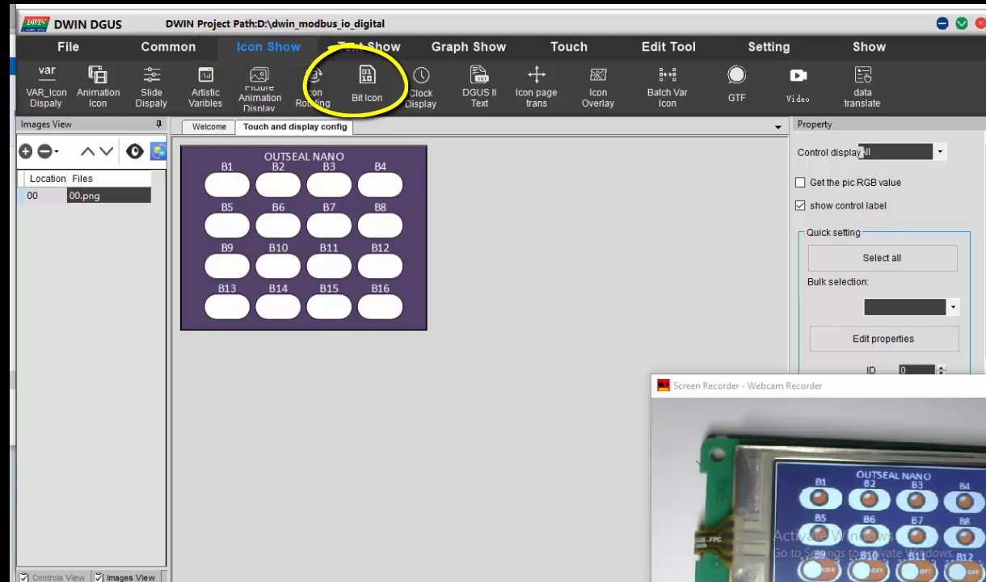
{"action": "left_click_drag", "start_coordinate": [207, 172], "coordinate": [246, 197]}
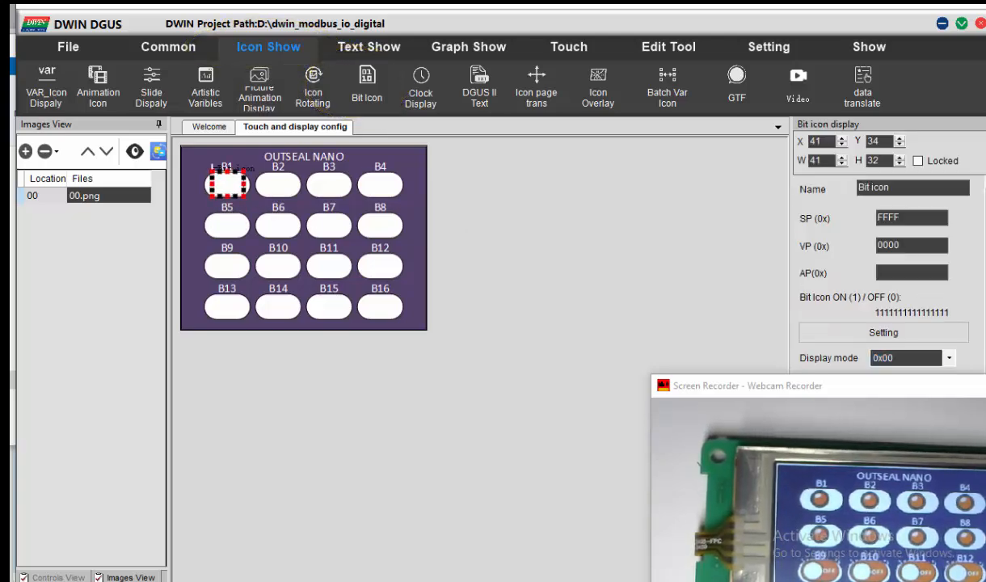
Step: Set the B1 bit icon's VP address to 100 and enable only bit 0 in its bit control setting
{"action": "left_click_drag", "start_coordinate": [727, 385], "coordinate": [286, 387]}
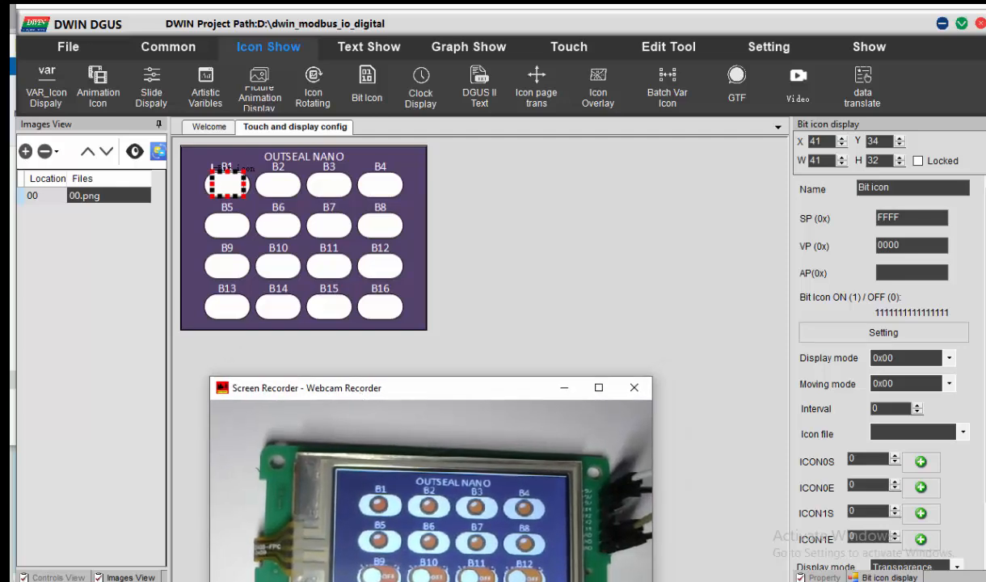
{"action": "double_click", "coordinate": [890, 245]}
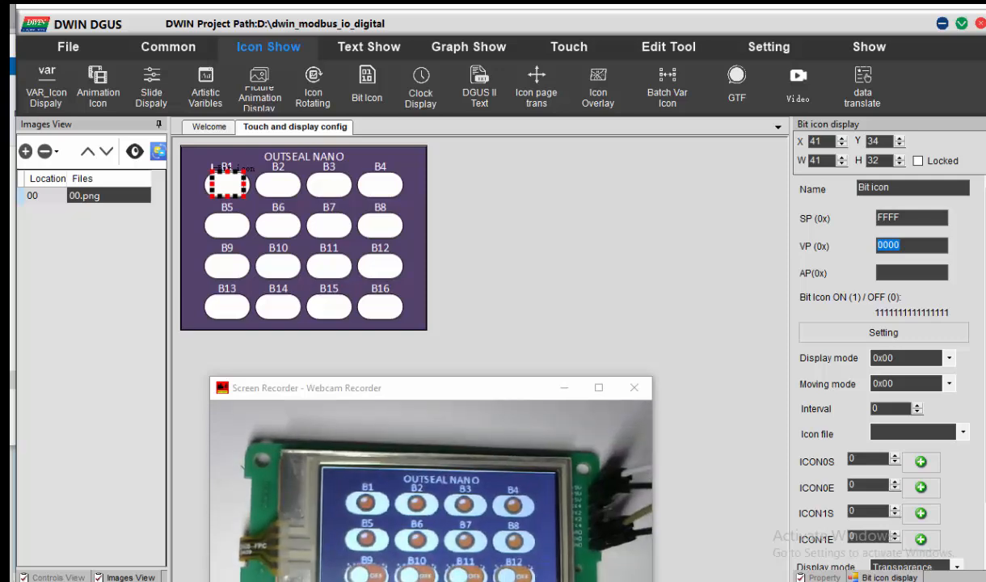
{"action": "type", "text": "1"}
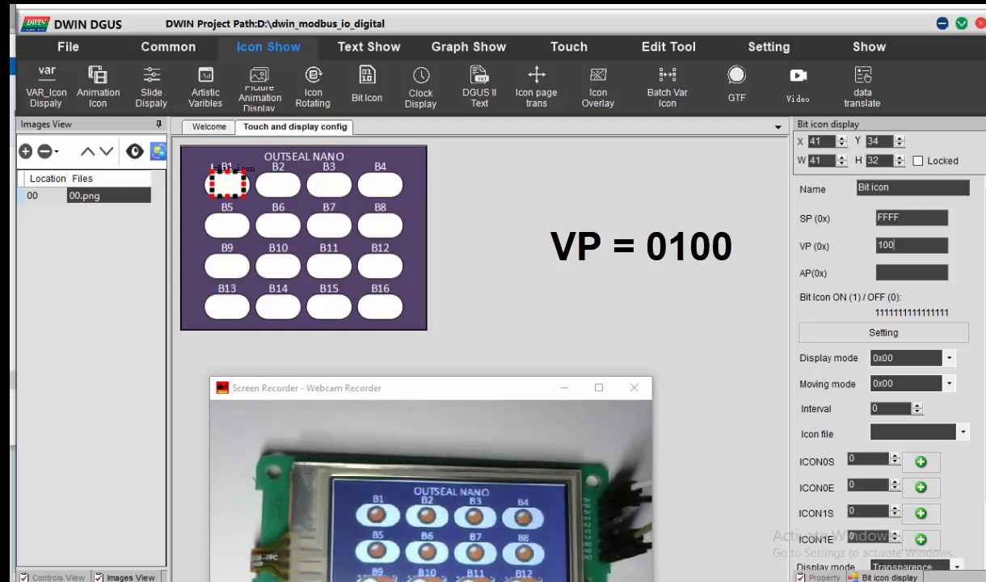
{"action": "left_click", "coordinate": [883, 332]}
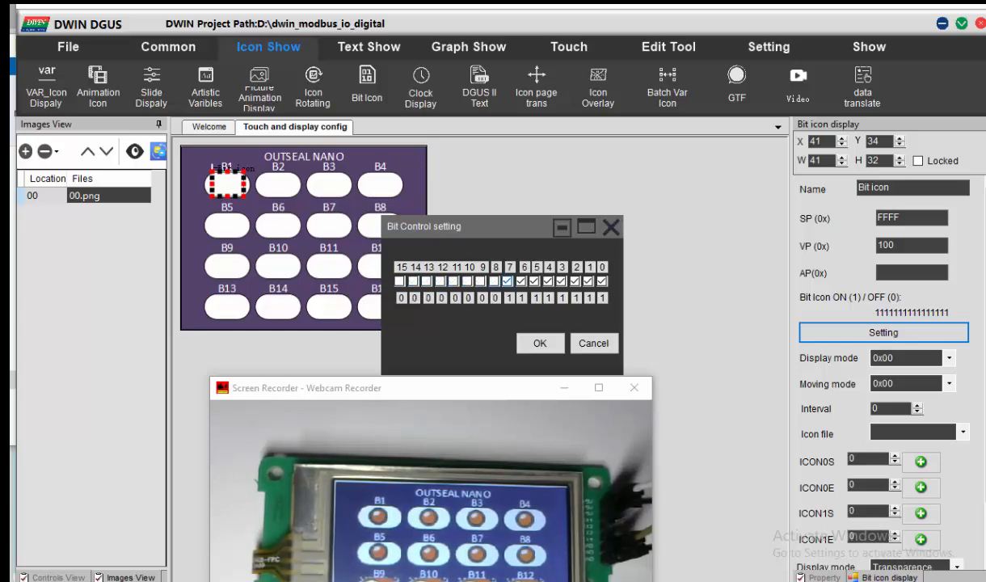
{"action": "left_click", "coordinate": [508, 281]}
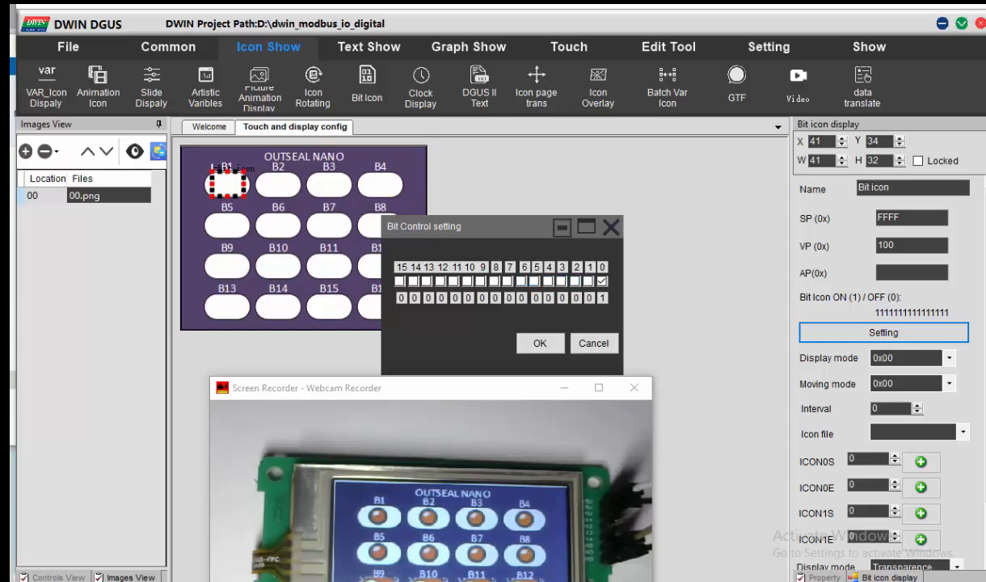
{"action": "left_click", "coordinate": [540, 343]}
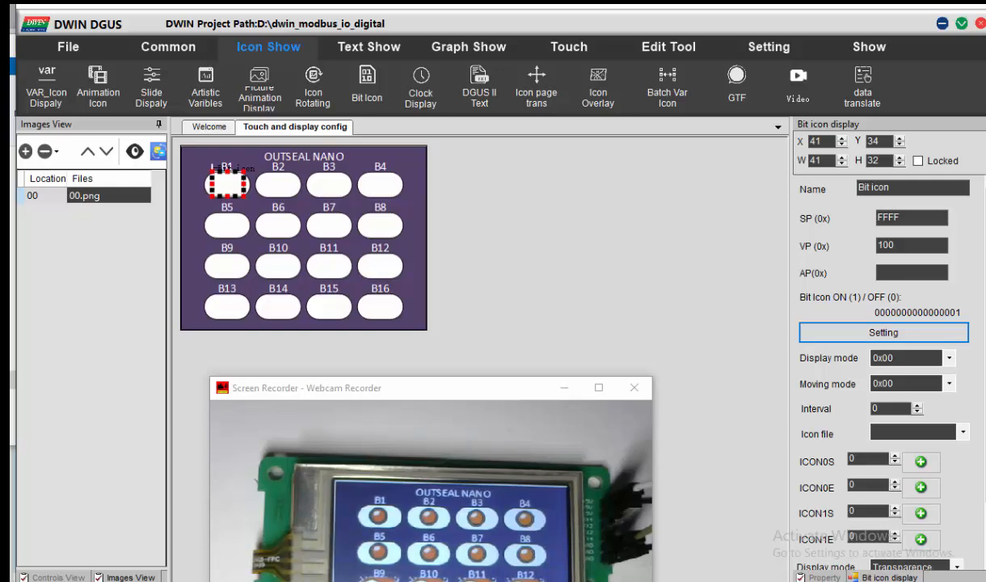
Step: Assign icon file 42.icl to the B1 bit icon, with orange lamp 2 as ICON0S and green lamp 1 as ICON1S
{"action": "left_click", "coordinate": [963, 432]}
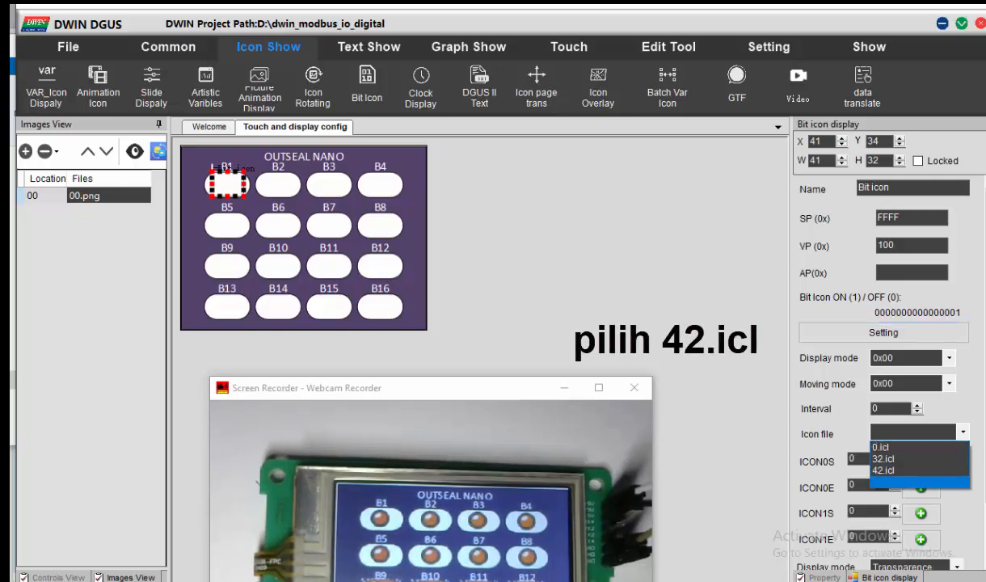
{"action": "left_click", "coordinate": [885, 470]}
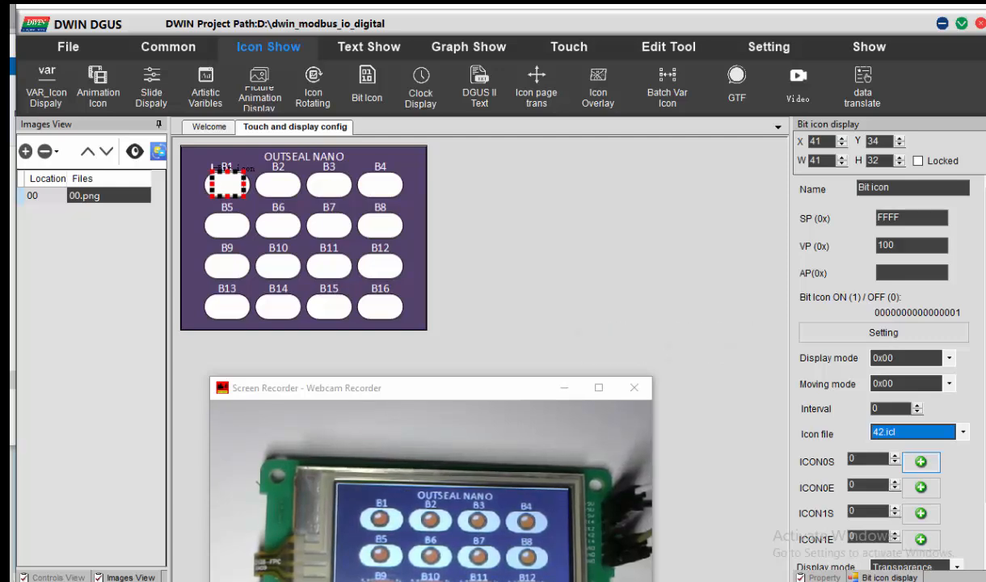
{"action": "left_click", "coordinate": [921, 462]}
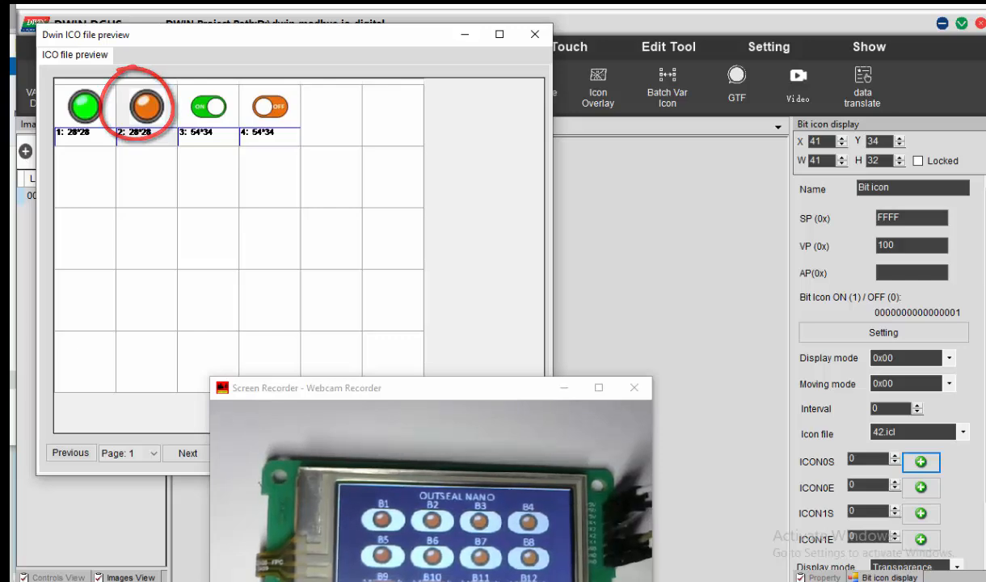
{"action": "mouse_move", "coordinate": [388, 396]}
{"action": "left_mouse_down"}
{"action": "mouse_move", "coordinate": [410, 483]}
{"action": "mouse_move", "coordinate": [403, 506]}
{"action": "left_mouse_up"}
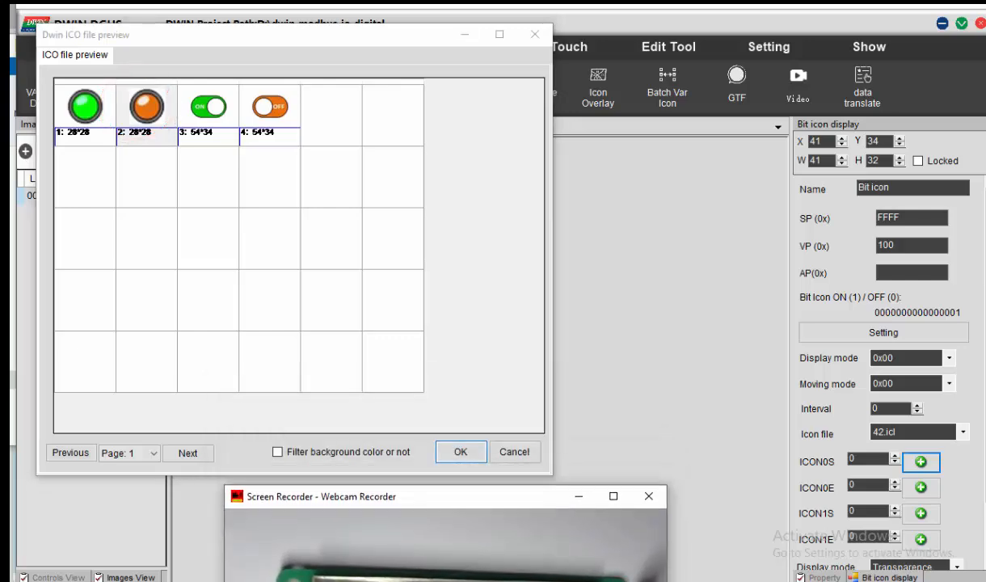
{"action": "left_click", "coordinate": [461, 452]}
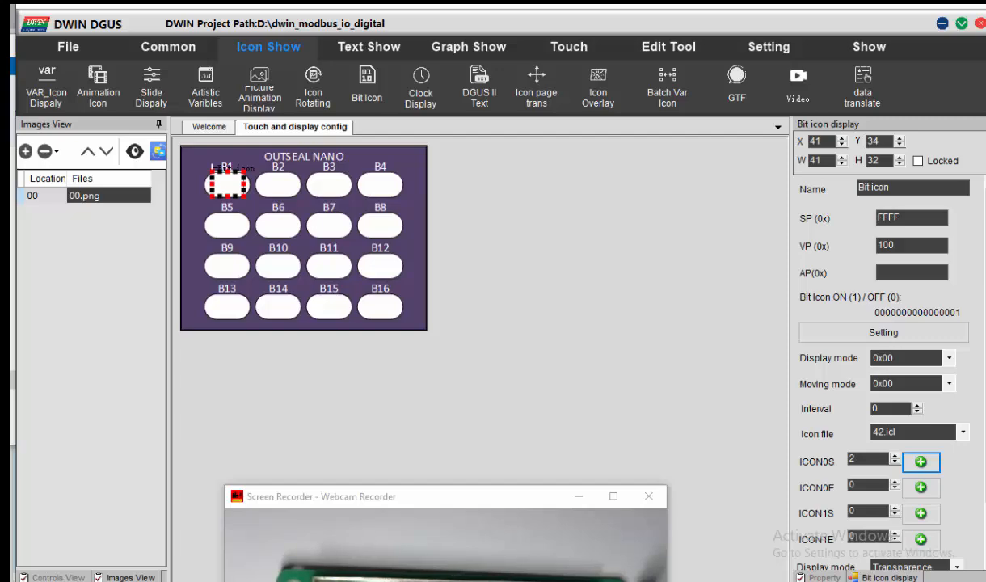
{"action": "left_click", "coordinate": [922, 514]}
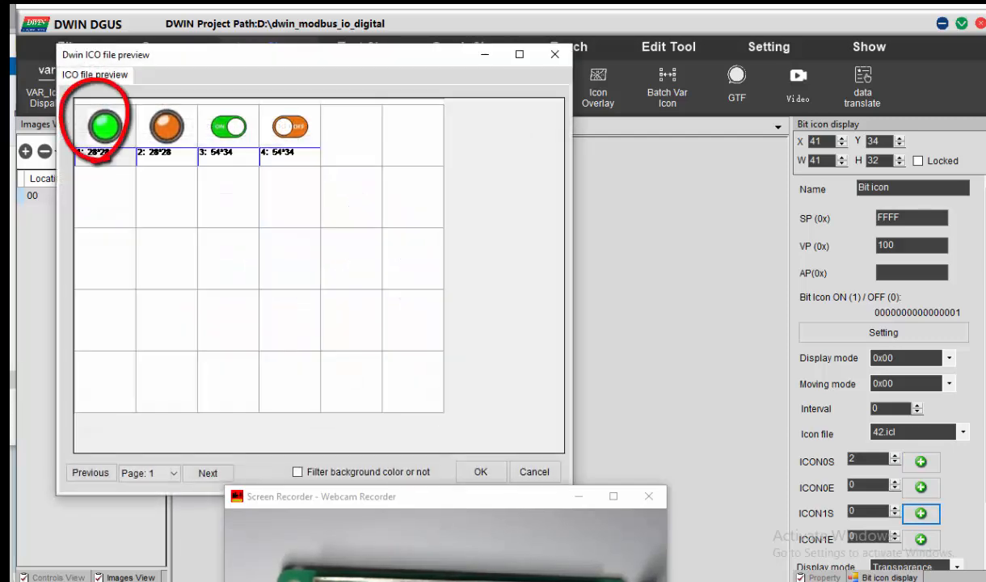
{"action": "left_click", "coordinate": [481, 472]}
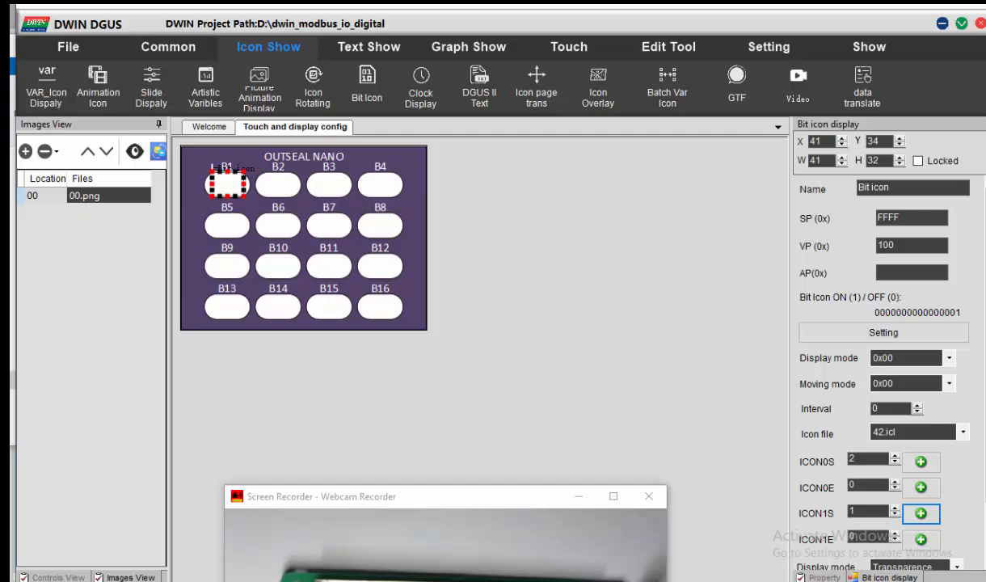
Step: Fit the bit icon to its 28 by 28 image, centre it on B1, and place a copy on B2
{"action": "double_click", "coordinate": [223, 183]}
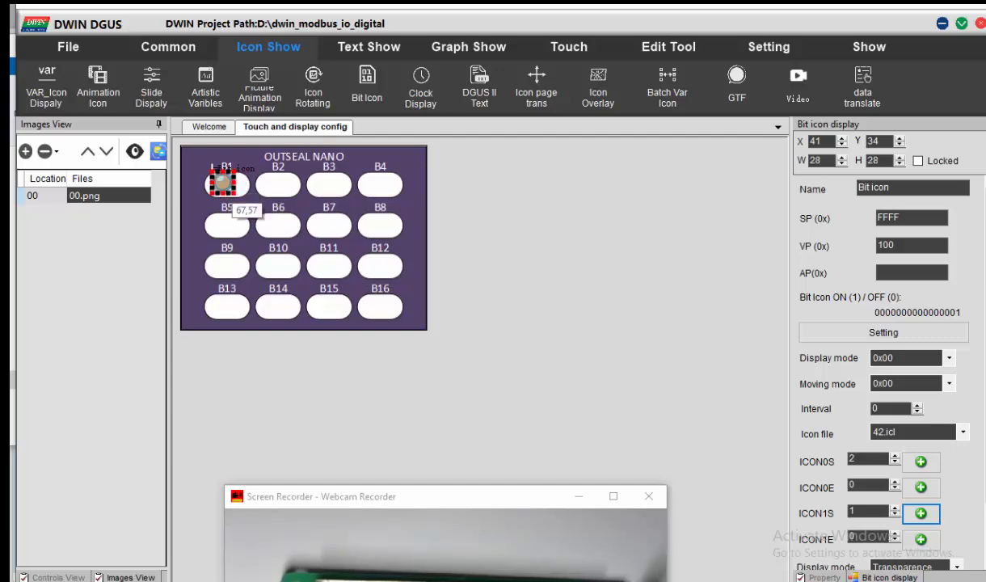
{"action": "left_click_drag", "start_coordinate": [231, 187], "coordinate": [236, 192]}
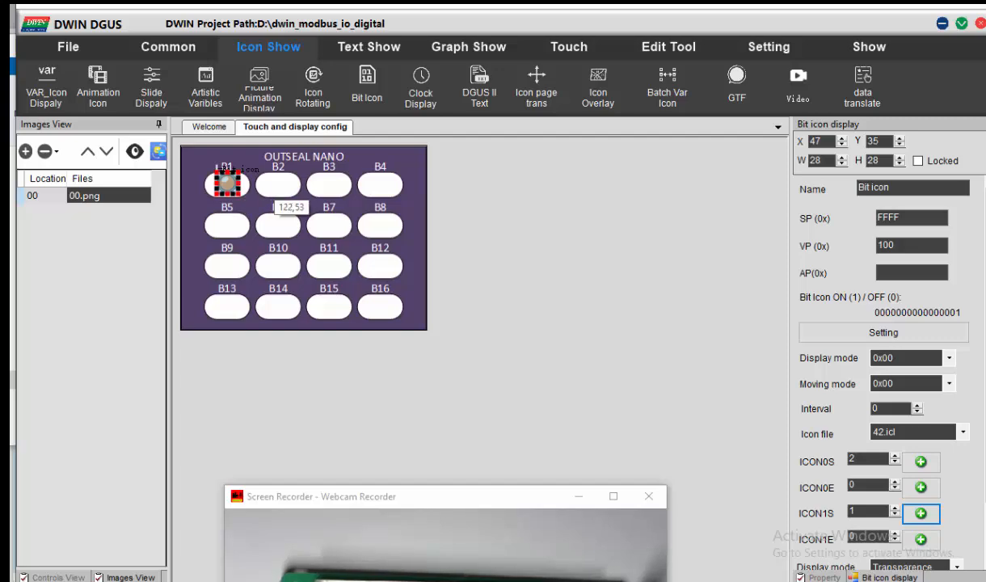
{"action": "key", "text": "ctrl+v"}
{"action": "left_click_drag", "start_coordinate": [232, 186], "coordinate": [282, 185]}
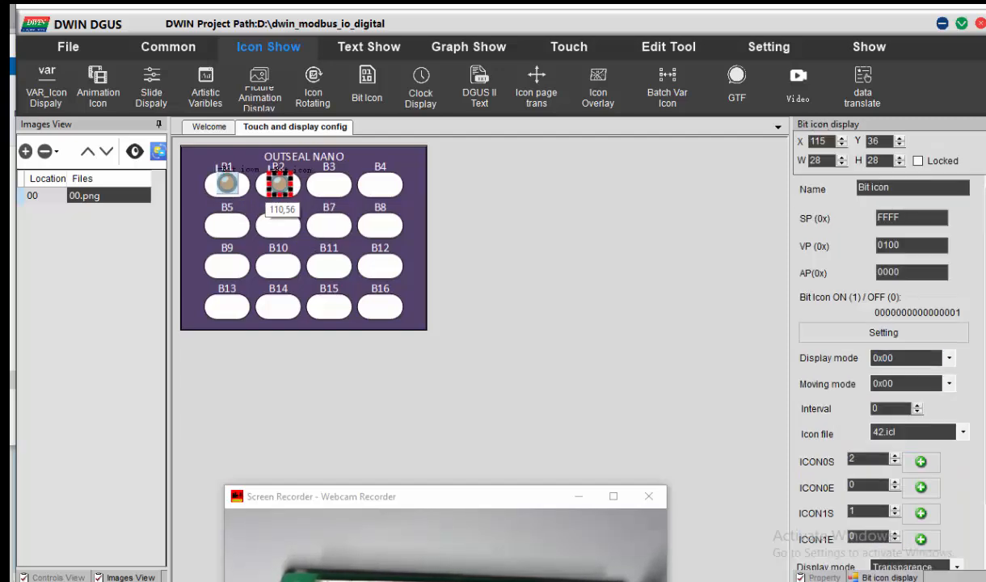
Step: Fine-tune the positions of the bit icons within buttons B1 and B2
{"action": "left_click", "coordinate": [668, 47]}
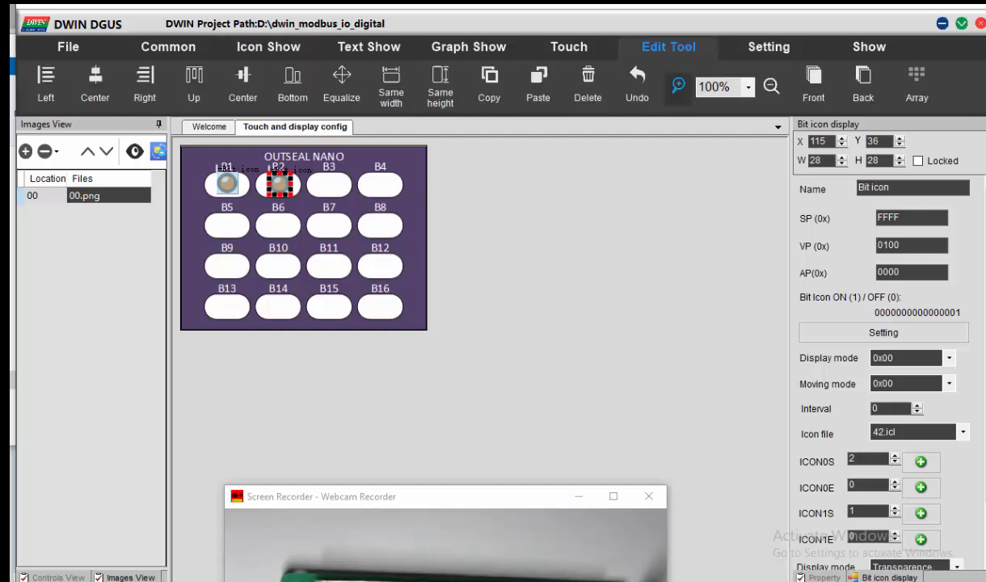
{"action": "left_click", "coordinate": [679, 85]}
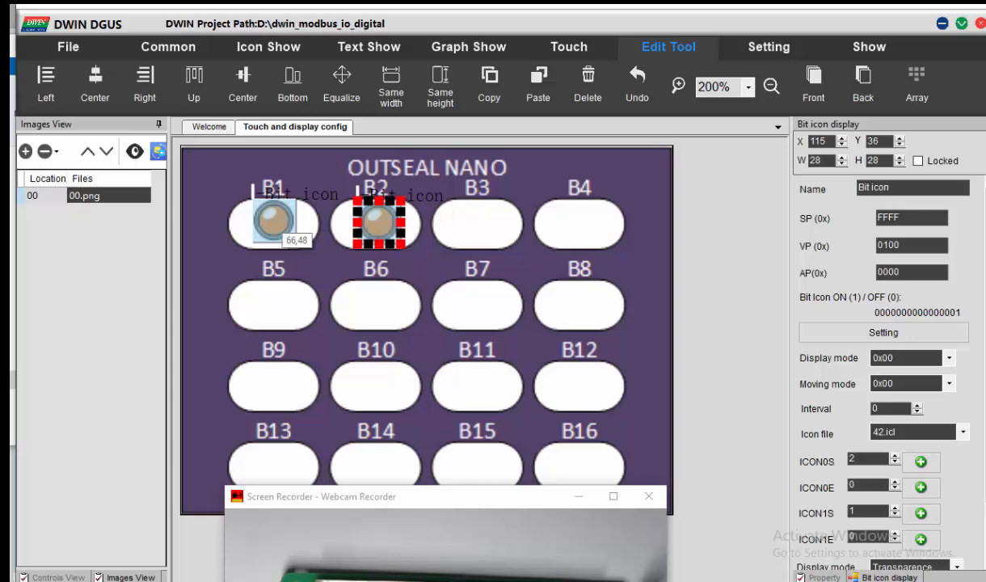
{"action": "left_click", "coordinate": [275, 222]}
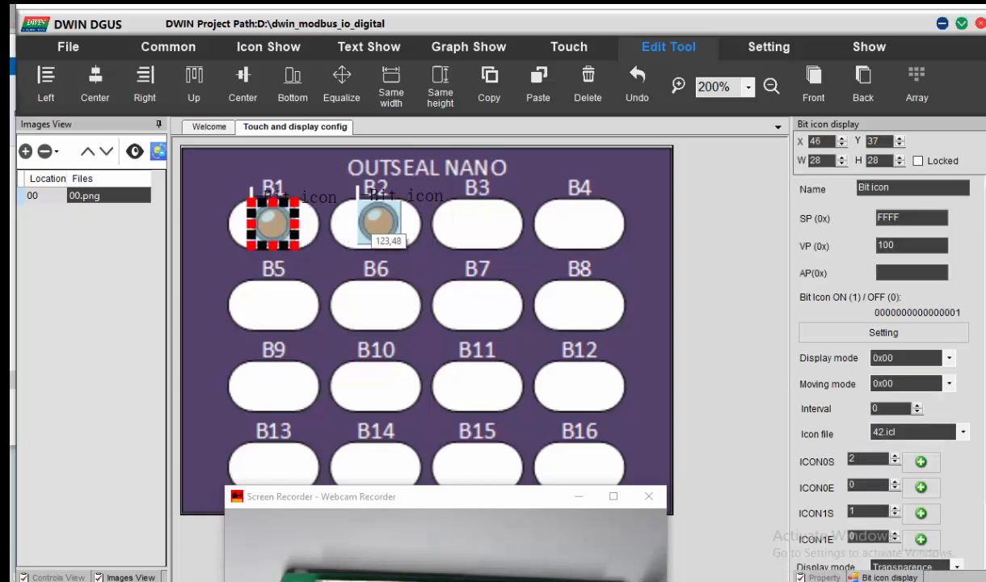
{"action": "left_click", "coordinate": [378, 224]}
Step: Duplicate the B1 and B2 bit icons together and centre the copies on buttons B3 and B4
{"action": "left_click_drag", "start_coordinate": [250, 189], "coordinate": [444, 270]}
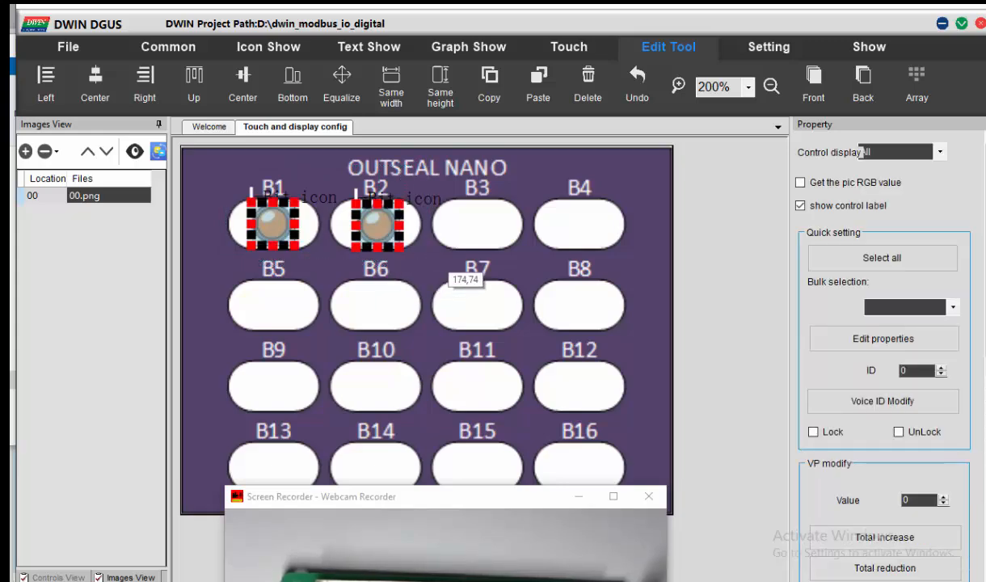
{"action": "left_click_drag", "start_coordinate": [386, 231], "coordinate": [590, 225]}
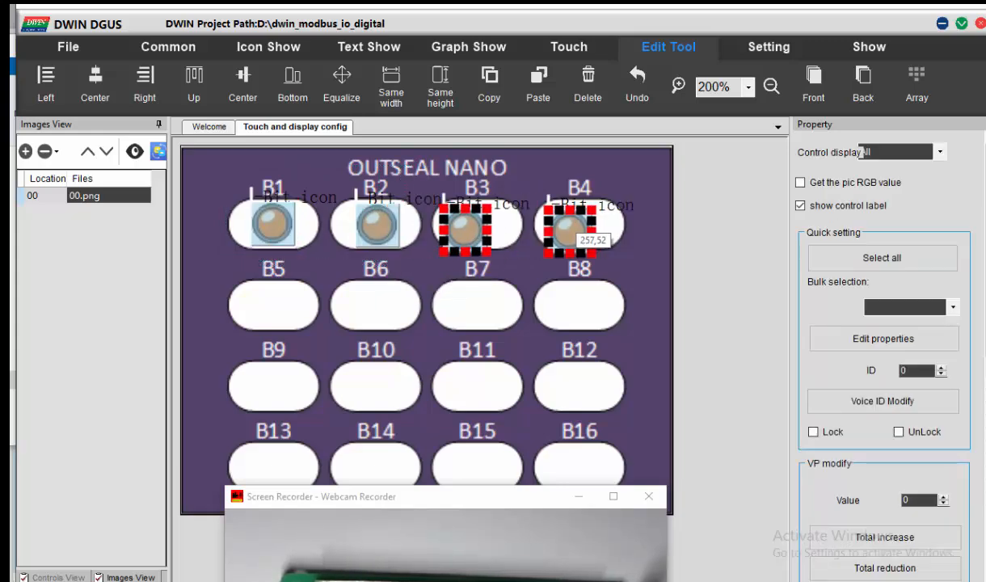
{"action": "left_click", "coordinate": [475, 223]}
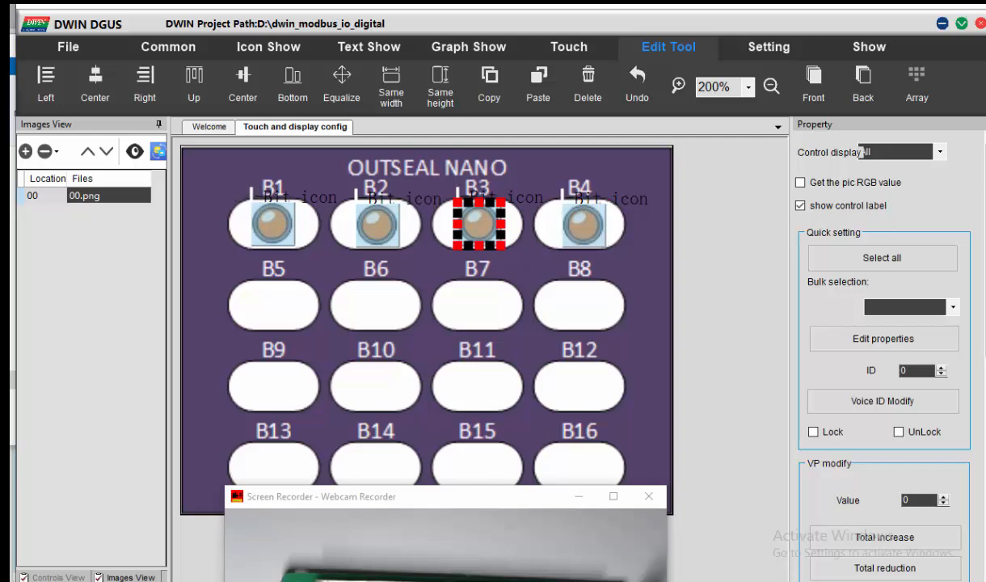
Step: Duplicate the row of four bit icons and place the copies over buttons B5 to B8
{"action": "left_click_drag", "start_coordinate": [205, 158], "coordinate": [631, 263]}
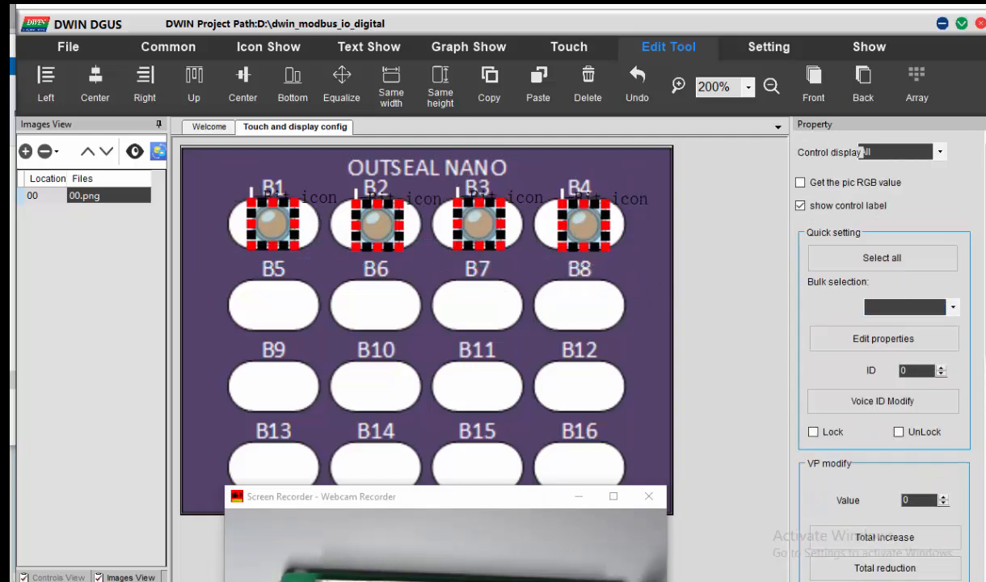
{"action": "left_click_drag", "start_coordinate": [388, 250], "coordinate": [380, 316]}
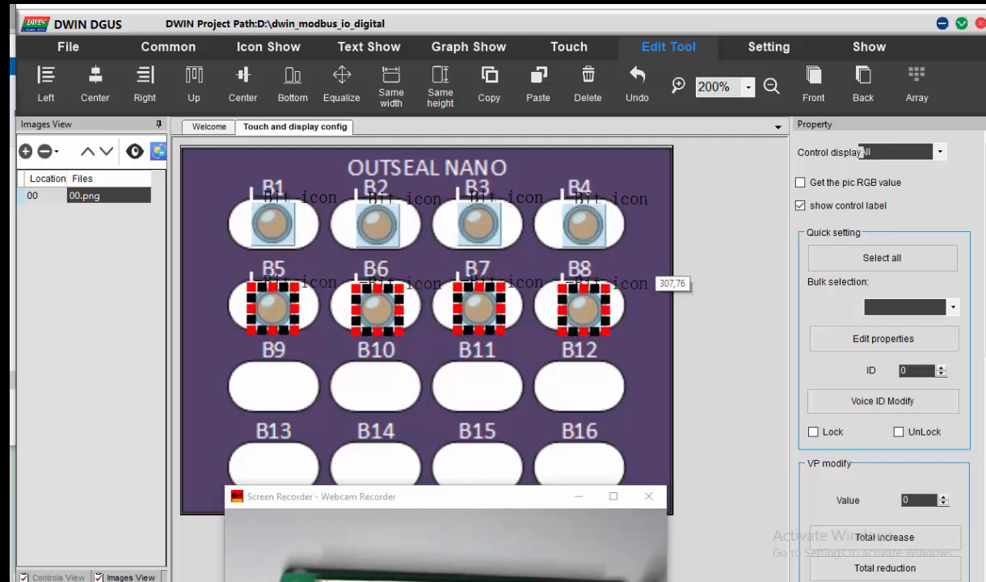
{"action": "left_click", "coordinate": [656, 269]}
Step: Align the top edges of the B1–B4 bit icons, and likewise those of the B5–B8 icons
{"action": "left_click_drag", "start_coordinate": [212, 173], "coordinate": [557, 256]}
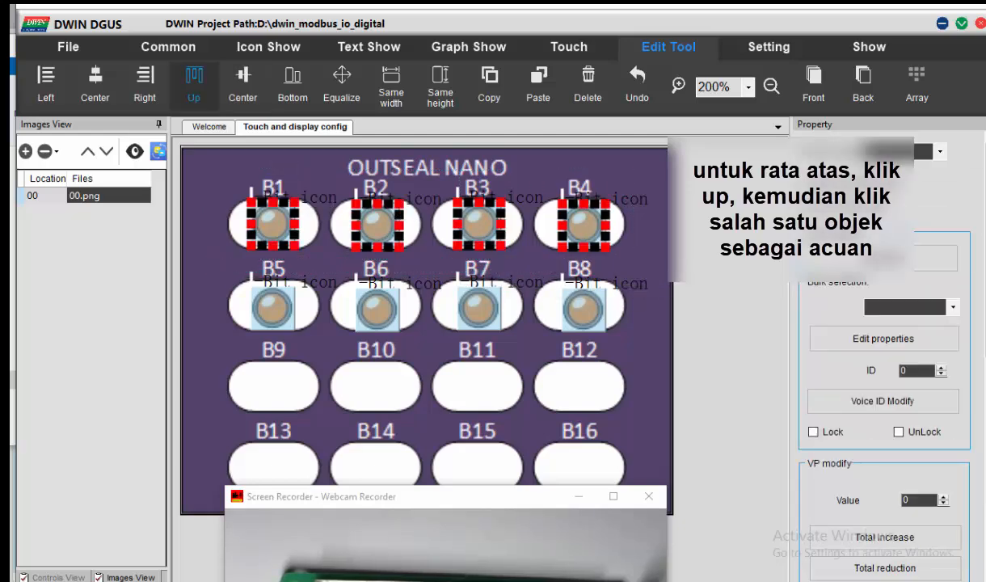
{"action": "left_click", "coordinate": [195, 81]}
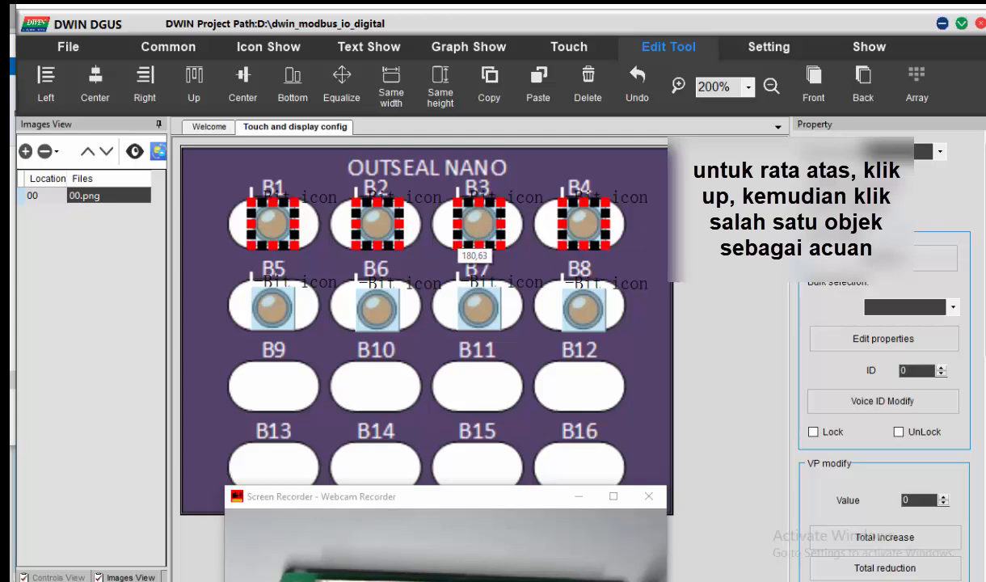
{"action": "left_click_drag", "start_coordinate": [229, 265], "coordinate": [630, 345]}
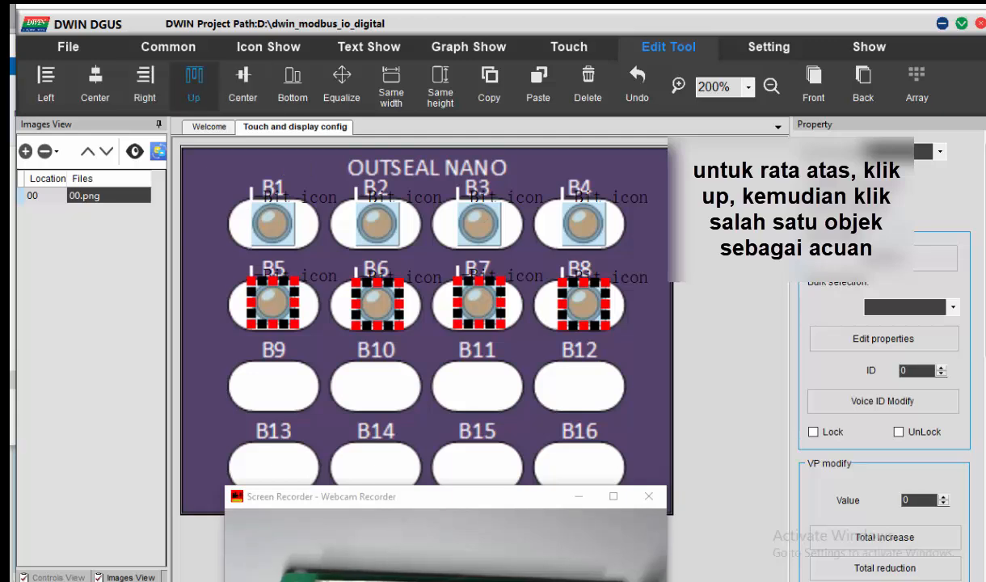
{"action": "left_click", "coordinate": [194, 81]}
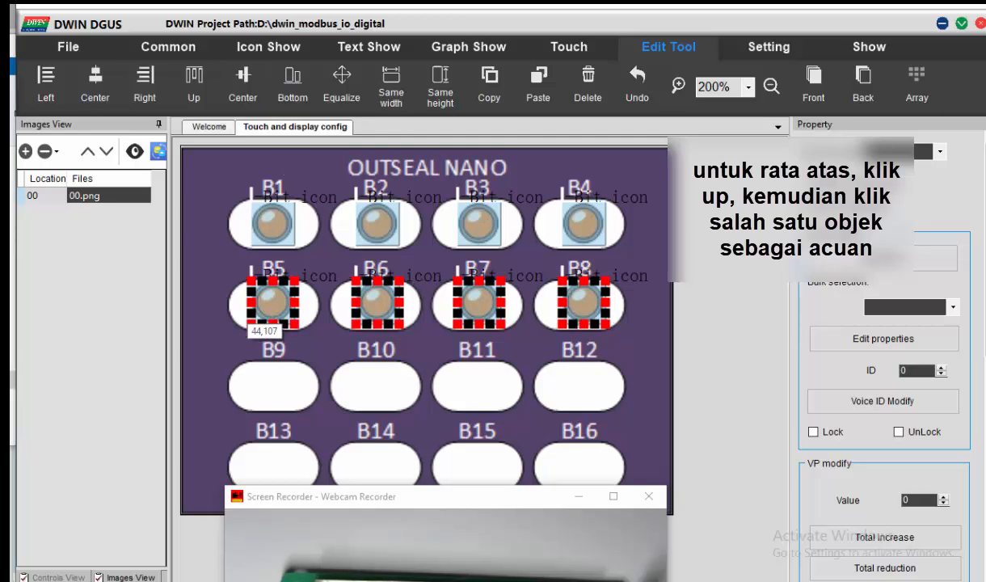
Step: Nudge the row of bit icons B5 to B8 slightly down so they sit centred in their buttons
{"action": "left_click", "coordinate": [259, 308]}
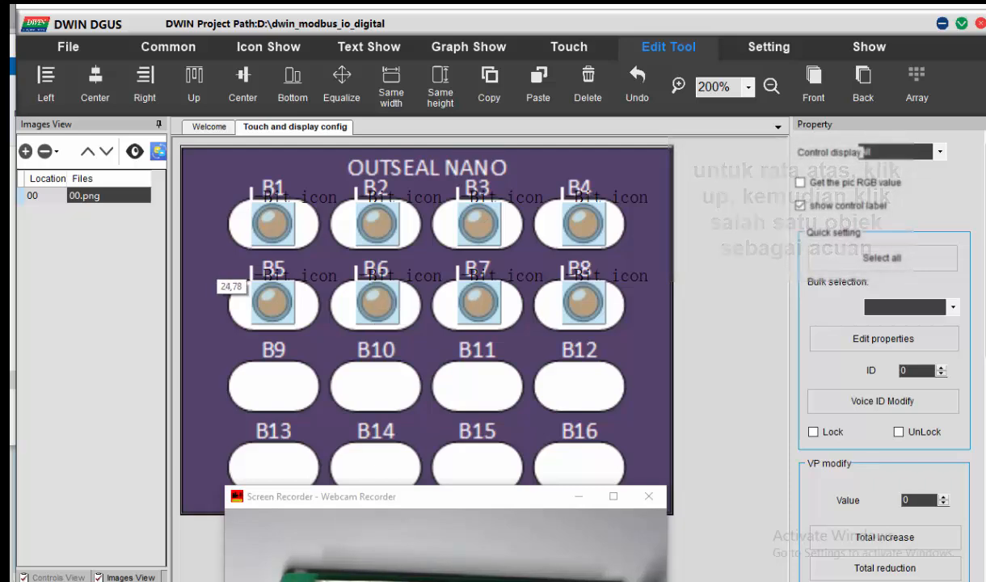
{"action": "left_click_drag", "start_coordinate": [213, 266], "coordinate": [642, 329]}
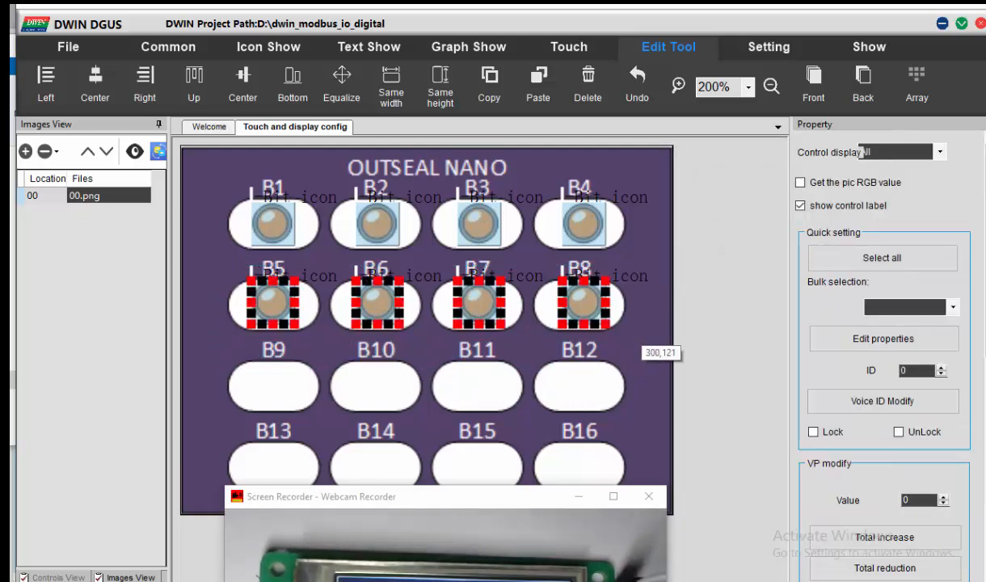
{"action": "key", "text": "Down"}
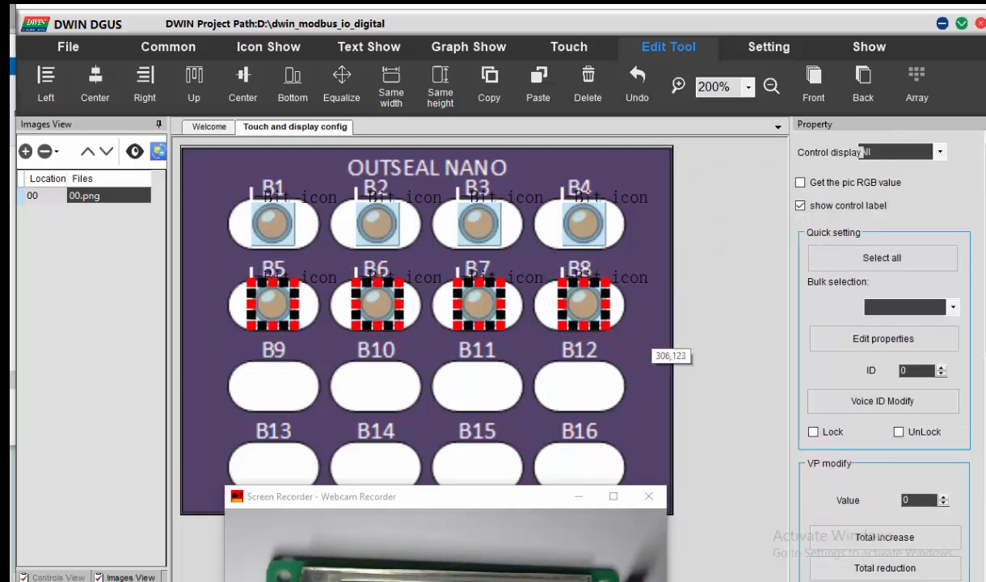
{"action": "left_click", "coordinate": [657, 341]}
{"action": "left_click_drag", "start_coordinate": [223, 262], "coordinate": [658, 343]}
{"action": "key", "text": "Down"}
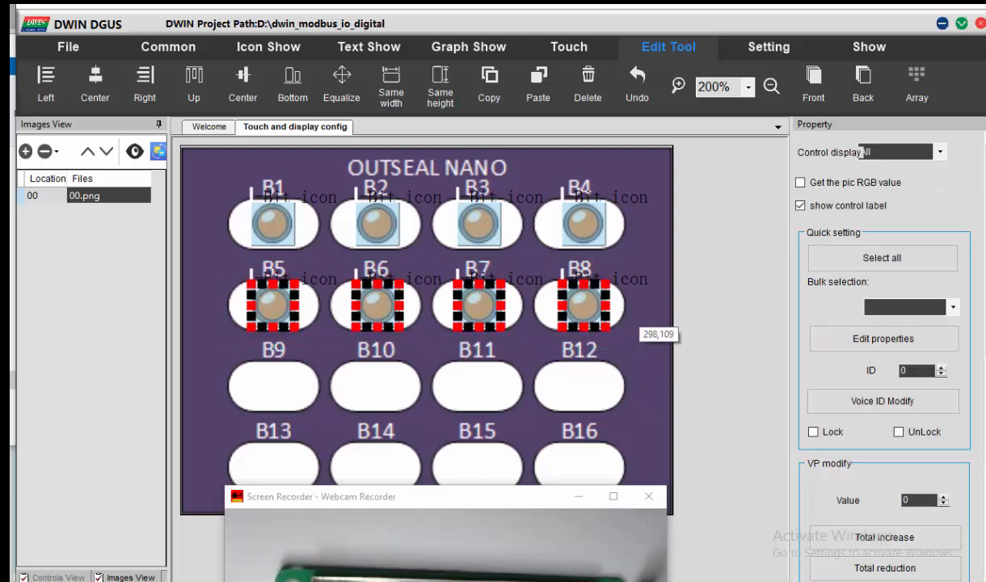
{"action": "left_click", "coordinate": [625, 276]}
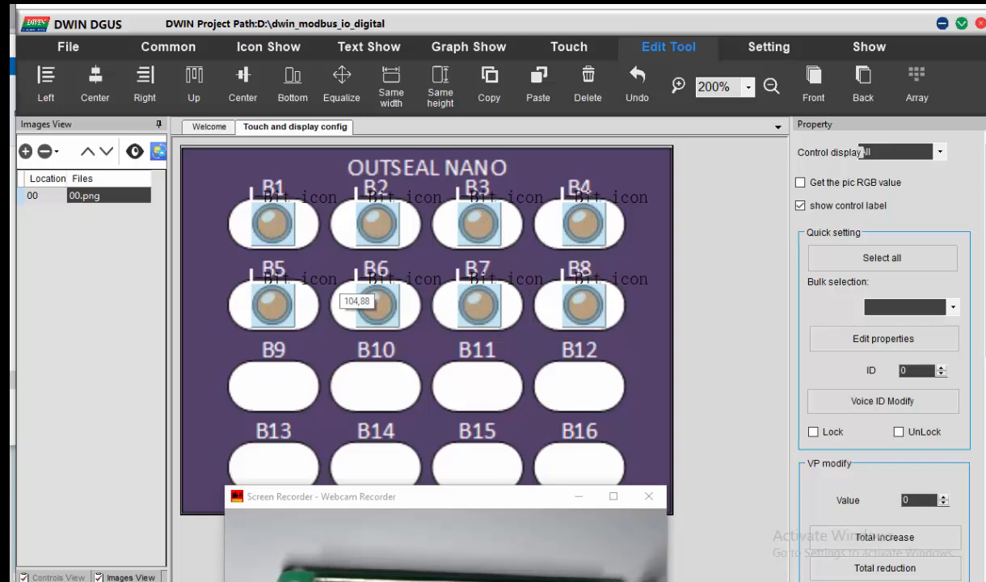
Step: Nudge the bit icons in the B2, B3 and B4 columns slightly left to centre them within their buttons
{"action": "left_click_drag", "start_coordinate": [547, 186], "coordinate": [651, 346]}
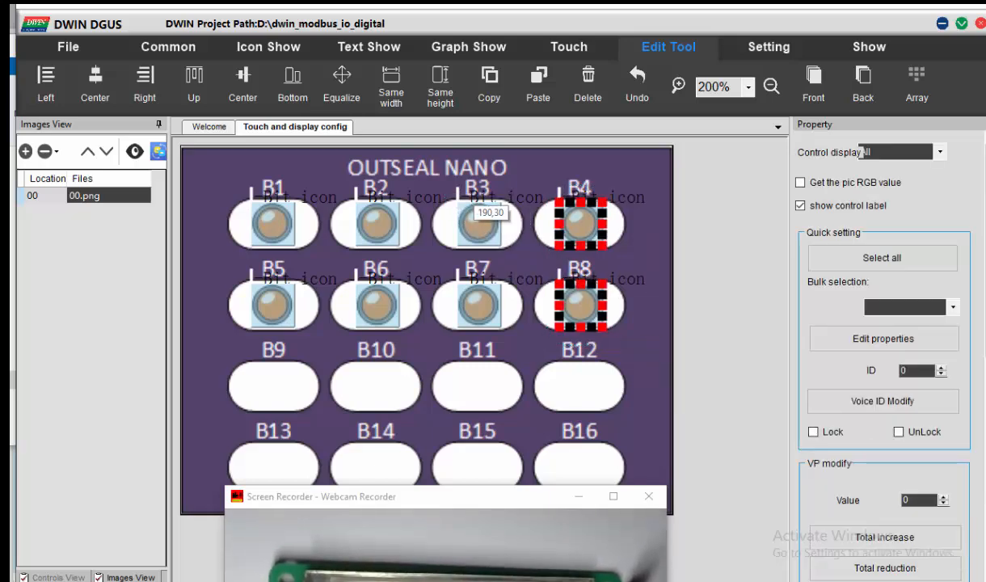
{"action": "left_click_drag", "start_coordinate": [440, 172], "coordinate": [444, 197]}
{"action": "left_click_drag", "start_coordinate": [331, 176], "coordinate": [616, 344]}
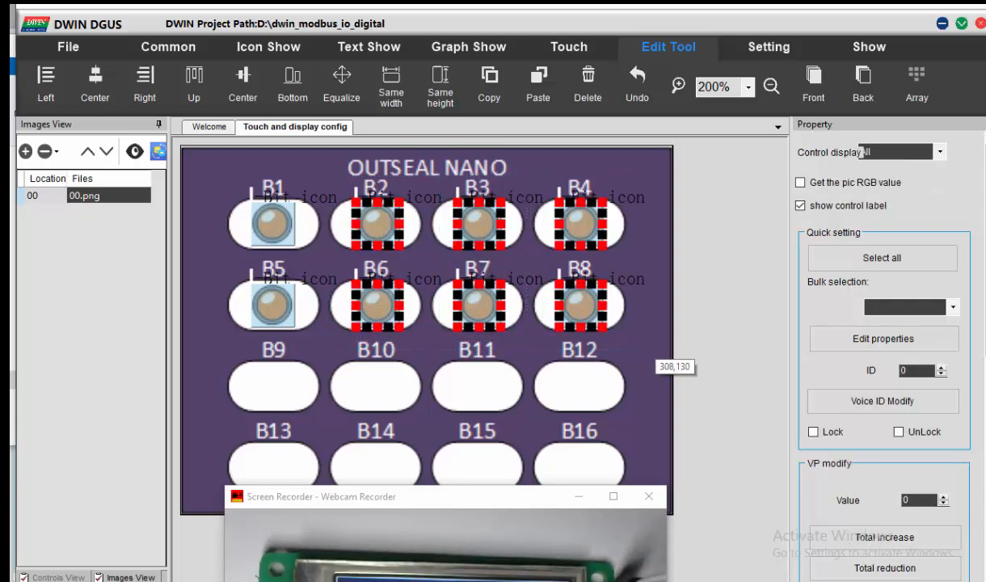
{"action": "left_click", "coordinate": [584, 326]}
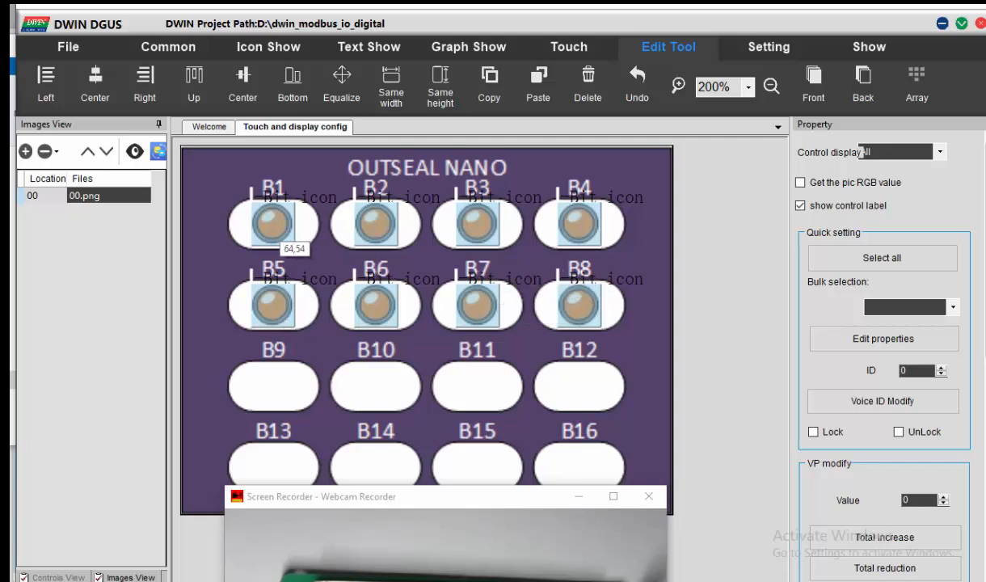
Step: Assign only bit 1 to the B2 bit icon and only bit 2 to the B3 bit icon
{"action": "left_click", "coordinate": [280, 228]}
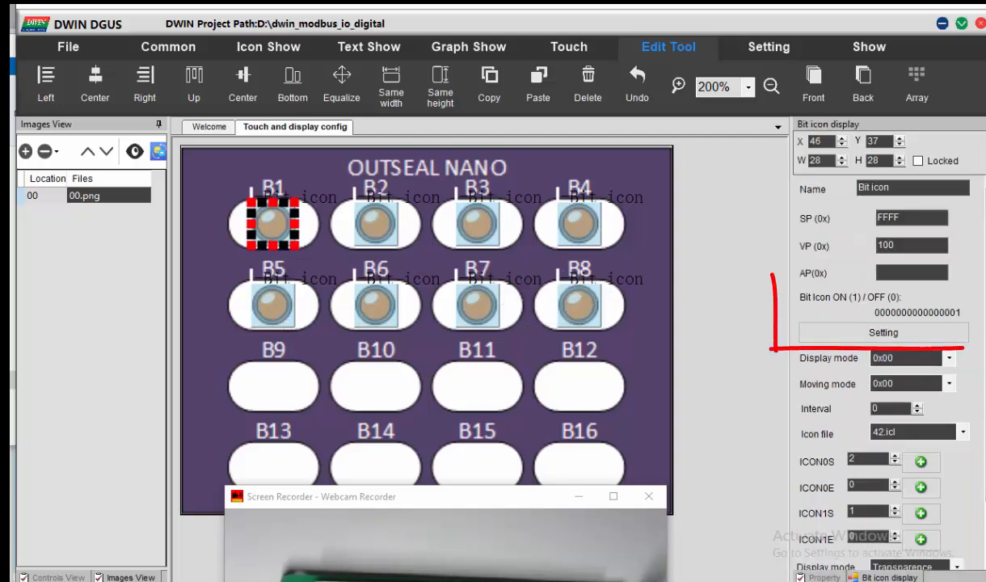
{"action": "left_click", "coordinate": [374, 226]}
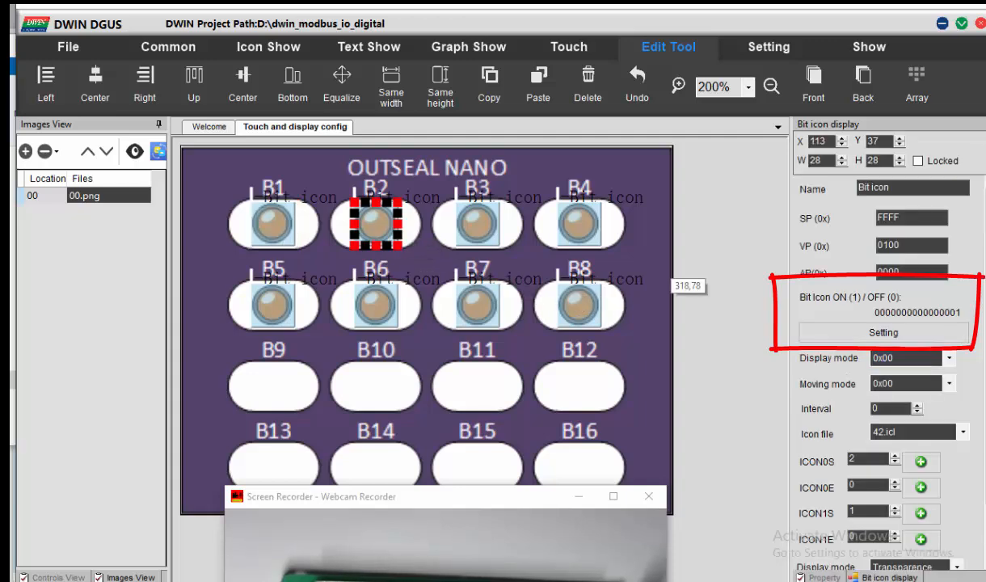
{"action": "left_click", "coordinate": [884, 332]}
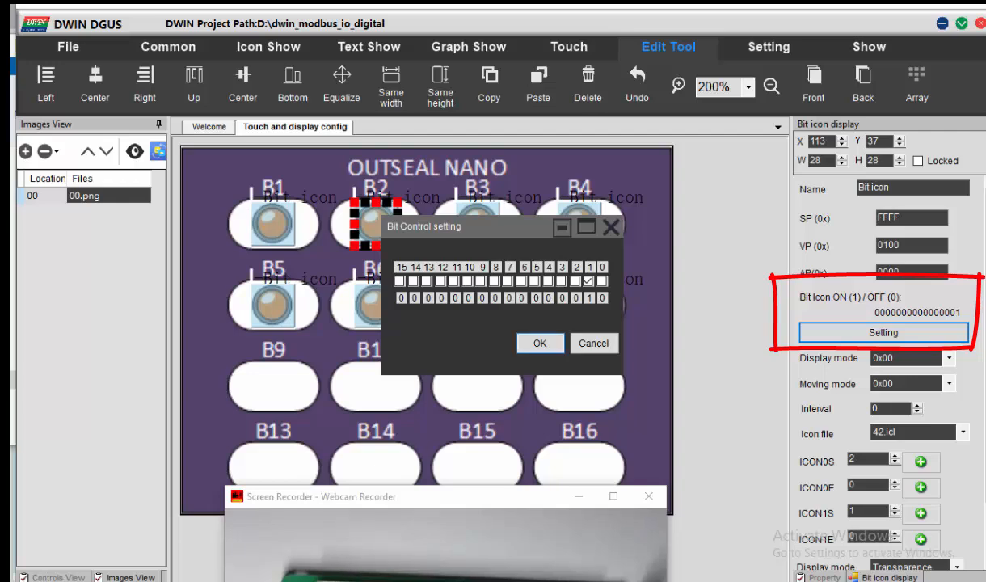
{"action": "left_click", "coordinate": [541, 344]}
{"action": "left_click", "coordinate": [477, 225]}
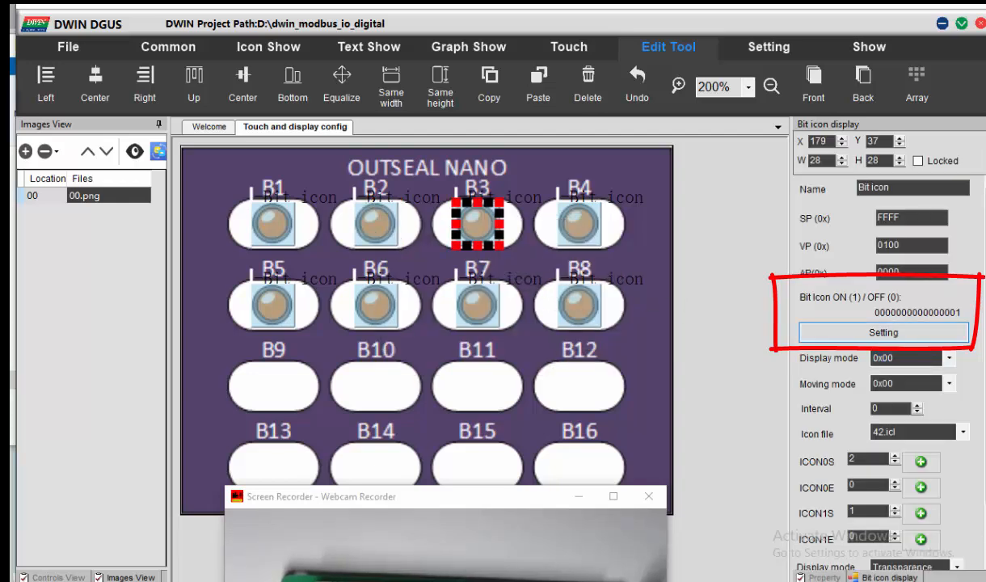
{"action": "left_click", "coordinate": [883, 333]}
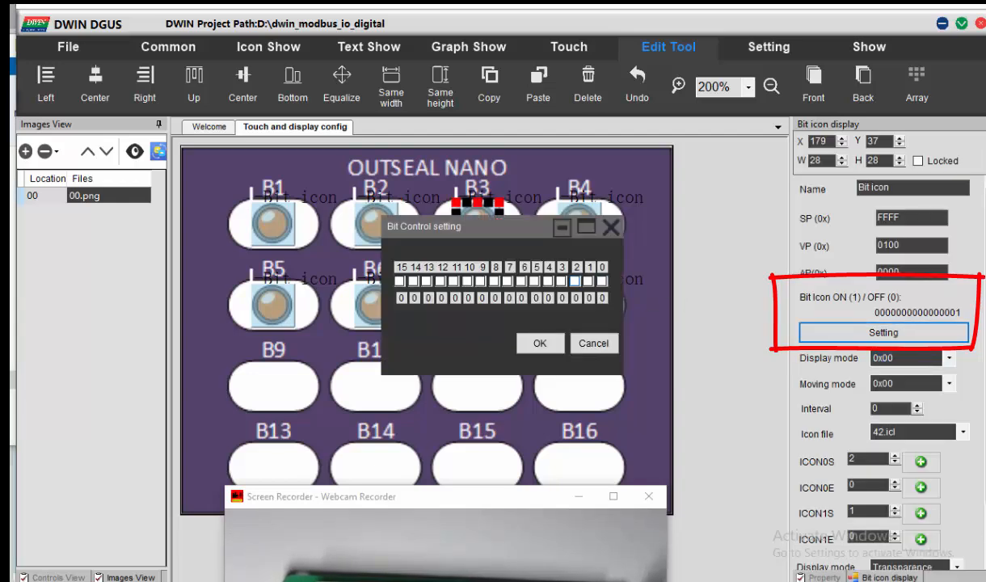
{"action": "left_click", "coordinate": [541, 343]}
Step: Assign only bit 3 to the B4 bit icon and only bit 4 to the B5 bit icon
{"action": "left_click", "coordinate": [579, 224]}
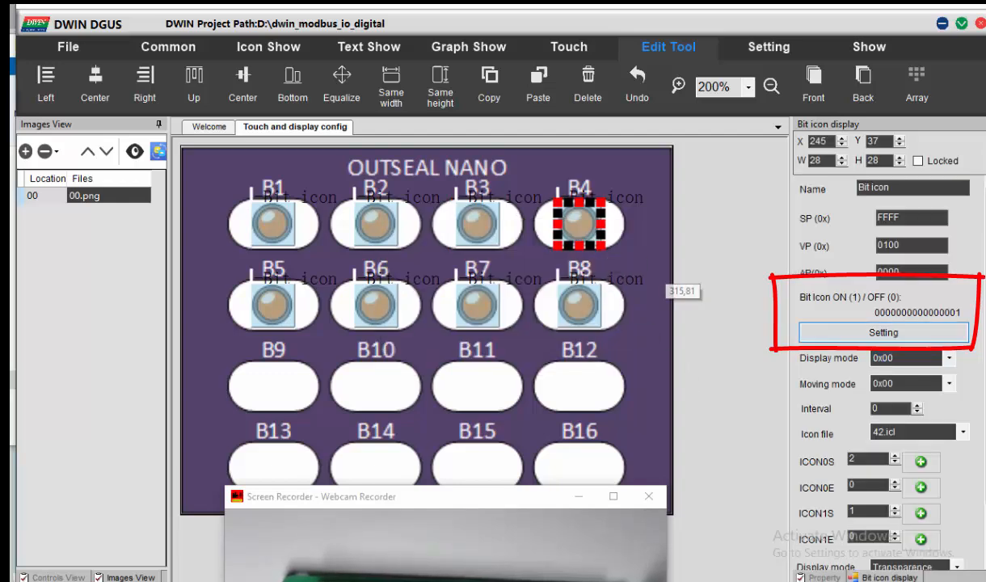
{"action": "left_click", "coordinate": [883, 332]}
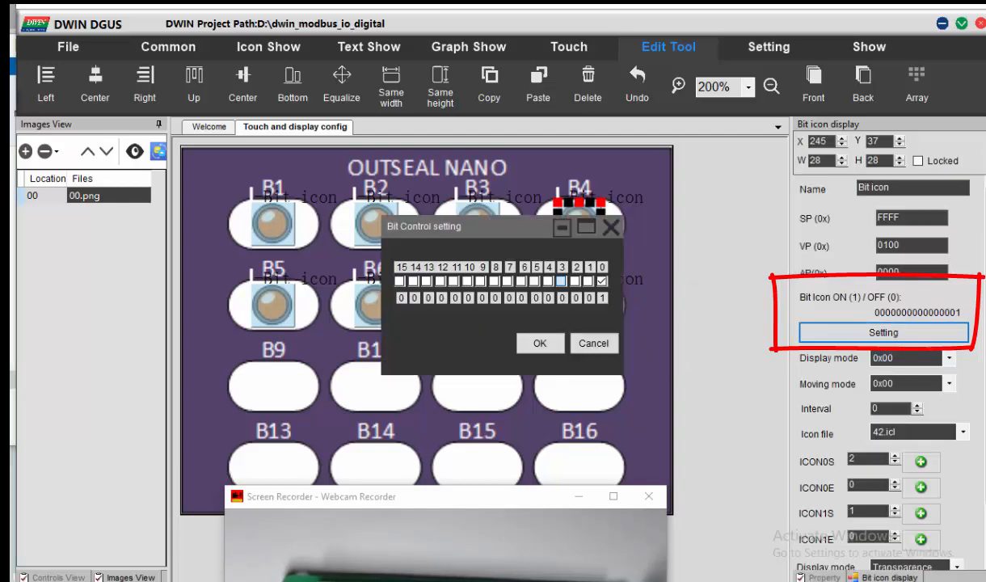
{"action": "left_click", "coordinate": [601, 281]}
{"action": "left_click", "coordinate": [540, 344]}
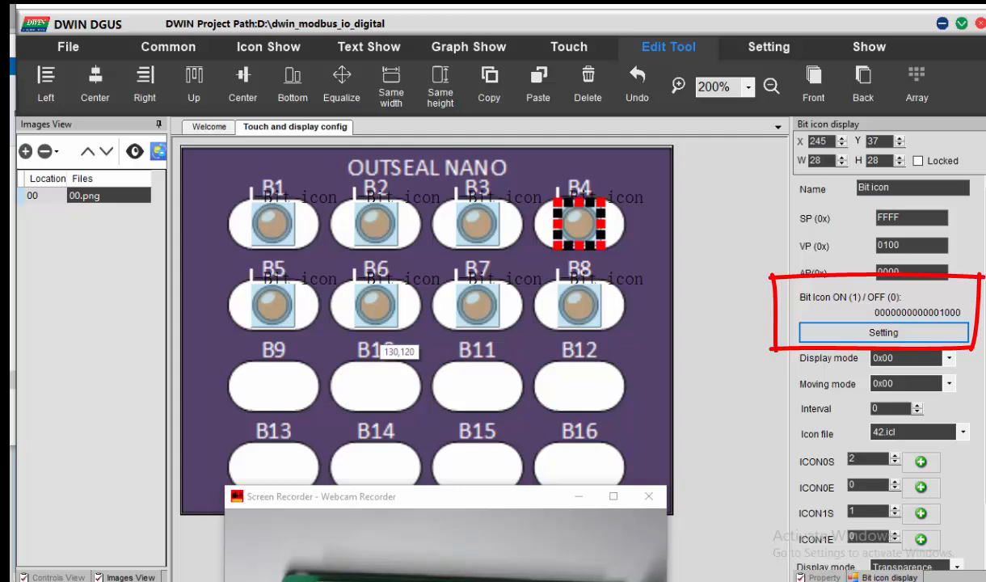
{"action": "left_click", "coordinate": [275, 309]}
{"action": "left_click", "coordinate": [884, 333]}
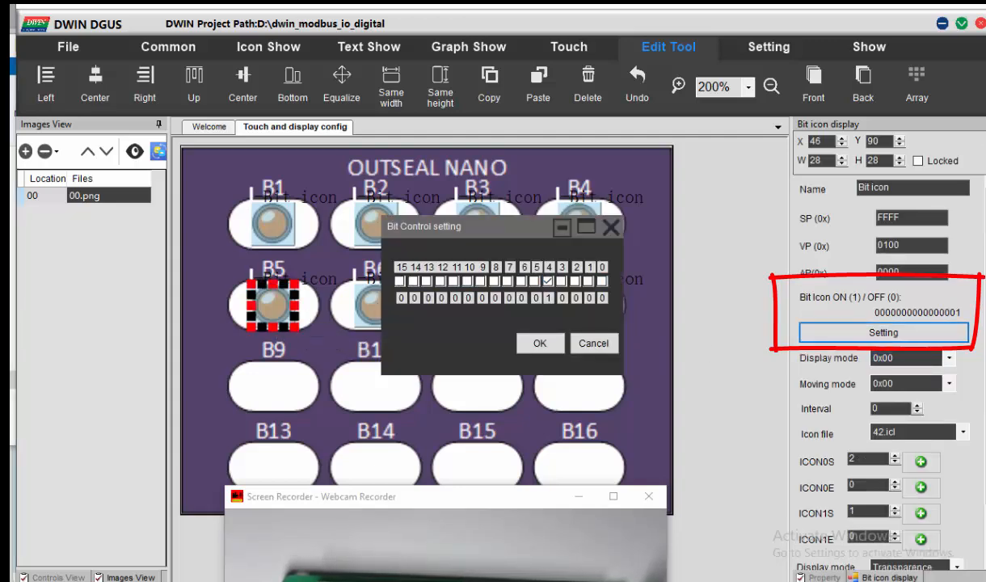
{"action": "left_click", "coordinate": [540, 343]}
Step: Assign only bit 5 to the B6 bit icon and only bit 6 to the B7 bit icon
{"action": "left_click", "coordinate": [375, 305]}
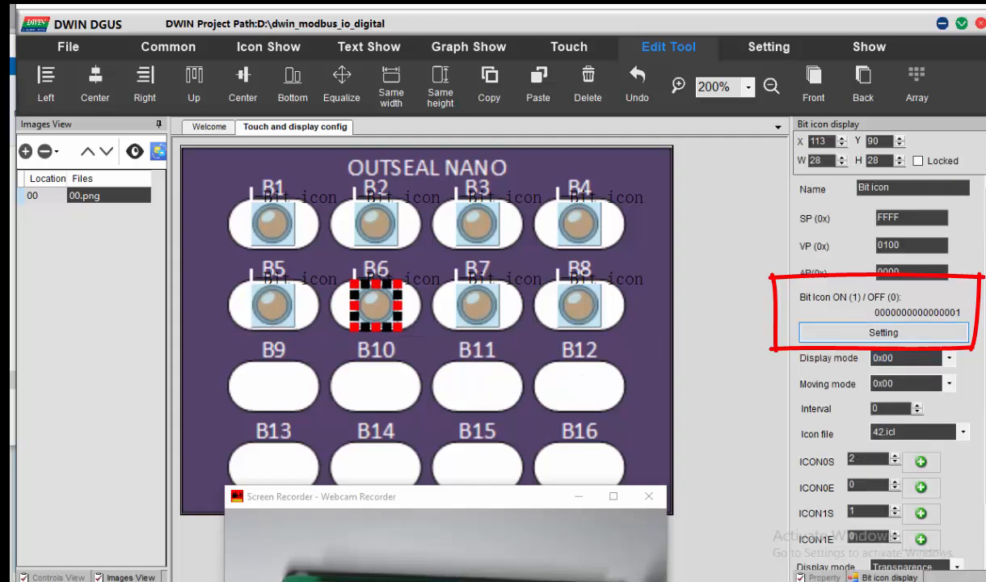
{"action": "left_click", "coordinate": [884, 332]}
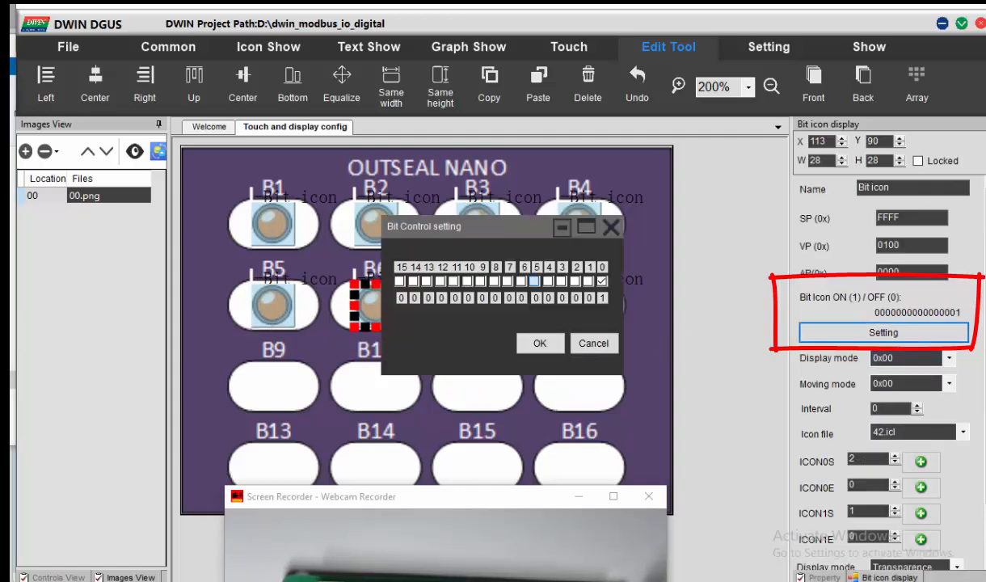
{"action": "left_click", "coordinate": [540, 344]}
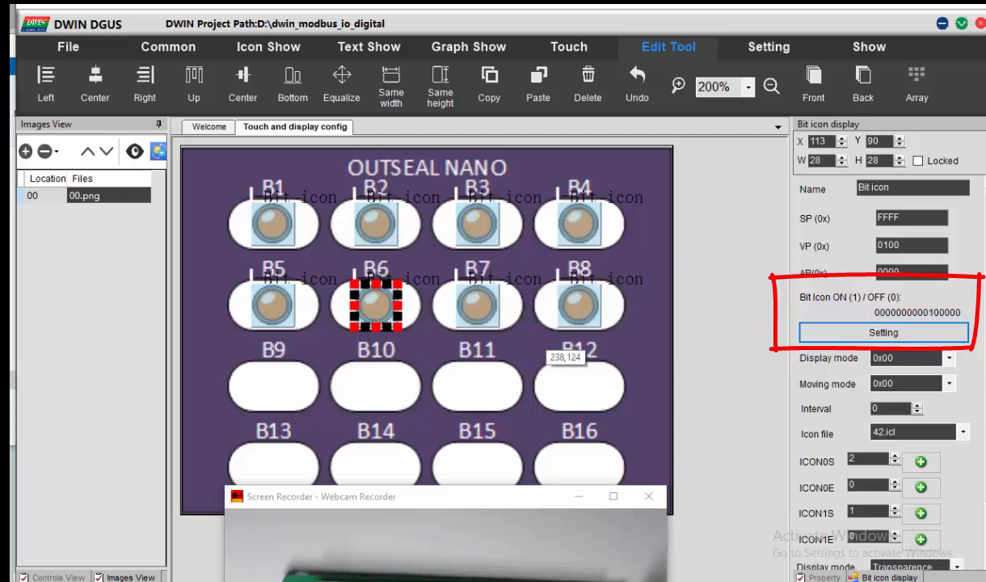
{"action": "left_click", "coordinate": [477, 306]}
{"action": "left_click", "coordinate": [884, 332]}
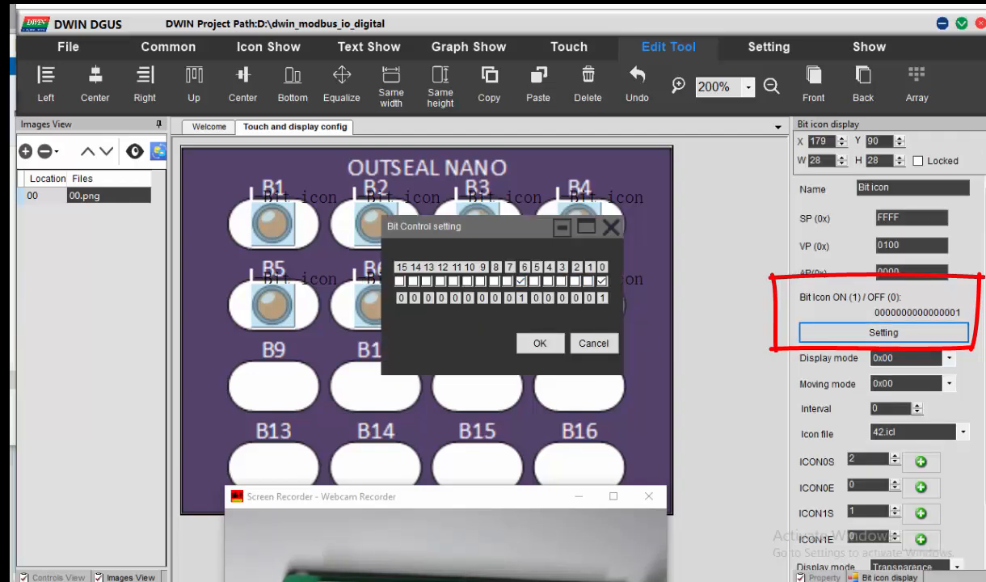
{"action": "left_click", "coordinate": [541, 344]}
Step: Assign only bit 7 to the B8 bit icon
{"action": "left_click", "coordinate": [579, 306]}
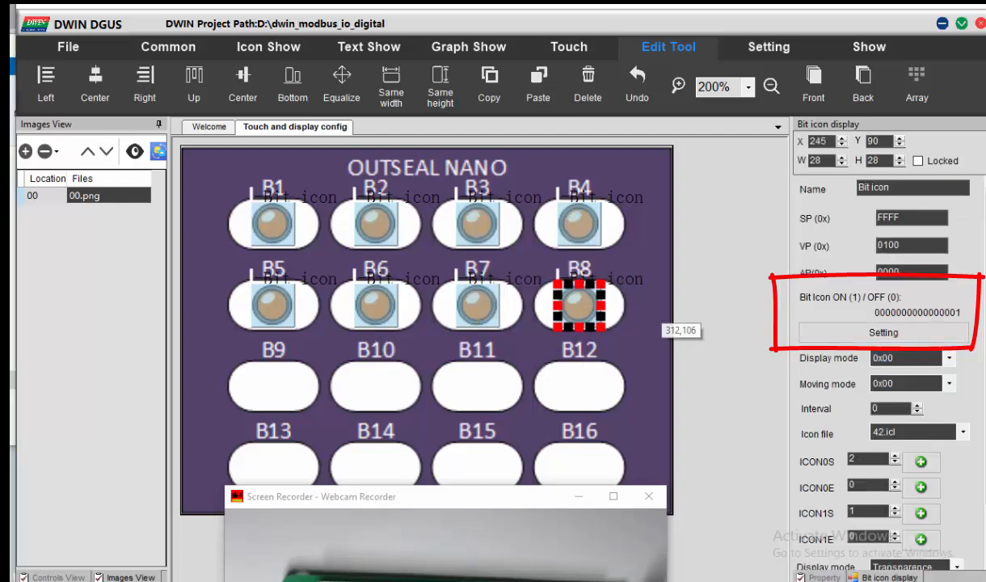
{"action": "left_click", "coordinate": [883, 332]}
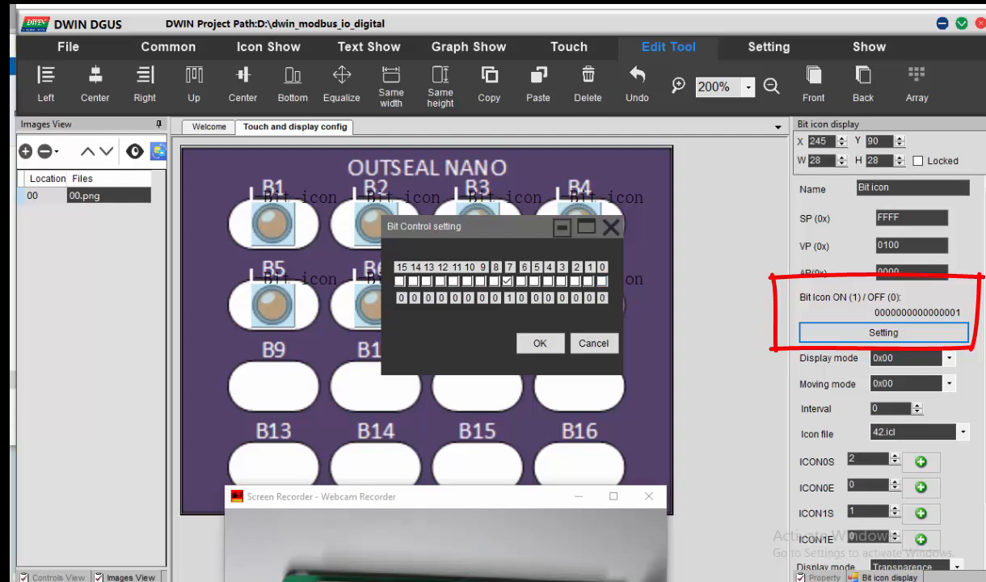
{"action": "left_click", "coordinate": [540, 344]}
Step: Review the bit ON/OFF assignment of each bit icon from B1 to B8
{"action": "left_click", "coordinate": [274, 231]}
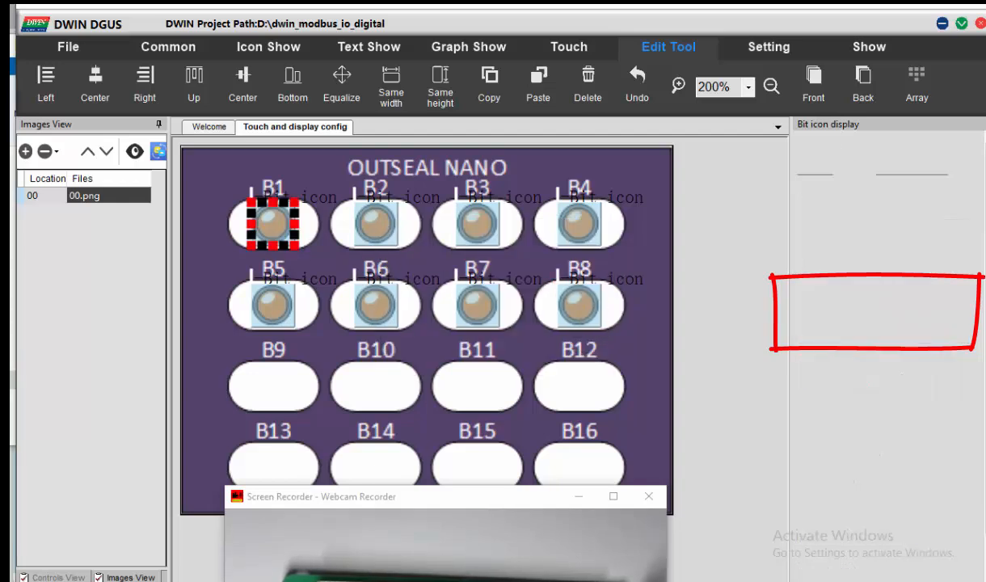
{"action": "left_click", "coordinate": [376, 225]}
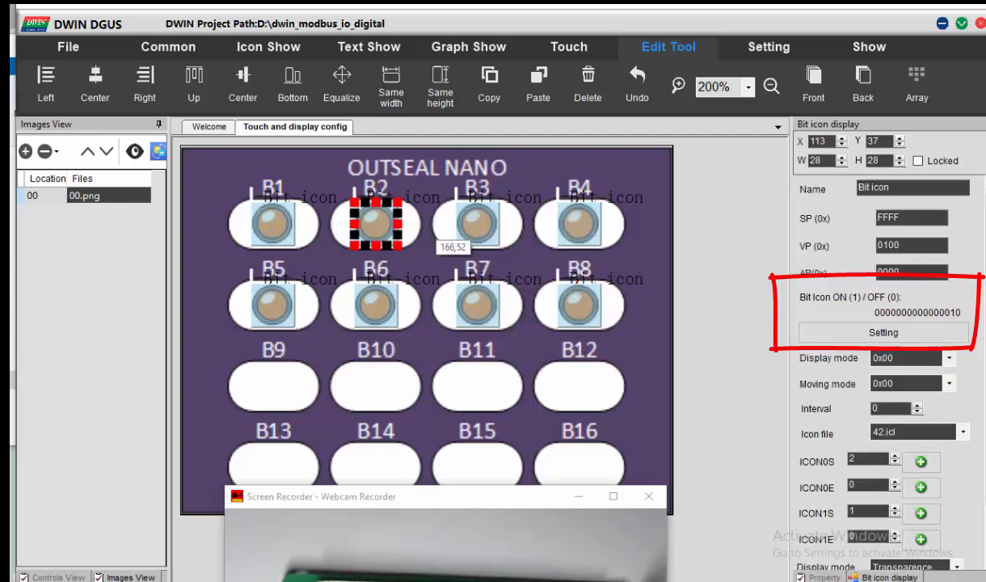
{"action": "left_click", "coordinate": [469, 226]}
{"action": "left_click", "coordinate": [576, 226]}
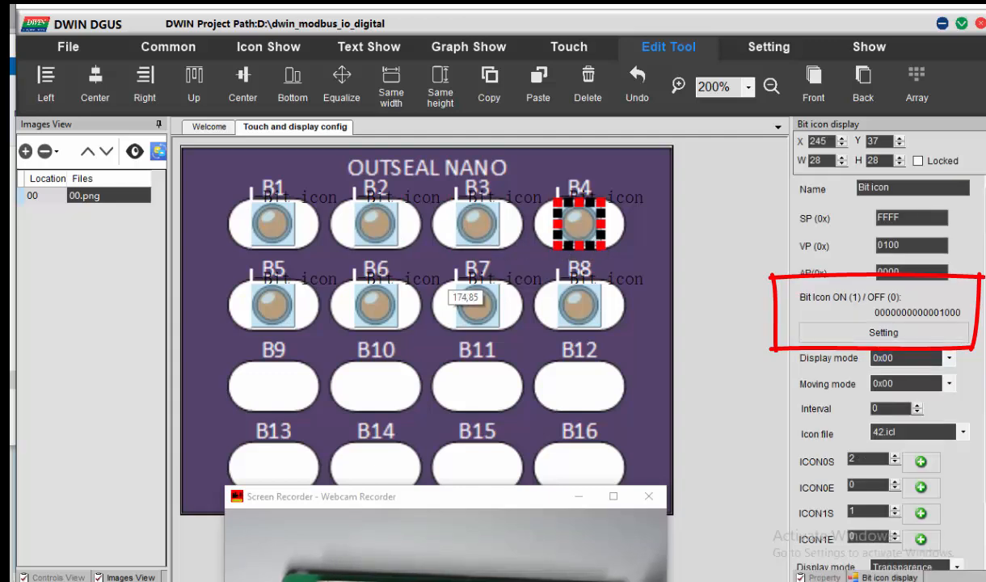
{"action": "left_click", "coordinate": [285, 305]}
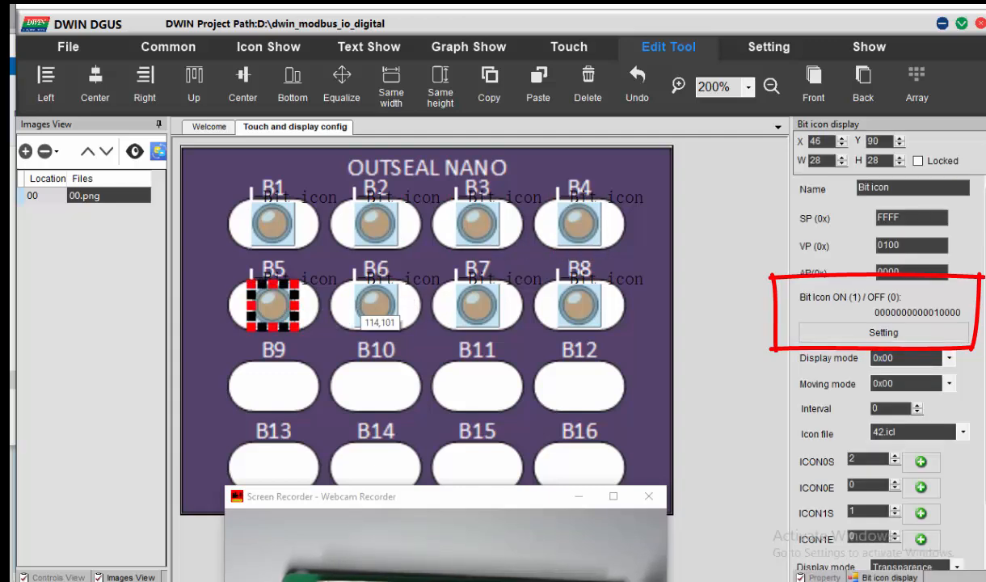
{"action": "left_click", "coordinate": [376, 305]}
{"action": "left_click", "coordinate": [477, 305]}
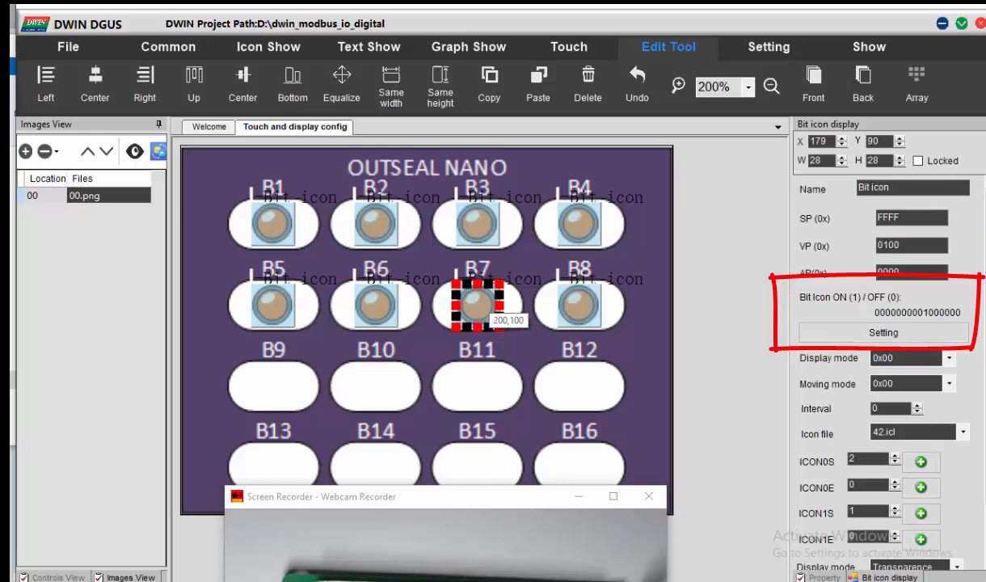
{"action": "left_click", "coordinate": [579, 306]}
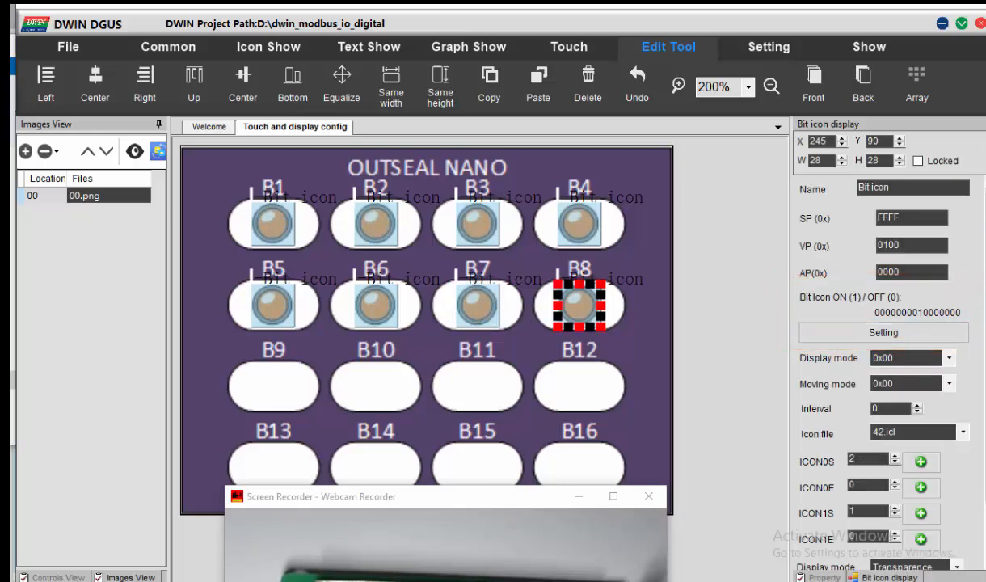
{"action": "left_click", "coordinate": [644, 331]}
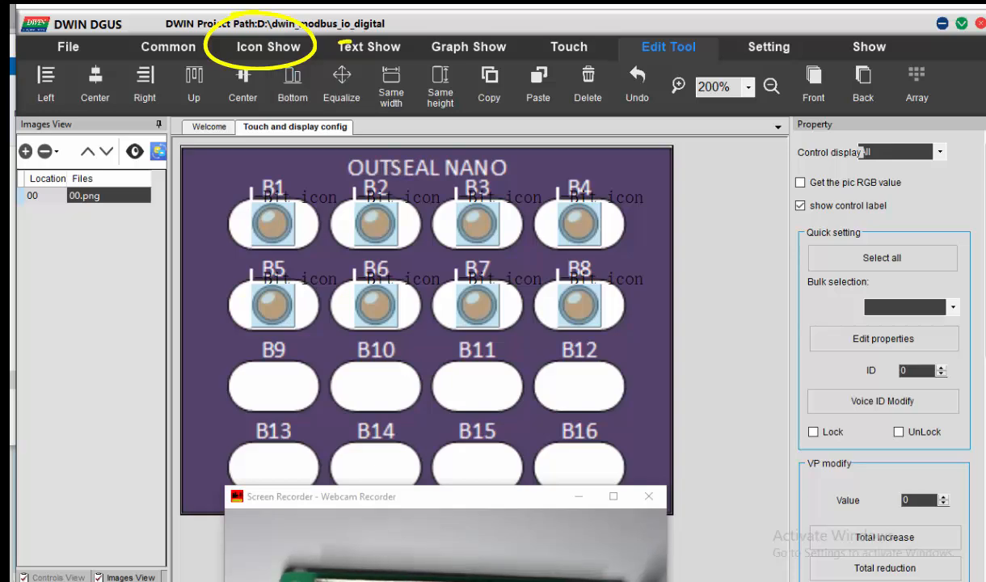
Step: Place a bit icon about 36 by 32 over button B9 and set its VP address to 110
{"action": "left_click", "coordinate": [268, 46]}
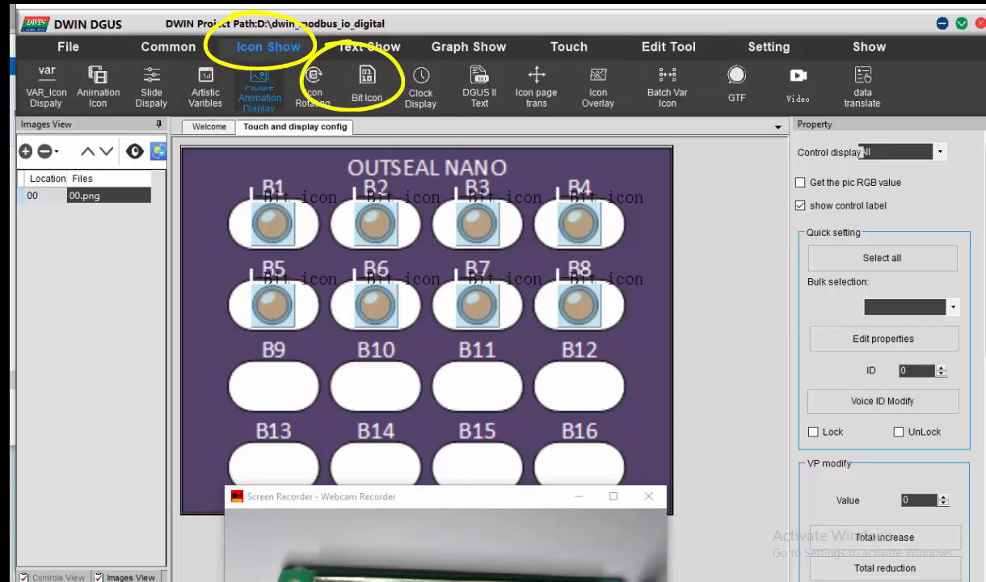
{"action": "left_click", "coordinate": [366, 80]}
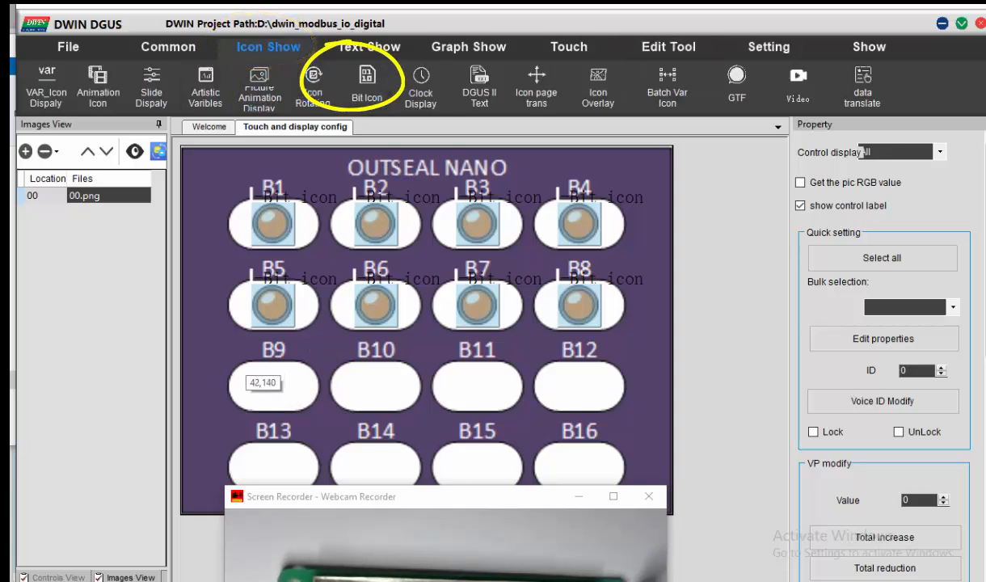
{"action": "left_click_drag", "start_coordinate": [245, 359], "coordinate": [301, 409]}
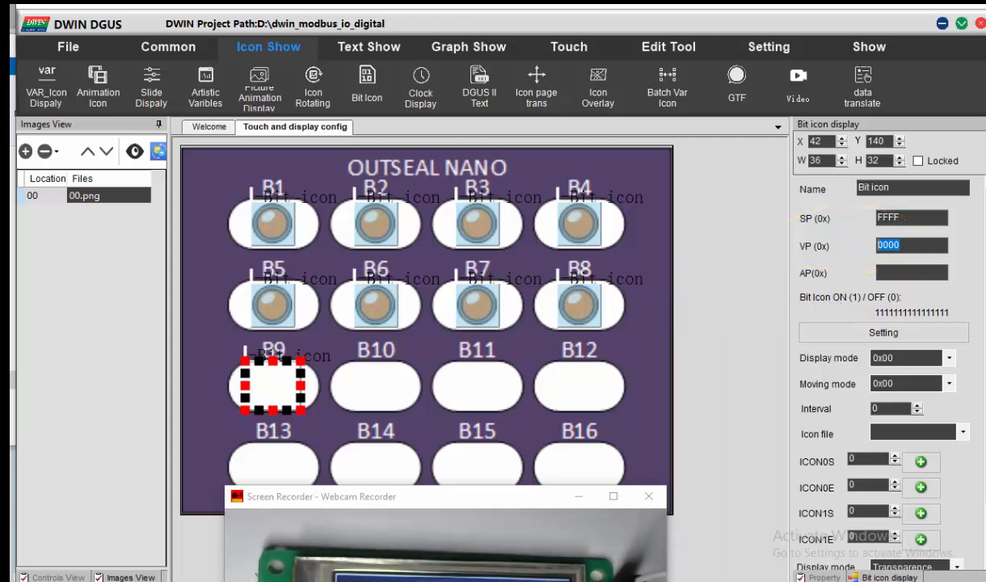
{"action": "type", "text": "110"}
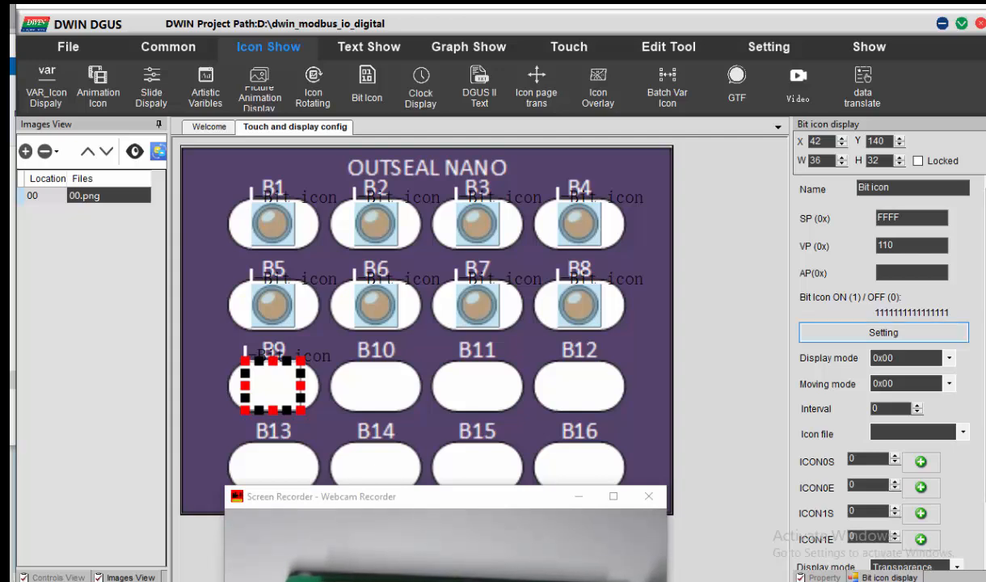
Step: Assign only bit 8 to the B9 bit icon
{"action": "left_click", "coordinate": [884, 332]}
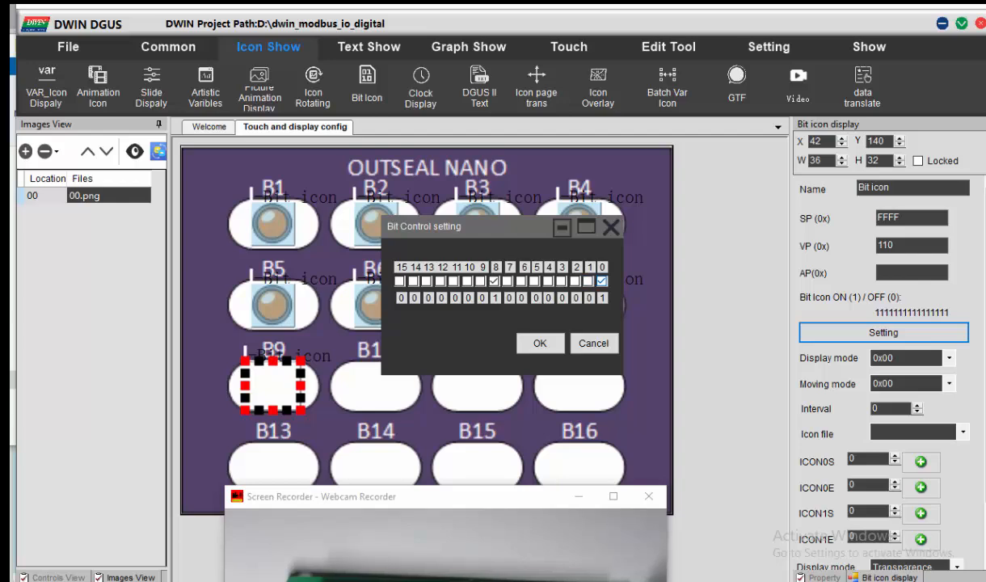
{"action": "left_click", "coordinate": [602, 282]}
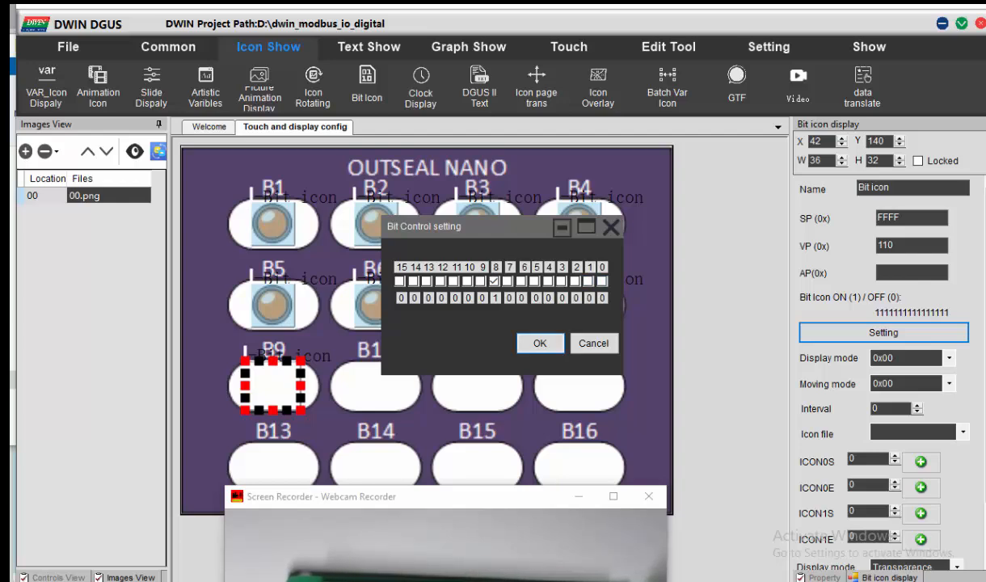
{"action": "left_click", "coordinate": [540, 343]}
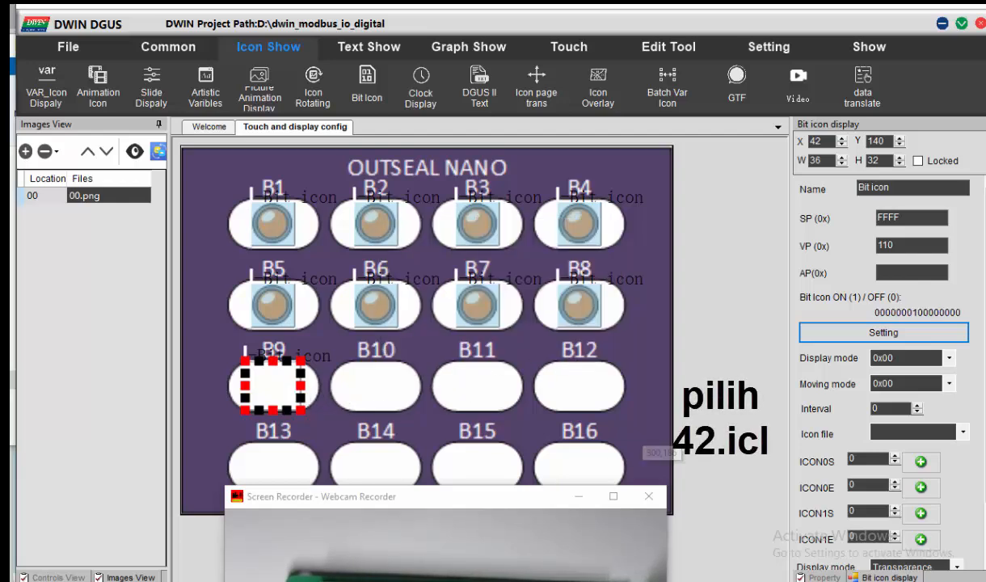
Step: Set the B9 bit icon's icon file to 42.icl and choose icon 4, the orange OFF switch, as ICON0S
{"action": "left_click", "coordinate": [917, 432]}
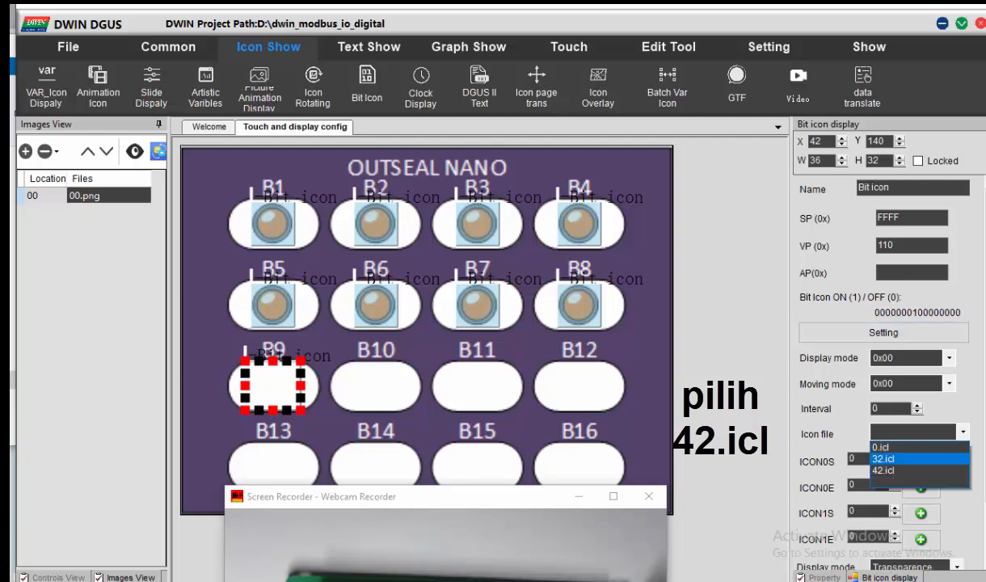
{"action": "left_click", "coordinate": [898, 468]}
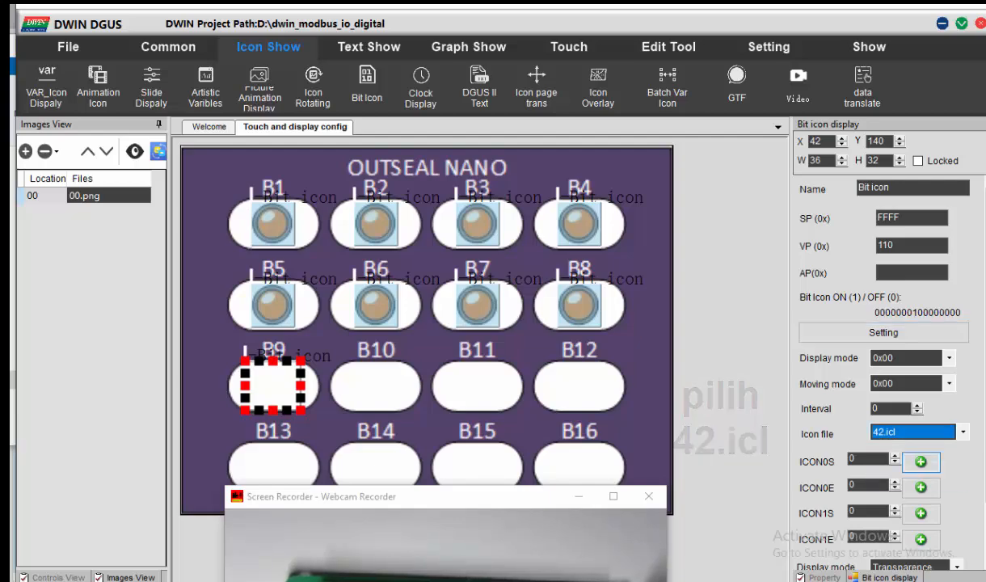
{"action": "left_click", "coordinate": [921, 461]}
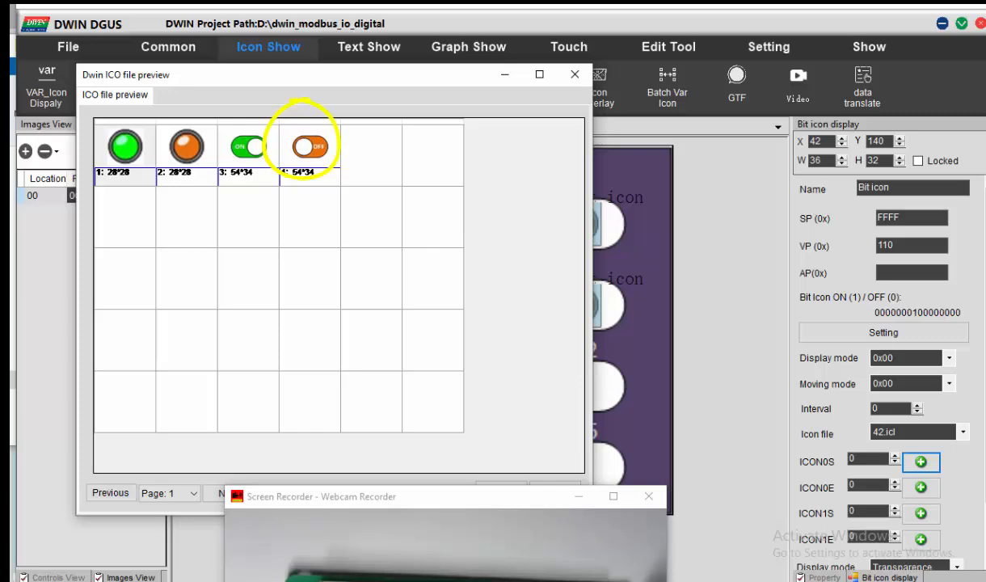
{"action": "left_click", "coordinate": [306, 148]}
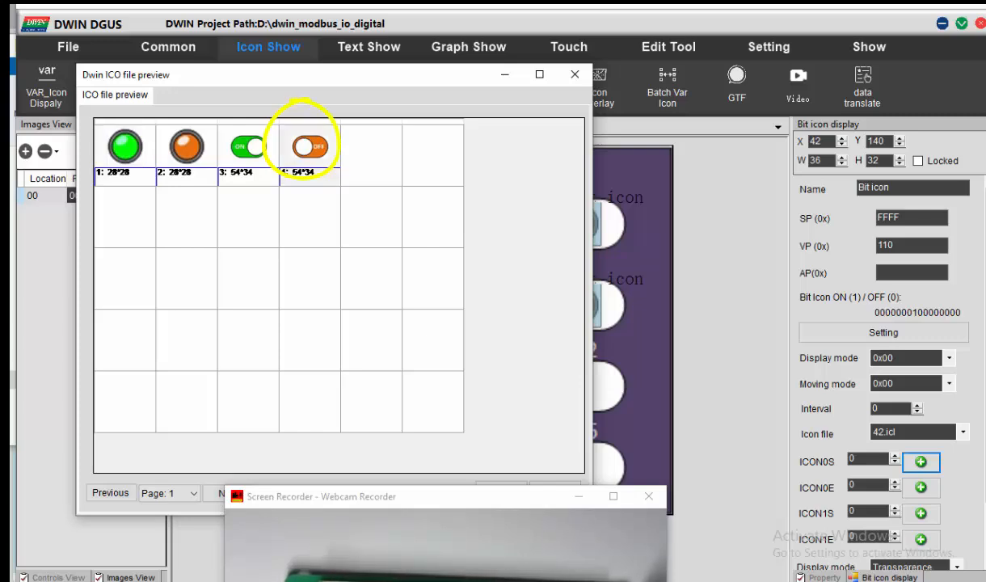
{"action": "left_click_drag", "start_coordinate": [504, 497], "coordinate": [508, 521]}
{"action": "left_click", "coordinate": [503, 491]}
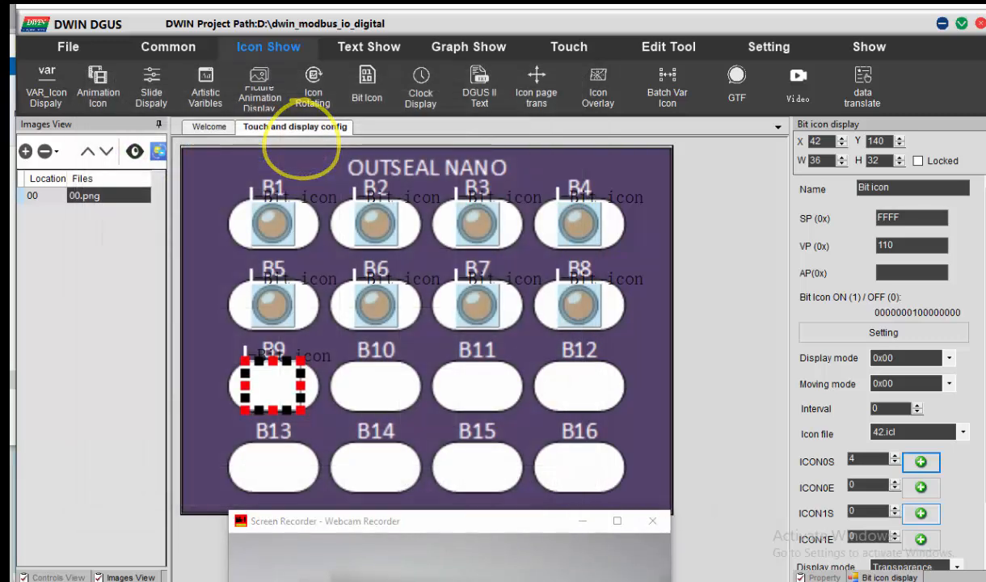
Step: Choose icon 3, the green ON switch, as the B9 icon's ICON1S and reposition the icon over button B9 at about X 34, Y 139
{"action": "left_click", "coordinate": [921, 512]}
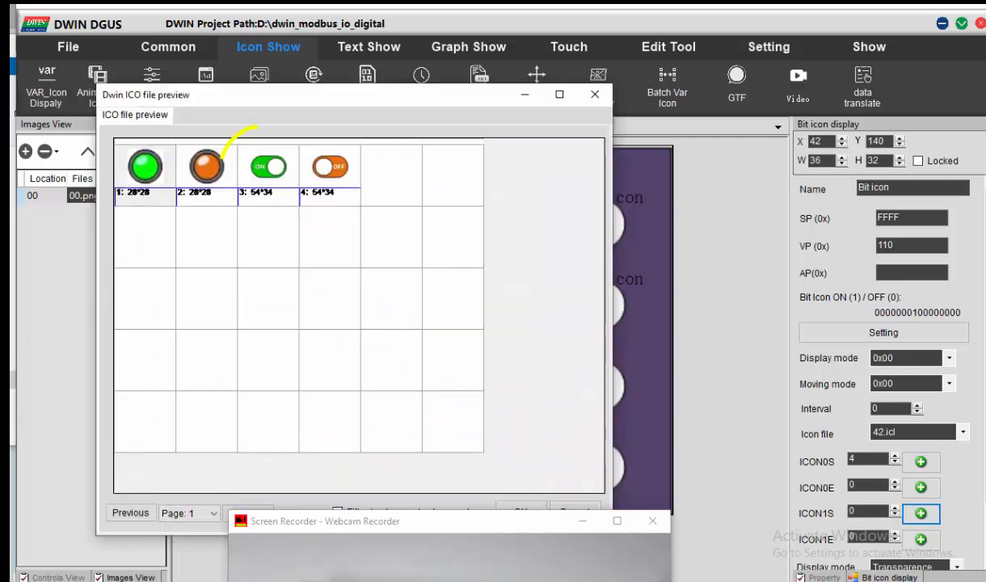
{"action": "left_click", "coordinate": [259, 162]}
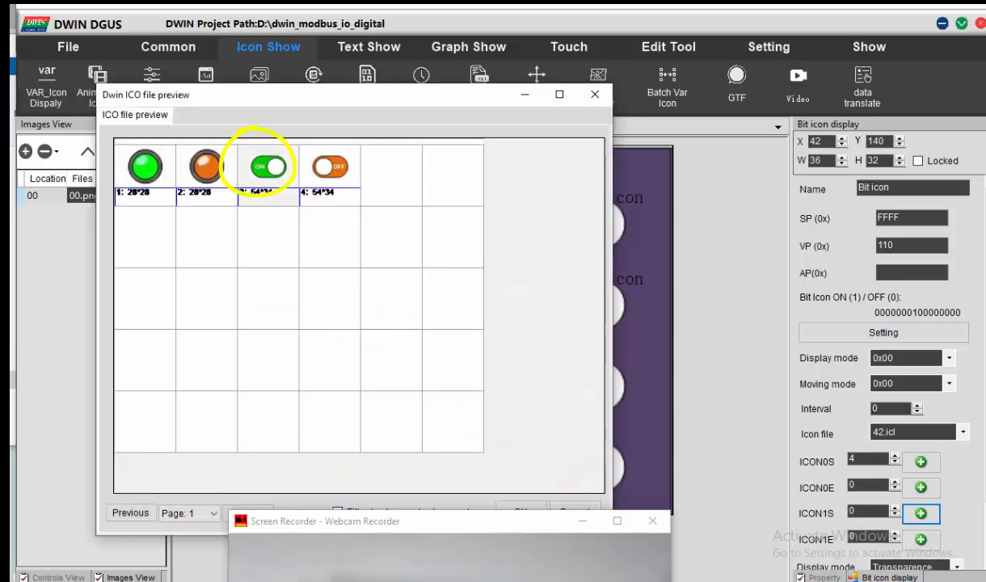
{"action": "left_click_drag", "start_coordinate": [488, 521], "coordinate": [497, 552]}
{"action": "double_click", "coordinate": [259, 164]}
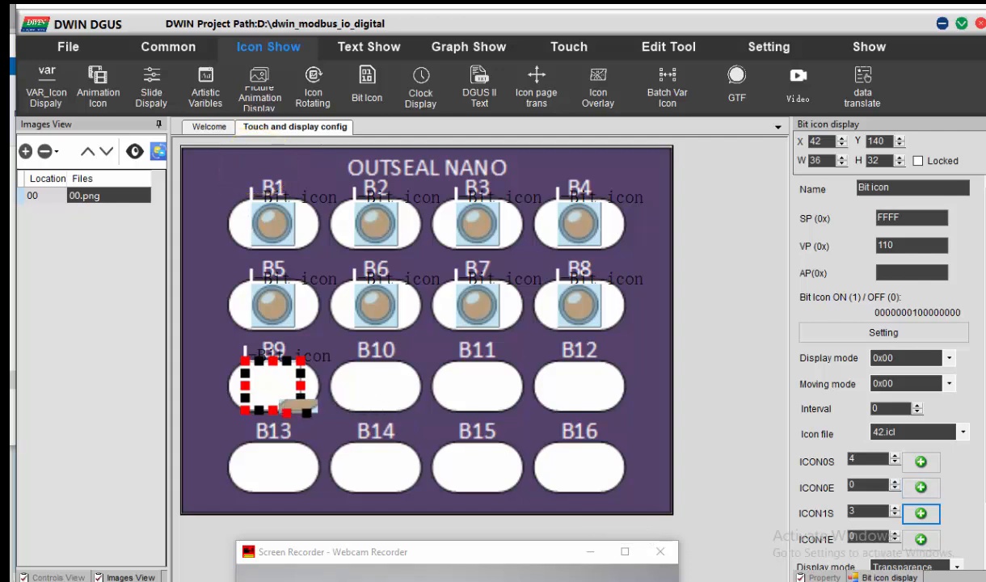
{"action": "left_click_drag", "start_coordinate": [280, 386], "coordinate": [262, 383]}
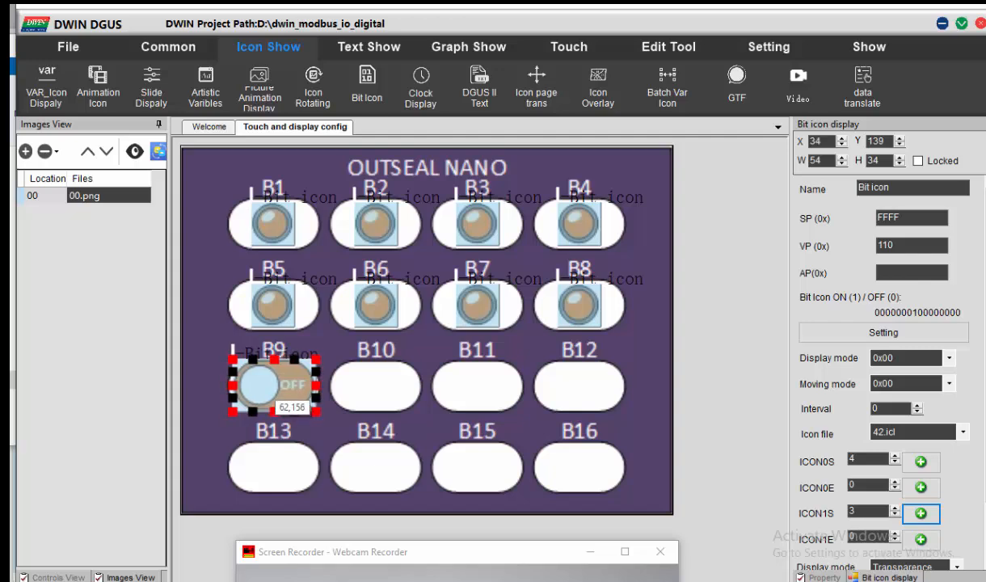
{"action": "left_click", "coordinate": [339, 349]}
Step: Copy the B9 bit icon onto button B10, and copy that pair of icons onto buttons B11 and B12
{"action": "left_click", "coordinate": [294, 366]}
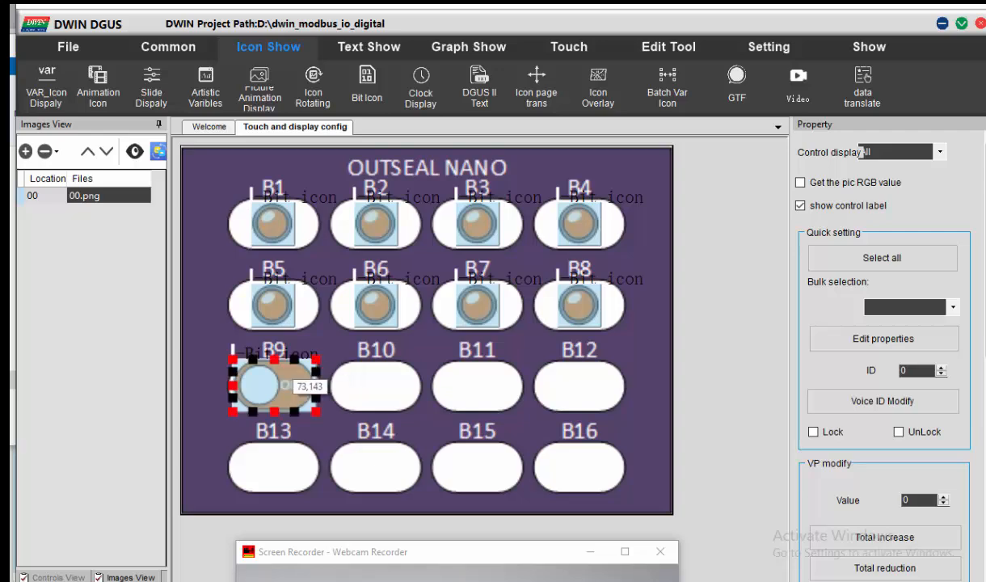
{"action": "left_click_drag", "start_coordinate": [294, 366], "coordinate": [394, 370]}
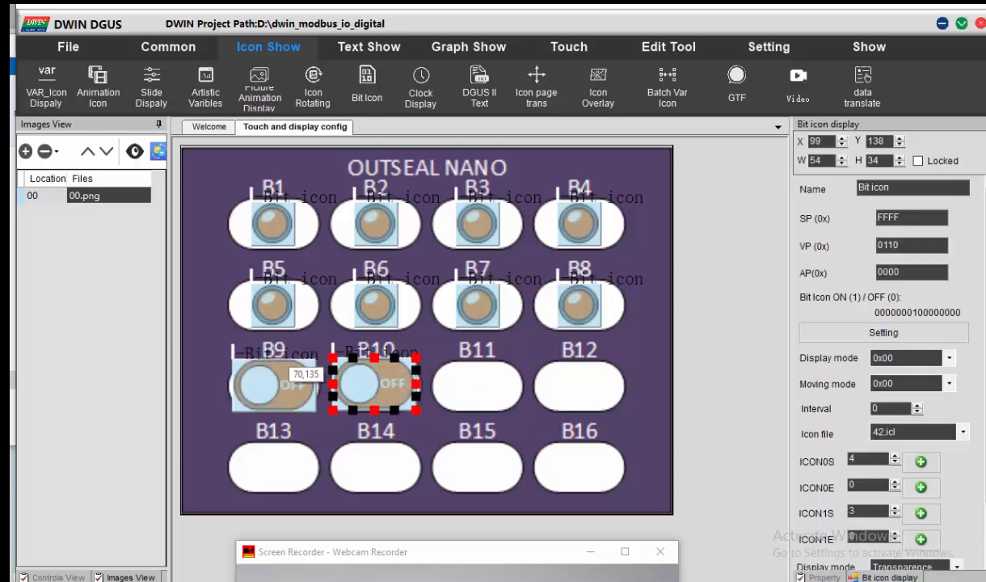
{"action": "left_click_drag", "start_coordinate": [222, 346], "coordinate": [424, 416]}
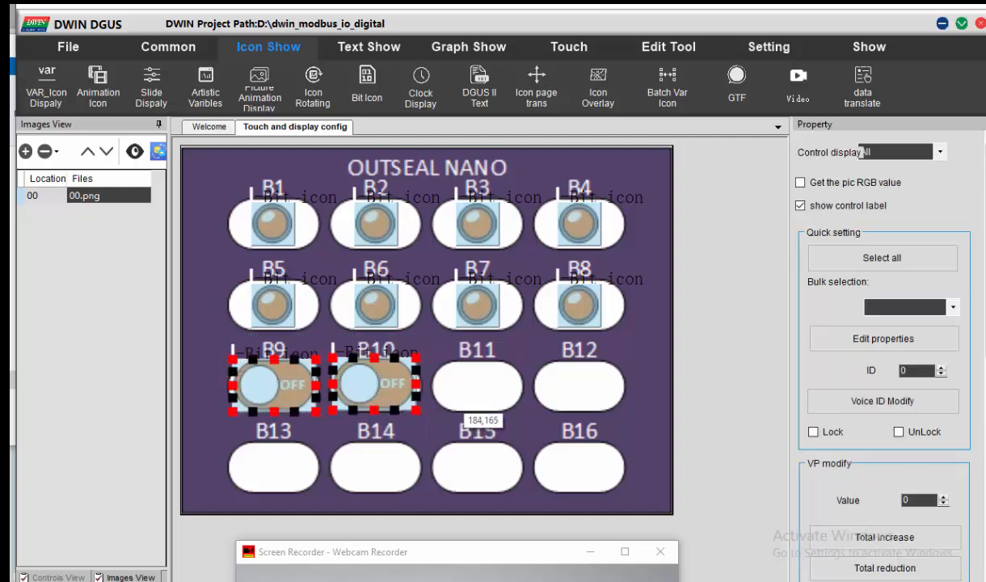
{"action": "left_click_drag", "start_coordinate": [350, 387], "coordinate": [576, 394]}
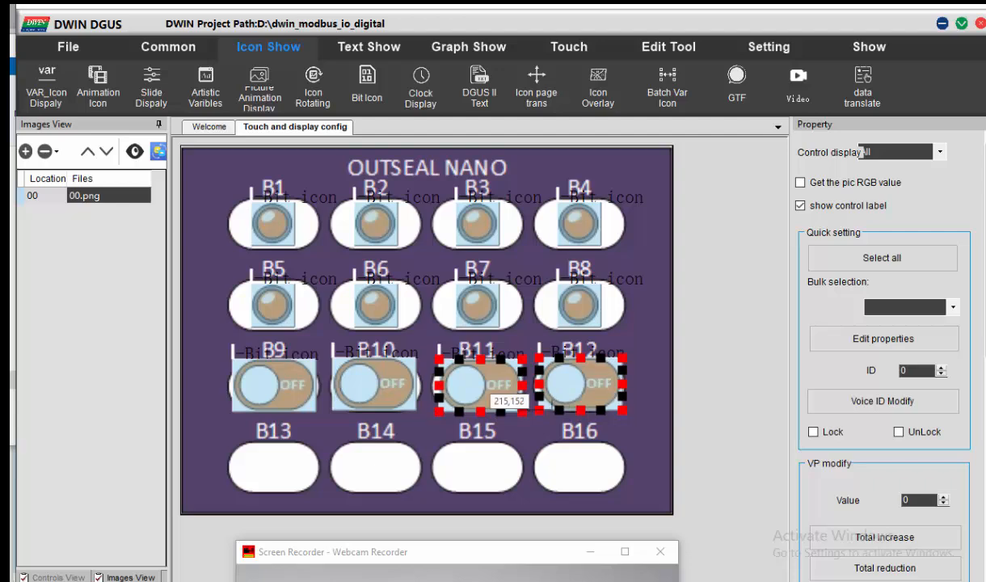
Step: Copy the row of four bit icons from B9–B12 onto buttons B13–B16
{"action": "left_click_drag", "start_coordinate": [212, 340], "coordinate": [637, 417]}
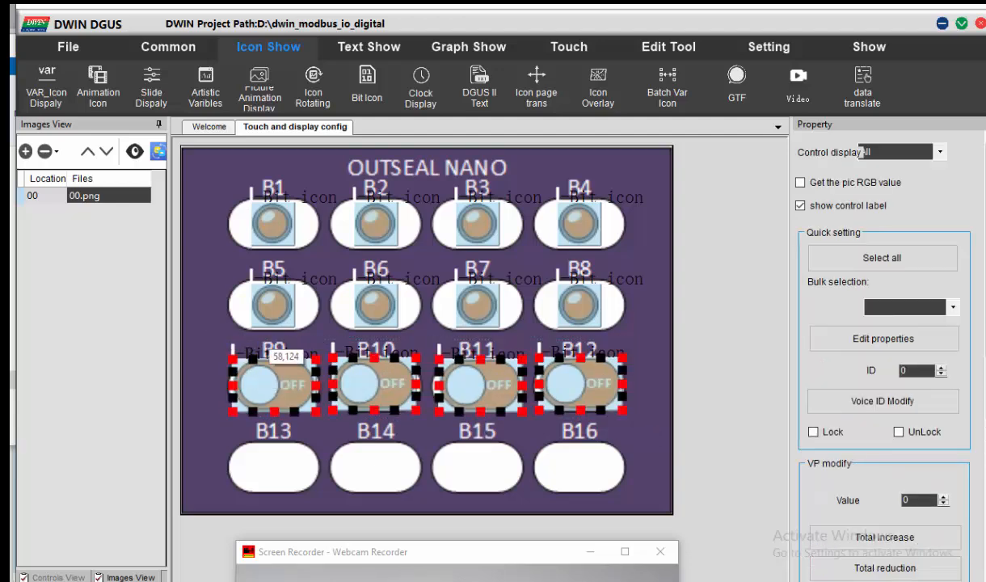
{"action": "left_click_drag", "start_coordinate": [279, 370], "coordinate": [296, 466]}
{"action": "left_click", "coordinate": [215, 396]}
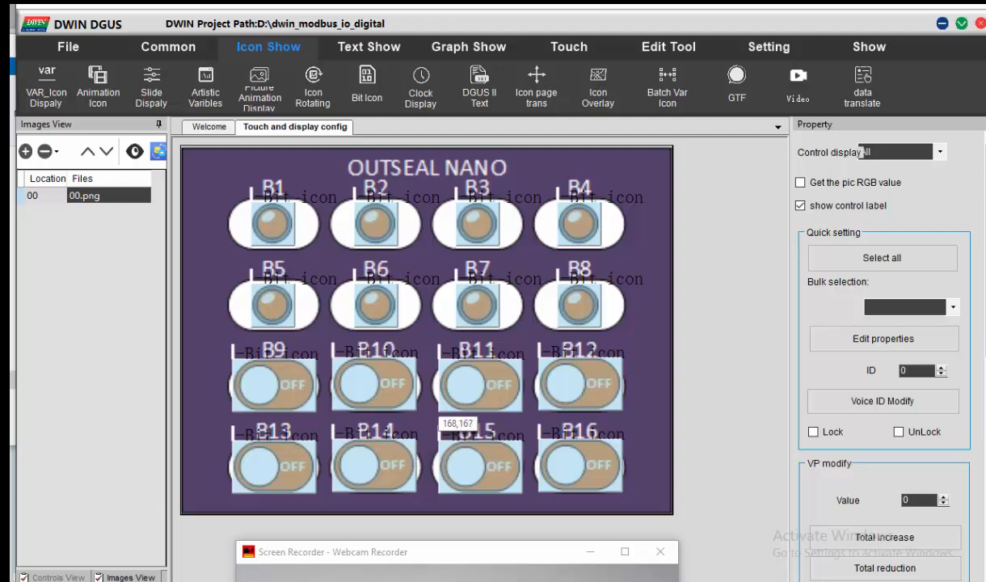
Step: Nudge the bit icons on B11, B12, B14, B15 and B16 sideways to centre them over their buttons
{"action": "left_click", "coordinate": [498, 395]}
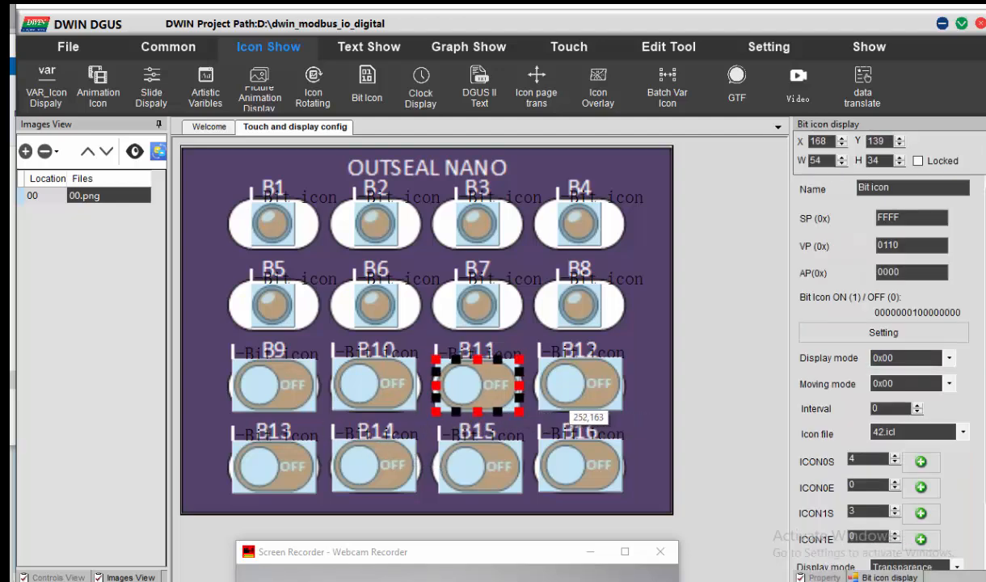
{"action": "left_click", "coordinate": [572, 400]}
{"action": "left_click", "coordinate": [639, 398]}
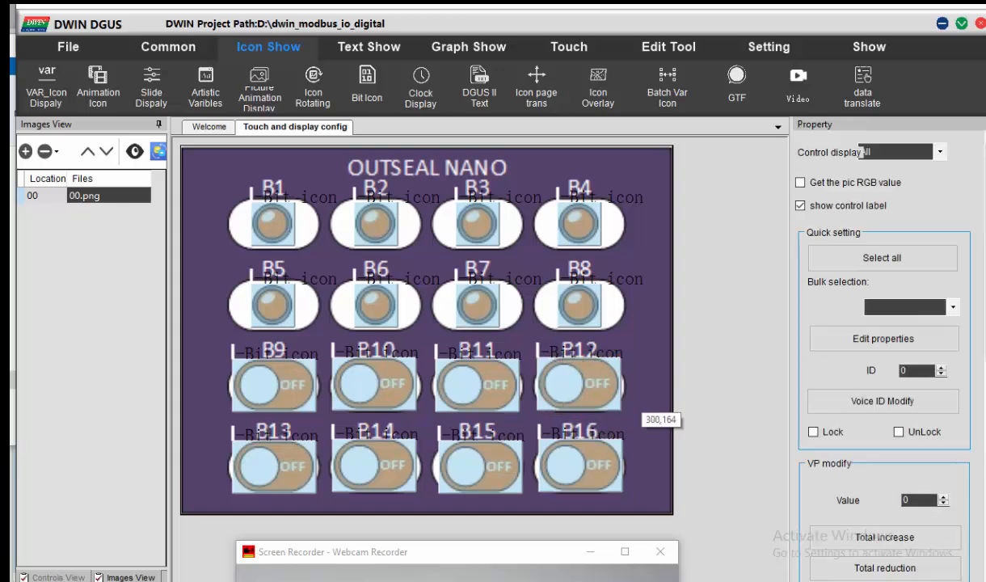
{"action": "left_click", "coordinate": [588, 459]}
{"action": "left_click", "coordinate": [477, 465]}
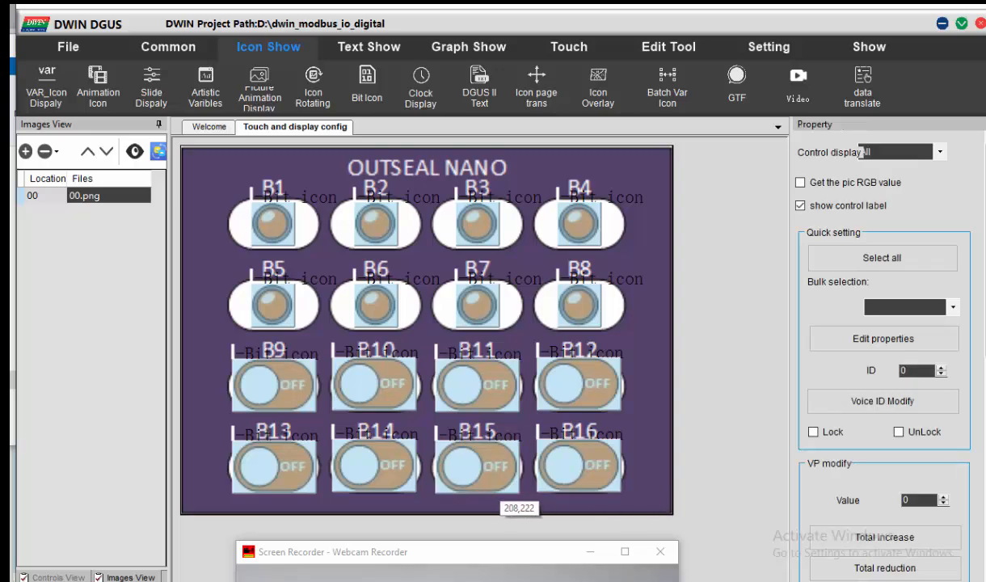
{"action": "left_click", "coordinate": [398, 479]}
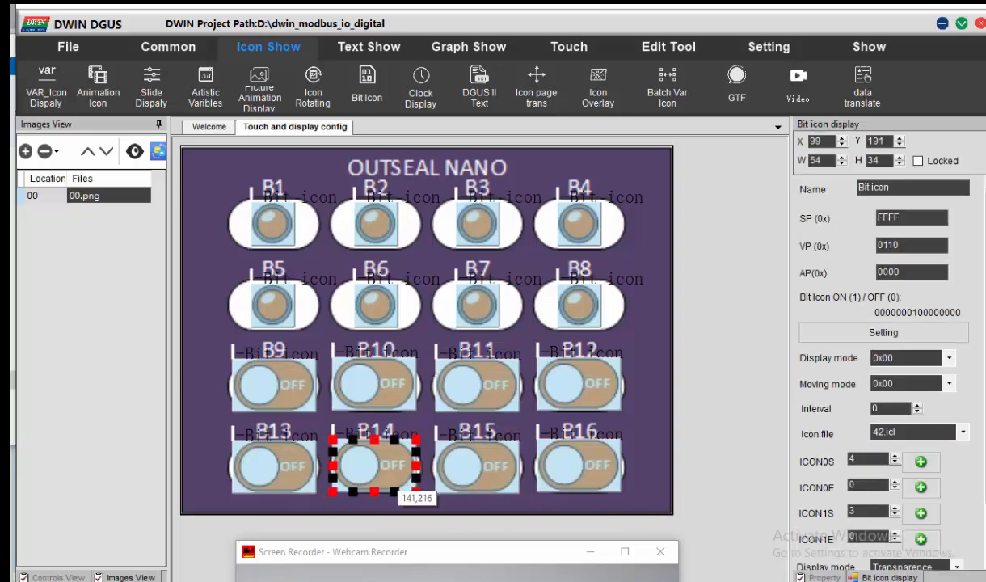
{"action": "left_click", "coordinate": [372, 380]}
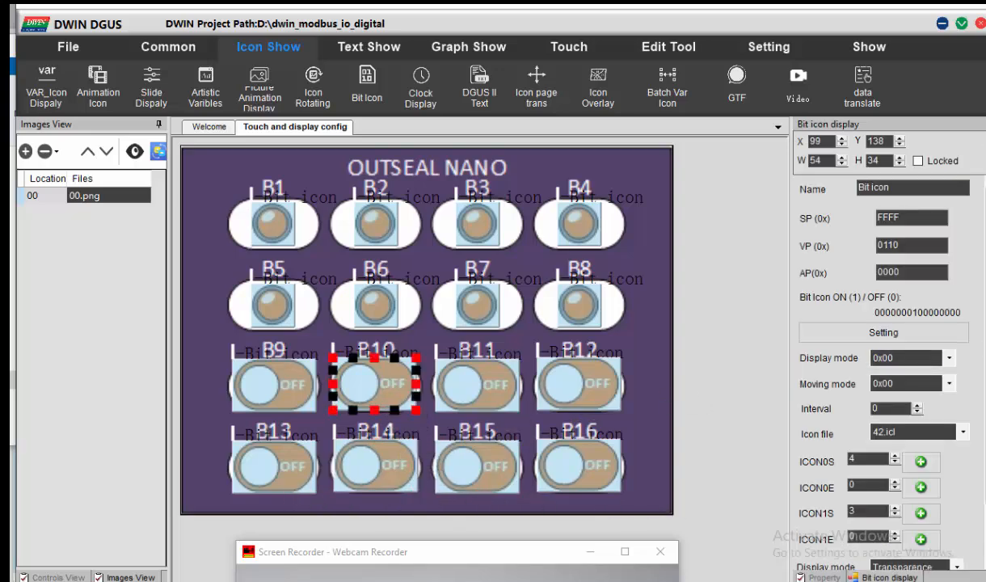
Step: Align the upper edges of the B9–B12 bit icons, using the B9 icon as the reference
{"action": "left_click", "coordinate": [670, 380]}
{"action": "left_click_drag", "start_coordinate": [209, 341], "coordinate": [621, 405]}
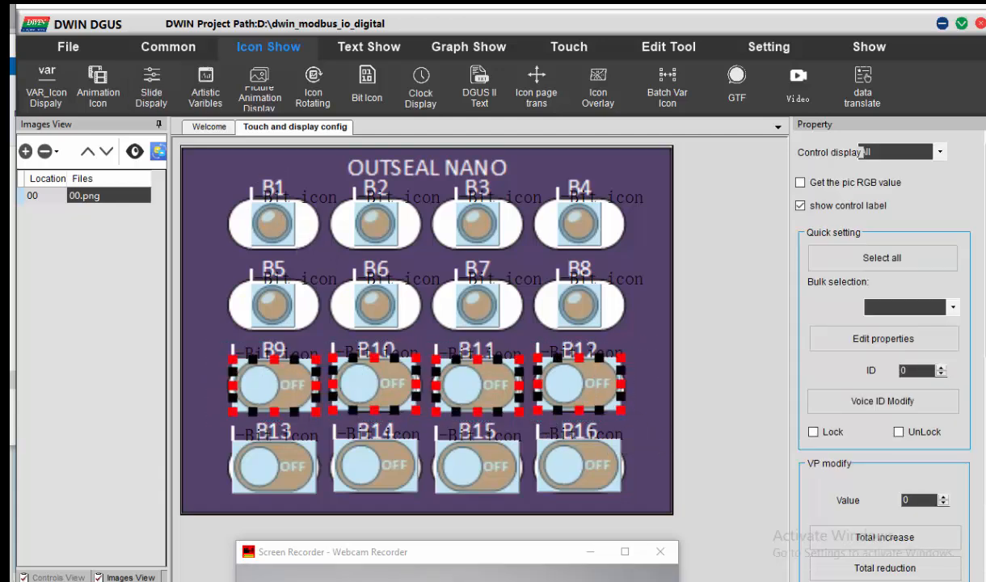
{"action": "mouse_move", "coordinate": [669, 47]}
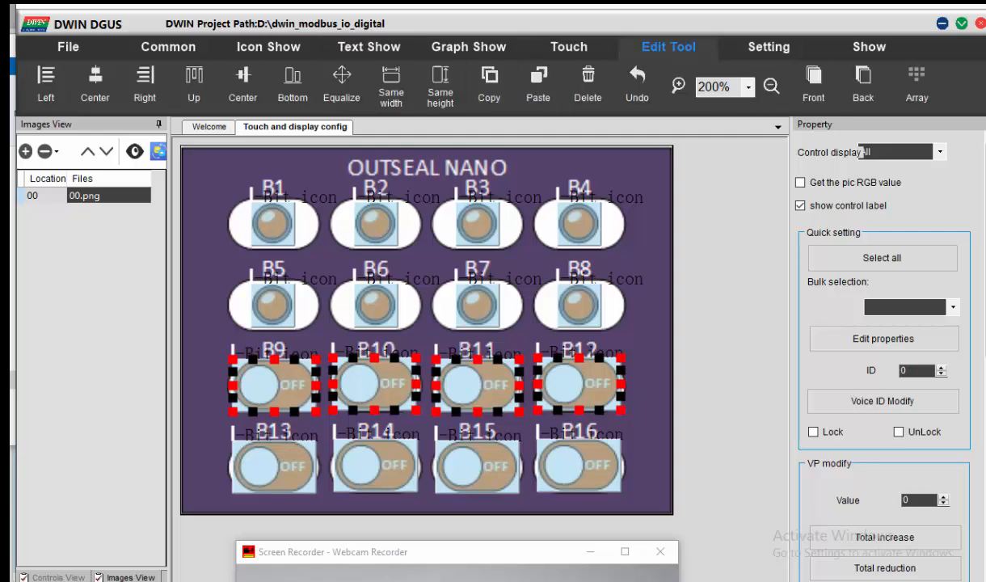
{"action": "left_click", "coordinate": [194, 81]}
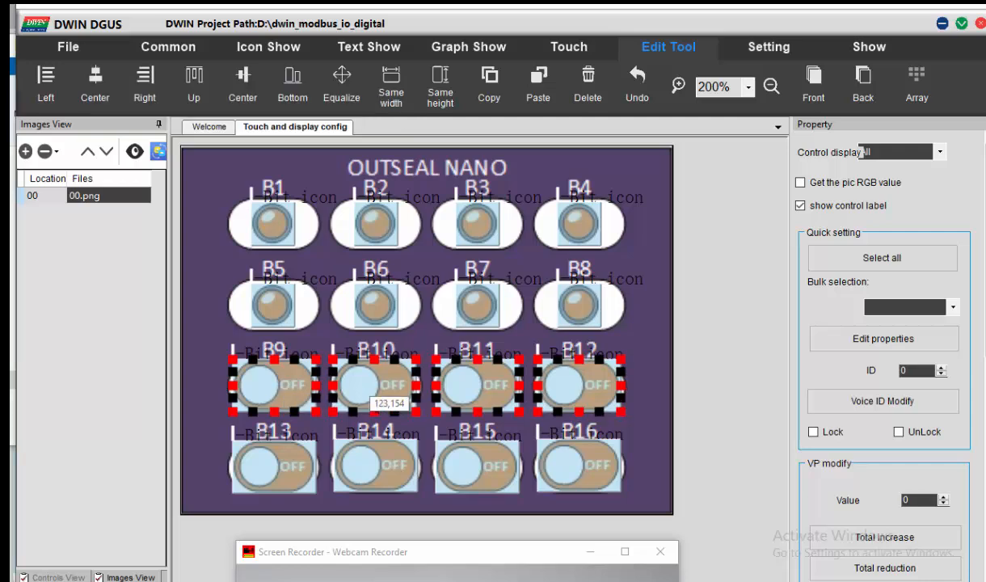
{"action": "left_click", "coordinate": [639, 398]}
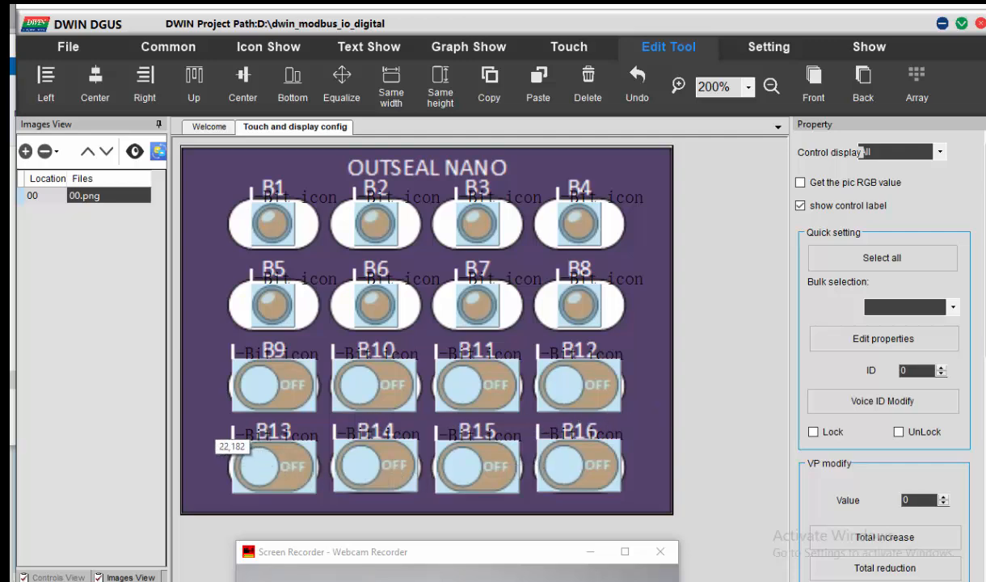
Step: Align the upper edges of the B13–B16 bit icons, using the B13 icon as the reference
{"action": "mouse_move", "coordinate": [208, 422]}
{"action": "left_mouse_down"}
{"action": "mouse_move", "coordinate": [348, 453]}
{"action": "mouse_move", "coordinate": [620, 478]}
{"action": "mouse_move", "coordinate": [650, 506]}
{"action": "left_mouse_up"}
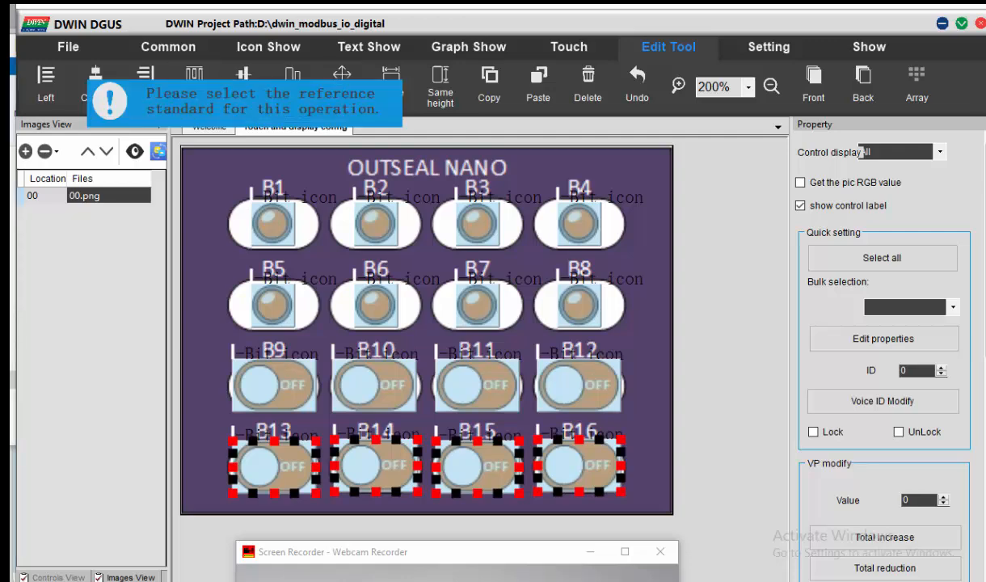
{"action": "left_click", "coordinate": [274, 462]}
{"action": "left_click", "coordinate": [663, 425]}
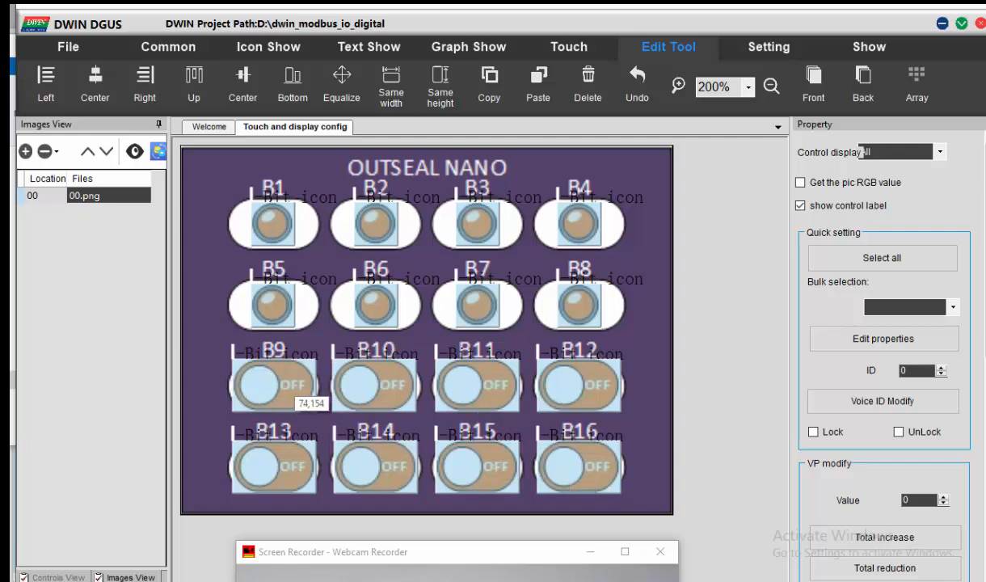
Step: Check the B9 icon's bit assignment and assign only bit 9 to the B10 bit icon
{"action": "left_click", "coordinate": [285, 381]}
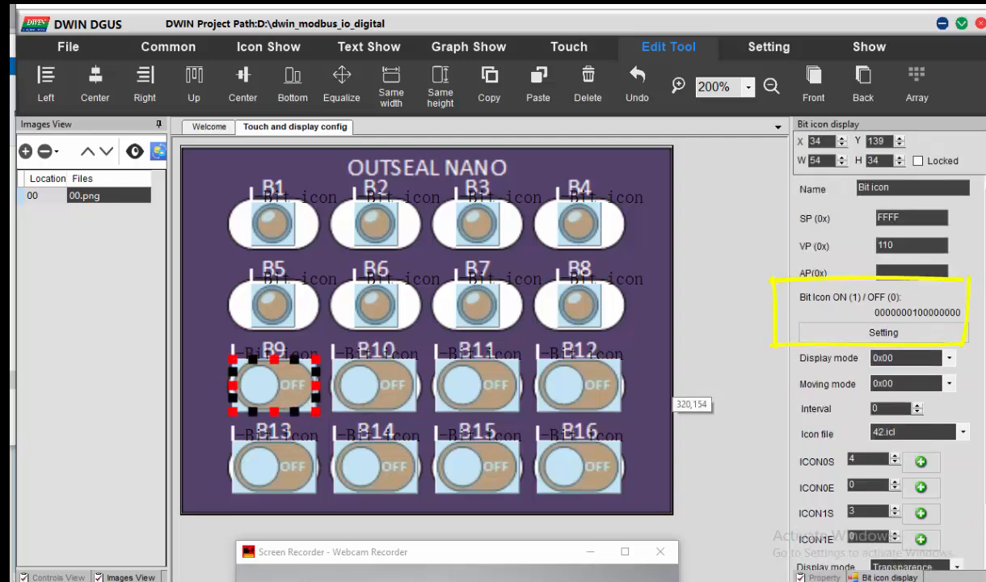
{"action": "left_click", "coordinate": [393, 394]}
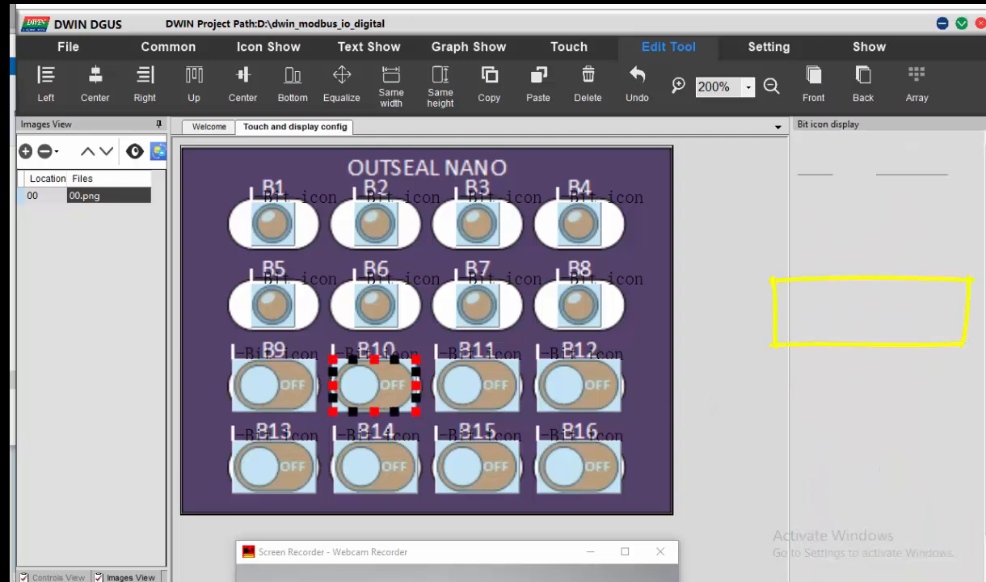
{"action": "left_click", "coordinate": [884, 333]}
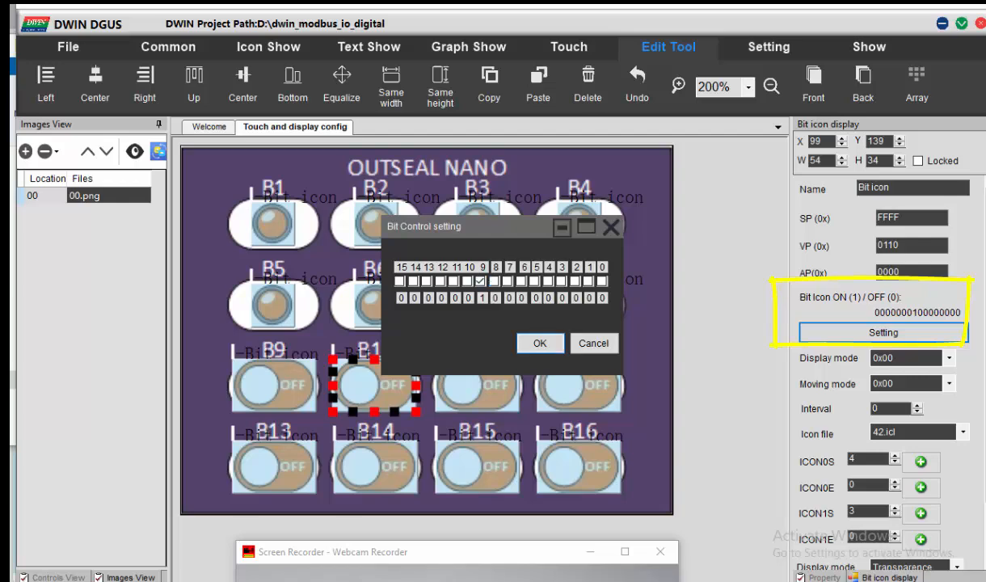
{"action": "left_click", "coordinate": [539, 343]}
Step: Assign only bit 10 to the B11 bit icon
{"action": "left_click", "coordinate": [479, 385]}
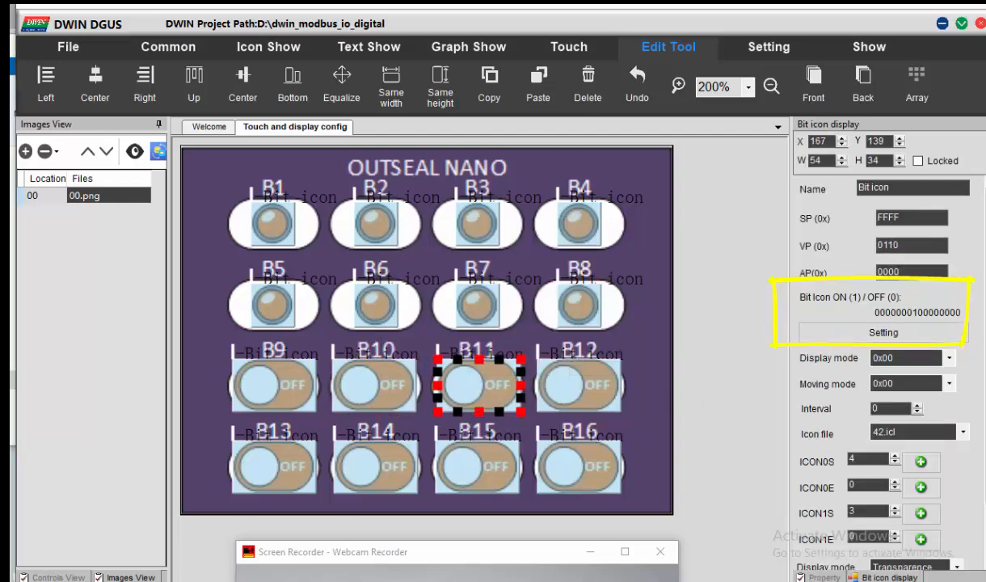
{"action": "left_click", "coordinate": [884, 333]}
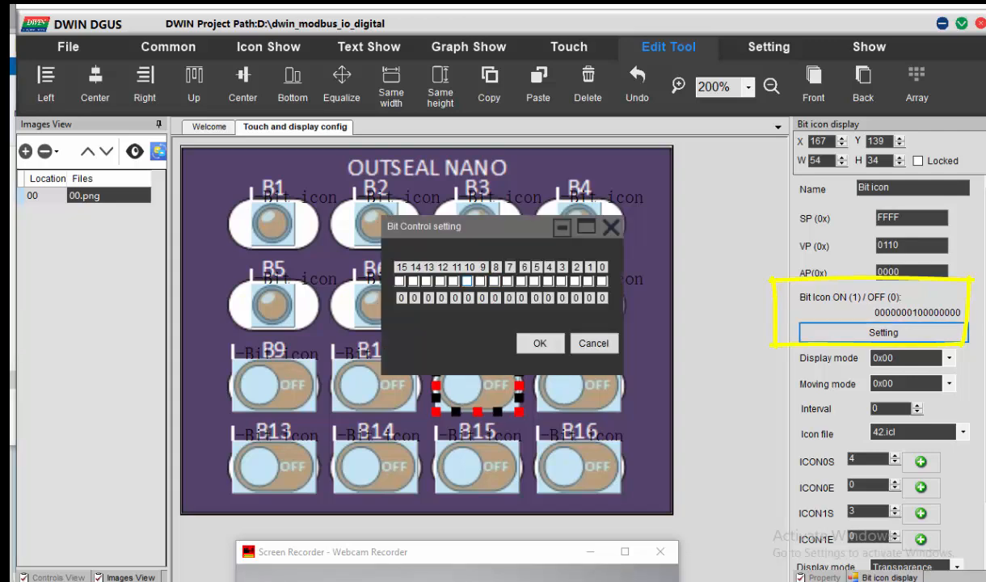
{"action": "left_click", "coordinate": [539, 343]}
Step: Assign only bit 11 to the B12 bit icon and only bit 12 to the B13 bit icon
{"action": "left_click", "coordinate": [582, 384]}
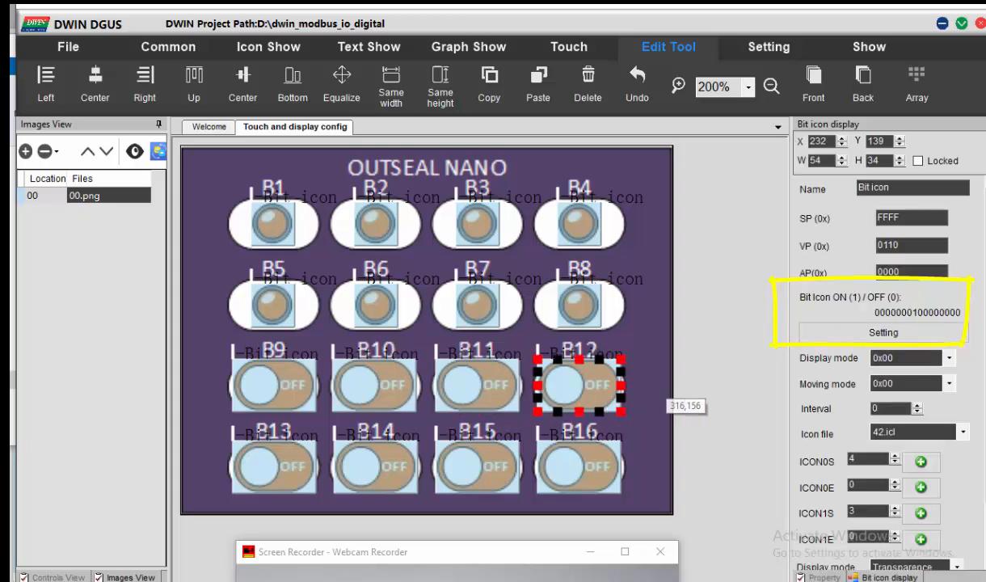
{"action": "left_click", "coordinate": [883, 332]}
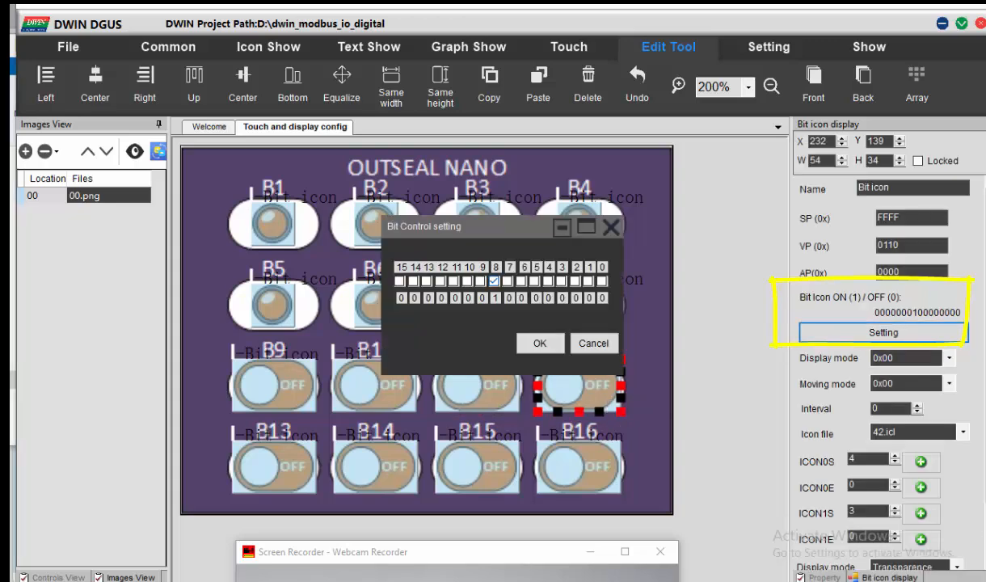
{"action": "left_click", "coordinate": [539, 343]}
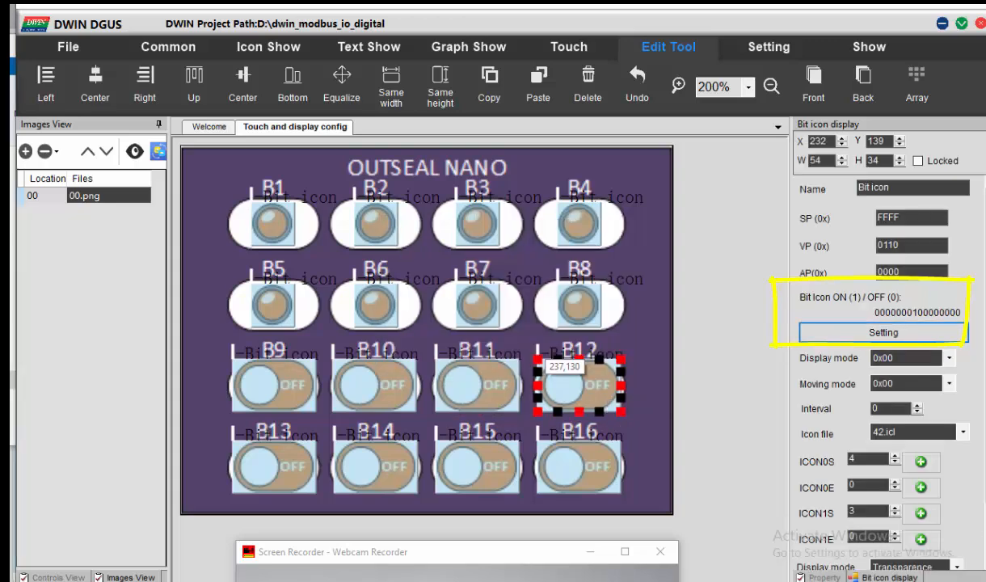
{"action": "left_click", "coordinate": [275, 465]}
{"action": "left_click", "coordinate": [884, 332]}
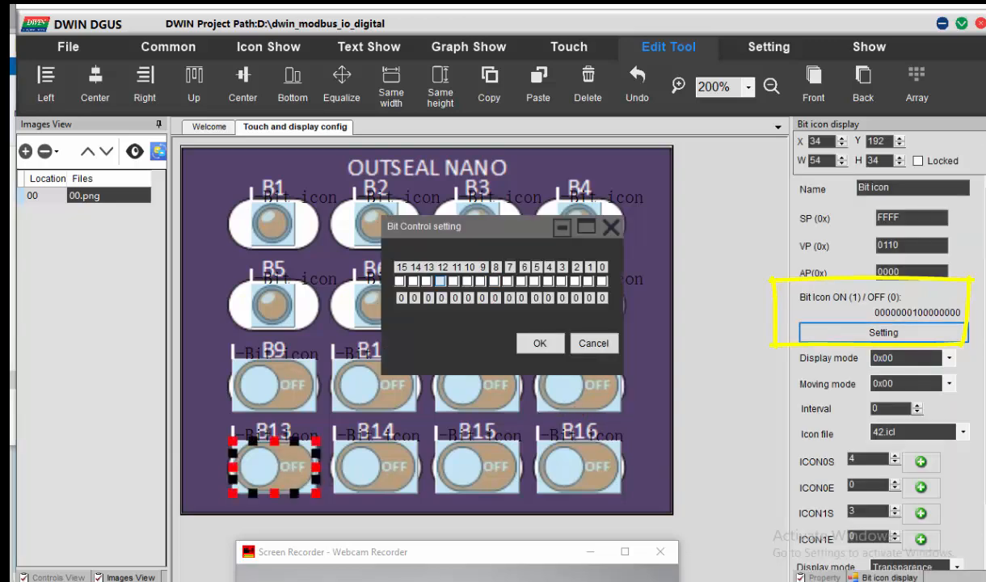
{"action": "left_click", "coordinate": [540, 342]}
Step: Assign only bit 13 to the B14 bit icon and only bit 14 to the B15 bit icon
{"action": "left_click", "coordinate": [377, 467]}
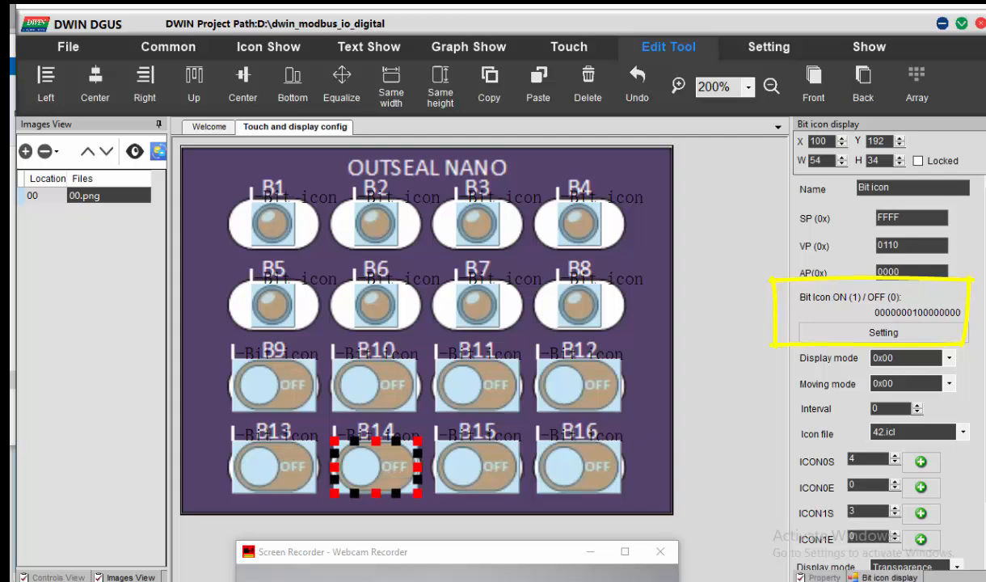
{"action": "left_click", "coordinate": [884, 332]}
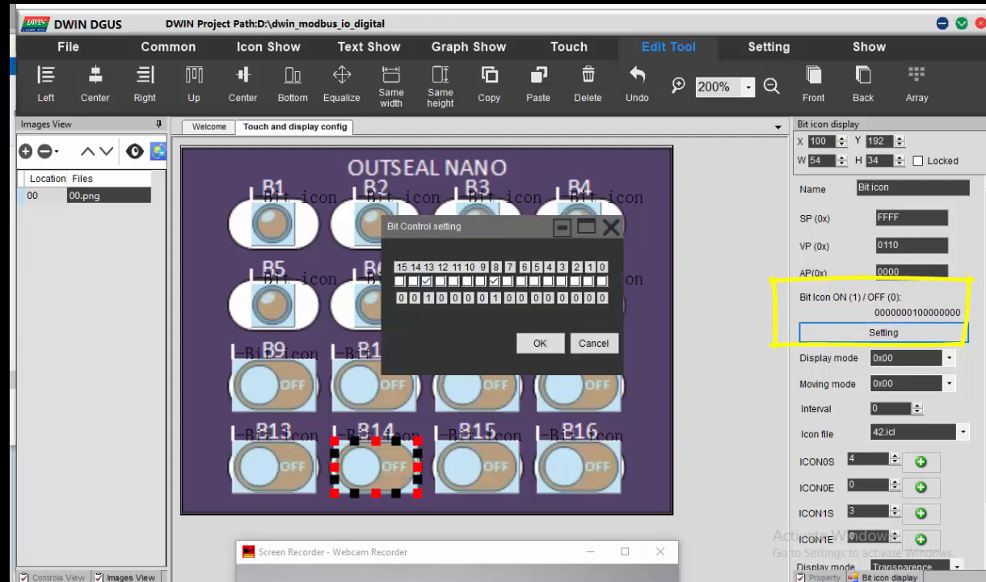
{"action": "left_click", "coordinate": [539, 343]}
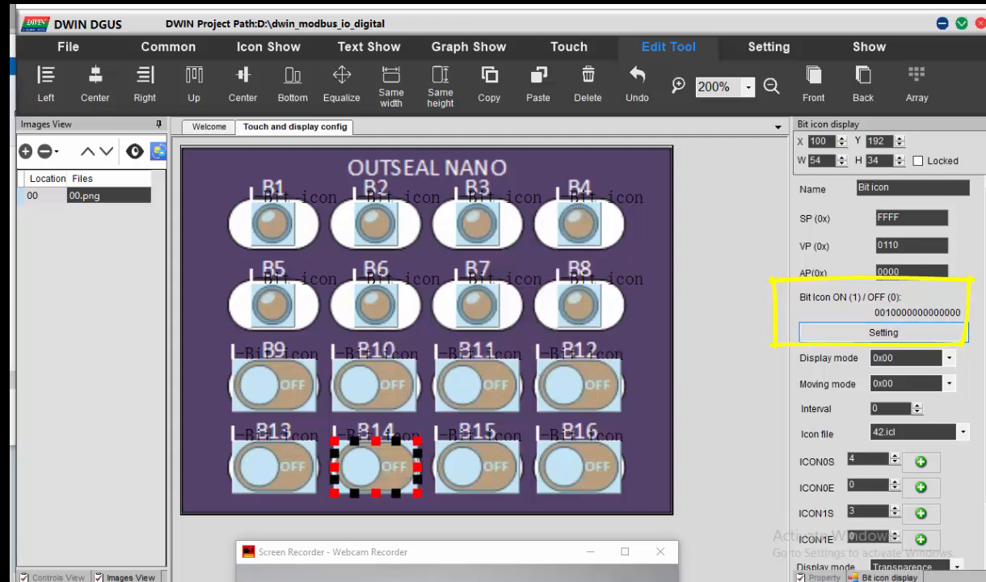
{"action": "left_click", "coordinate": [465, 468]}
{"action": "left_click", "coordinate": [884, 332]}
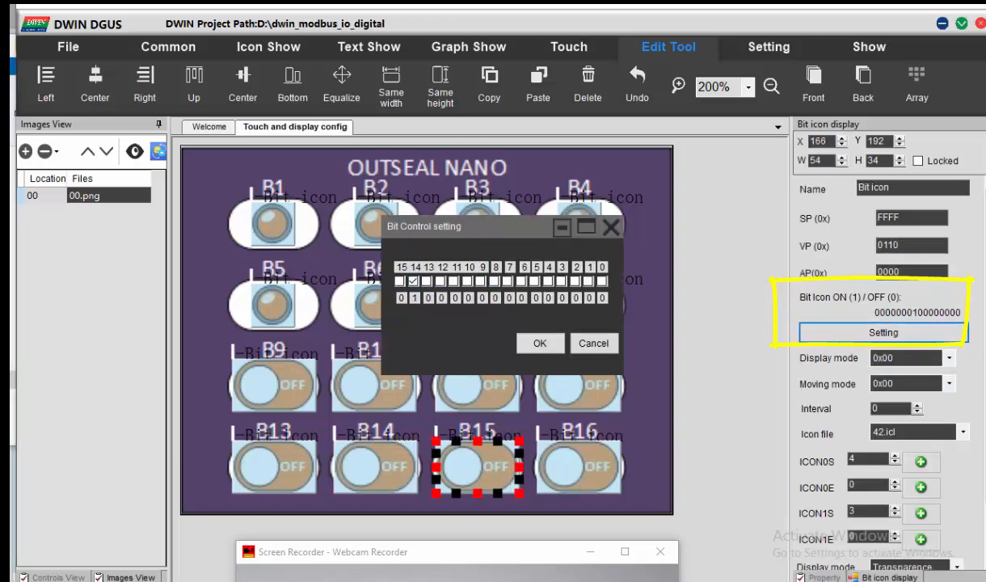
{"action": "left_click", "coordinate": [539, 343]}
Step: Assign only bit 15 to the B16 bit icon
{"action": "left_click", "coordinate": [579, 468]}
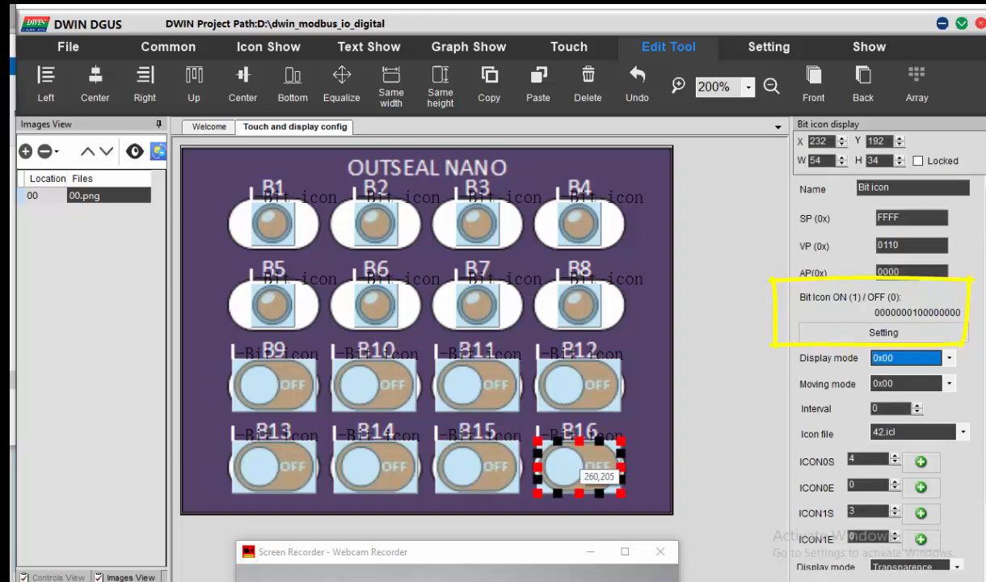
{"action": "left_click", "coordinate": [884, 332]}
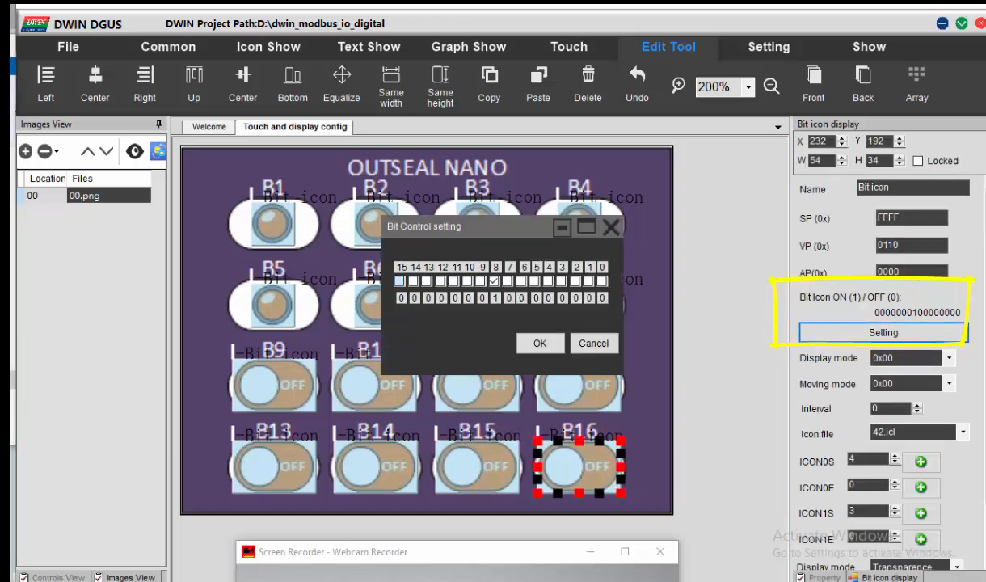
{"action": "left_click", "coordinate": [539, 343]}
Step: Check the bit assignment of each switch-style bit icon from B9 to B16
{"action": "left_click", "coordinate": [272, 387]}
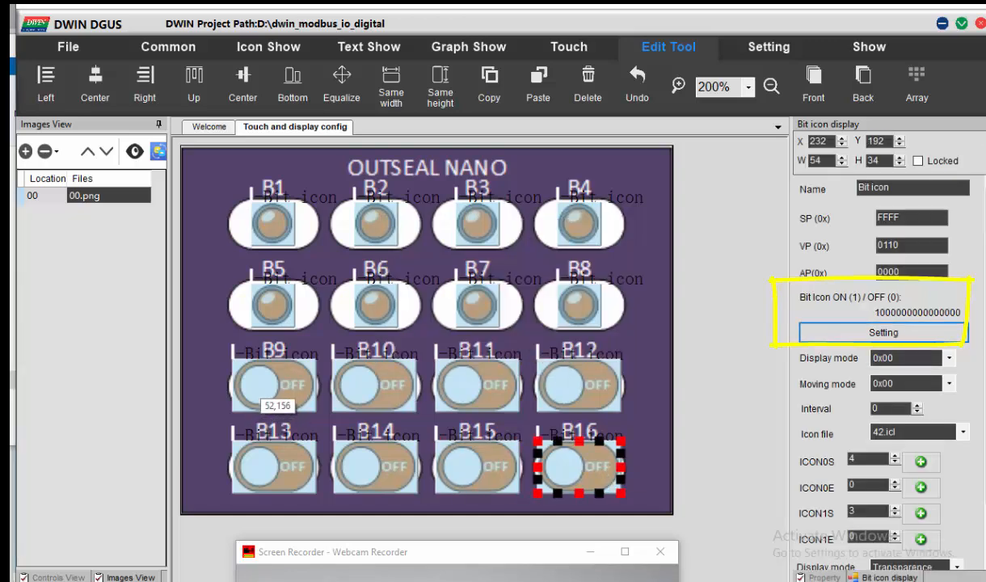
{"action": "left_click", "coordinate": [356, 383]}
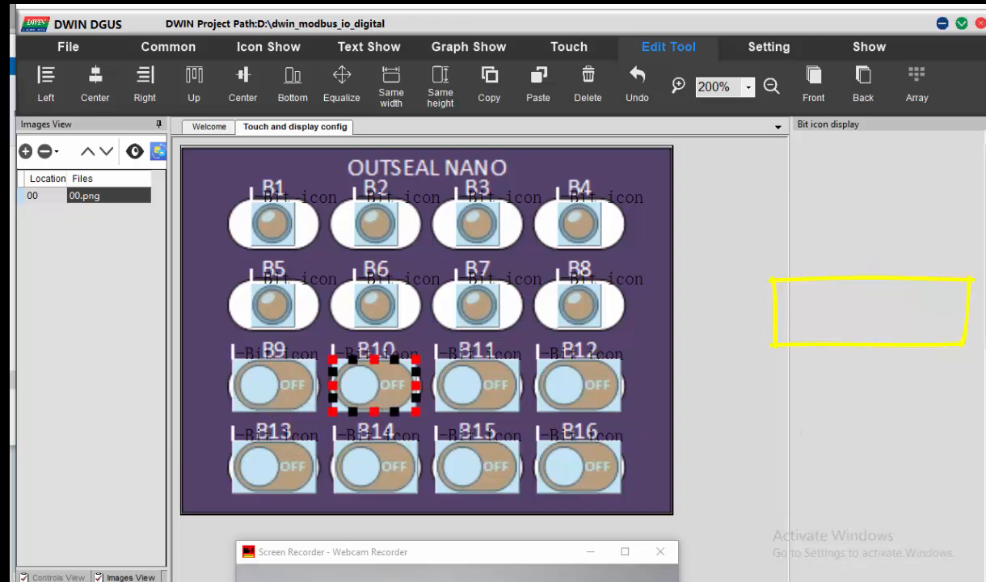
{"action": "left_click", "coordinate": [481, 387]}
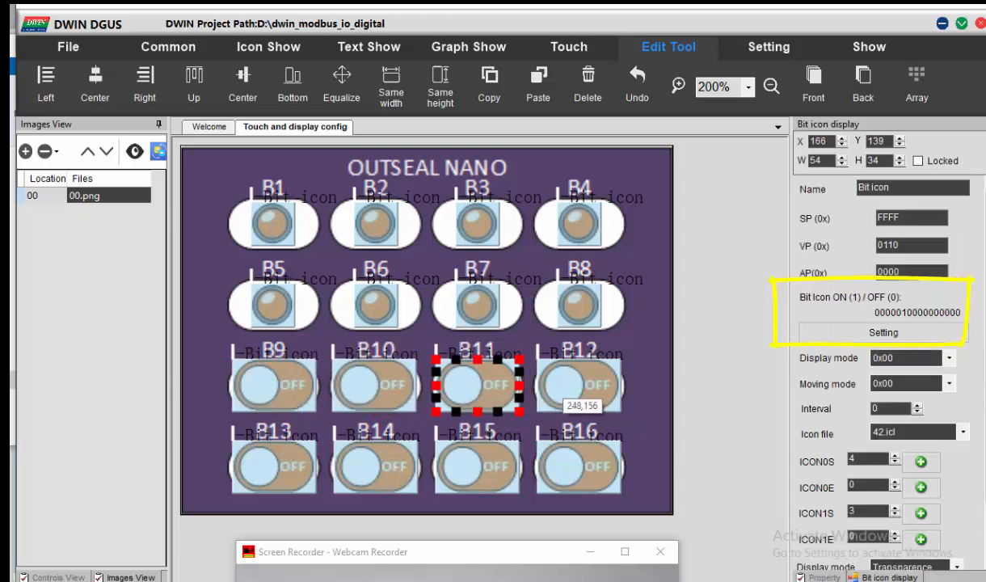
{"action": "left_click", "coordinate": [566, 388]}
{"action": "left_click", "coordinate": [265, 453]}
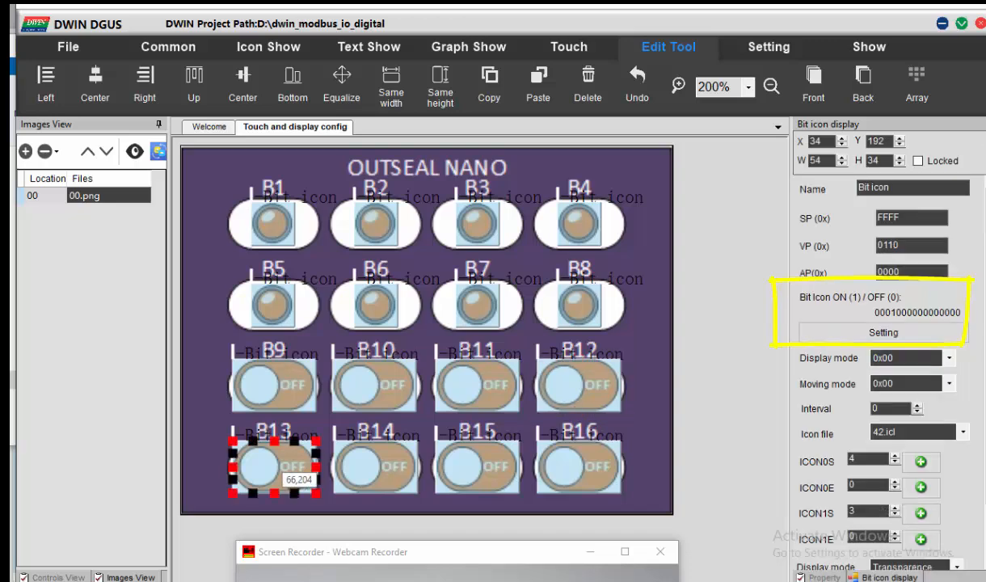
{"action": "left_click", "coordinate": [366, 455]}
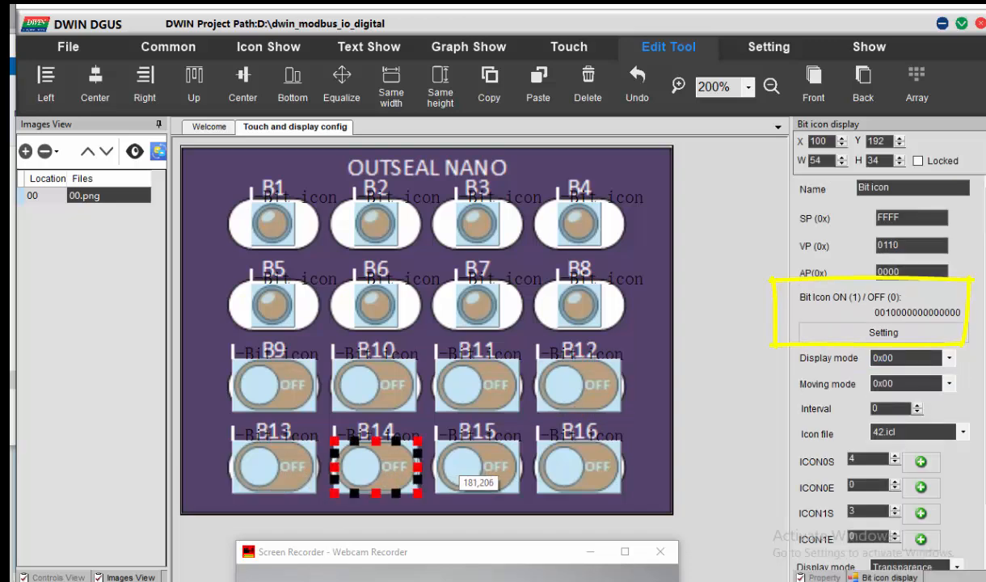
{"action": "left_click", "coordinate": [479, 466]}
{"action": "left_click", "coordinate": [566, 463]}
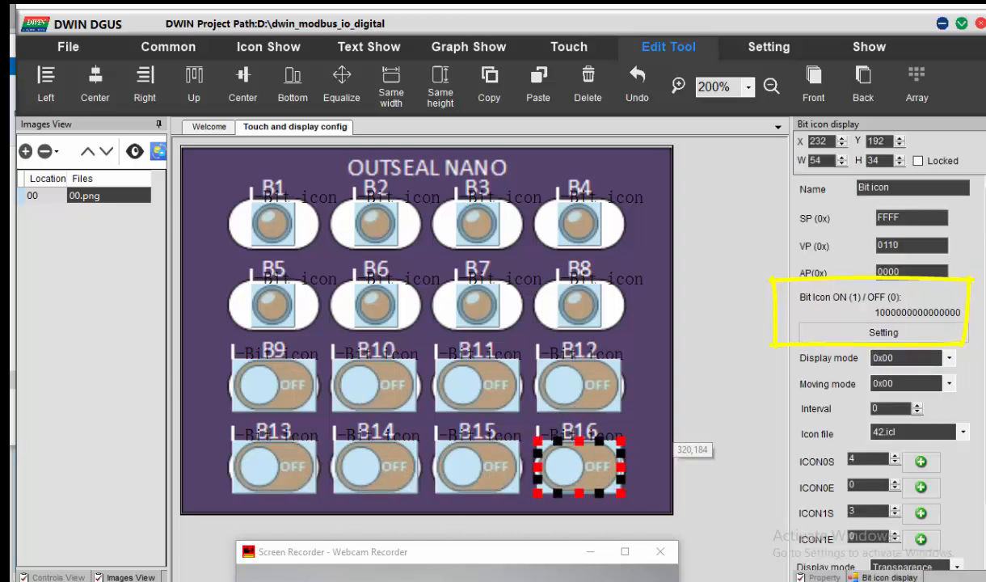
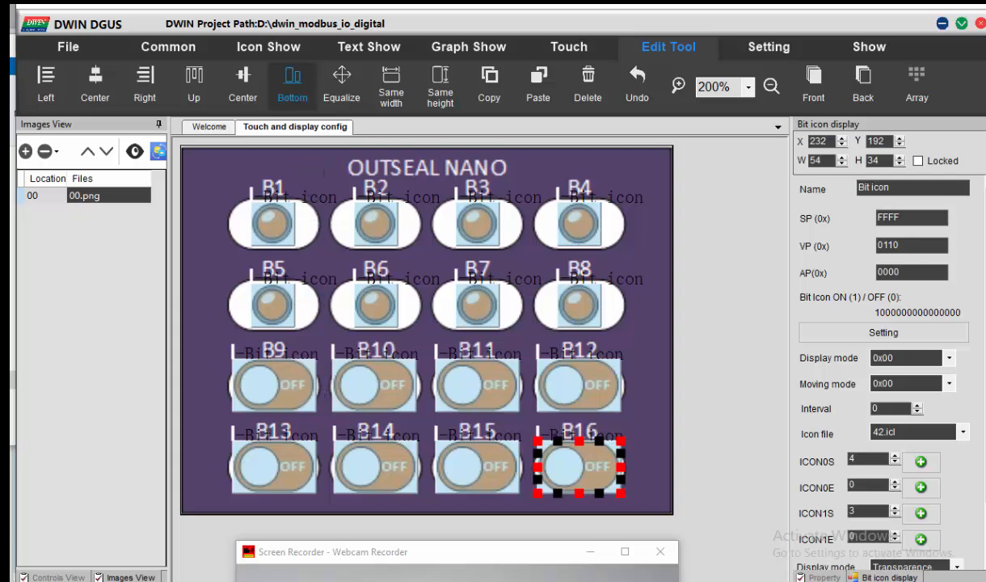
Step: Bring up the set of touch controls available for the OUTSEAL NANO page
{"action": "left_click", "coordinate": [369, 46]}
{"action": "left_click", "coordinate": [570, 47]}
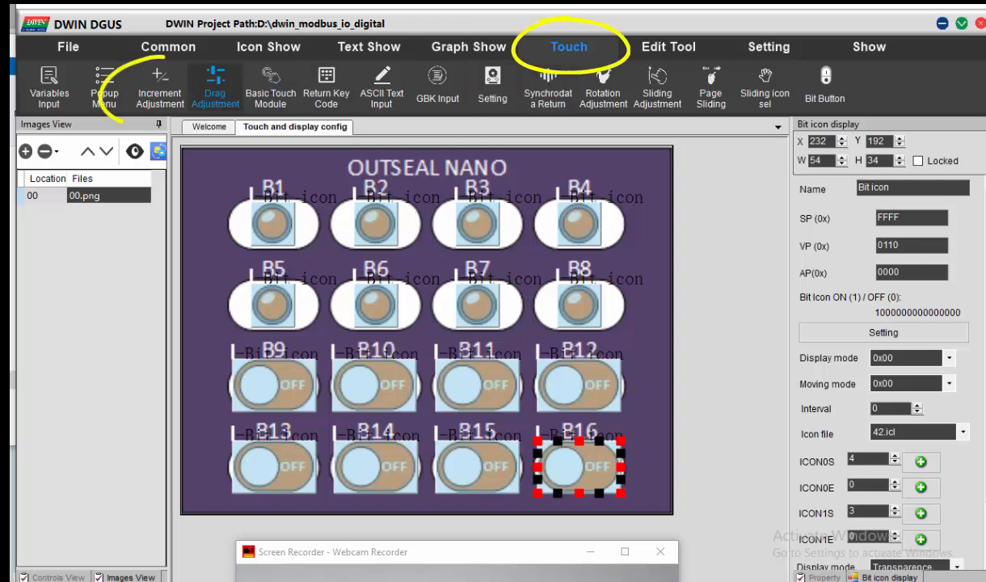
Step: Place an Increment Adjustment touch area about 54 × 35 over the B9 switch, with VP 0110 and bit number 8
{"action": "left_click", "coordinate": [160, 95]}
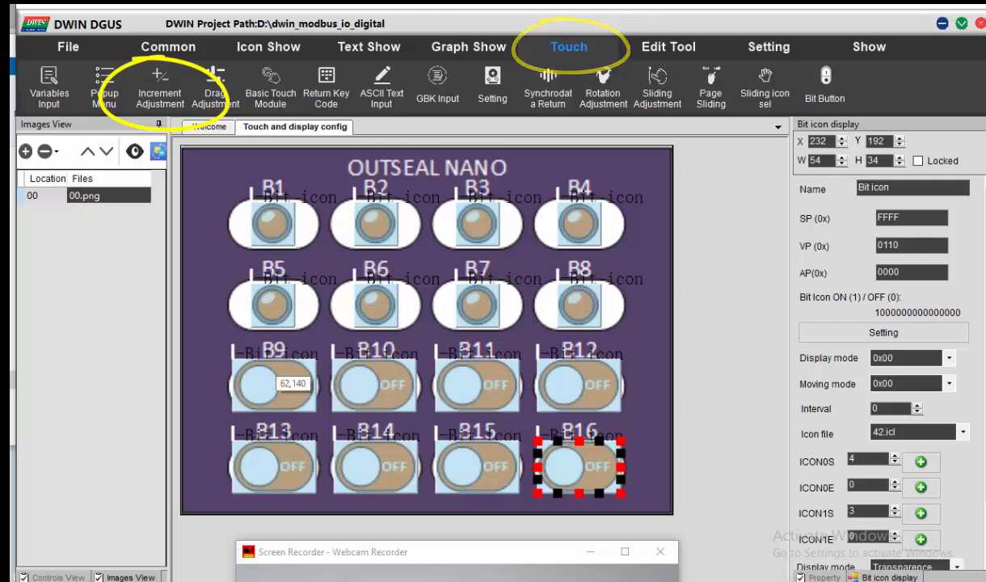
{"action": "left_click_drag", "start_coordinate": [230, 354], "coordinate": [316, 412]}
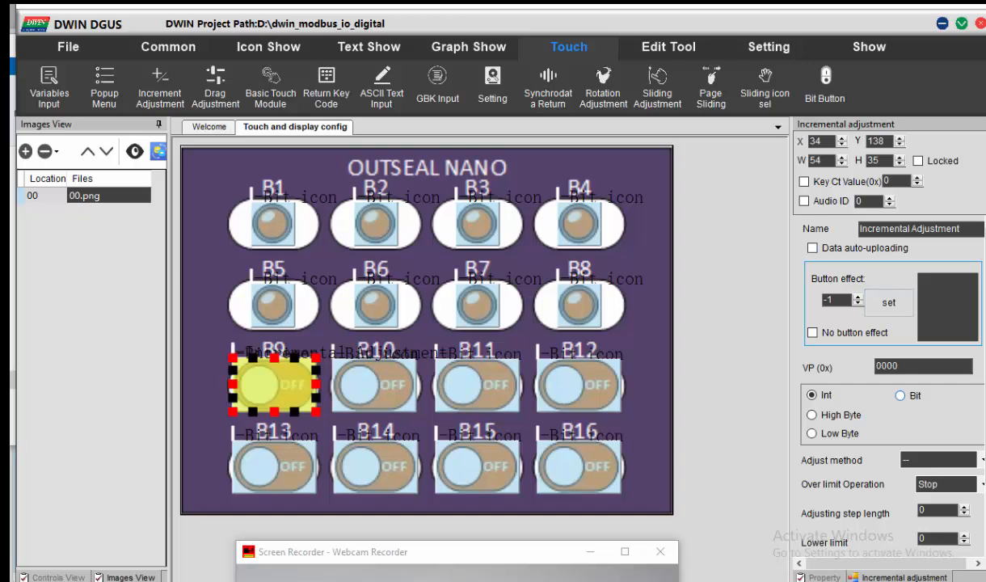
{"action": "left_click_drag", "start_coordinate": [899, 366], "coordinate": [881, 366]}
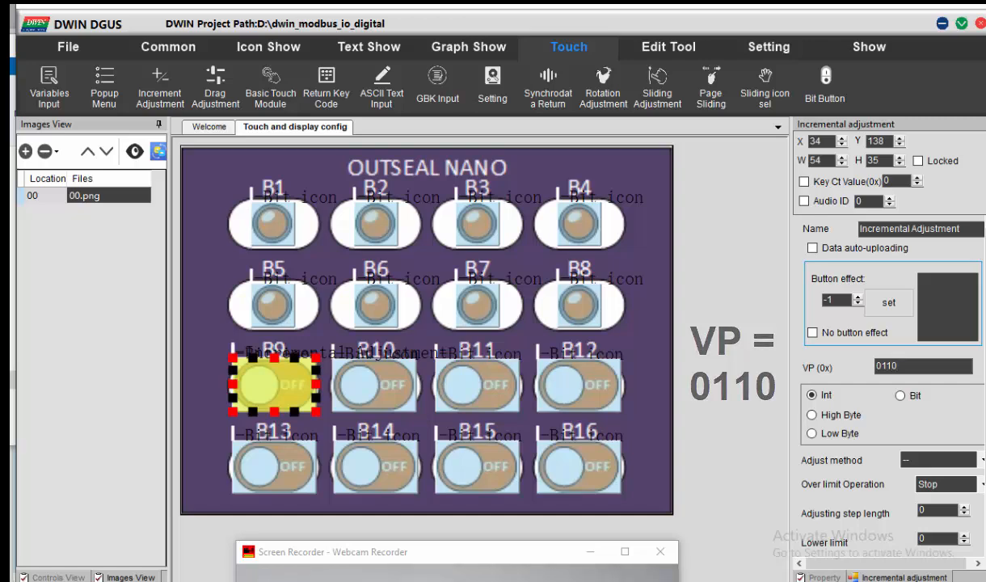
{"action": "left_click", "coordinate": [900, 397]}
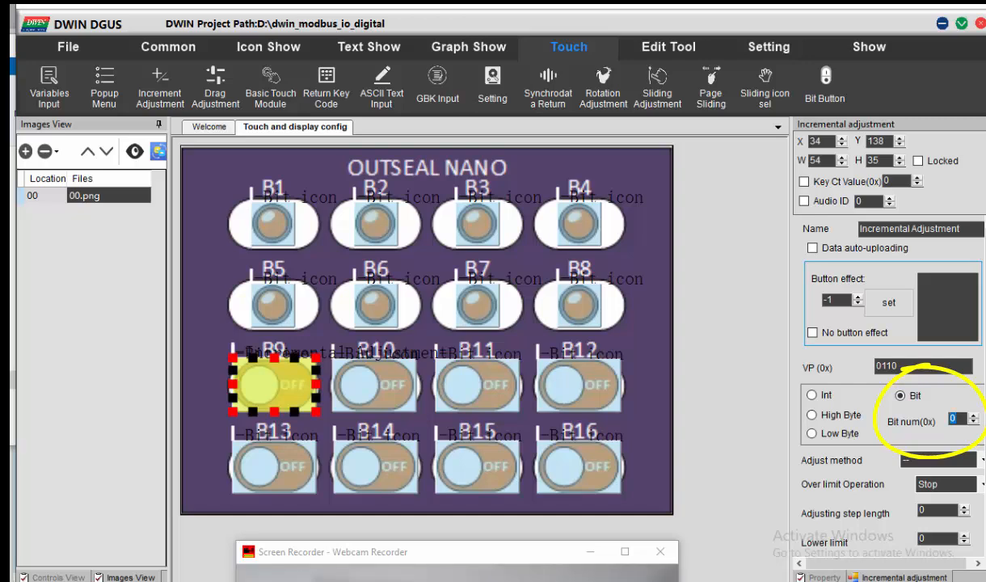
{"action": "type", "text": "8"}
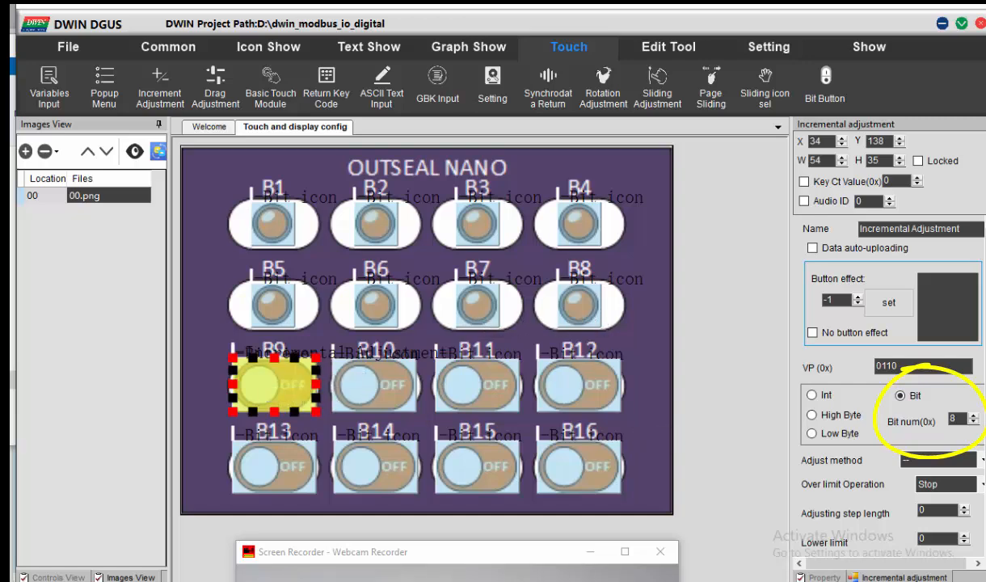
Step: Configure the B9 touch area with adjust method ++, over-limit operation Cycle, step length 1, lower limit 0 and upper limit 1
{"action": "left_click", "coordinate": [981, 460]}
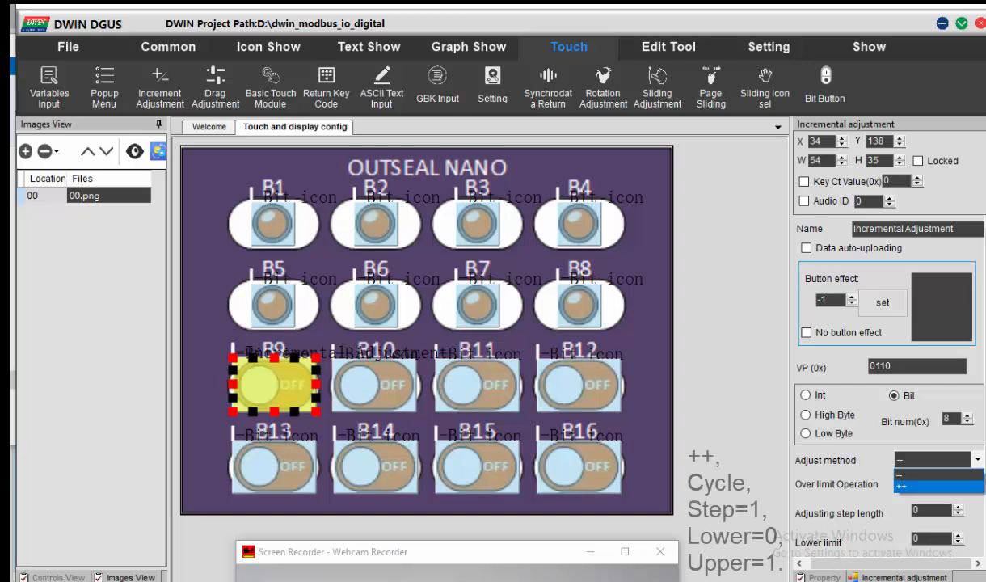
{"action": "left_click", "coordinate": [930, 484]}
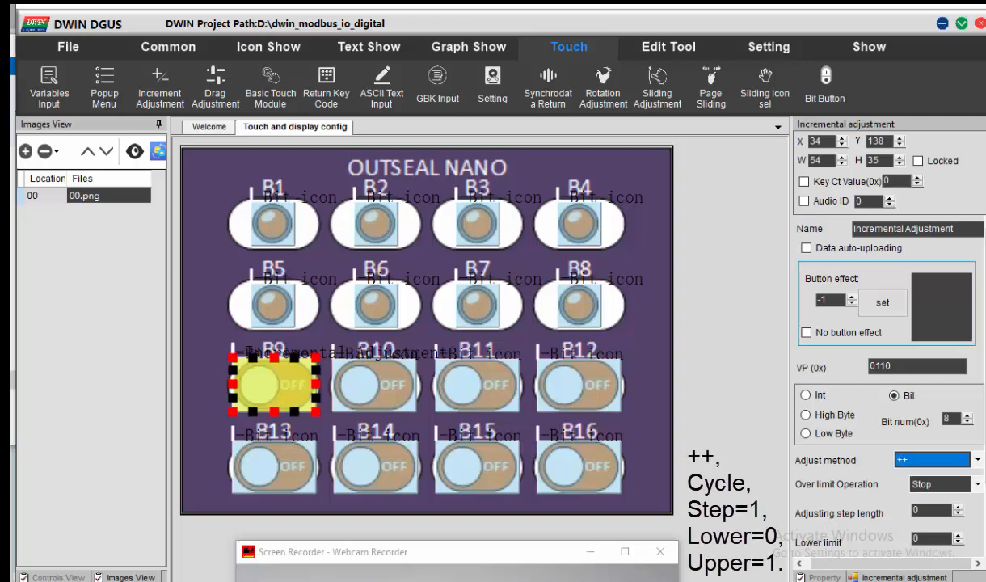
{"action": "left_click", "coordinate": [977, 485]}
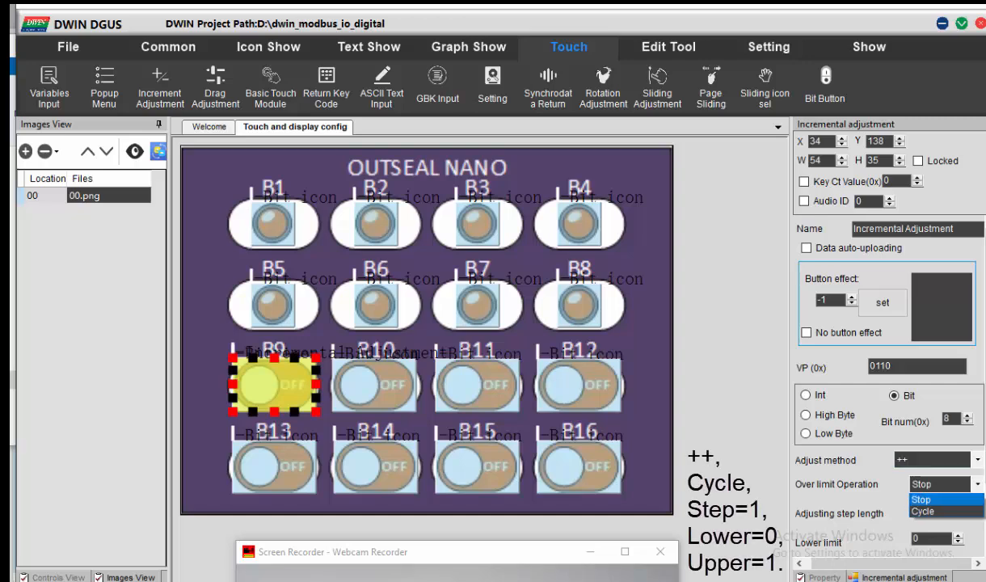
{"action": "left_click", "coordinate": [930, 511]}
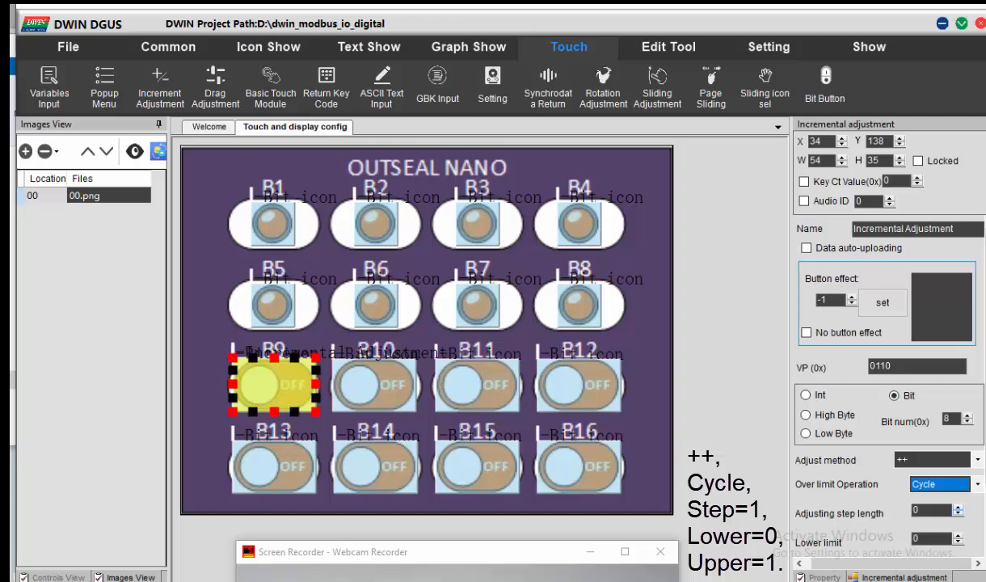
{"action": "left_click", "coordinate": [958, 507]}
{"action": "scroll", "coordinate": [889, 485], "scroll_direction": "down", "scroll_amount": 1}
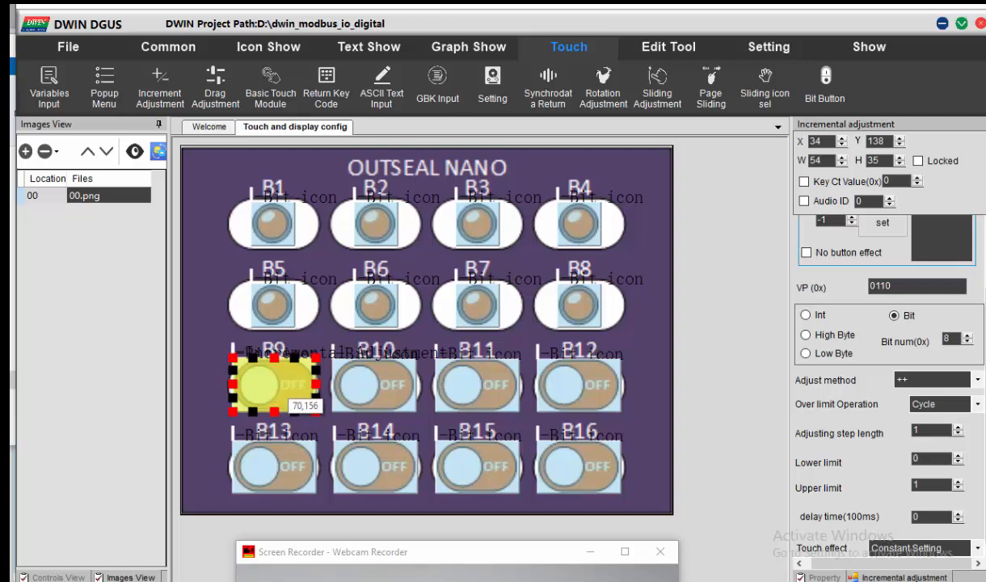
Step: Duplicate the B9 touch area and place the copy over the B10 switch
{"action": "left_click", "coordinate": [409, 340]}
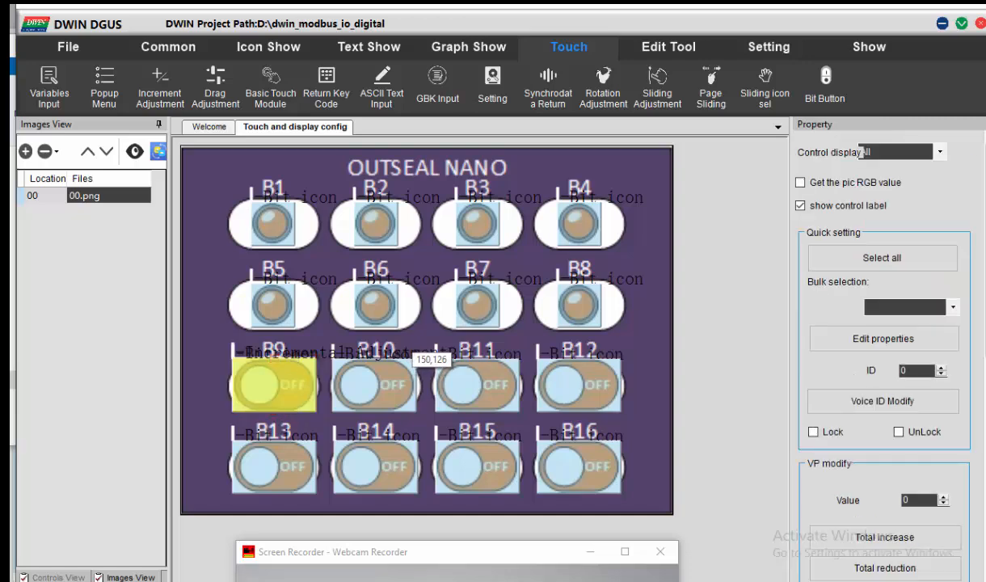
{"action": "key", "text": "ctrl+v"}
{"action": "left_click_drag", "start_coordinate": [283, 386], "coordinate": [398, 388]}
Step: Copy the B9 and B10 touch areas together and place the duplicates over the B11 and B12 switches
{"action": "left_click", "coordinate": [301, 381]}
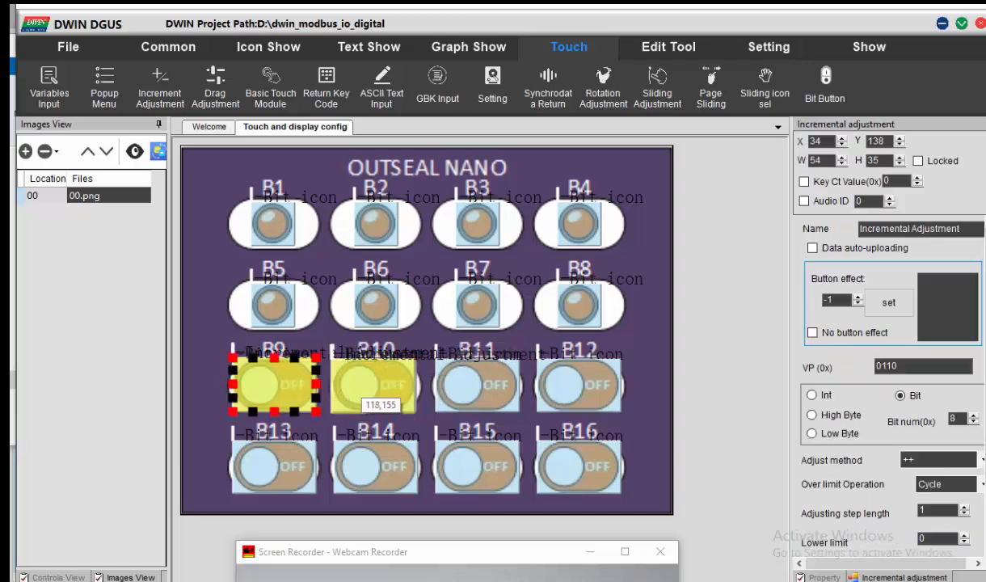
{"action": "left_click", "coordinate": [372, 389], "text": "ctrl"}
{"action": "key", "text": "ctrl+c"}
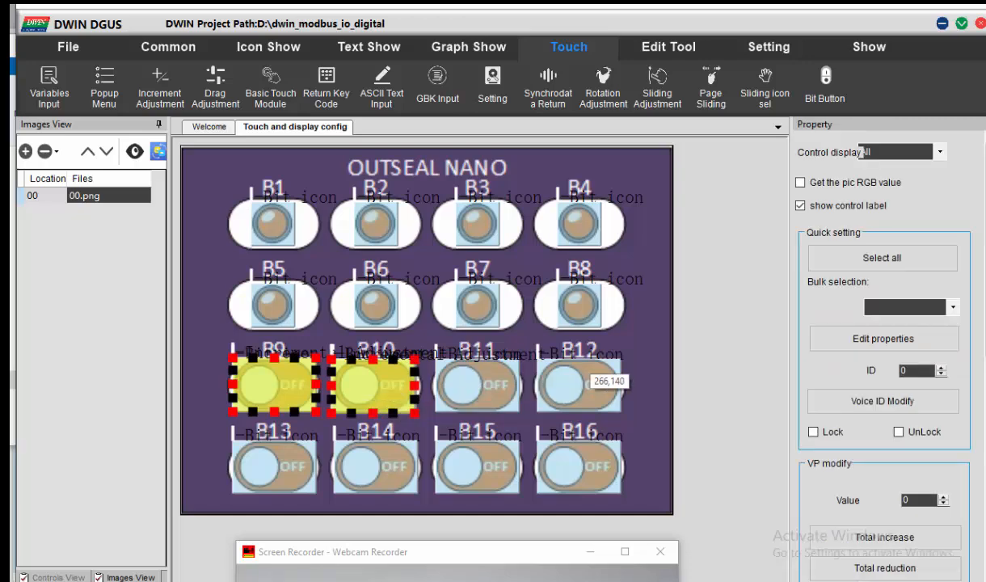
{"action": "left_click", "coordinate": [647, 346]}
{"action": "key", "text": "ctrl+v"}
{"action": "left_click_drag", "start_coordinate": [372, 385], "coordinate": [593, 382]}
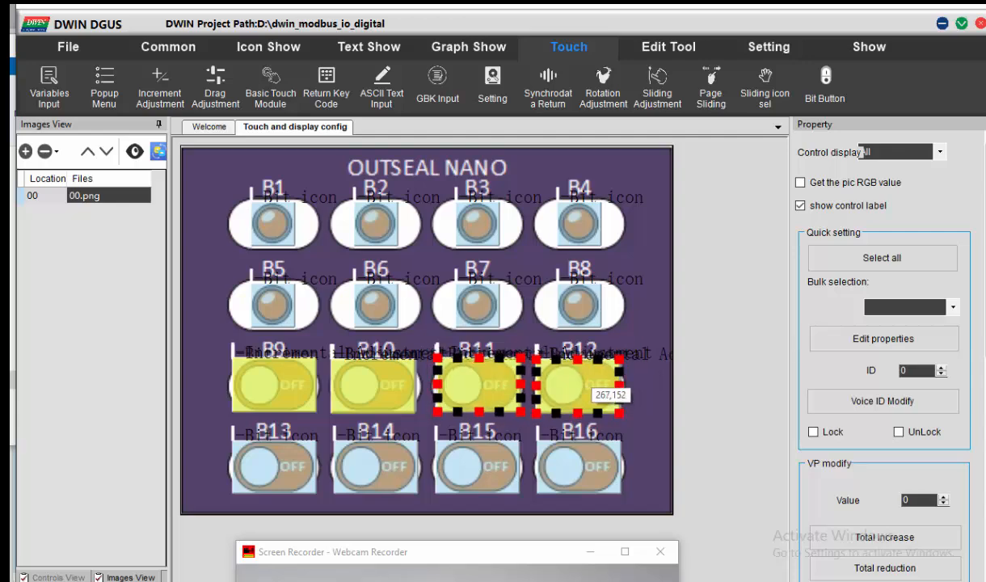
Step: Paste the copied pair of touch areas twice more, covering the B13–B14 and B15–B16 switches
{"action": "left_click", "coordinate": [635, 341]}
{"action": "key", "text": "ctrl+v"}
{"action": "left_click_drag", "start_coordinate": [405, 405], "coordinate": [382, 471]}
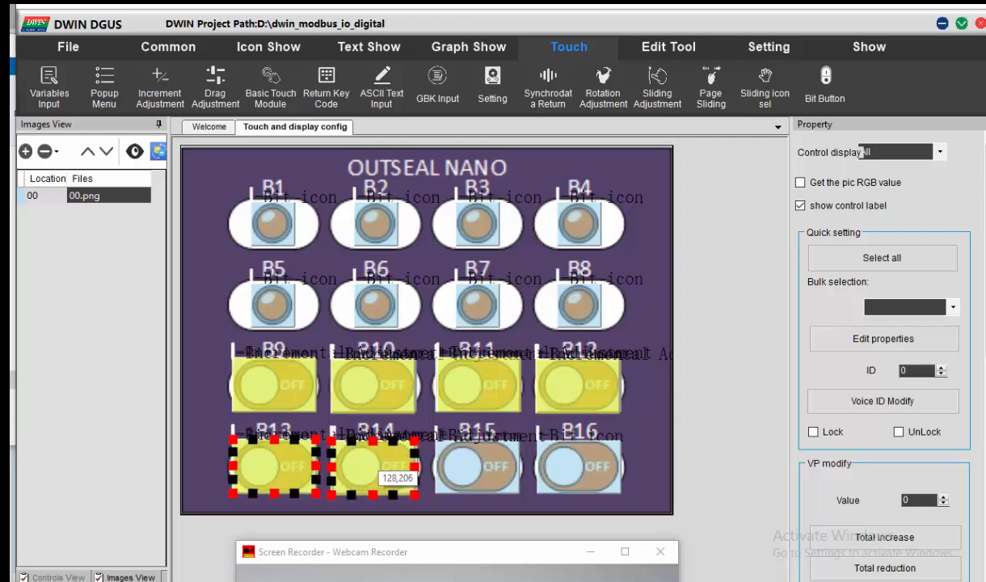
{"action": "left_click", "coordinate": [624, 434]}
{"action": "key", "text": "ctrl+v"}
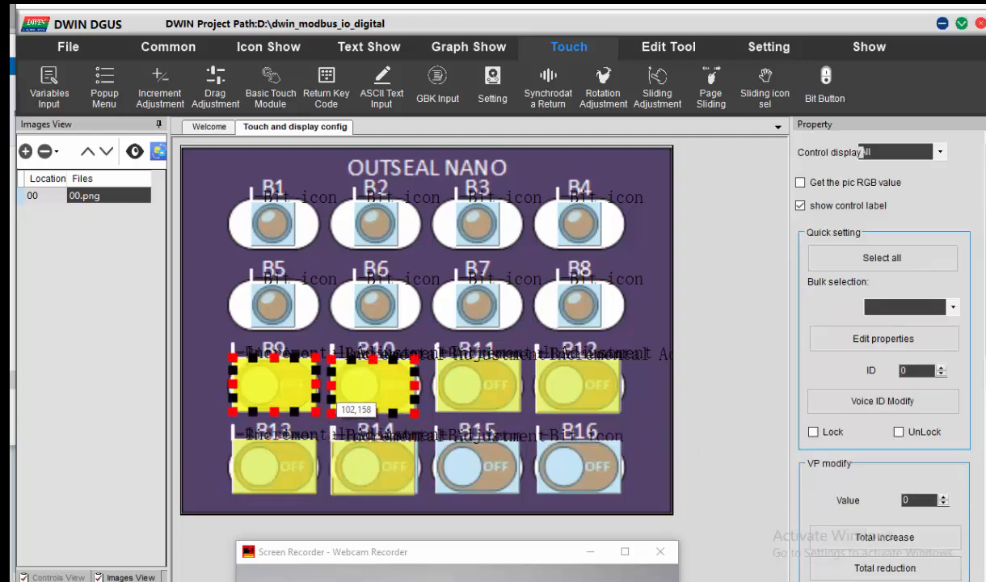
{"action": "left_click_drag", "start_coordinate": [334, 399], "coordinate": [532, 455]}
{"action": "left_click_drag", "start_coordinate": [569, 472], "coordinate": [569, 470]}
{"action": "left_click", "coordinate": [653, 430]}
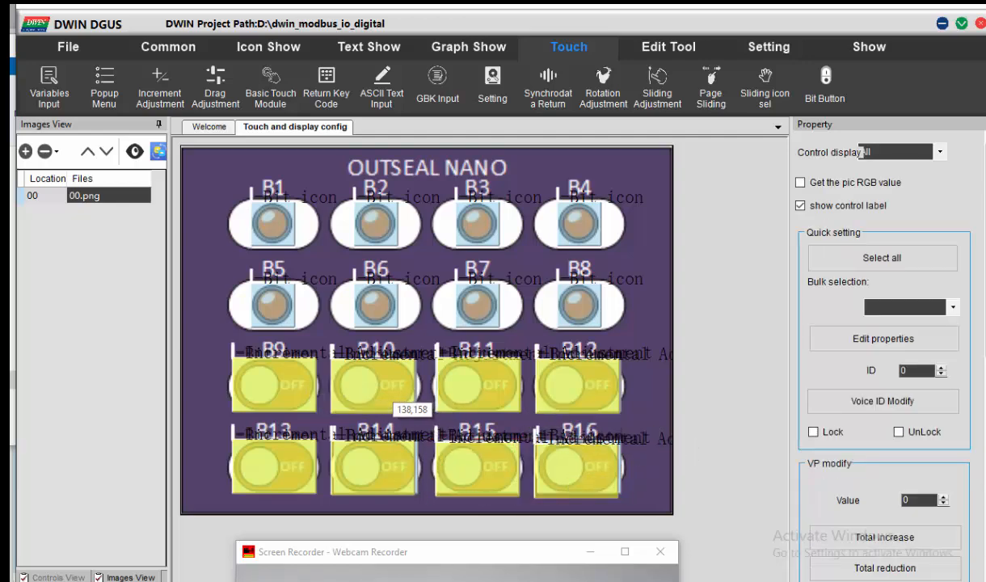
Step: Nudge the B10 touch area slightly right and assign consecutive hex bit numbers 9 to B to the B10, B11 and B12 touch areas
{"action": "left_click", "coordinate": [389, 399]}
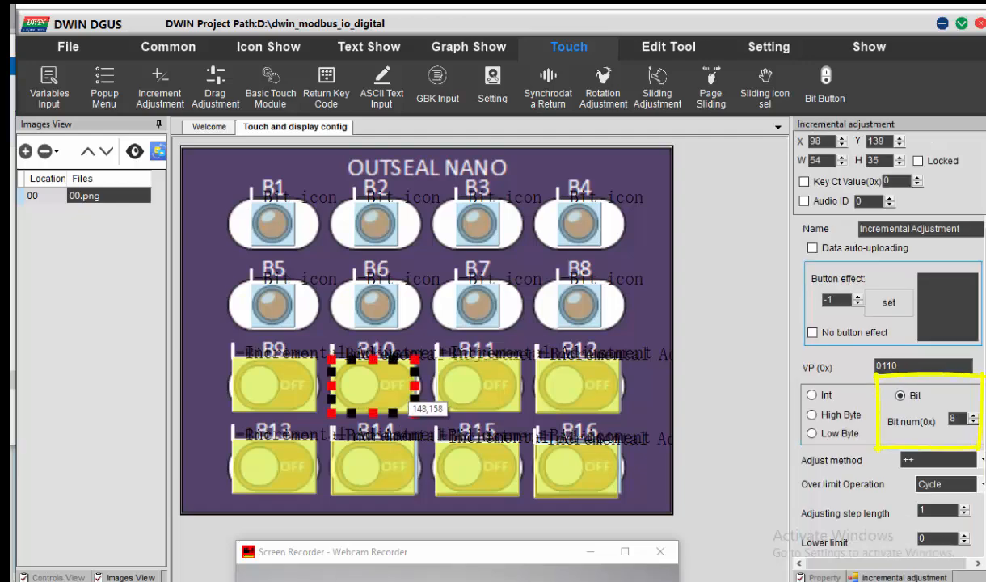
{"action": "key", "text": "Right"}
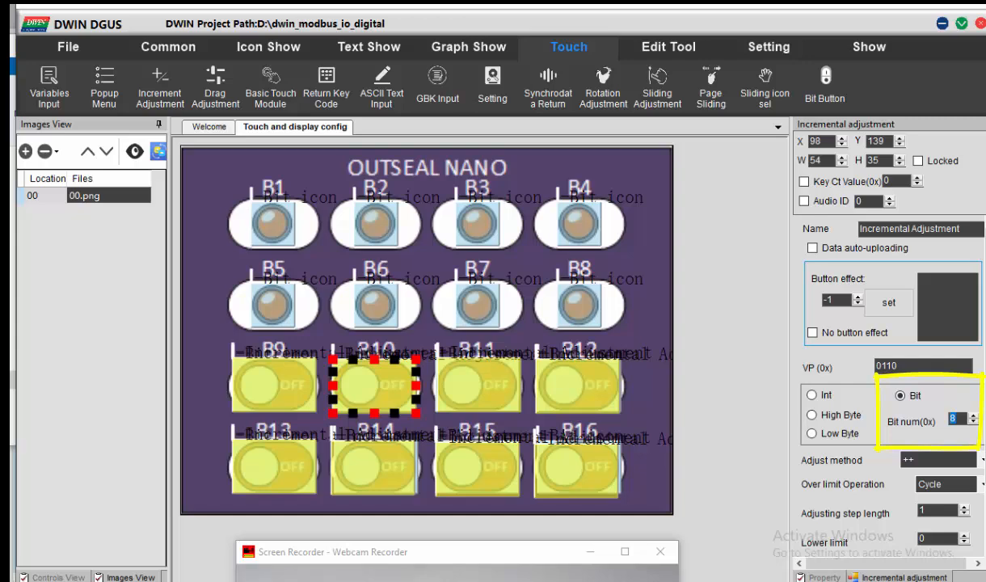
{"action": "left_click", "coordinate": [478, 384]}
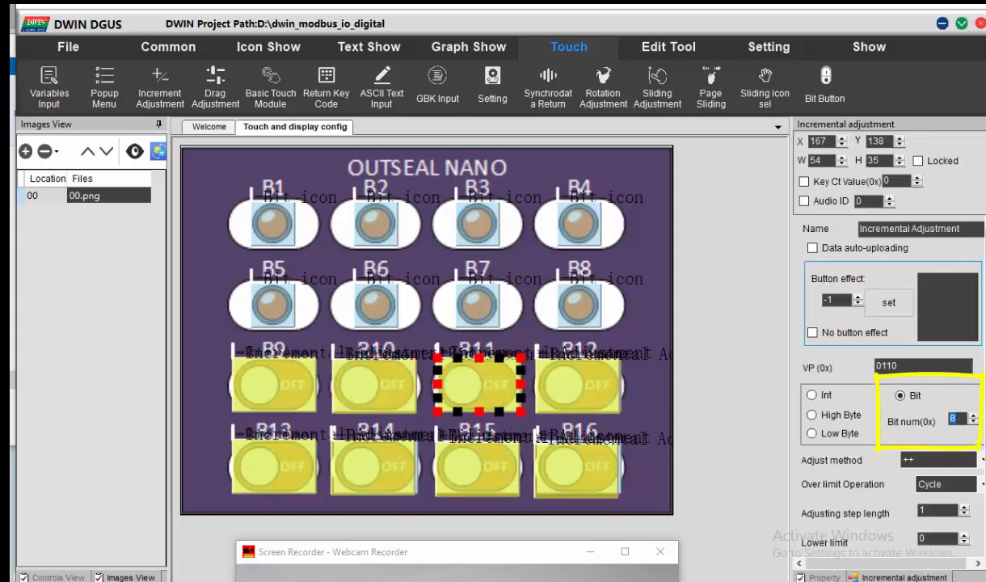
{"action": "left_click", "coordinate": [590, 388]}
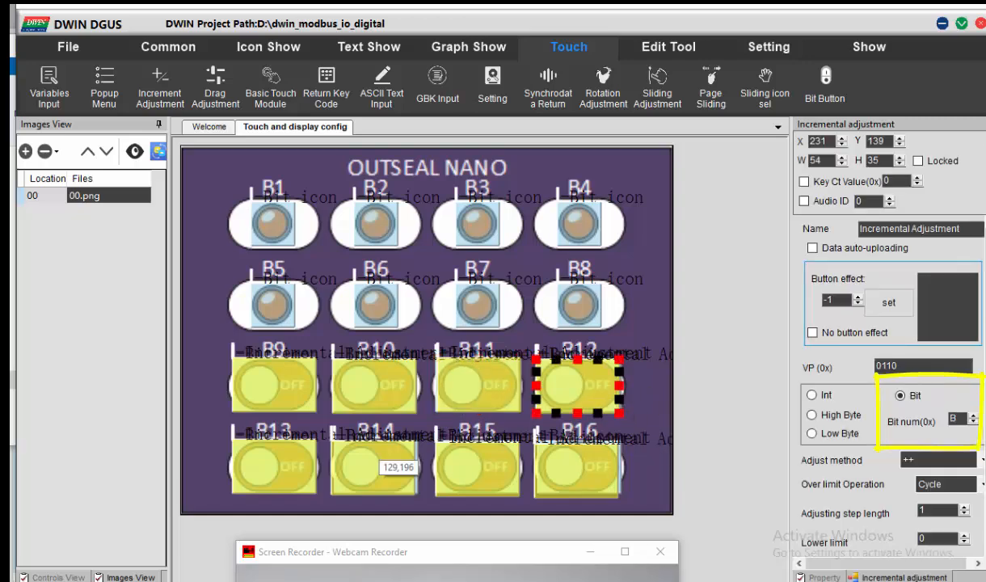
Step: Assign consecutive hex bit numbers C to F to the touch areas over B13, B14, B15 and B16
{"action": "left_click", "coordinate": [298, 451]}
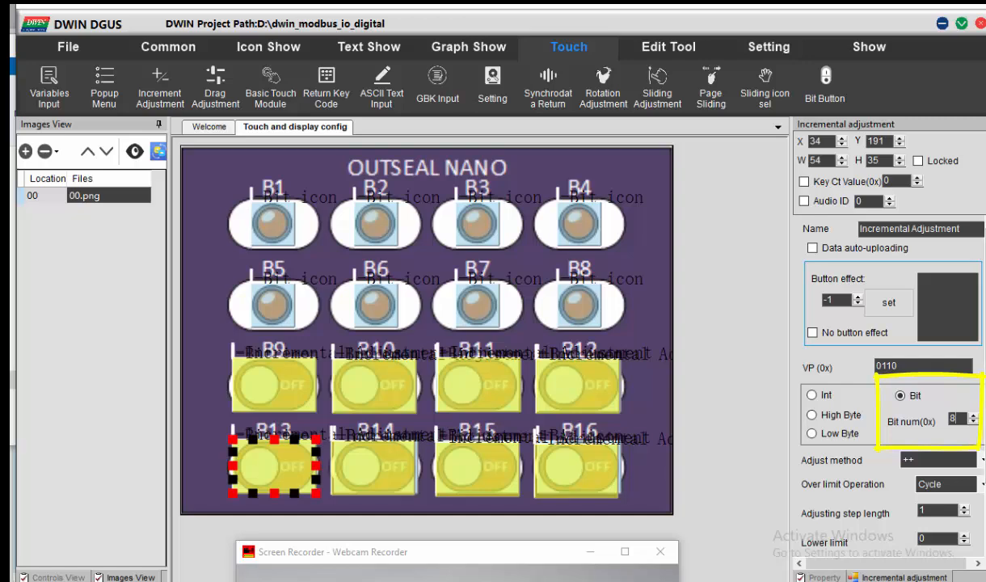
{"action": "left_click", "coordinate": [372, 465]}
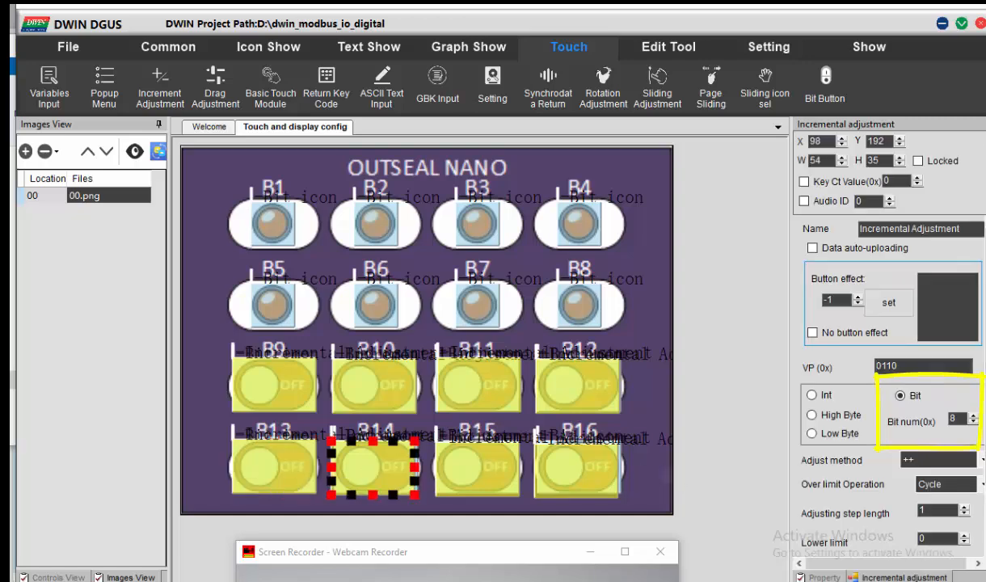
{"action": "left_click", "coordinate": [477, 467]}
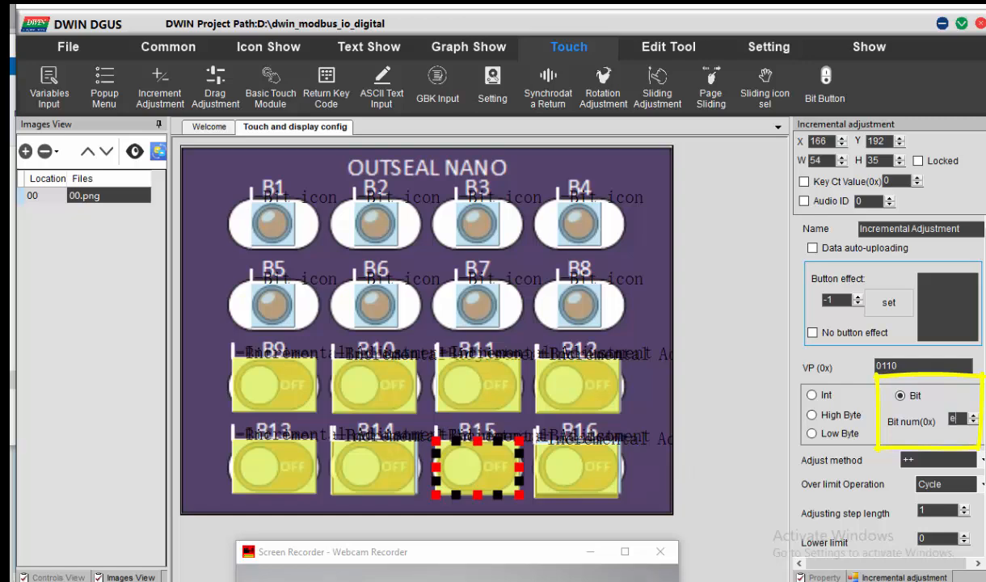
{"action": "left_click", "coordinate": [577, 468]}
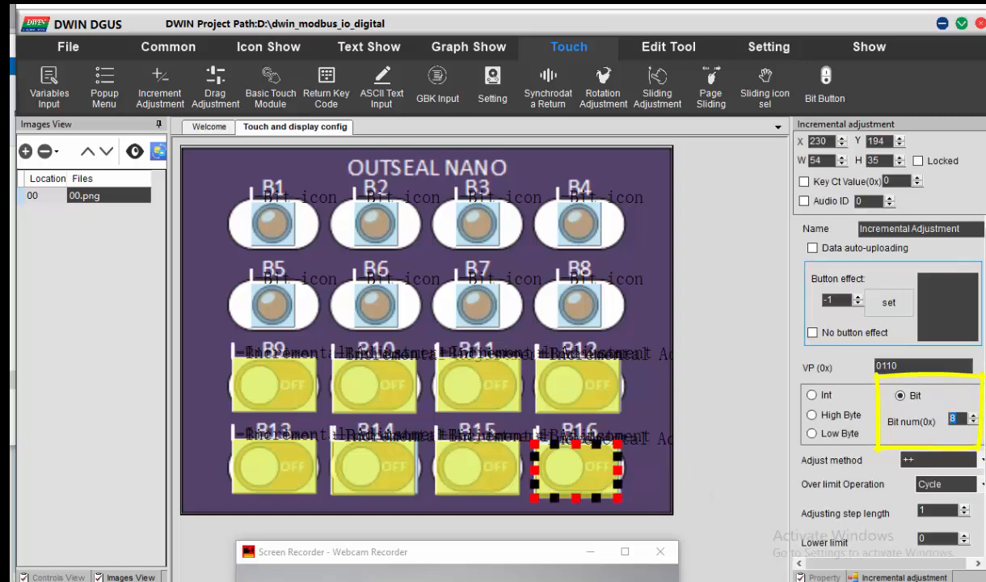
Step: Check the bit number of each touch area from B9 through B16
{"action": "left_click", "coordinate": [305, 380]}
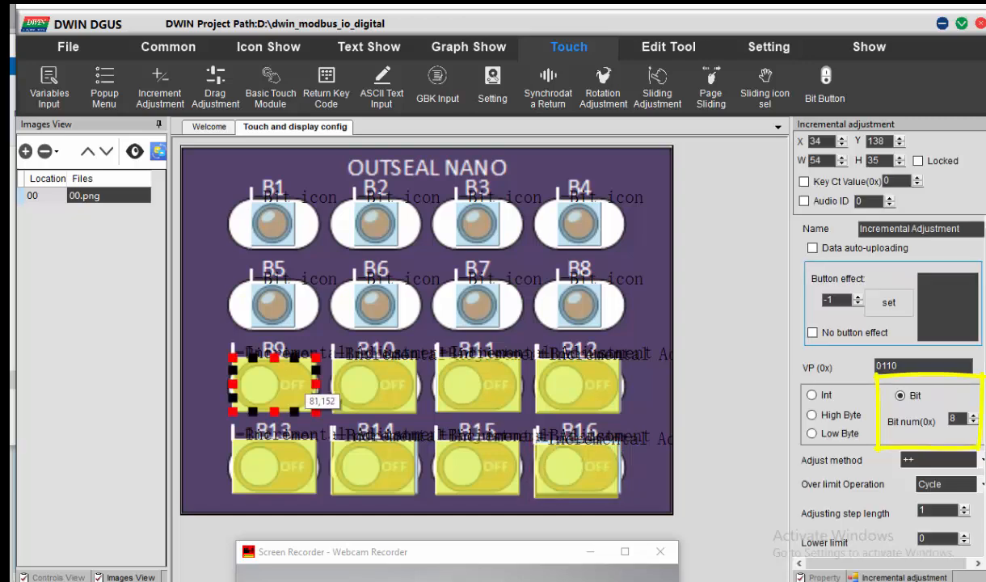
{"action": "left_click", "coordinate": [373, 388]}
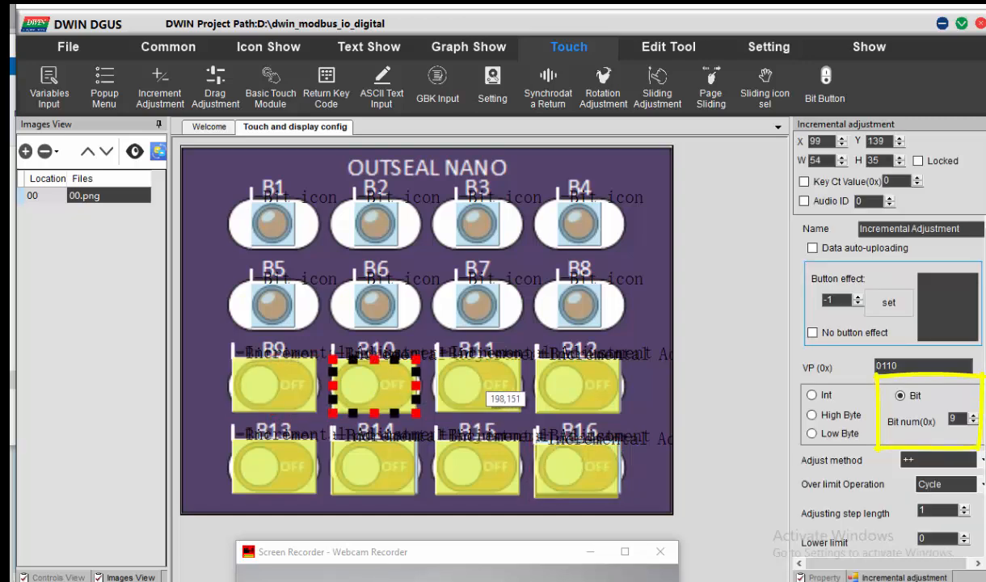
{"action": "left_click", "coordinate": [479, 387]}
{"action": "left_click", "coordinate": [570, 392]}
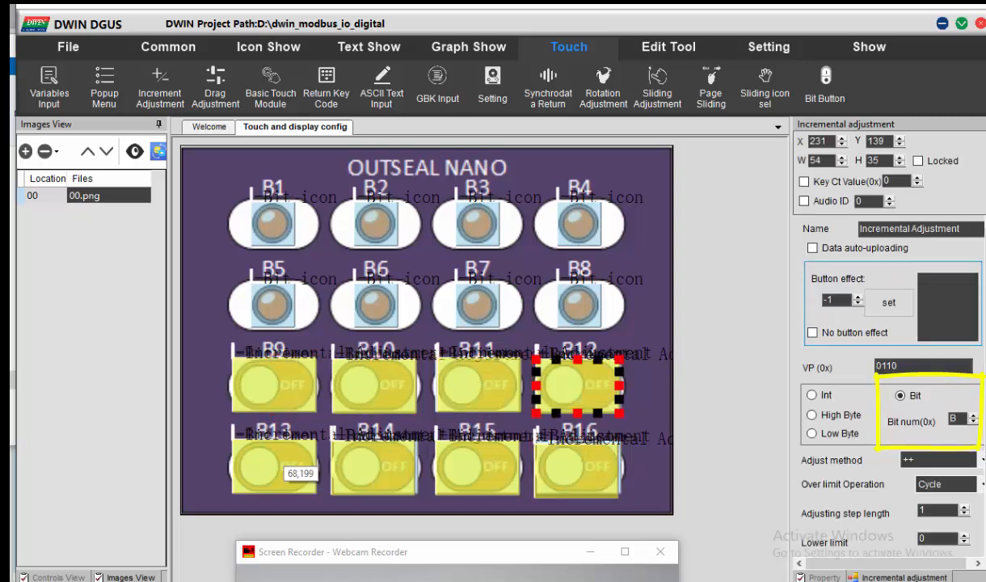
{"action": "left_click", "coordinate": [326, 467]}
{"action": "left_click", "coordinate": [360, 451]}
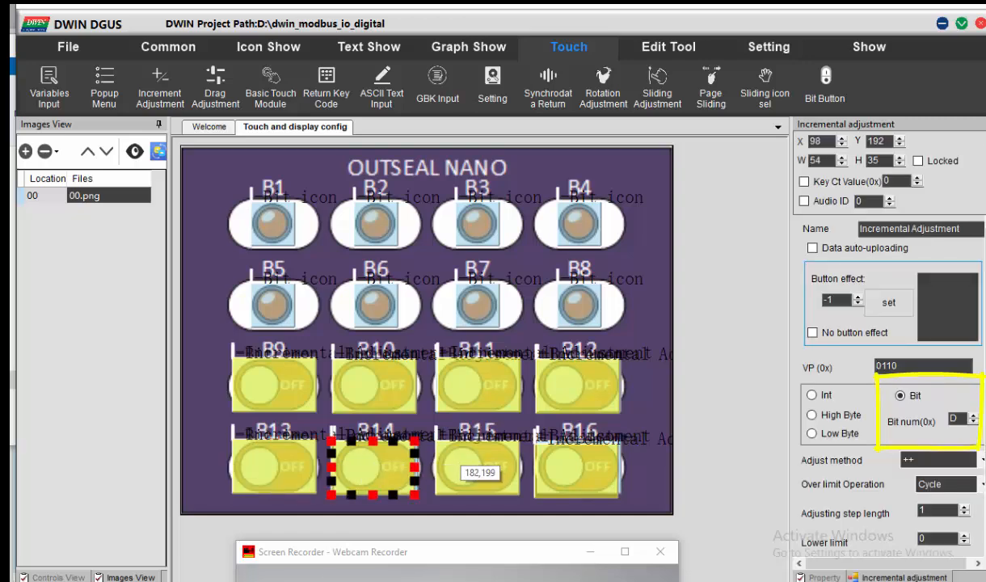
{"action": "left_click", "coordinate": [469, 466]}
{"action": "left_click", "coordinate": [579, 467]}
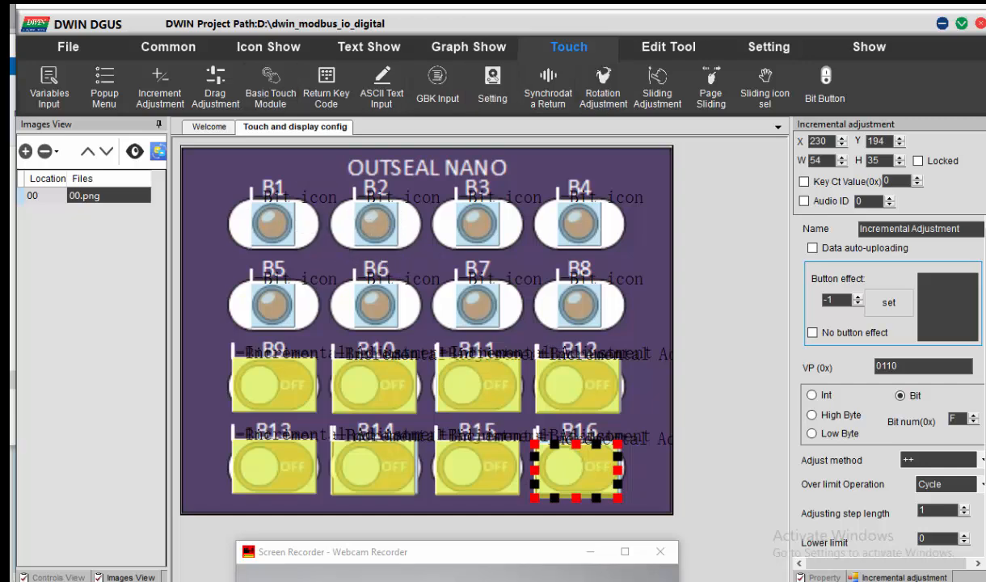
Step: Save the DGUS project and dismiss the save message
{"action": "left_click", "coordinate": [68, 46]}
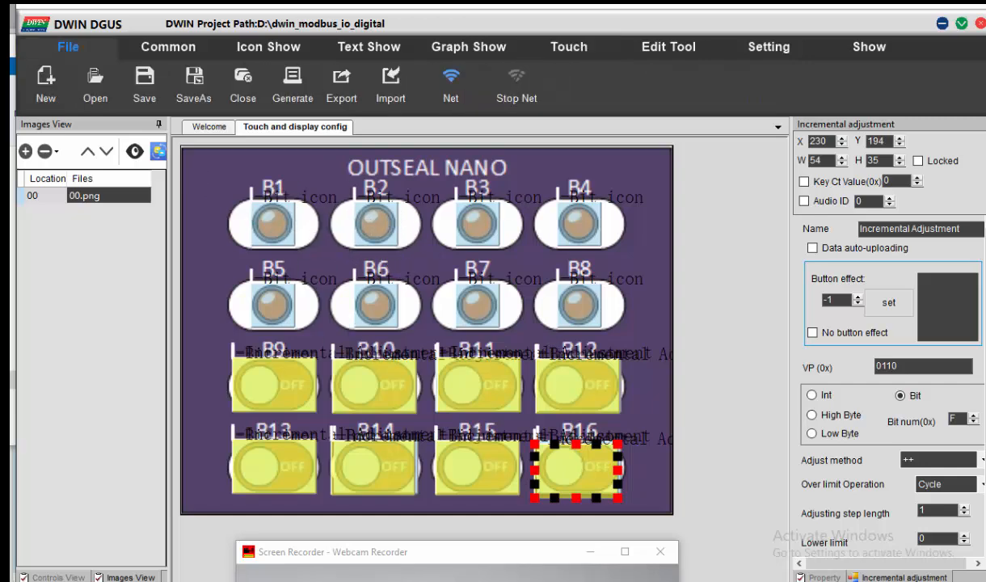
{"action": "left_click", "coordinate": [144, 85]}
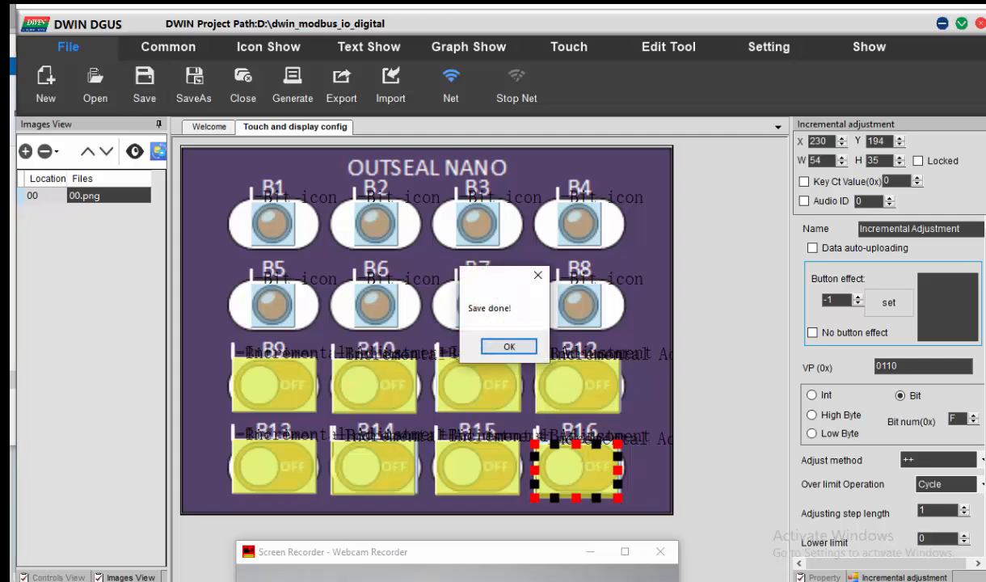
{"action": "left_click", "coordinate": [510, 347]}
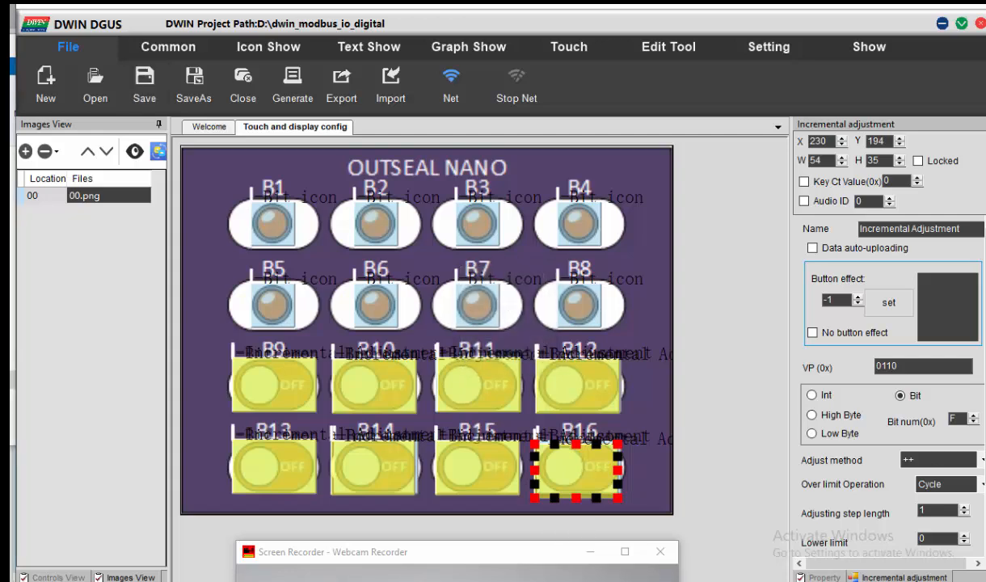
Step: Switch to the Notepad checklist and move the webcam window clear of it to review the remaining steps
{"action": "left_click_drag", "start_coordinate": [523, 551], "coordinate": [561, 147]}
{"action": "key", "text": "alt+Tab"}
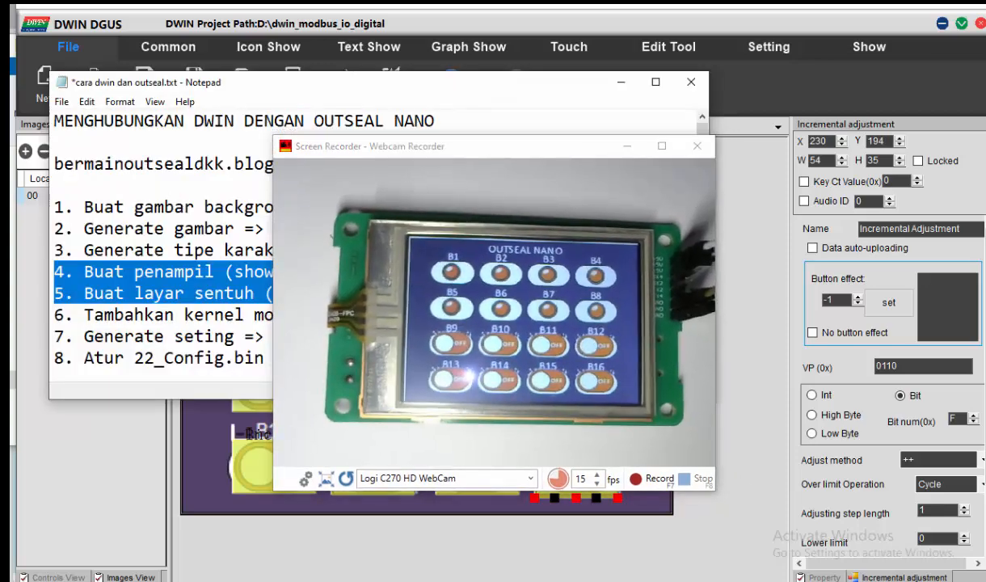
{"action": "left_click_drag", "start_coordinate": [368, 150], "coordinate": [396, 437]}
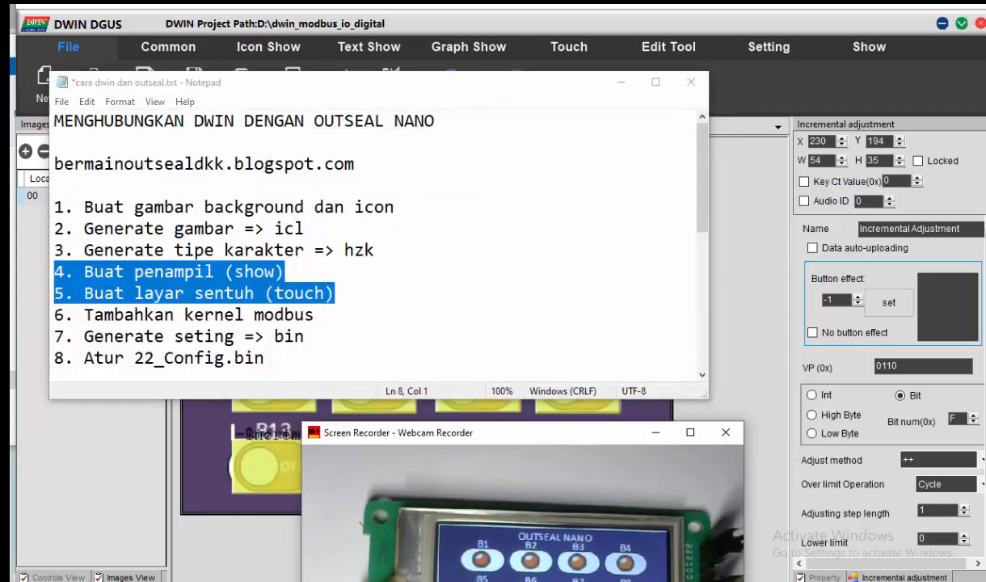
Step: Highlight checklist item 6, "Tambahkan kernel modbus", in Notepad and move the webcam window clear of the list
{"action": "left_click_drag", "start_coordinate": [317, 316], "coordinate": [54, 315]}
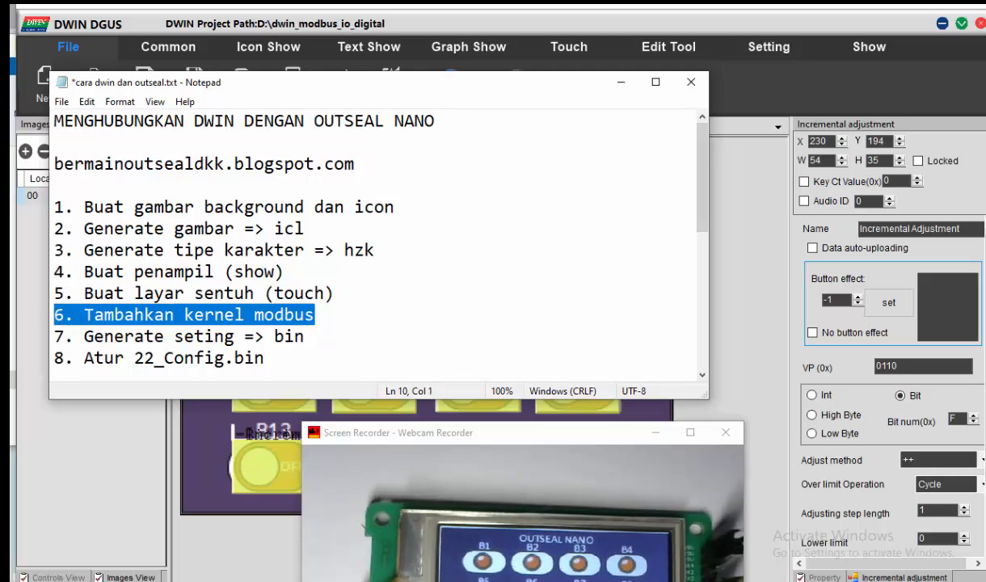
{"action": "left_click", "coordinate": [396, 433]}
{"action": "left_click_drag", "start_coordinate": [456, 434], "coordinate": [723, 256]}
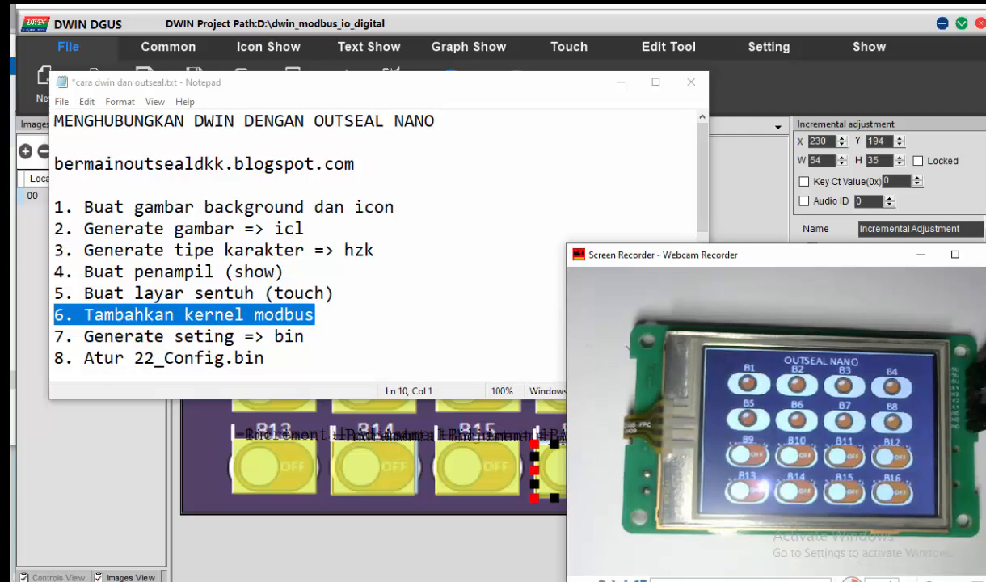
Step: Switch to the Edge browser and search the web for "kernel upgrade dwin"
{"action": "key", "text": "alt+Tab"}
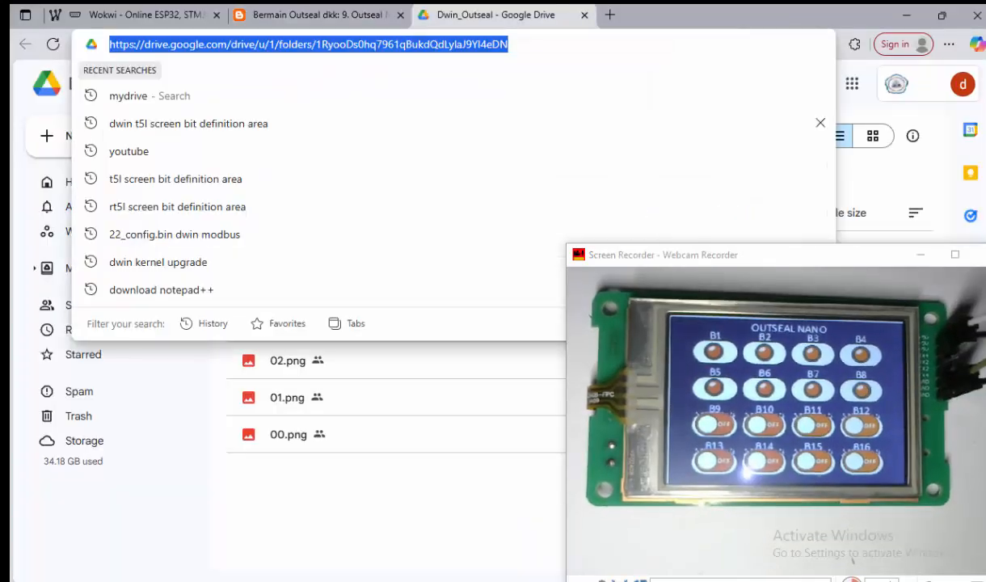
{"action": "type", "text": "kernel:"}
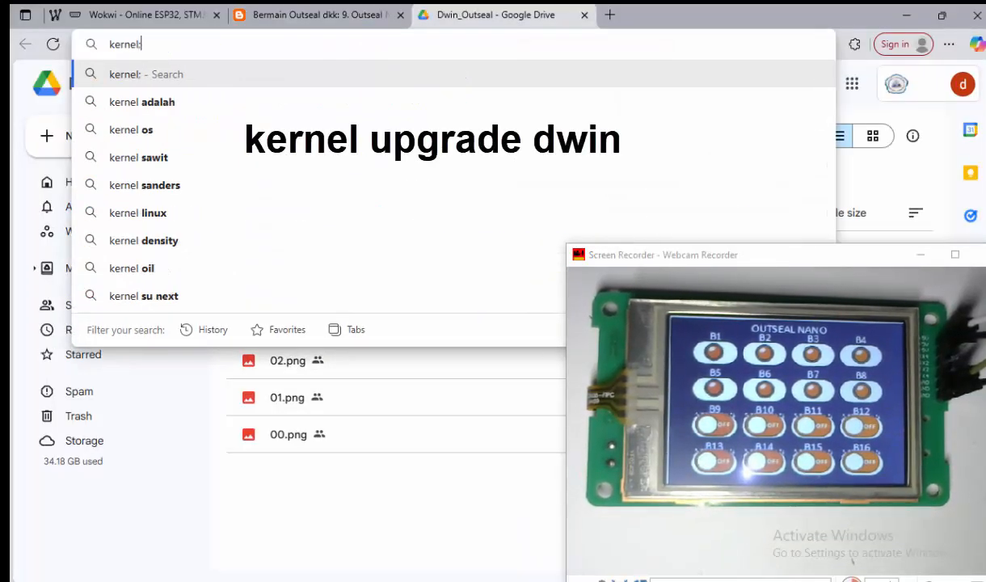
{"action": "key", "text": "BackSpace"}
{"action": "type", "text": "u"}
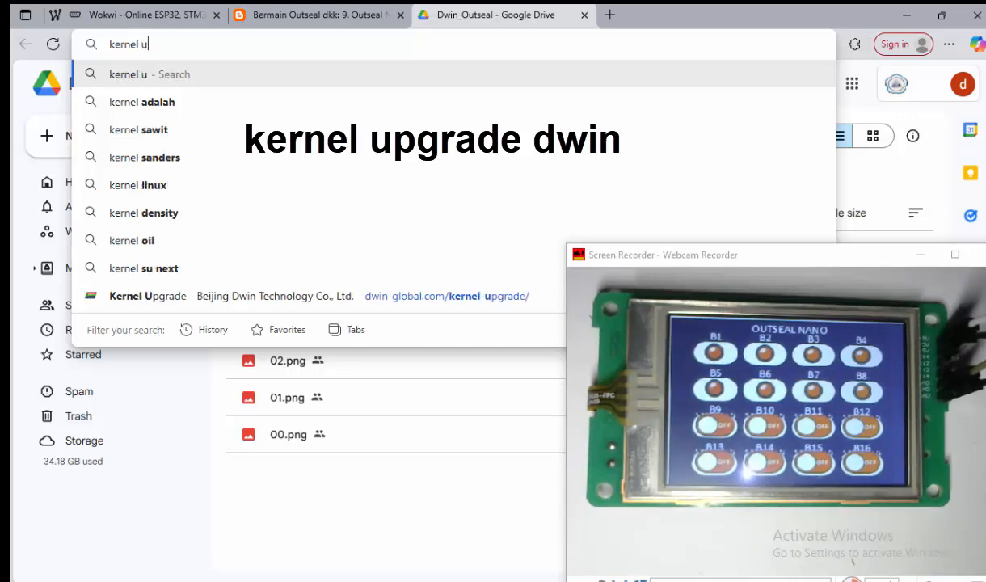
{"action": "type", "text": "pgrade dwin"}
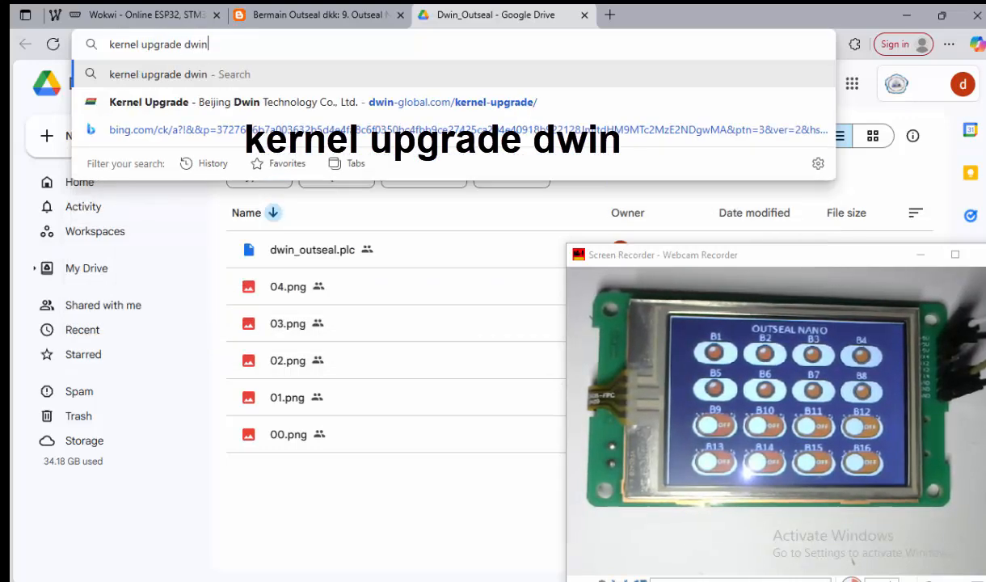
{"action": "key", "text": "Return"}
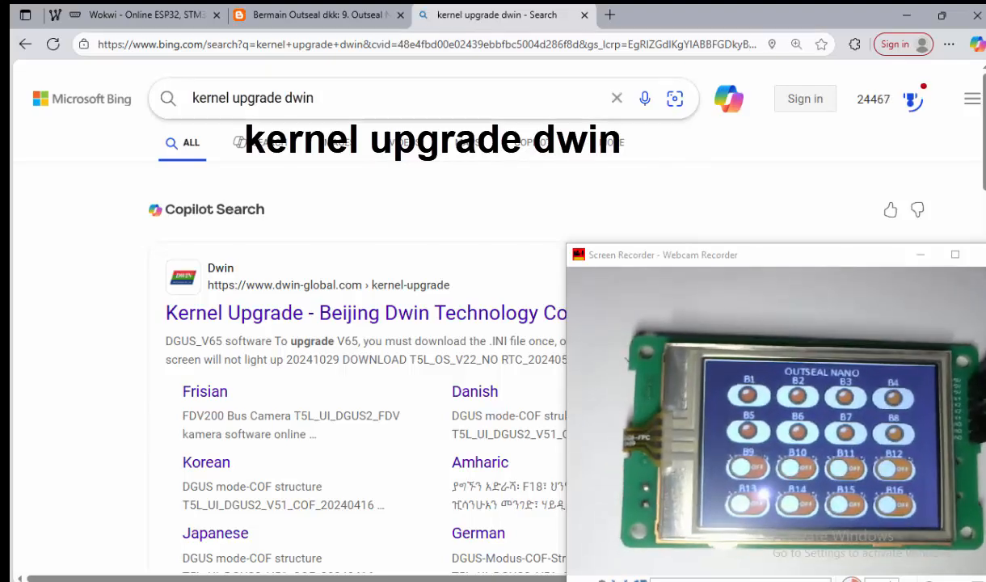
Step: Open DWIN's Kernel Upgrade page from the search results and download the Modbus Master_OS package
{"action": "left_click_drag", "start_coordinate": [658, 257], "coordinate": [497, 508]}
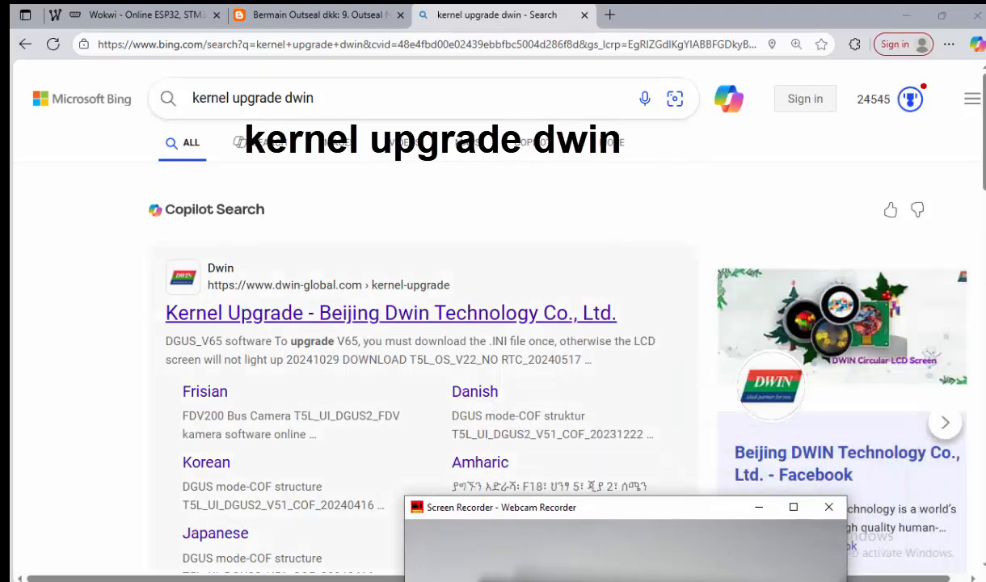
{"action": "left_click", "coordinate": [368, 314]}
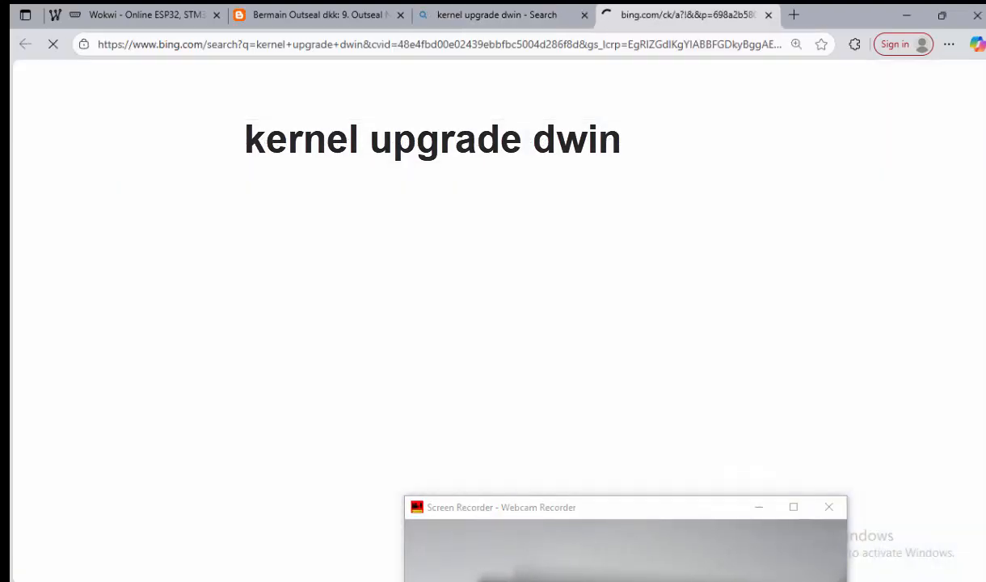
{"action": "scroll", "coordinate": [485, 323], "scroll_direction": "down", "scroll_amount": 15}
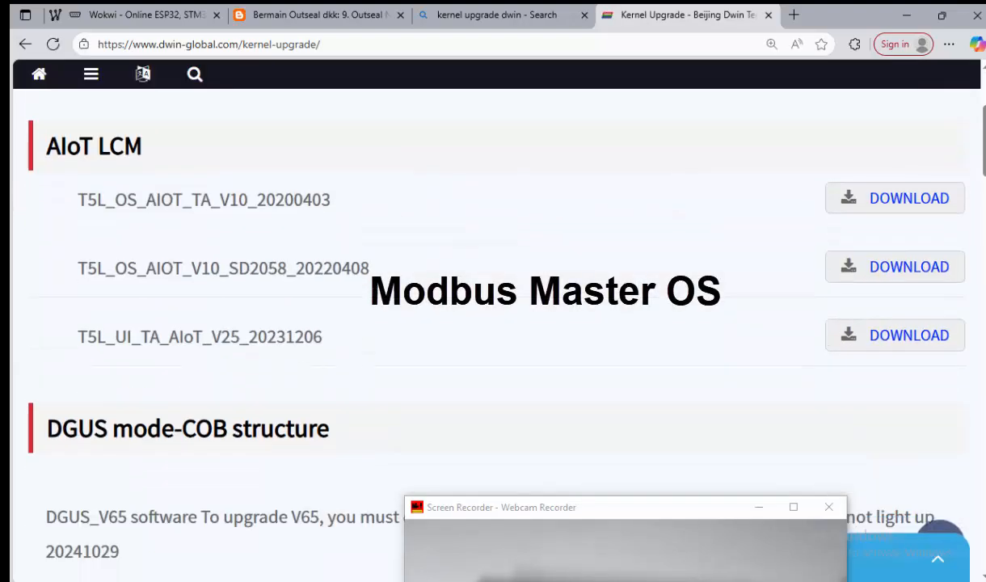
{"action": "scroll", "coordinate": [485, 323], "scroll_direction": "down", "scroll_amount": 3}
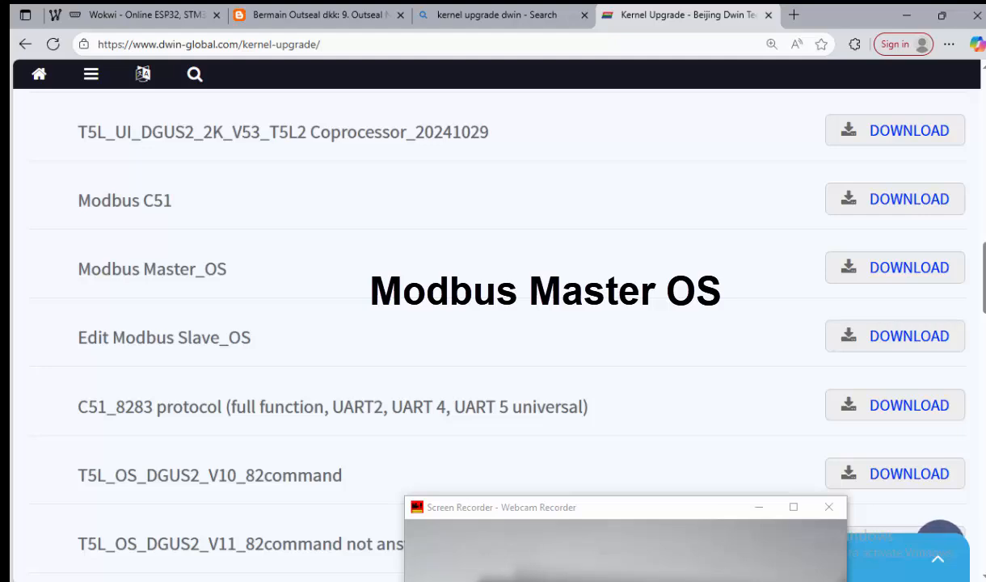
{"action": "left_click", "coordinate": [895, 266]}
{"action": "left_click", "coordinate": [937, 120]}
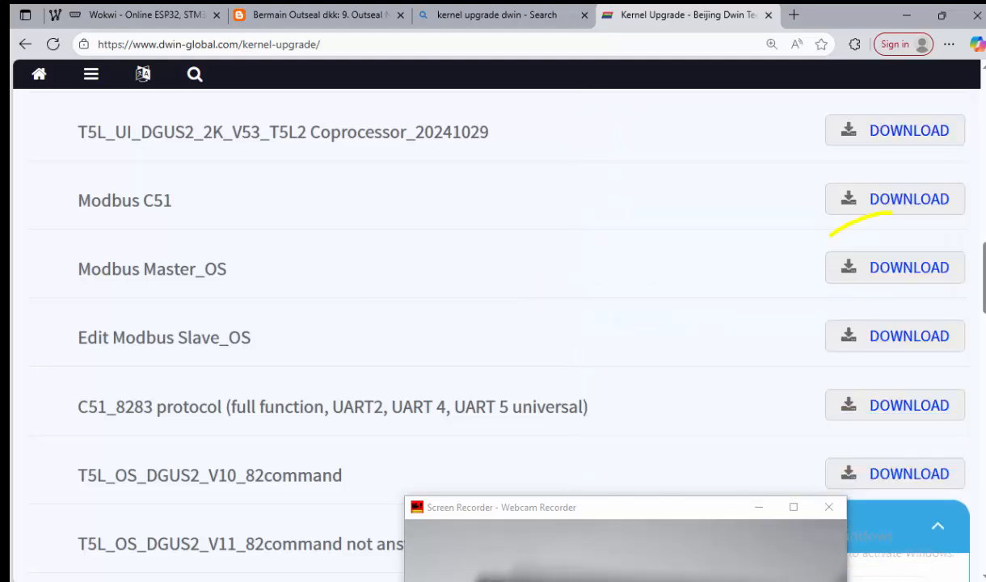
{"action": "left_click", "coordinate": [908, 267]}
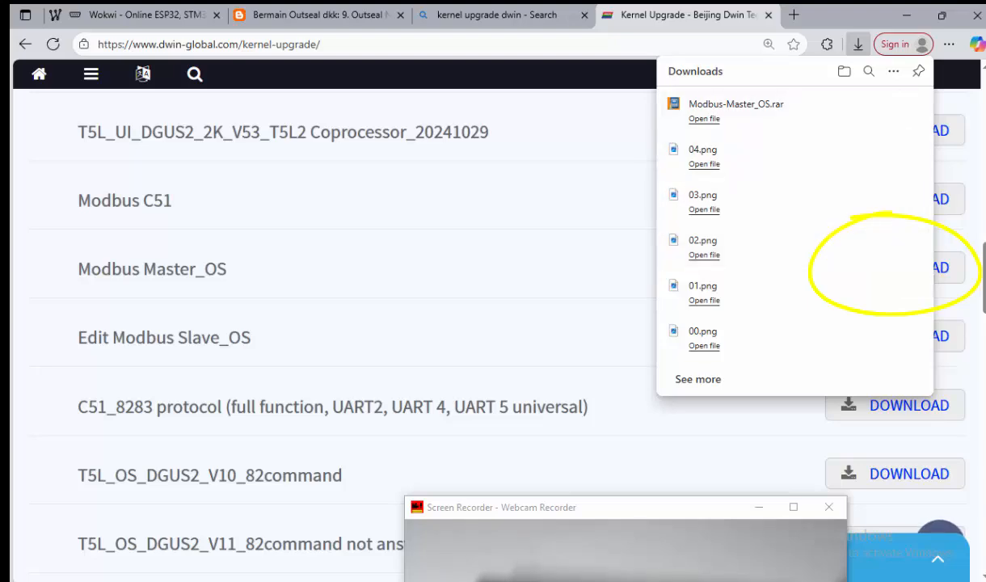
Step: Switch to File Explorer and extract Modbus-Master_OS.rar directly into the Downloads folder
{"action": "mouse_move", "coordinate": [363, 580]}
{"action": "left_click", "coordinate": [441, 529]}
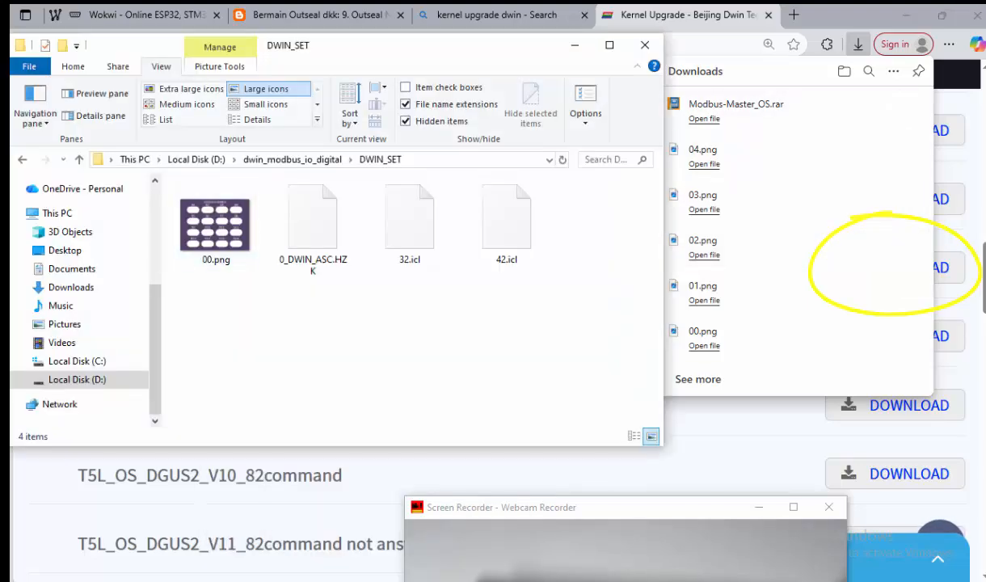
{"action": "scroll", "coordinate": [81, 291], "scroll_direction": "up", "scroll_amount": 4}
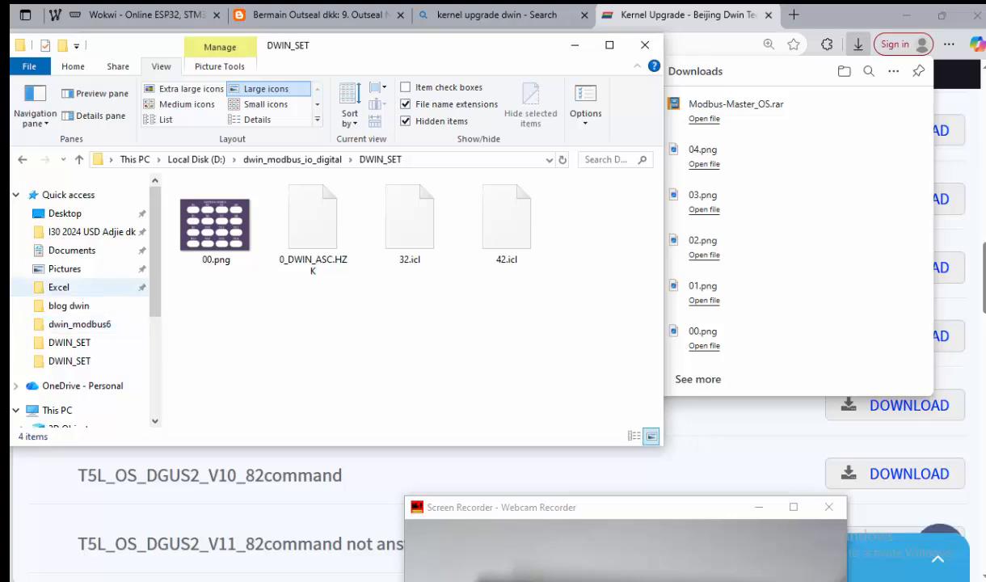
{"action": "scroll", "coordinate": [81, 339], "scroll_direction": "down", "scroll_amount": 2}
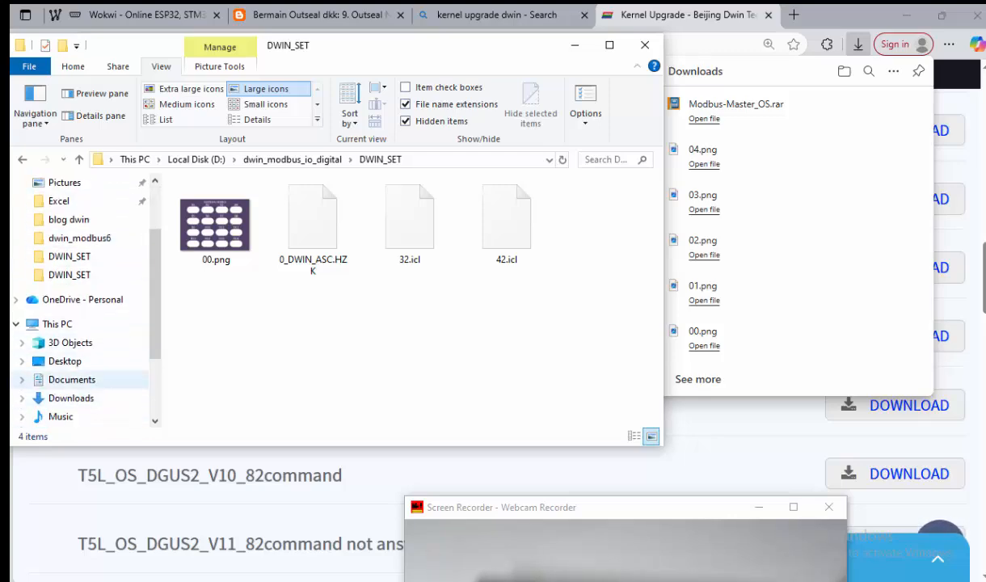
{"action": "left_click", "coordinate": [72, 398]}
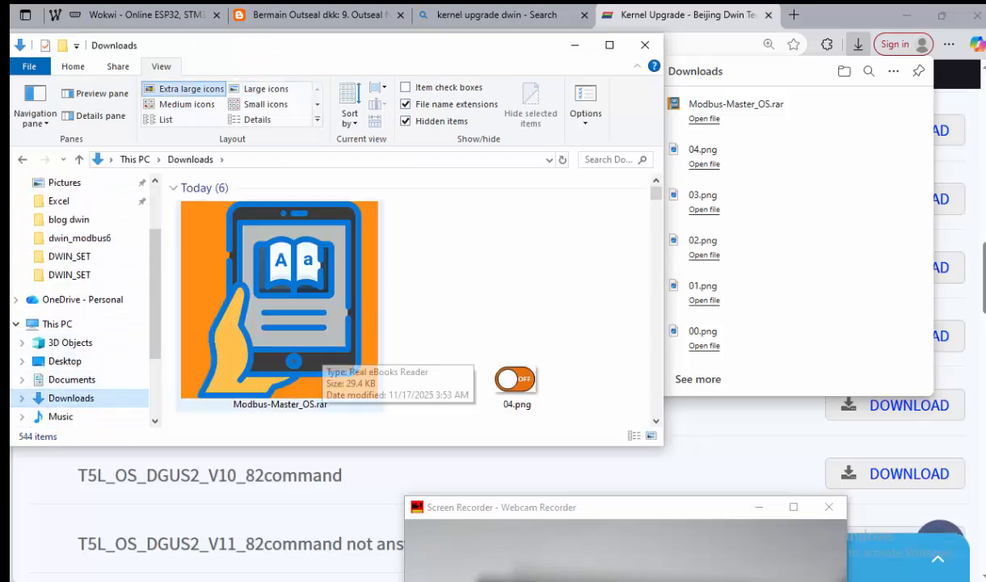
{"action": "right_click", "coordinate": [288, 360]}
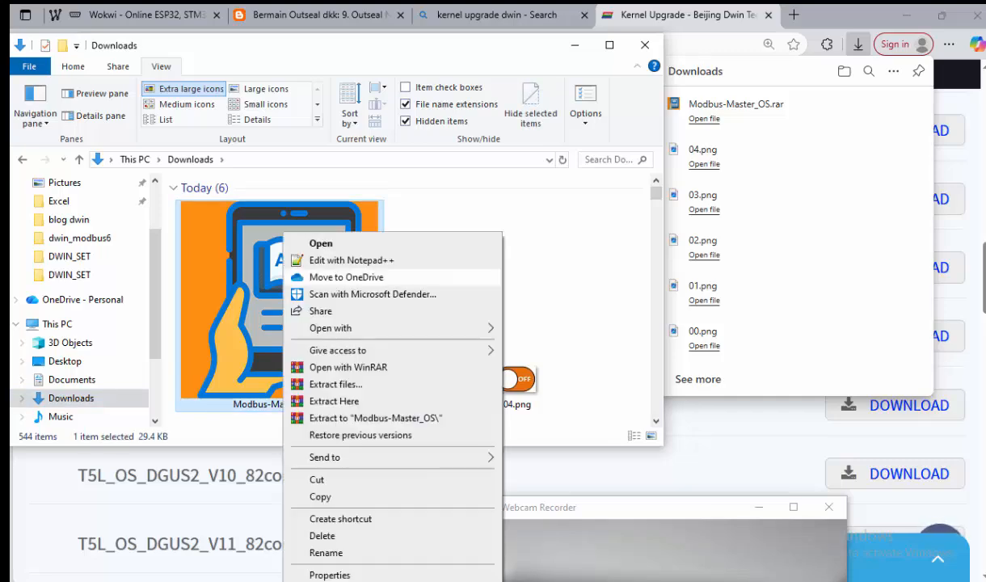
{"action": "left_click", "coordinate": [334, 401]}
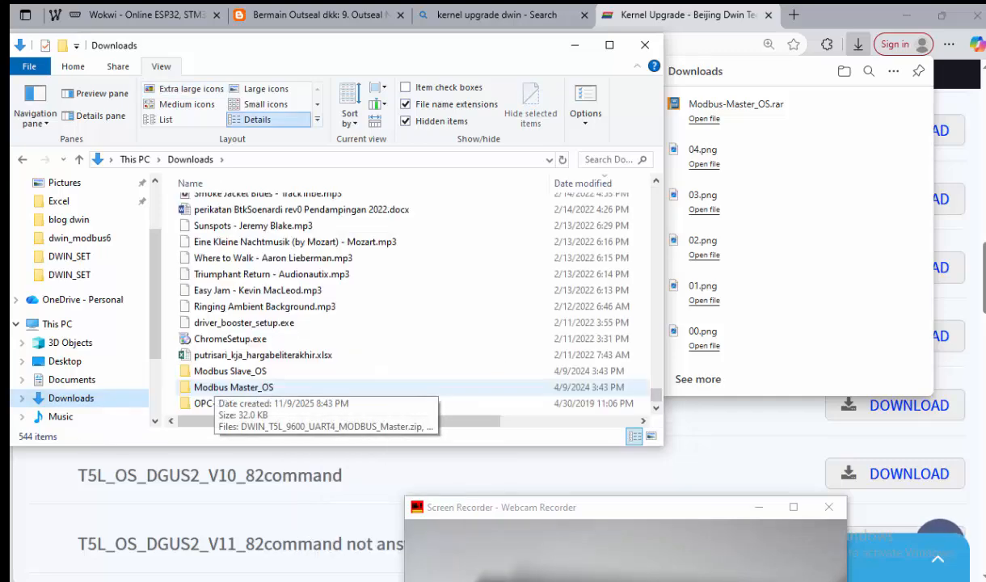
Step: Open the extracted Modbus Master_OS folder and widen its name column, keeping the webcam window clear of the archives
{"action": "double_click", "coordinate": [214, 387]}
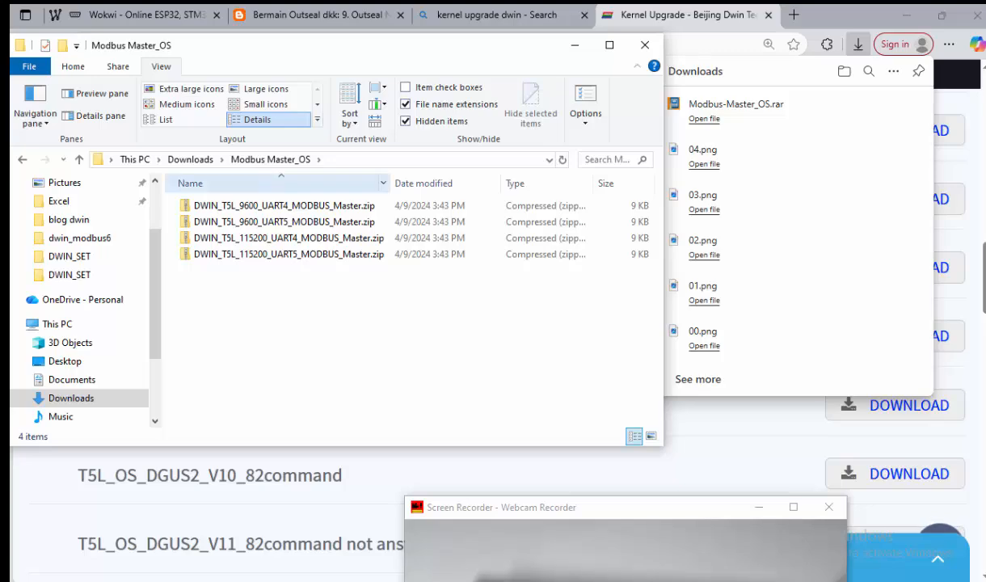
{"action": "left_click_drag", "start_coordinate": [390, 183], "coordinate": [479, 183]}
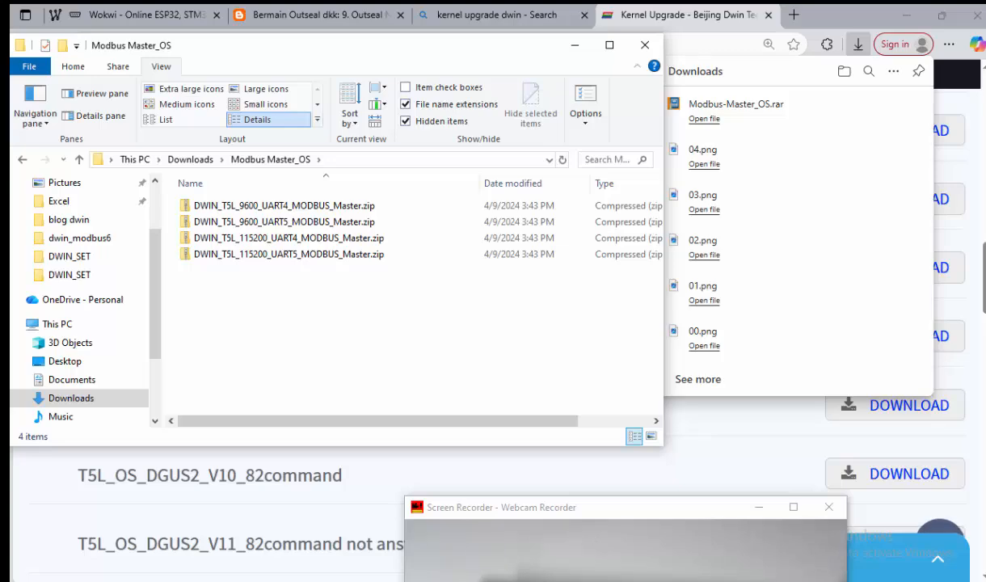
{"action": "left_click_drag", "start_coordinate": [540, 509], "coordinate": [368, 232]}
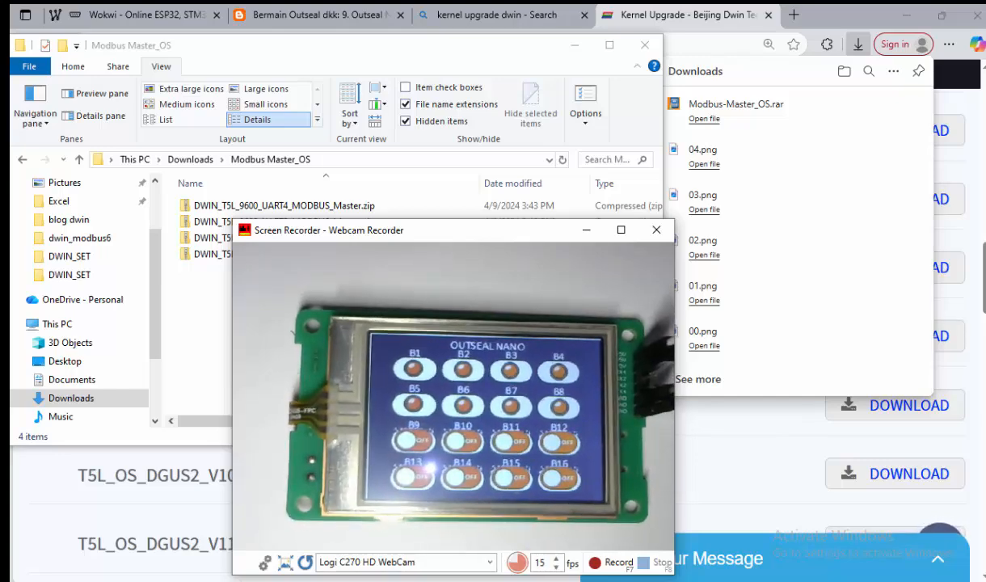
{"action": "left_click_drag", "start_coordinate": [433, 229], "coordinate": [459, 384]}
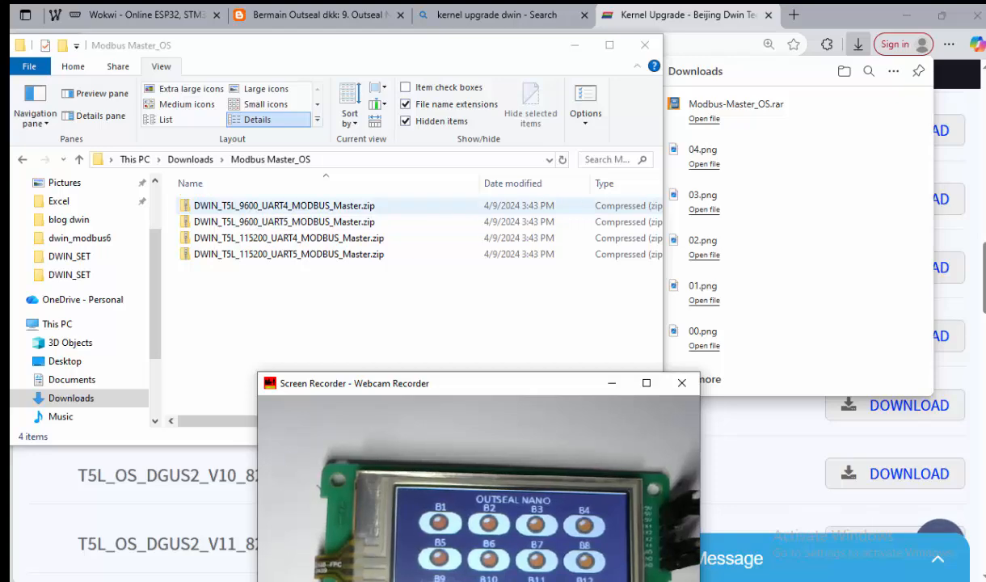
Step: Copy DWIN_T5L_9600_UART4_MODBUS_Master.zip into the dwin_modbus_io_digital project folder on drive D
{"action": "left_click", "coordinate": [284, 207]}
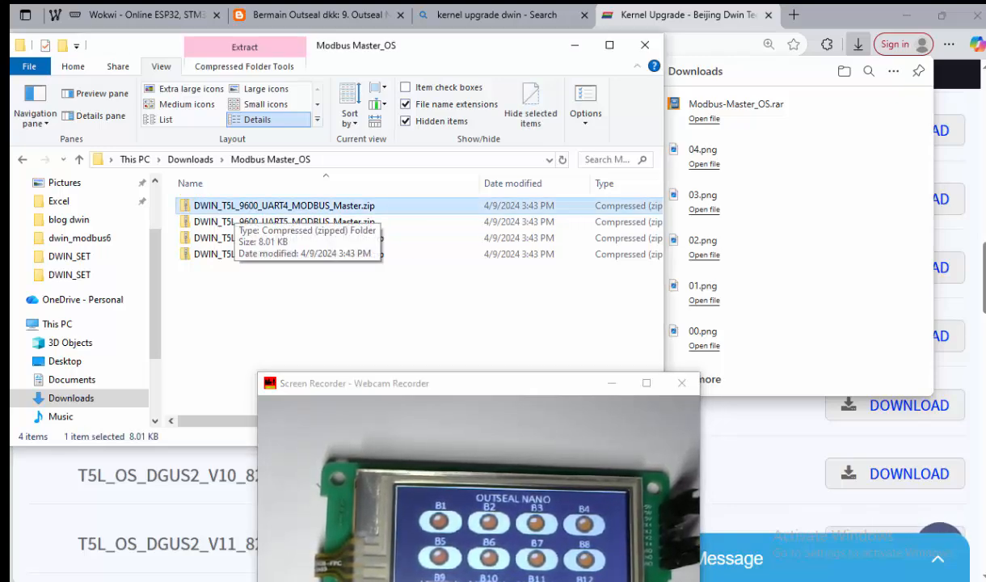
{"action": "right_click", "coordinate": [265, 206]}
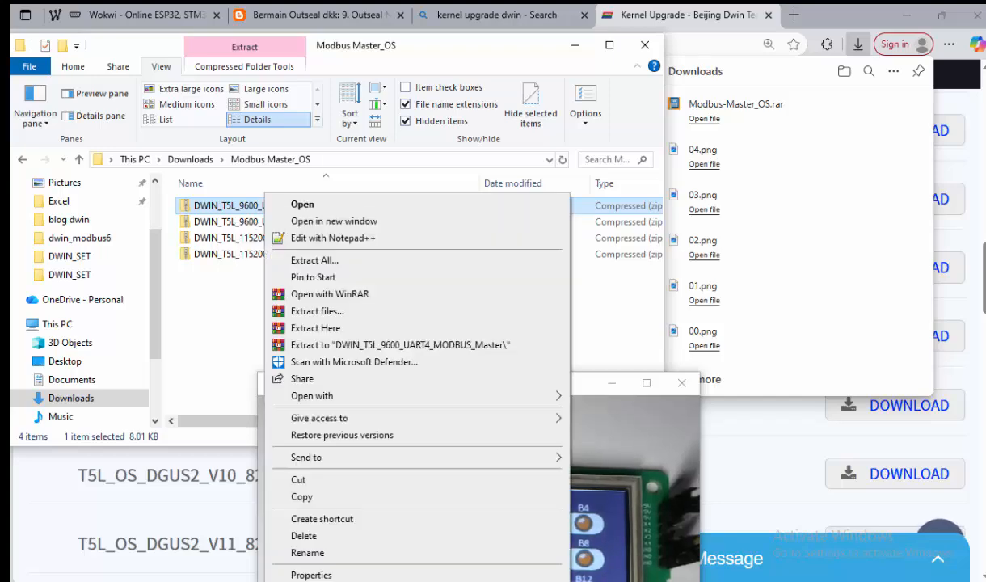
{"action": "left_click", "coordinate": [301, 496]}
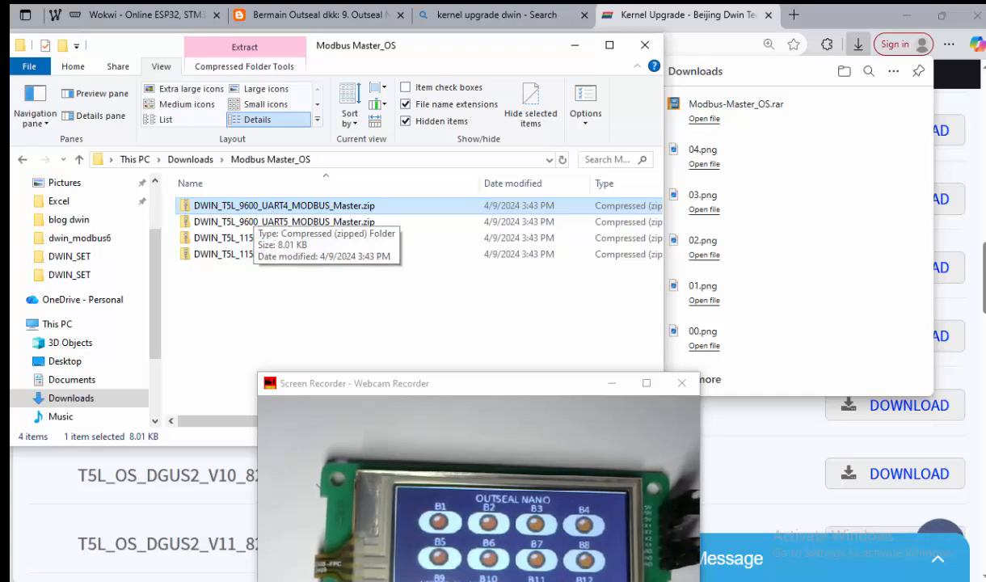
{"action": "left_click", "coordinate": [69, 256]}
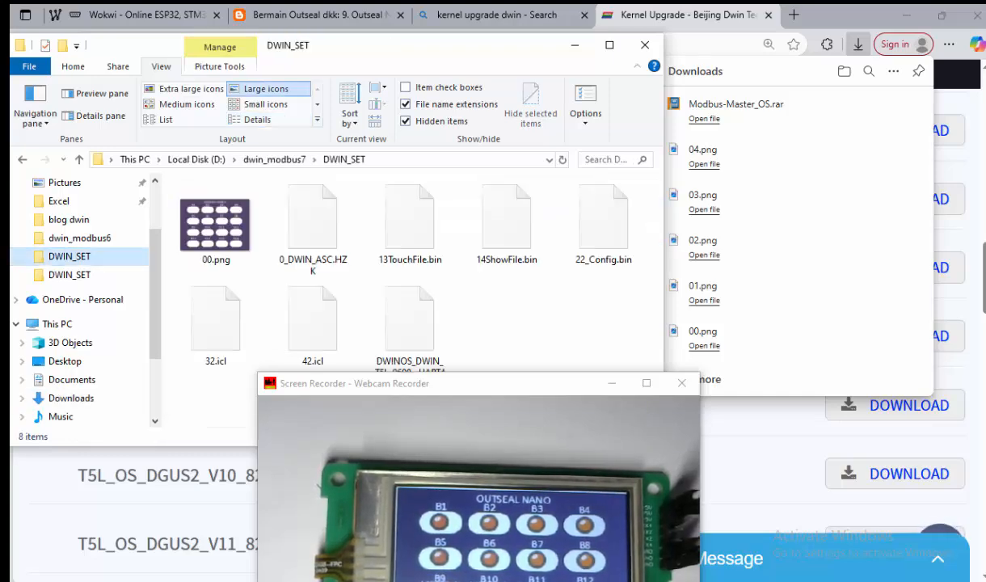
{"action": "left_click", "coordinate": [283, 160]}
{"action": "left_click_drag", "start_coordinate": [342, 384], "coordinate": [412, 463]}
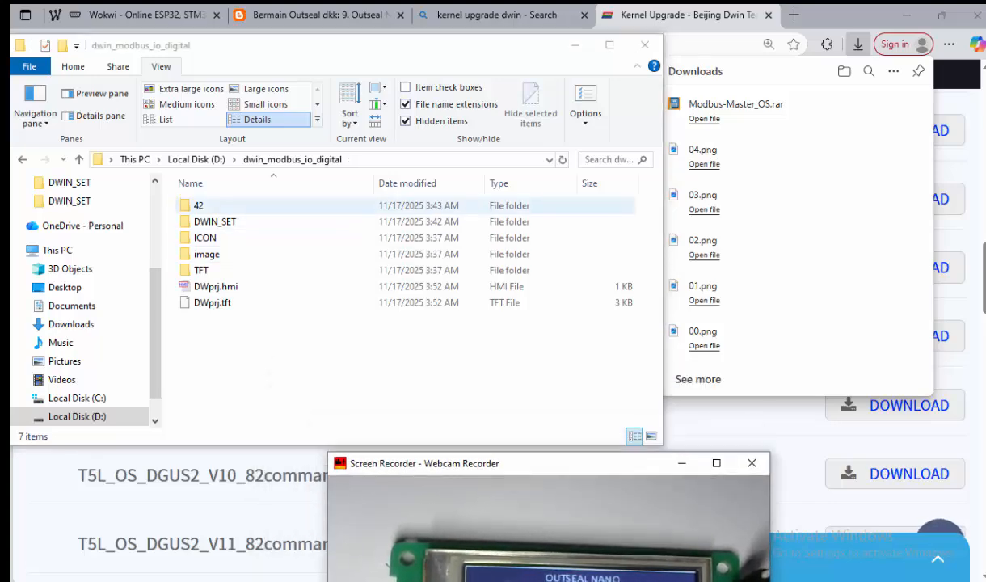
{"action": "right_click", "coordinate": [220, 332]}
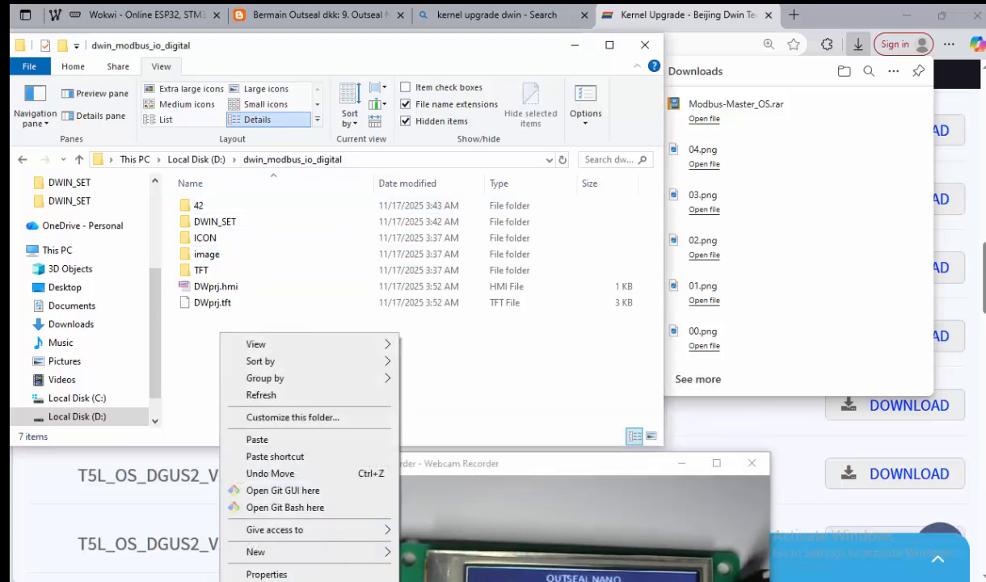
{"action": "left_click", "coordinate": [257, 439]}
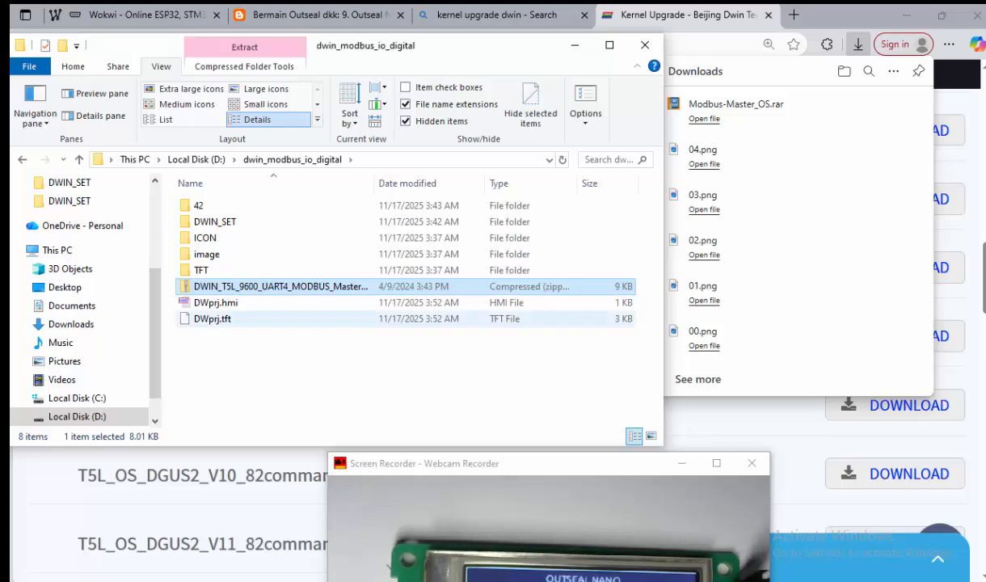
Step: Extract the copied UART4 Modbus master archive into its own folder within the project and open that folder
{"action": "right_click", "coordinate": [275, 286]}
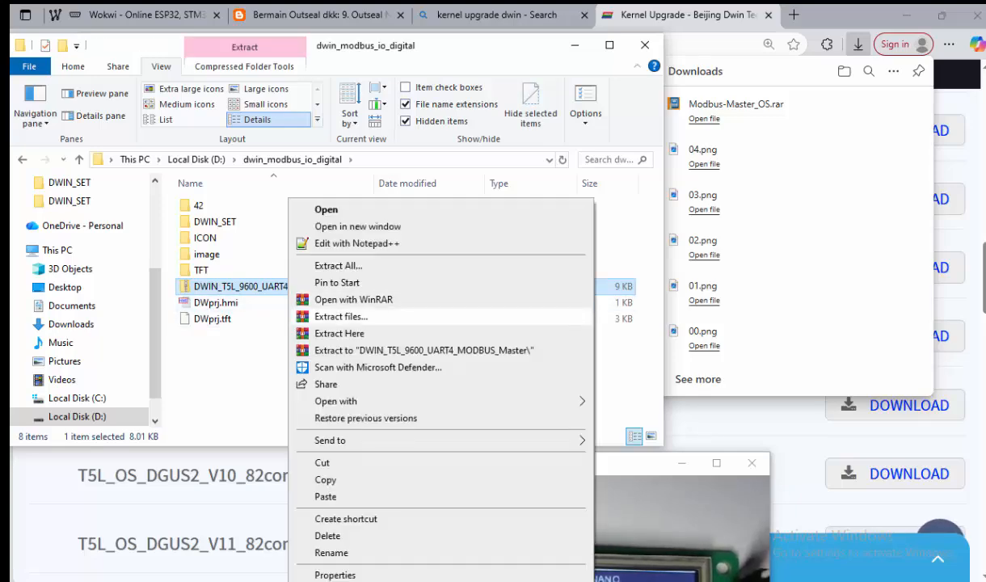
{"action": "left_click", "coordinate": [323, 317]}
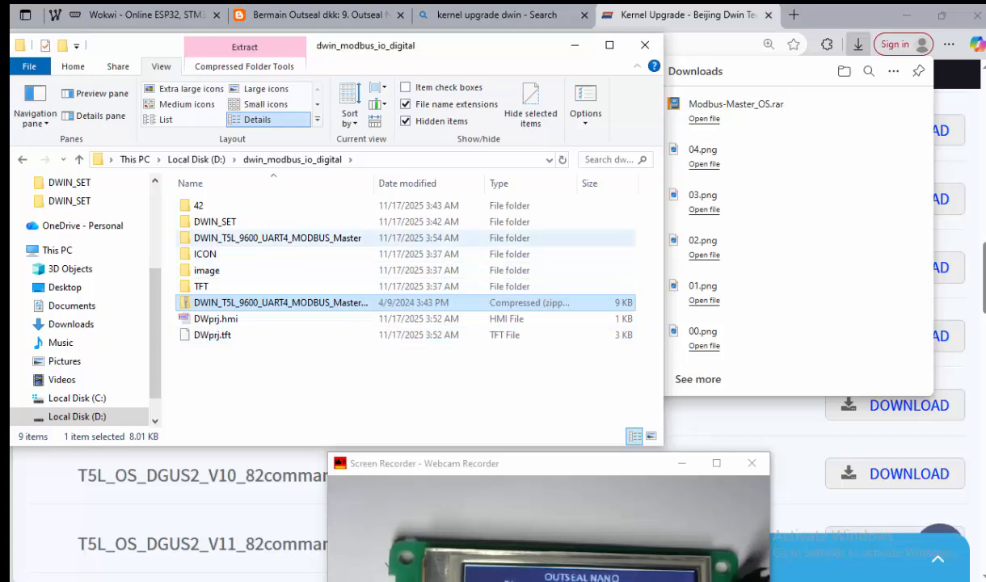
{"action": "double_click", "coordinate": [278, 237]}
Step: Copy DWINOS_DWIN_T5L_9600__UART4_ModBus.bin from the extracted Modbus master folder into the project's DWIN_SET folder
{"action": "left_click", "coordinate": [279, 238]}
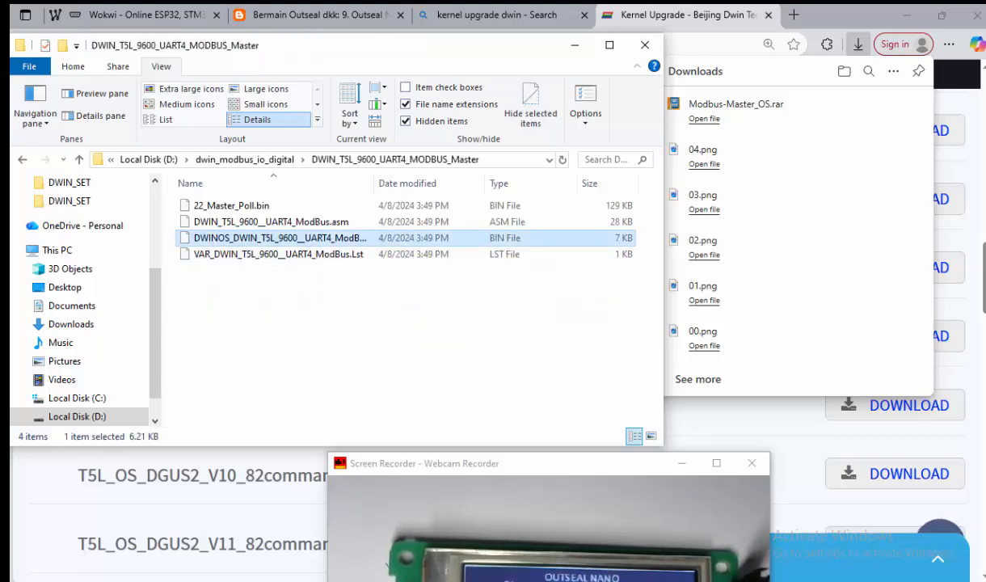
{"action": "left_click_drag", "start_coordinate": [373, 184], "coordinate": [462, 184]}
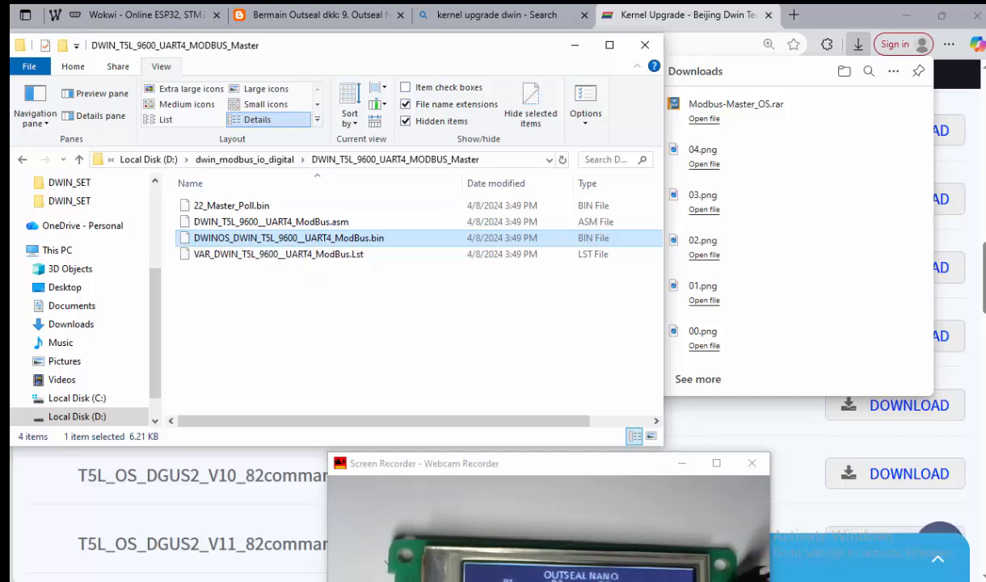
{"action": "left_click", "coordinate": [244, 159]}
{"action": "double_click", "coordinate": [215, 222]}
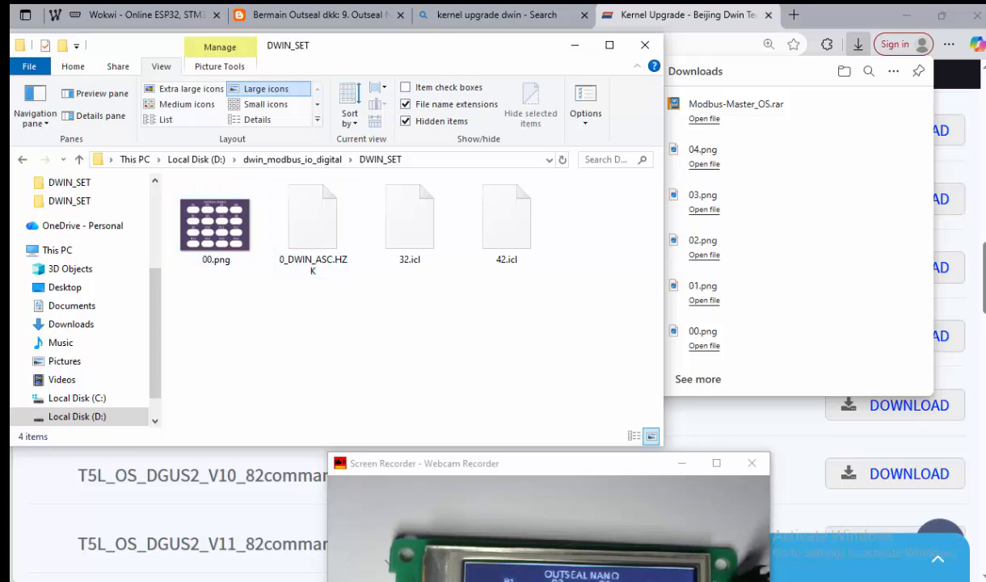
{"action": "key", "text": "ctrl+v"}
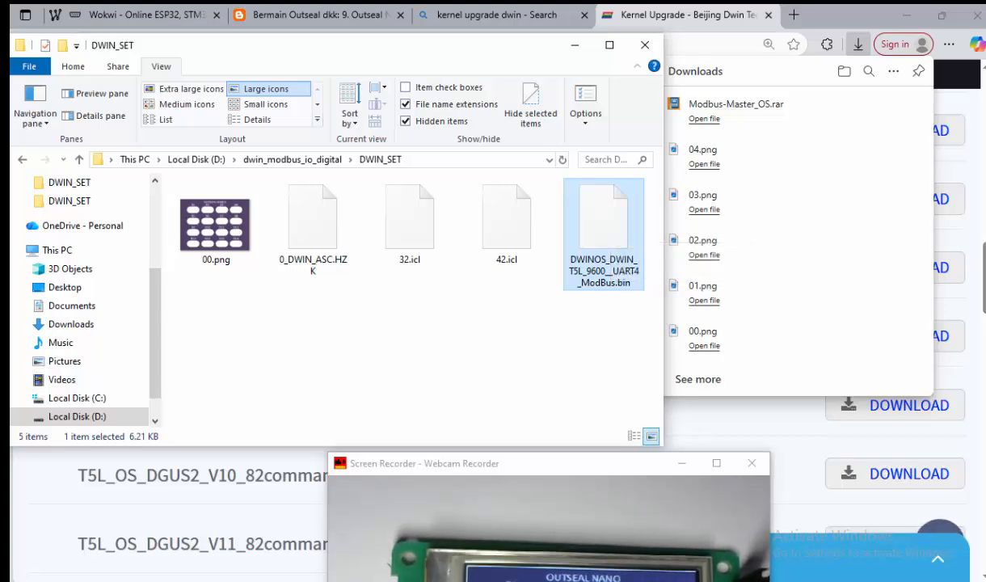
Step: Switch to the Notepad outline and highlight item 7, "Generate seting => bin", with the webcam window moved beside it
{"action": "left_click_drag", "start_coordinate": [429, 463], "coordinate": [513, 171]}
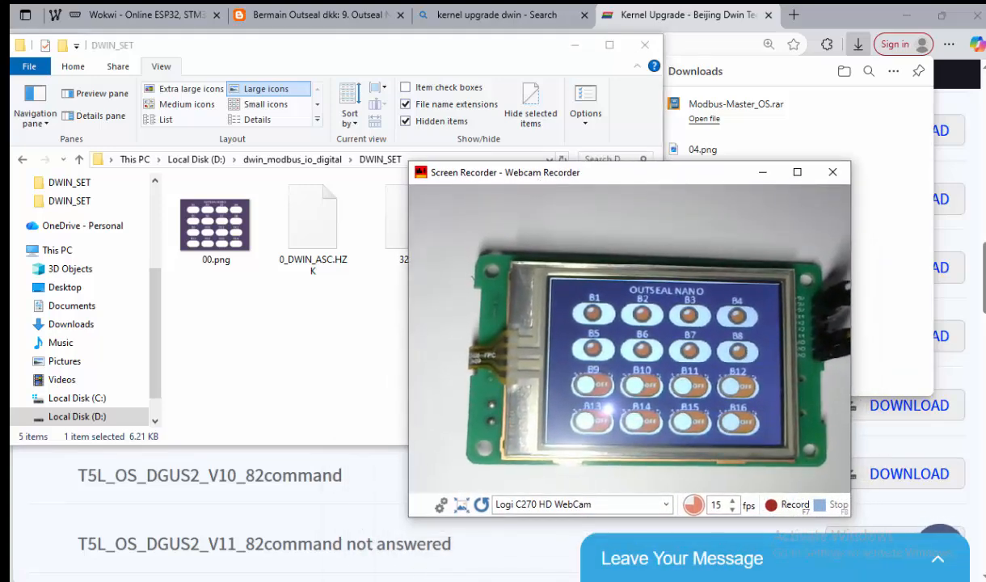
{"action": "key", "text": "alt+Tab"}
{"action": "key", "text": "Down"}
{"action": "key", "text": "ctrl+shift+Left"}
{"action": "key", "text": "ctrl+shift+Left"}
{"action": "key", "text": "ctrl+shift+Left"}
{"action": "key", "text": "ctrl+shift+Left"}
{"action": "key", "text": "ctrl+shift+Left"}
{"action": "key", "text": "ctrl+shift+Left"}
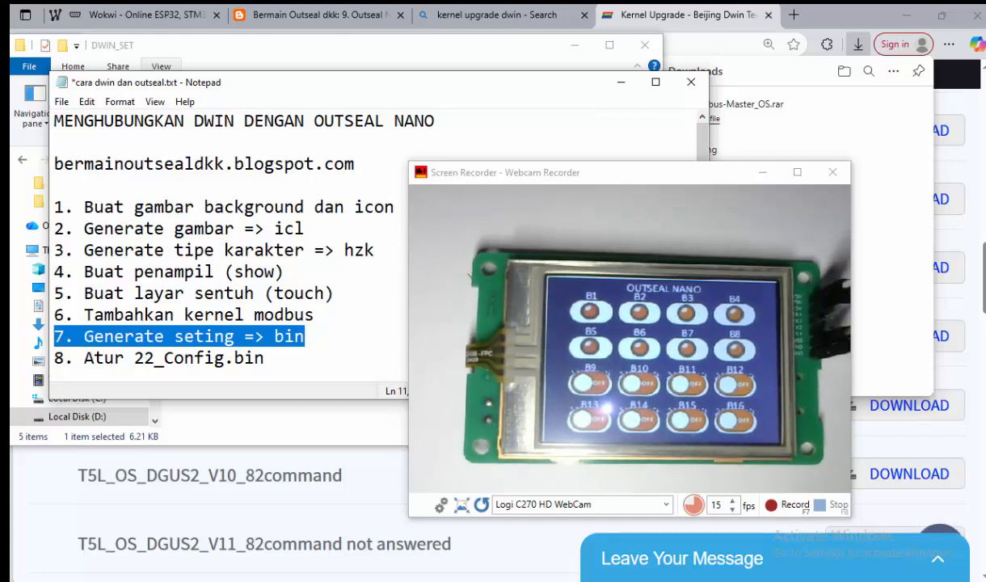
Step: Switch to DWIN DGUS, save the dwin_modbus_io_digital project and generate its configuration files
{"action": "key", "text": "alt+Tab"}
{"action": "left_click_drag", "start_coordinate": [679, 172], "coordinate": [579, 523]}
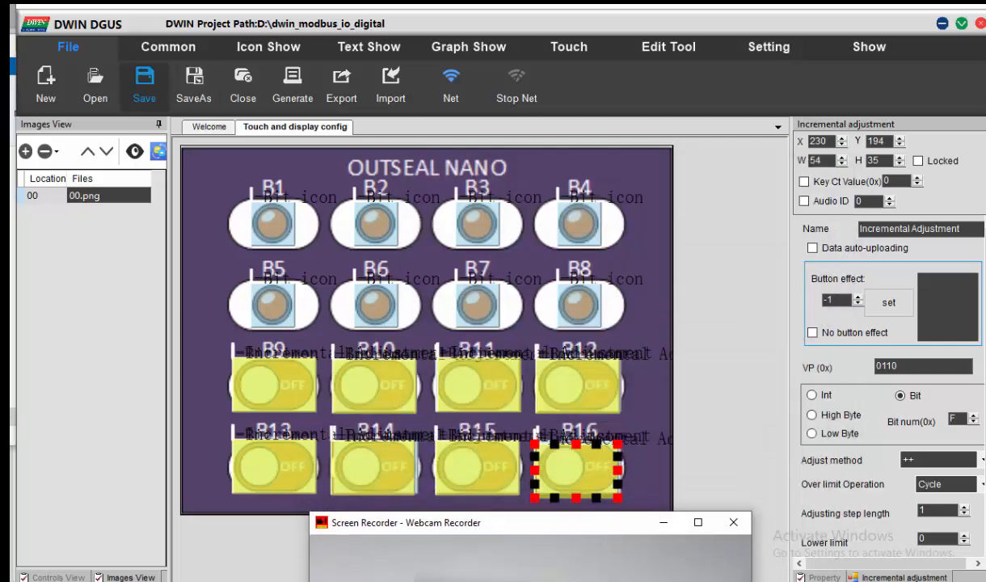
{"action": "left_click", "coordinate": [144, 85]}
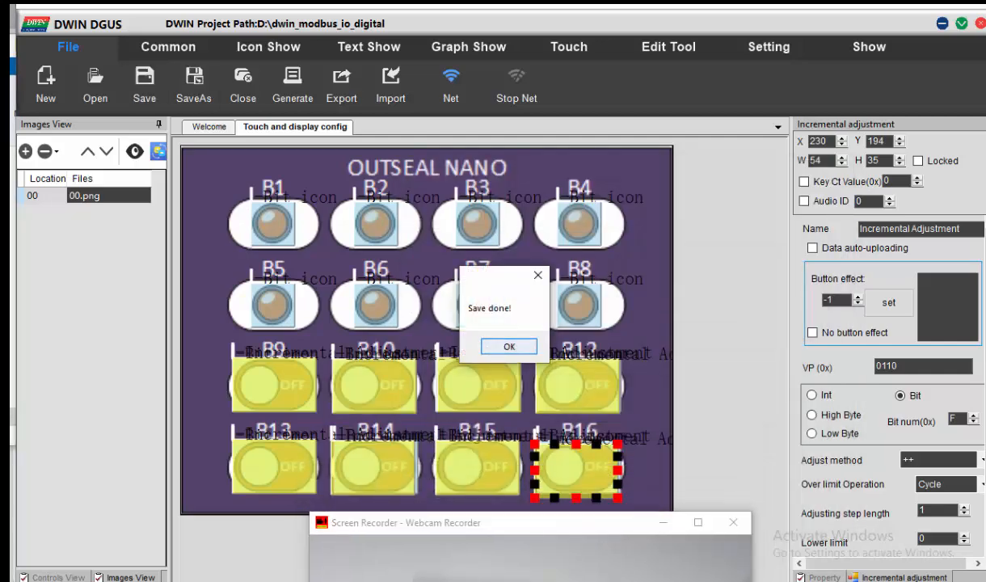
{"action": "key", "text": "Return"}
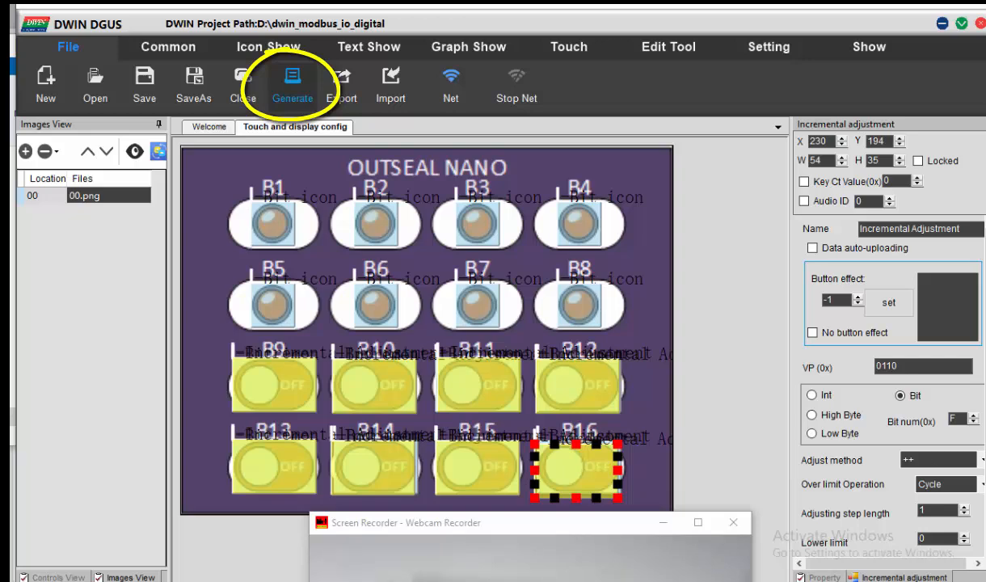
{"action": "left_click", "coordinate": [291, 79]}
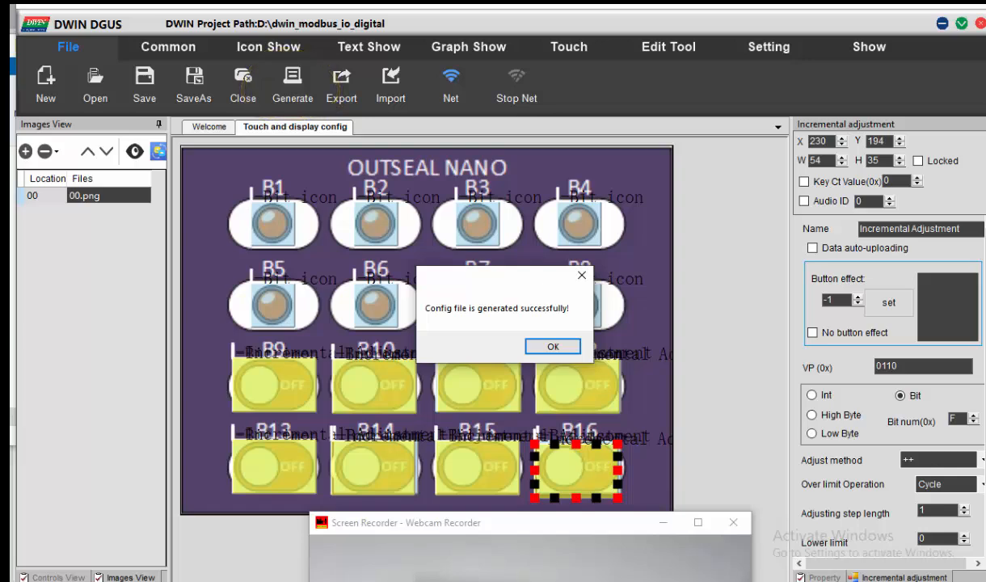
{"action": "left_click", "coordinate": [553, 346]}
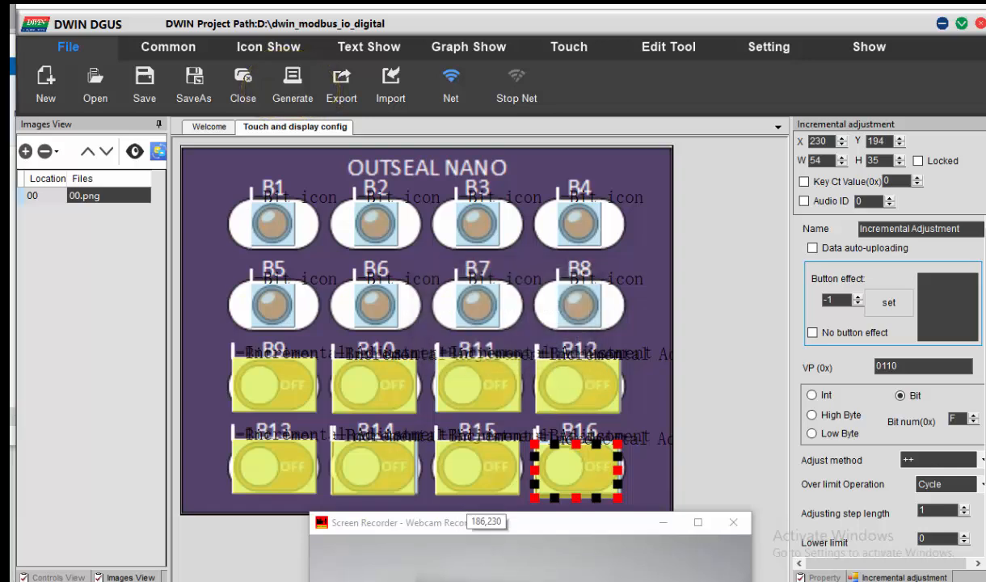
Step: Switch to File Explorer and check the generated 13TouchFile.bin and 22_Config.bin in the DWIN_SET folder
{"action": "left_click_drag", "start_coordinate": [474, 523], "coordinate": [700, 440]}
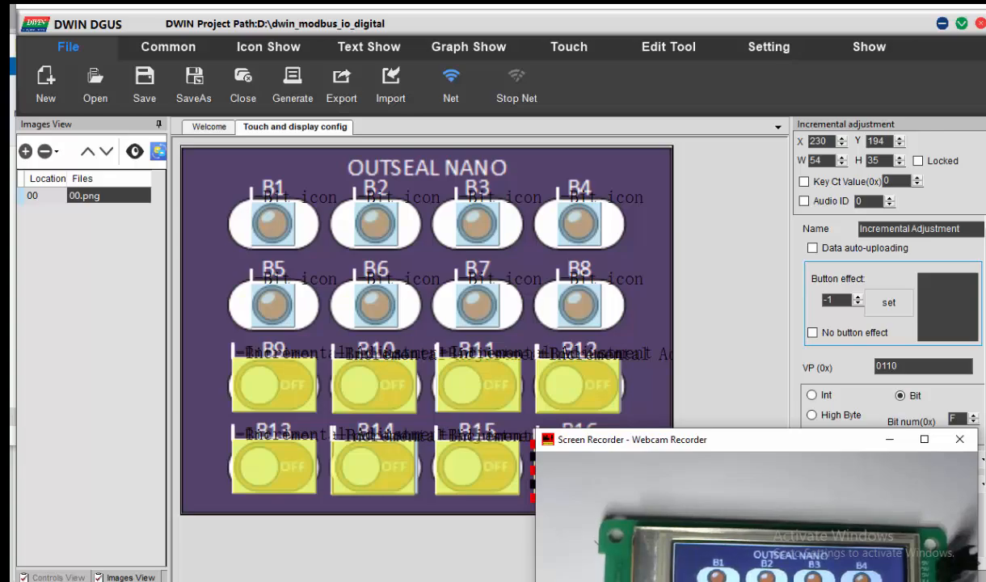
{"action": "mouse_move", "coordinate": [348, 580]}
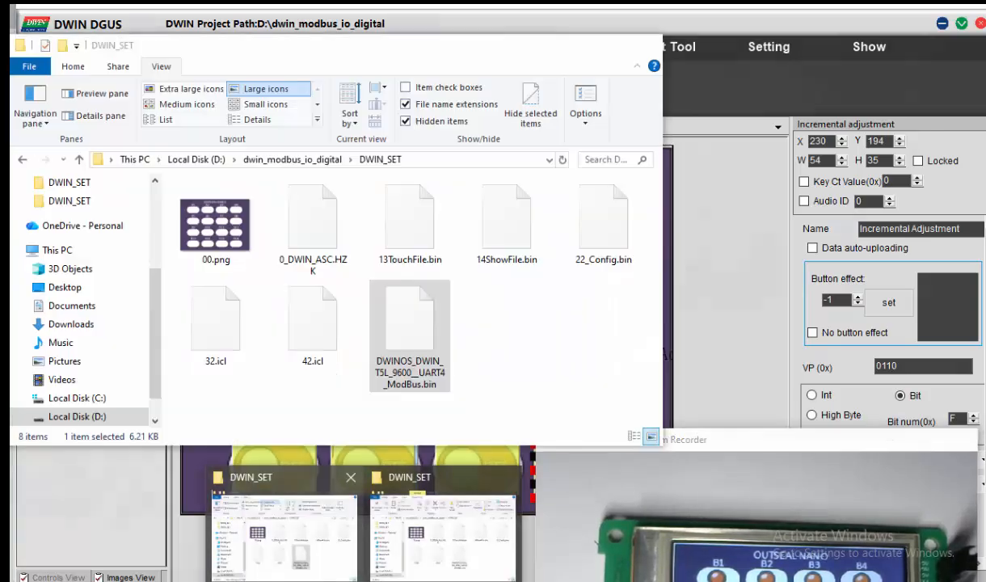
{"action": "left_click", "coordinate": [287, 521]}
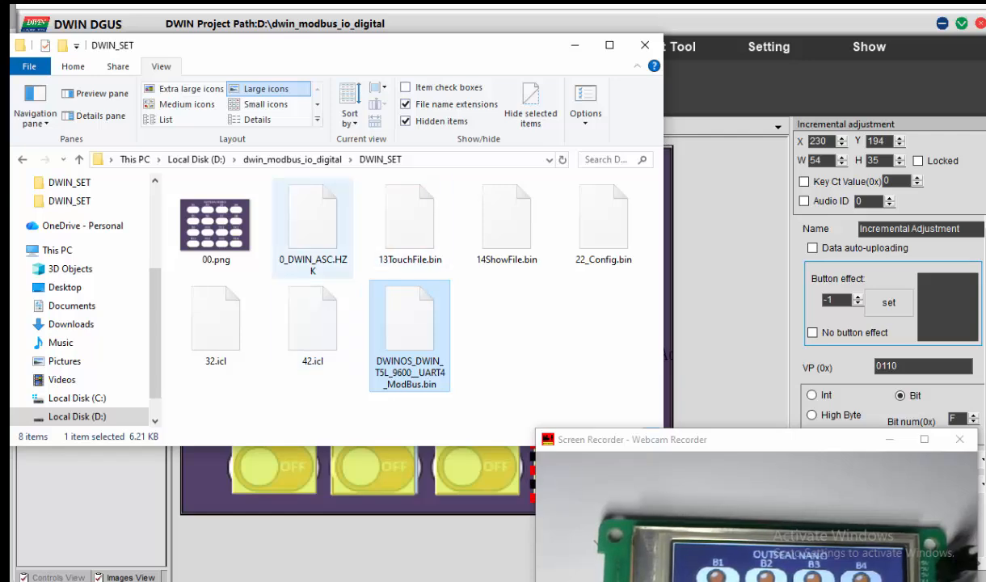
{"action": "left_click", "coordinate": [410, 222]}
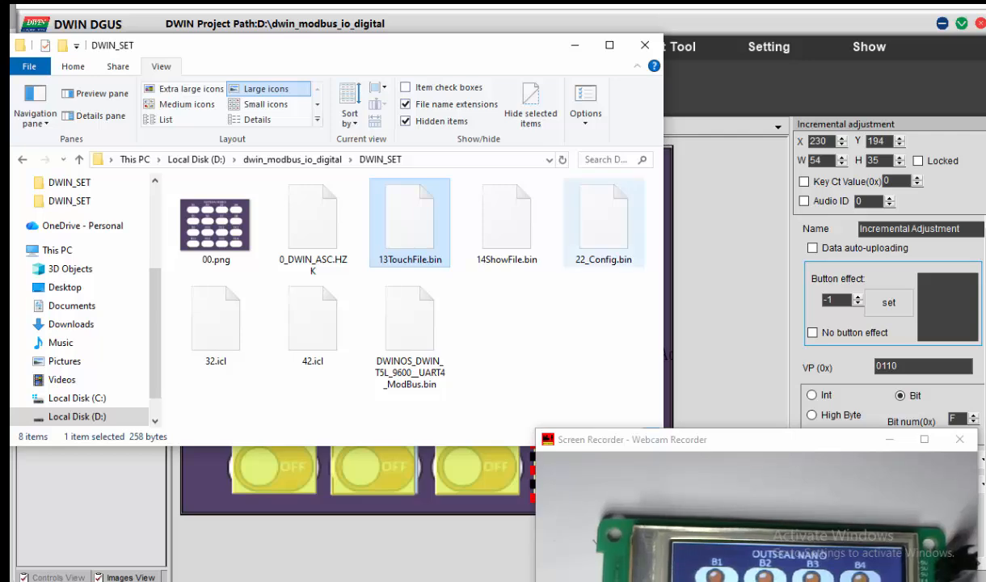
{"action": "left_click", "coordinate": [604, 224]}
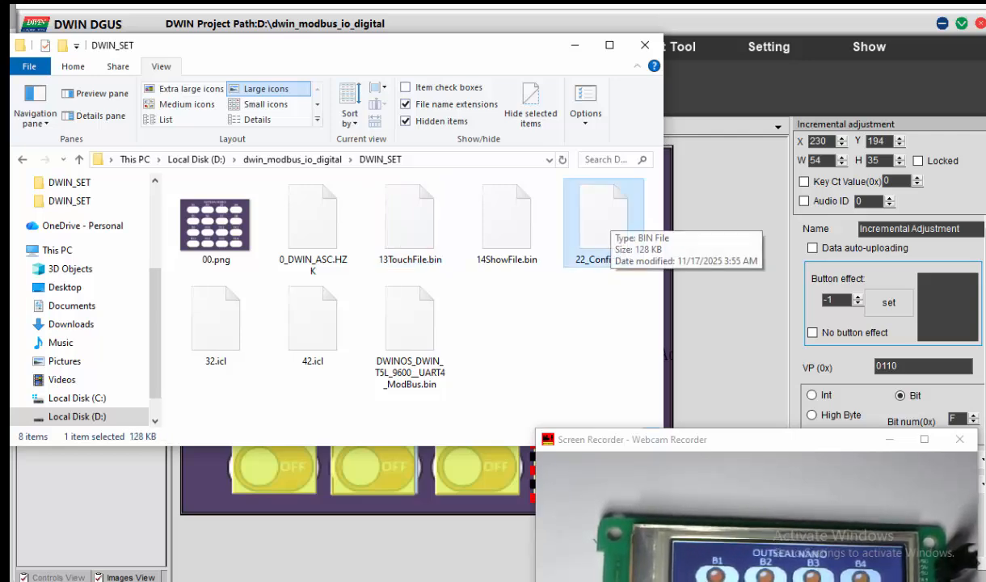
Step: Switch to the Notepad outline, highlight item 8, "Atur 22_Config.bin", and enlarge the window to reveal the Modbus command lines
{"action": "key", "text": "alt+Tab"}
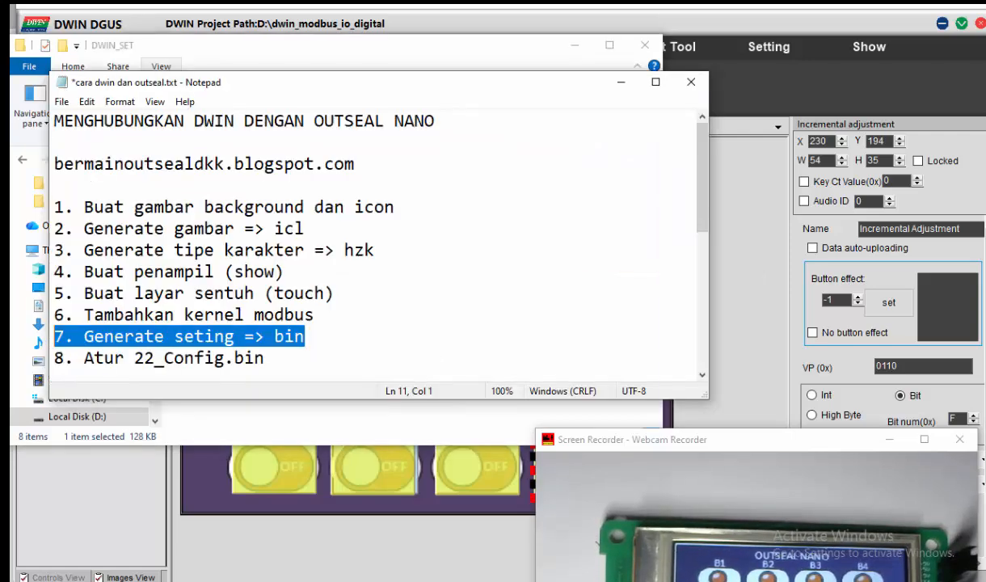
{"action": "left_click_drag", "start_coordinate": [267, 356], "coordinate": [55, 355]}
{"action": "left_click_drag", "start_coordinate": [221, 399], "coordinate": [222, 577]}
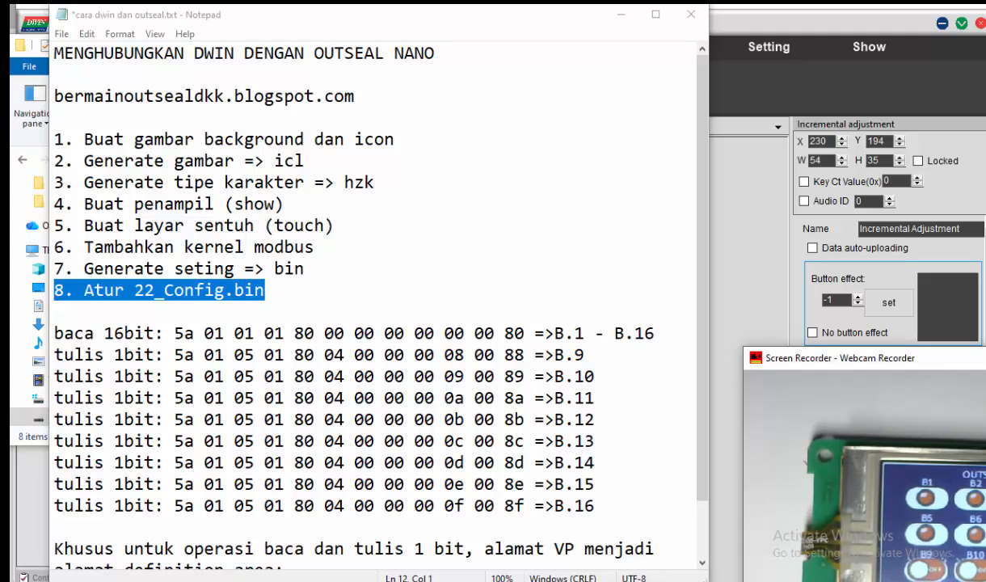
Step: Insert a line reading 0001c000 directly above the "baca 16bit" command and highlight that address
{"action": "key", "text": "Down"}
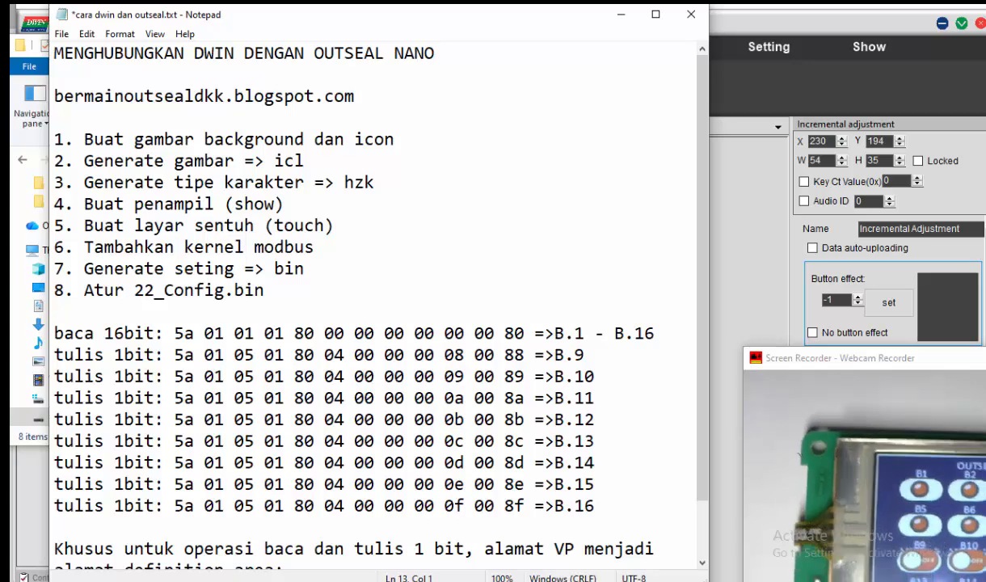
{"action": "key", "text": "Return"}
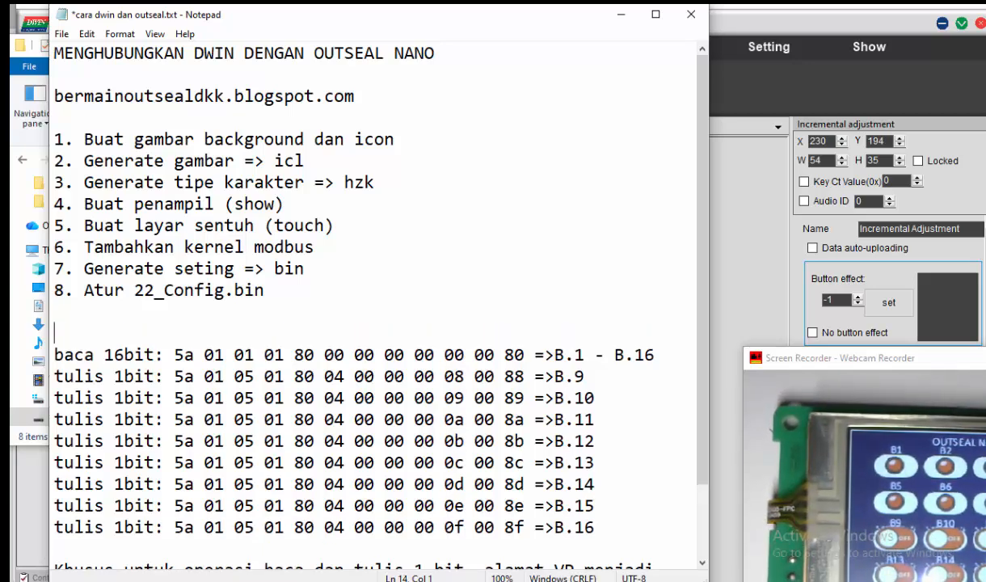
{"action": "type", "text": "000"}
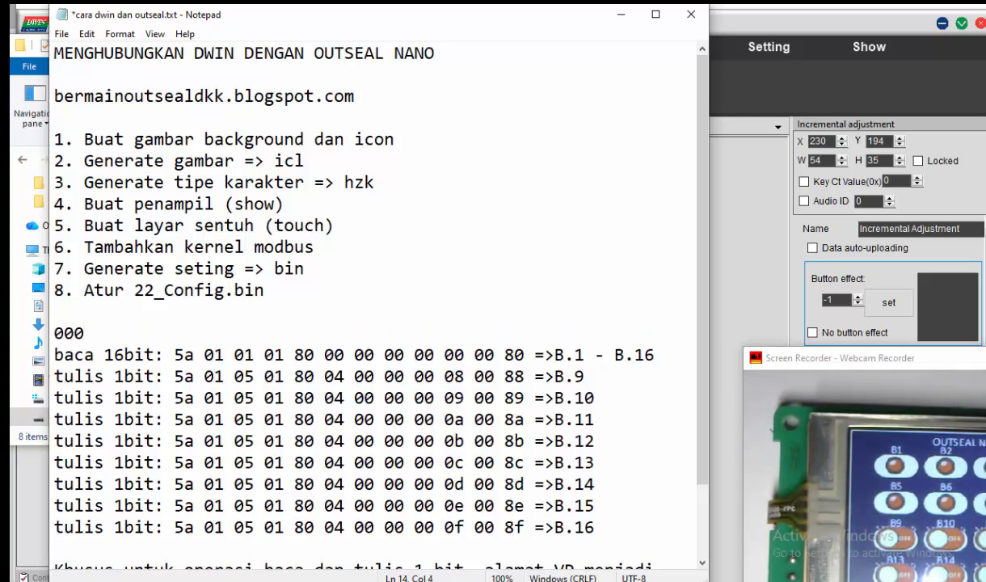
{"action": "type", "text": "1c000"}
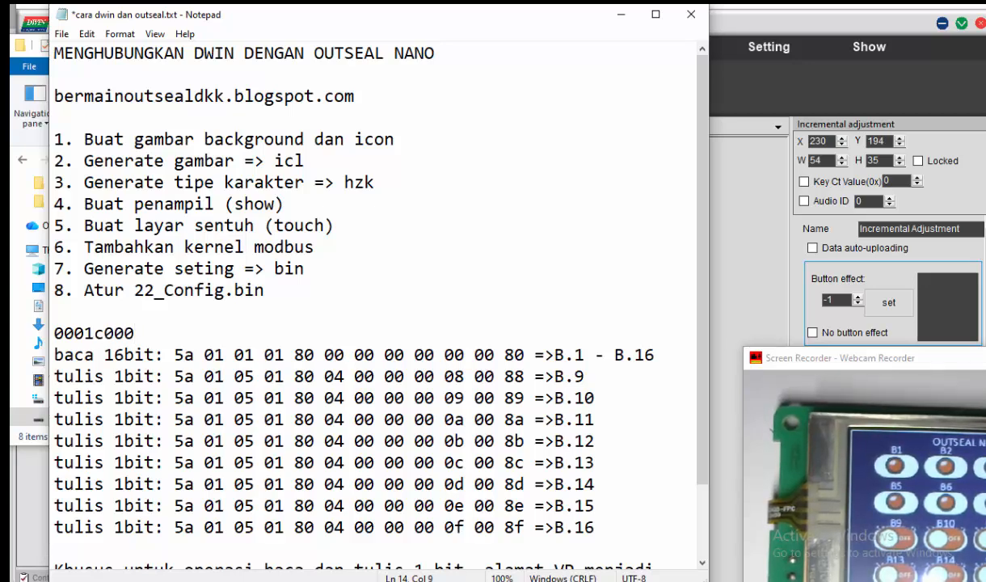
{"action": "key", "text": "shift+Left"}
{"action": "key", "text": "shift+Left"}
{"action": "key", "text": "shift+Left"}
{"action": "key", "text": "shift+Left"}
{"action": "key", "text": "shift+Left"}
{"action": "key", "text": "shift+Left"}
{"action": "key", "text": "shift+Left"}
{"action": "key", "text": "shift+Left"}
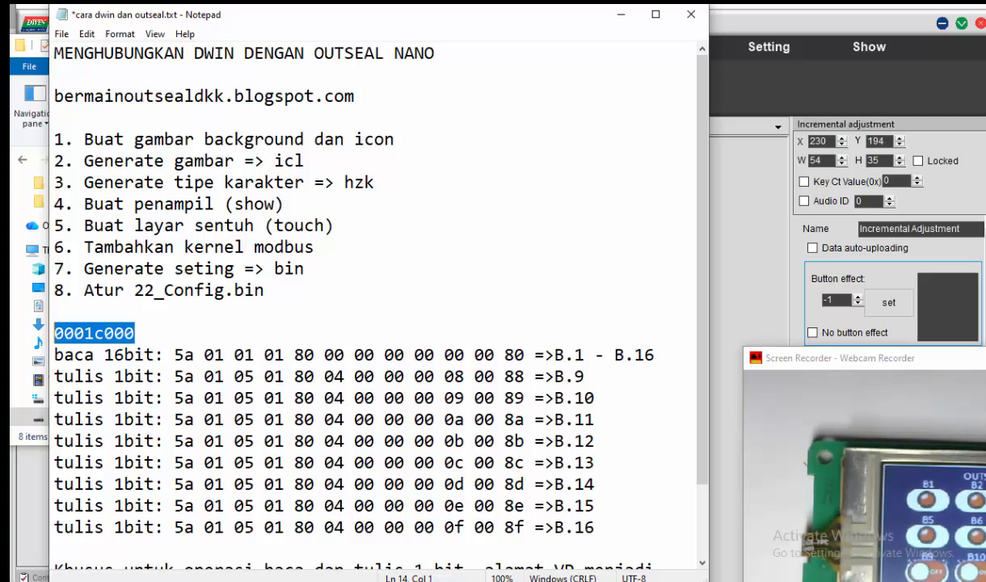
Step: Examine the "baca 16bit" command, highlighting the whole command and its first three bytes, 5a, 01 and 01, in turn
{"action": "left_click_drag", "start_coordinate": [55, 355], "coordinate": [524, 355]}
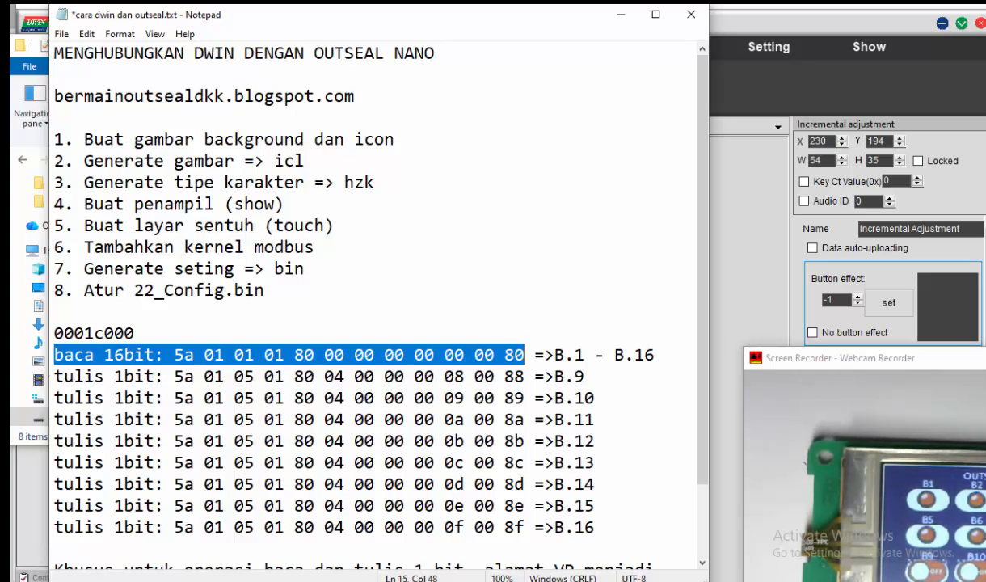
{"action": "left_click", "coordinate": [185, 355]}
{"action": "left_click_drag", "start_coordinate": [174, 355], "coordinate": [194, 355]}
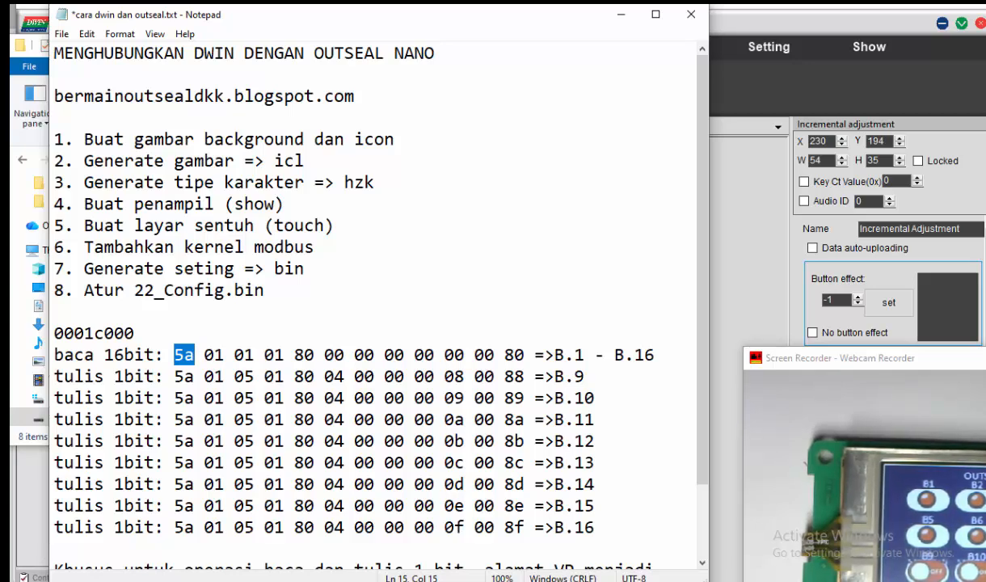
{"action": "key", "text": "Right"}
{"action": "key", "text": "shift+Right"}
{"action": "key", "text": "shift+Right"}
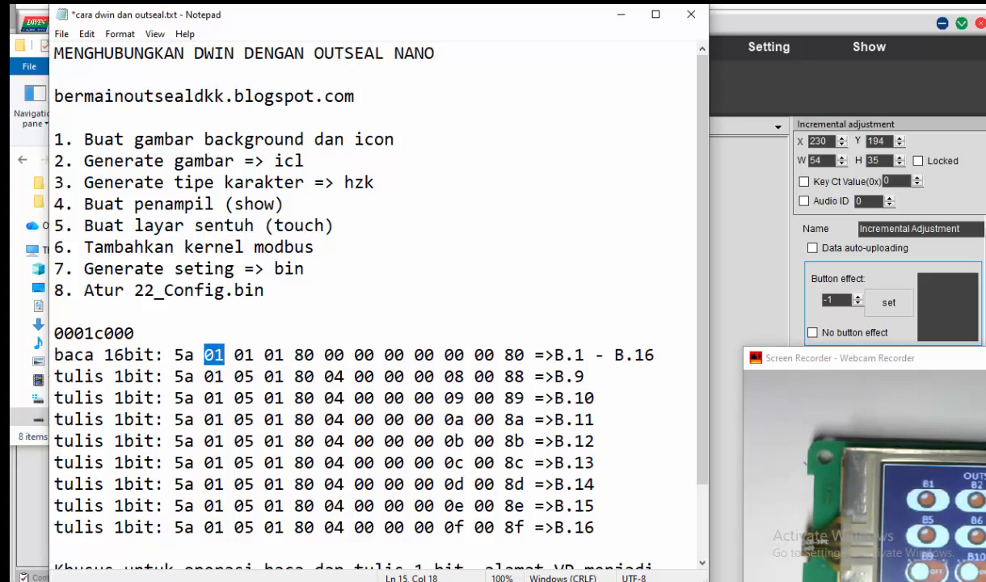
{"action": "key", "text": "Right"}
{"action": "key", "text": "Right"}
{"action": "key", "text": "shift+Right"}
{"action": "key", "text": "shift+Right"}
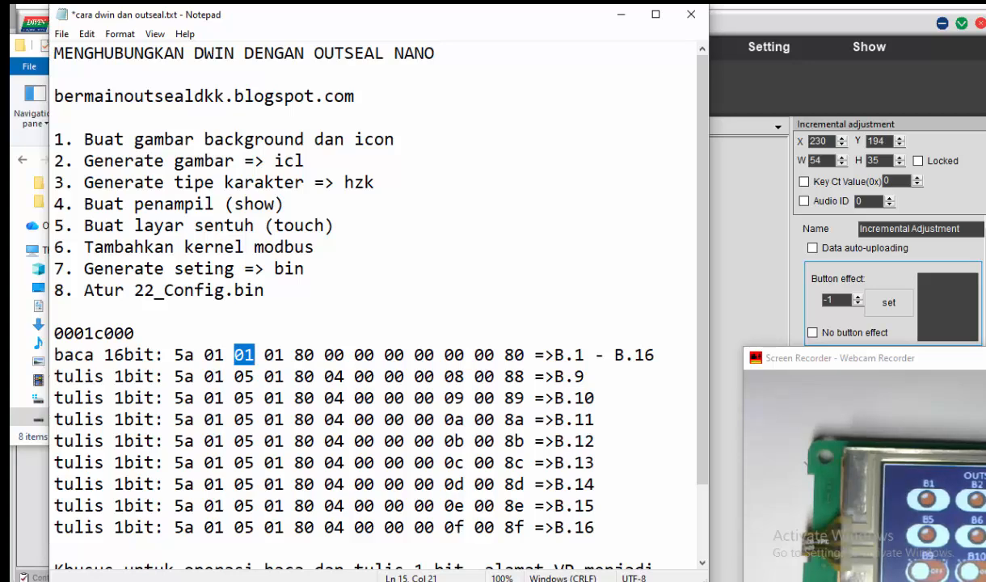
Step: Examine the fourth to sixth bytes of the "baca 16bit" command, highlighting 01, 80 and 00 one after another
{"action": "key", "text": "Right"}
{"action": "key", "text": "Right"}
{"action": "key", "text": "shift+Right"}
{"action": "key", "text": "shift+Right"}
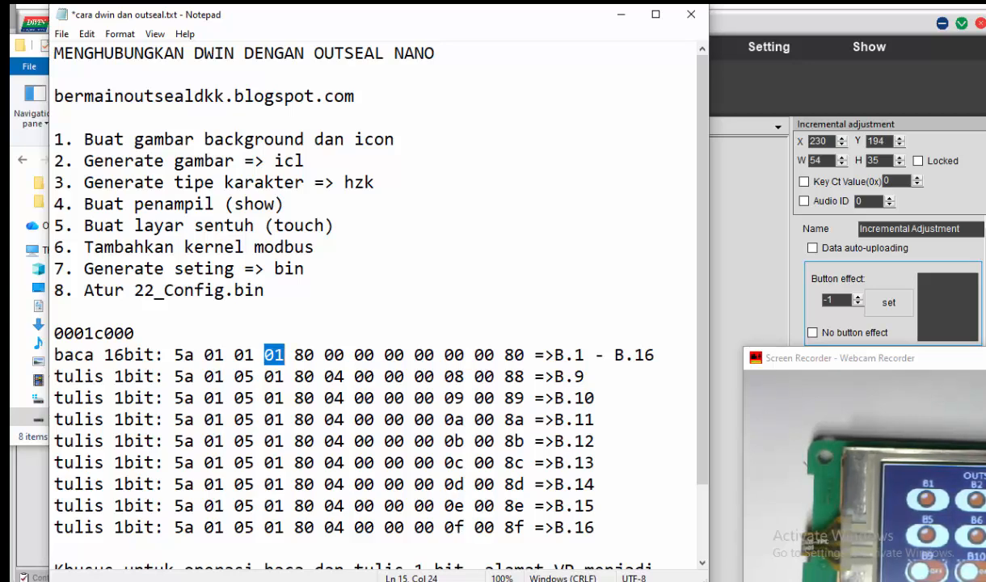
{"action": "key", "text": "Right"}
{"action": "key", "text": "Right"}
{"action": "key", "text": "shift+Right"}
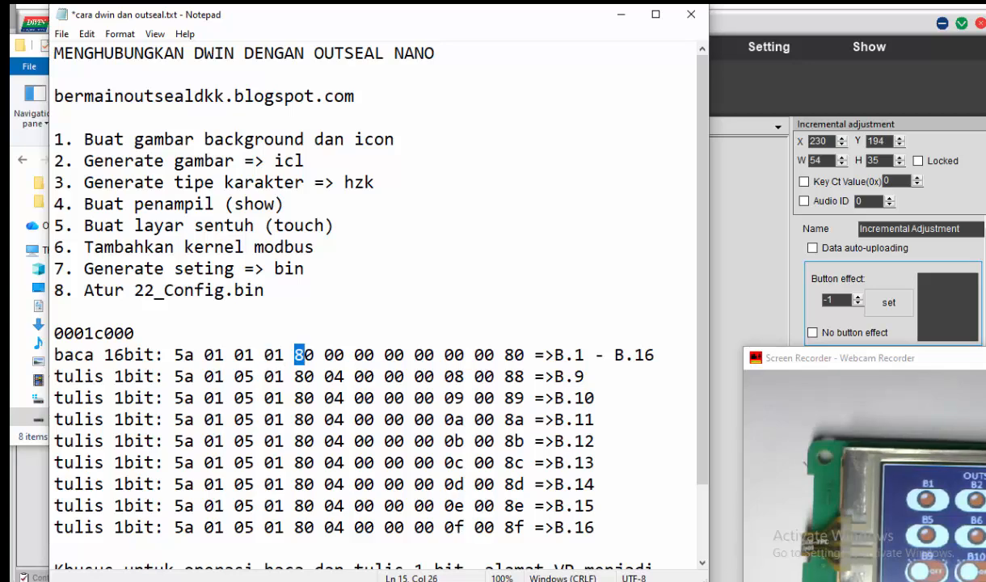
{"action": "key", "text": "shift+Right"}
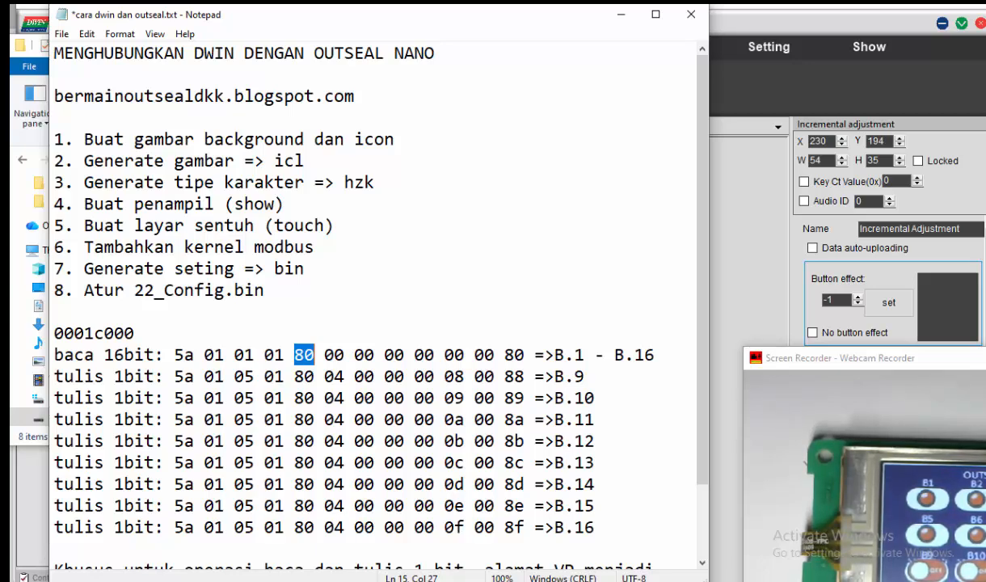
{"action": "key", "text": "Right"}
{"action": "key", "text": "Right"}
{"action": "key", "text": "shift+Right"}
{"action": "key", "text": "shift+Right"}
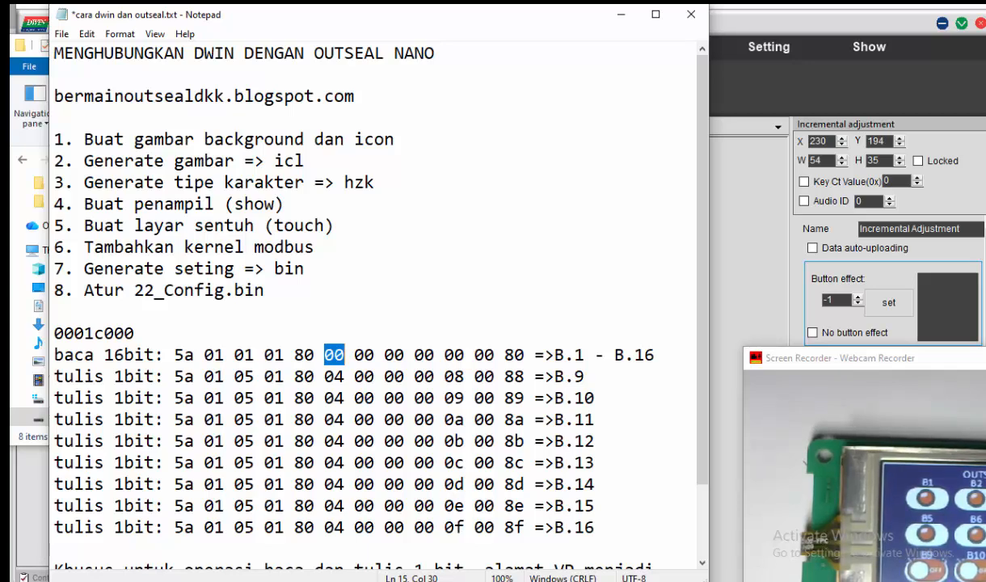
Step: Examine the remaining byte pairs of the "baca 16bit" command, highlighting 00 00, 00 00 and the closing 00 80 in turn
{"action": "left_click_drag", "start_coordinate": [354, 355], "coordinate": [404, 355]}
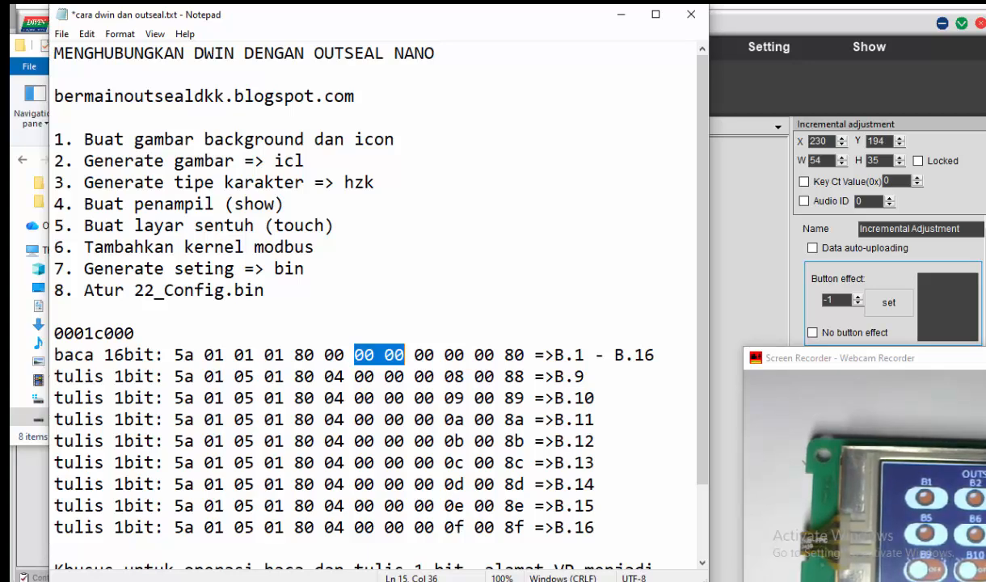
{"action": "left_click_drag", "start_coordinate": [324, 355], "coordinate": [465, 355]}
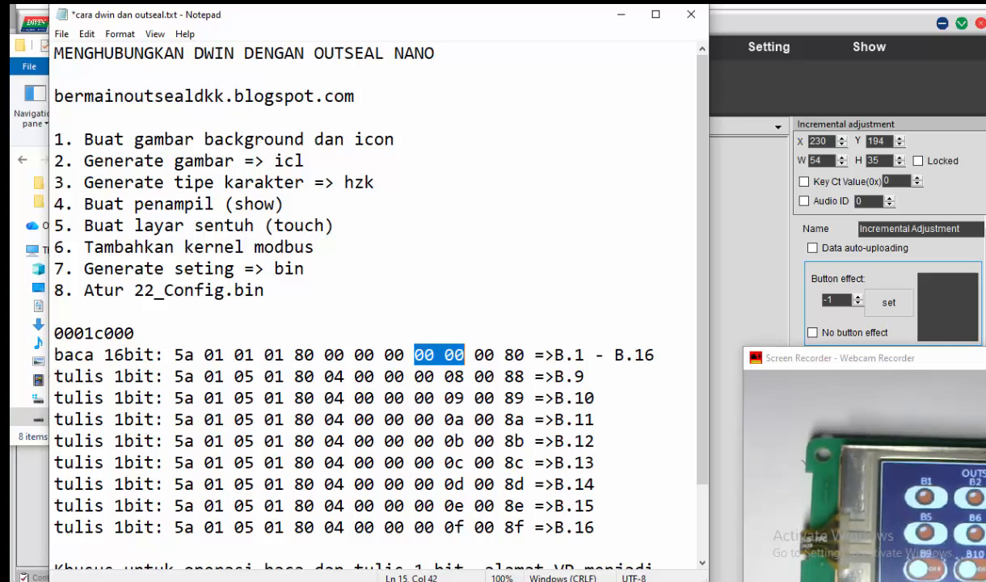
{"action": "key", "text": "Right"}
{"action": "key", "text": "shift+Right"}
{"action": "key", "text": "shift+Right"}
{"action": "key", "text": "shift+Right"}
{"action": "key", "text": "shift+Right"}
{"action": "key", "text": "shift+Right"}
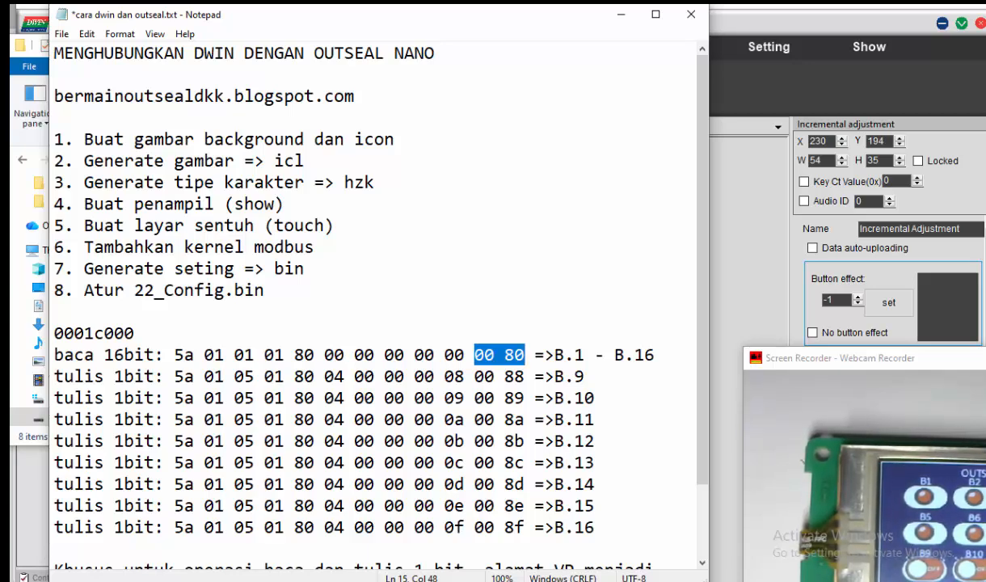
Step: Examine the entire "baca 16bit" command line through B.16, then highlight its ninth and tenth bytes, 00 00
{"action": "key", "text": "Home"}
{"action": "key", "text": "shift+Right"}
{"action": "key", "text": "shift+Right"}
{"action": "key", "text": "shift+Right"}
{"action": "key", "text": "shift+Right"}
{"action": "key", "text": "shift+Right"}
{"action": "key", "text": "shift+Right"}
{"action": "key", "text": "shift+Right"}
{"action": "key", "text": "shift+Right"}
{"action": "key", "text": "shift+Right"}
{"action": "key", "text": "shift+Right"}
{"action": "key", "text": "shift+Right"}
{"action": "key", "text": "shift+Right"}
{"action": "key", "text": "shift+Right"}
{"action": "key", "text": "shift+Right"}
{"action": "key", "text": "shift+Right"}
{"action": "key", "text": "shift+Right"}
{"action": "key", "text": "shift+Right"}
{"action": "key", "text": "shift+Right"}
{"action": "key", "text": "shift+Right"}
{"action": "key", "text": "shift+Right"}
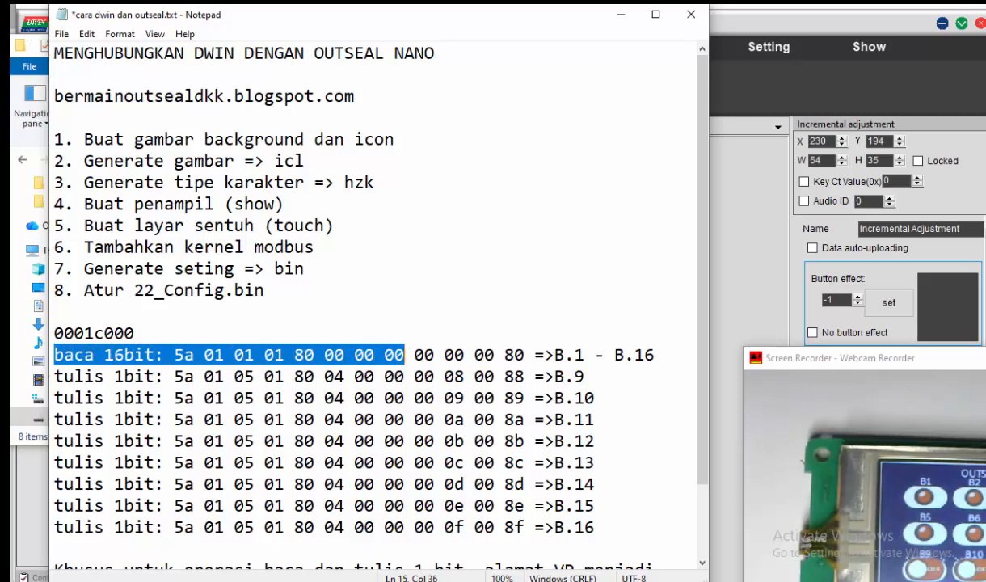
{"action": "key", "text": "shift+Right"}
{"action": "key", "text": "shift+Right"}
{"action": "key", "text": "shift+Right"}
{"action": "key", "text": "shift+Right"}
{"action": "key", "text": "shift+Right"}
{"action": "key", "text": "shift+Right"}
{"action": "key", "text": "shift+Right"}
{"action": "key", "text": "shift+Right"}
{"action": "key", "text": "shift+Right"}
{"action": "key", "text": "shift+Right"}
{"action": "key", "text": "shift+Right"}
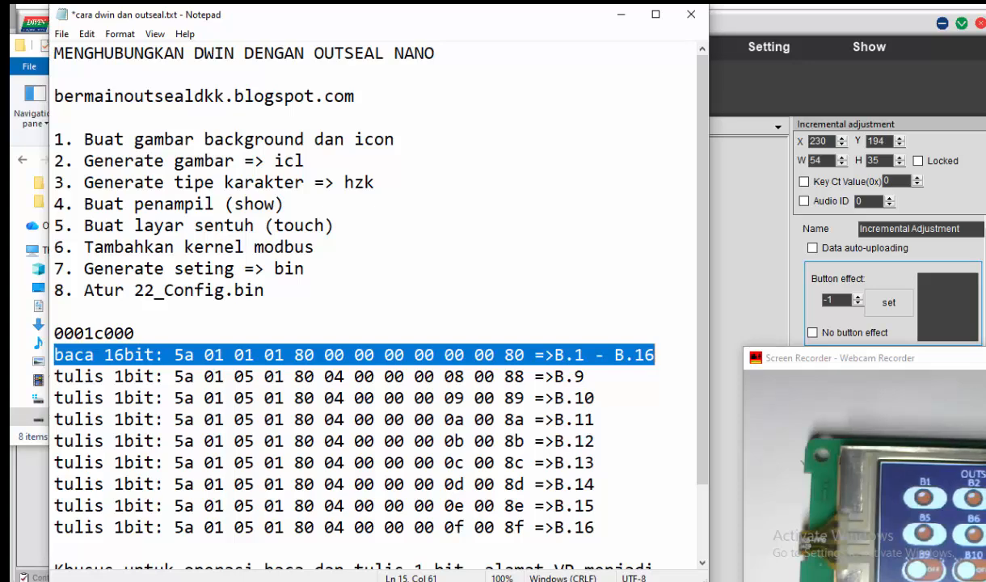
{"action": "left_click_drag", "start_coordinate": [414, 356], "coordinate": [465, 356]}
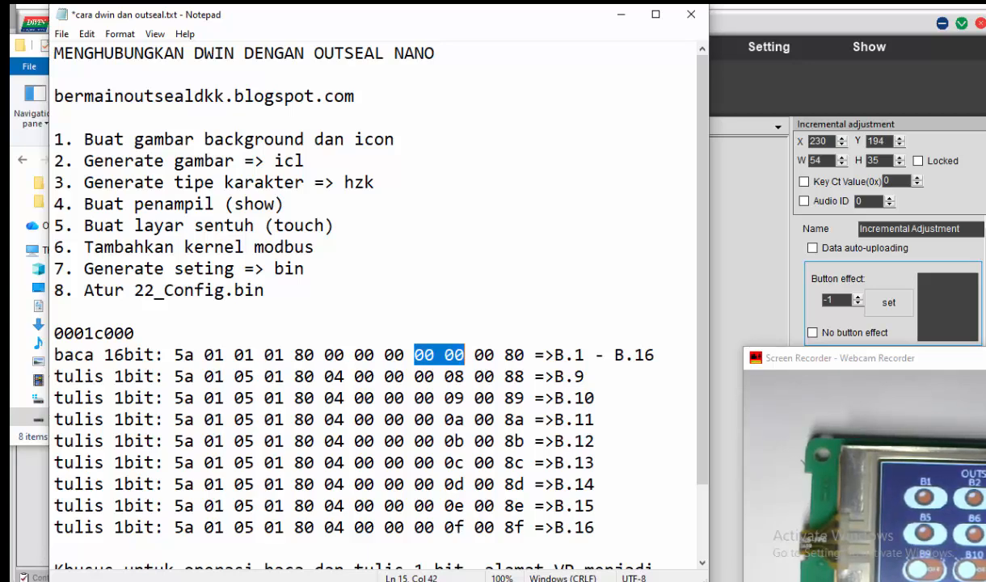
Step: Examine the block of "tulis 1bit" commands, highlighting all lines from B.9 to B.16
{"action": "left_click_drag", "start_coordinate": [54, 376], "coordinate": [366, 463]}
{"action": "key", "text": "shift+Right"}
{"action": "key", "text": "shift+Right"}
{"action": "key", "text": "shift+Right"}
{"action": "key", "text": "shift+Right"}
{"action": "key", "text": "shift+Right"}
{"action": "key", "text": "shift+Right"}
{"action": "key", "text": "shift+Right"}
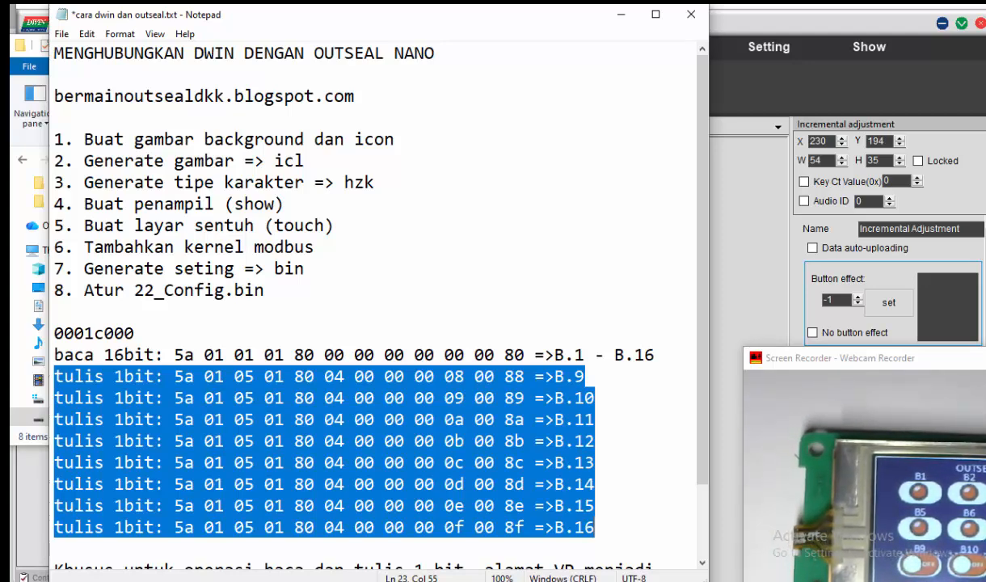
{"action": "left_click", "coordinate": [224, 399]}
Step: Examine the third, fourth and sixth bytes of the B.9 "tulis 1bit" command, highlighting 05, 01 and 04 in turn
{"action": "left_click_drag", "start_coordinate": [235, 376], "coordinate": [254, 377]}
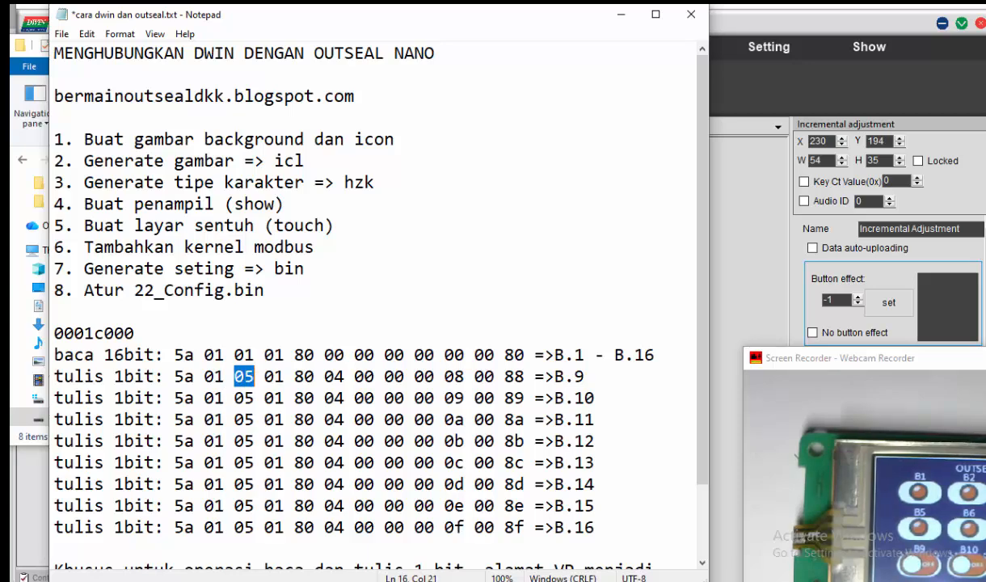
{"action": "left_click_drag", "start_coordinate": [176, 376], "coordinate": [254, 377]}
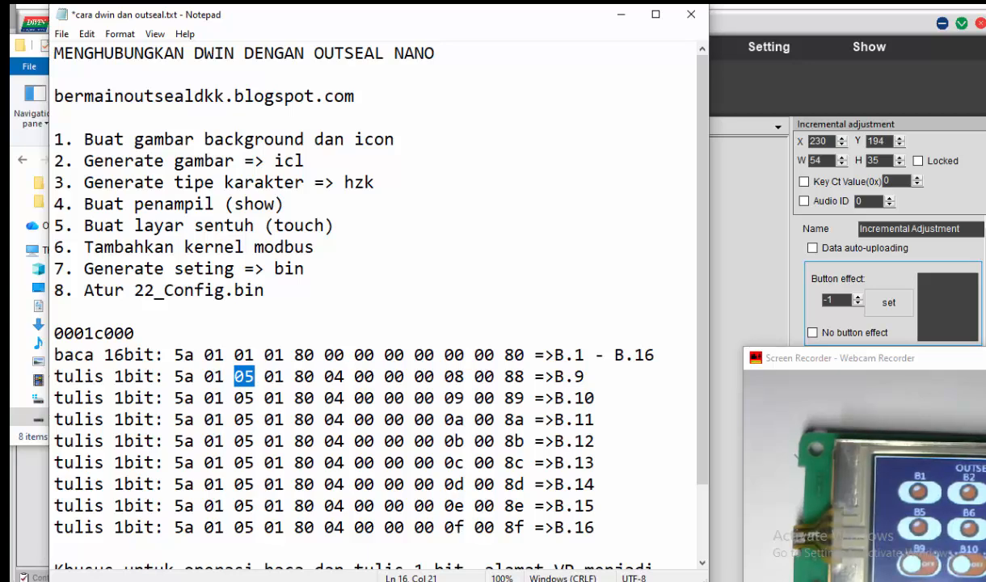
{"action": "left_click_drag", "start_coordinate": [264, 376], "coordinate": [284, 377]}
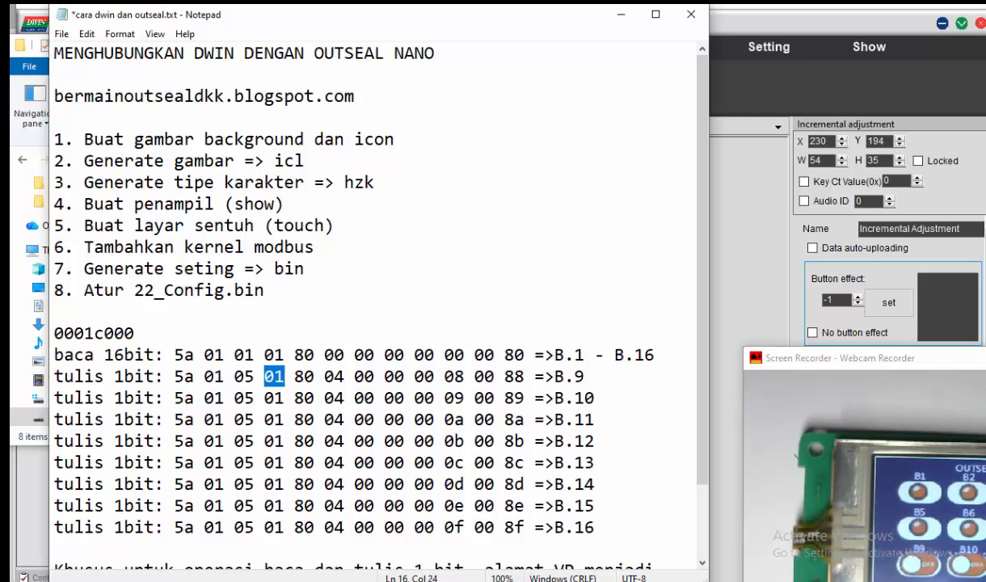
{"action": "left_click_drag", "start_coordinate": [294, 377], "coordinate": [344, 377]}
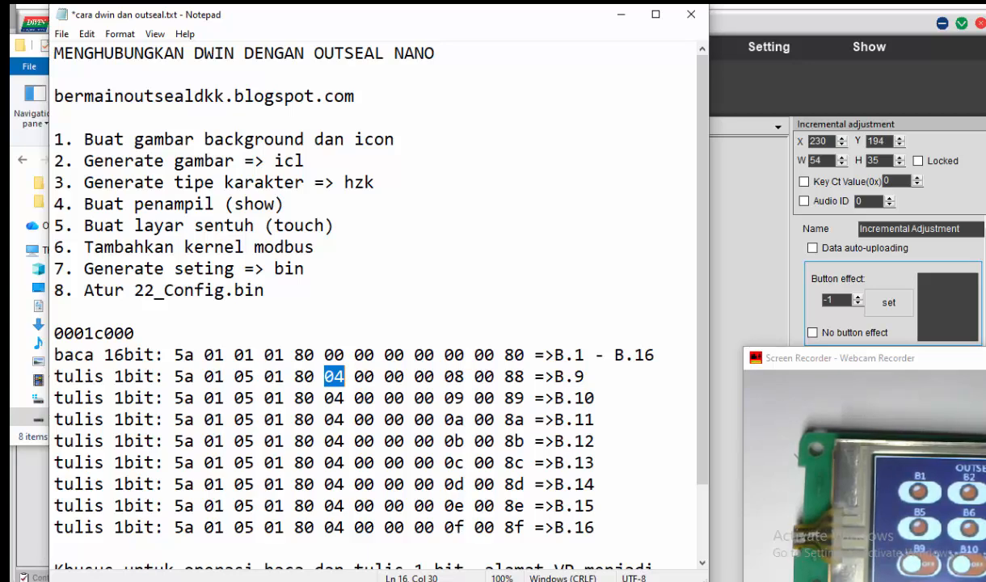
Step: Examine the remaining byte pairs of the B.9 "tulis 1bit" command, highlighting 00 00, 00 08 and 00 88 in turn
{"action": "left_click_drag", "start_coordinate": [345, 377], "coordinate": [404, 377]}
{"action": "left_click", "coordinate": [354, 376]}
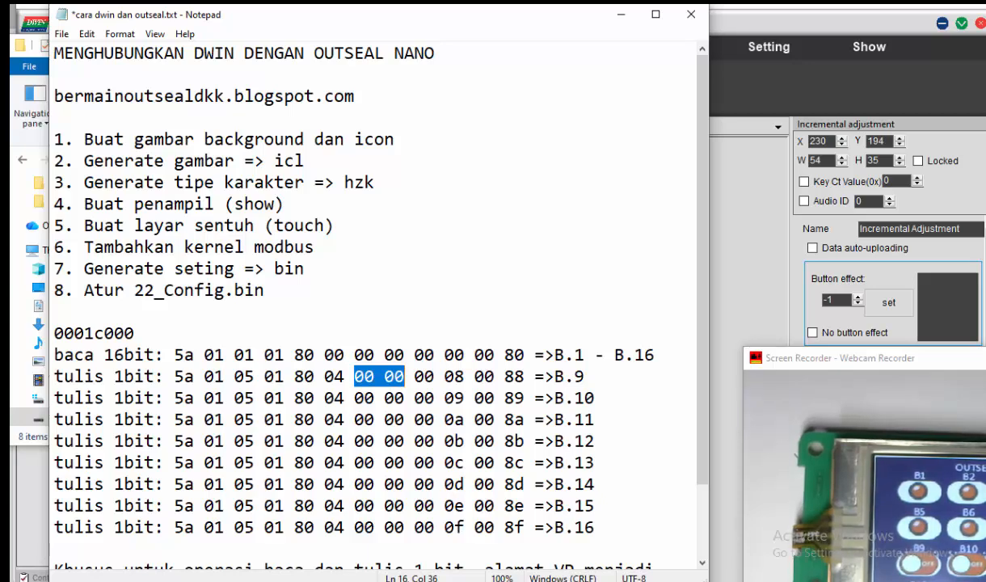
{"action": "left_click_drag", "start_coordinate": [414, 377], "coordinate": [464, 377]}
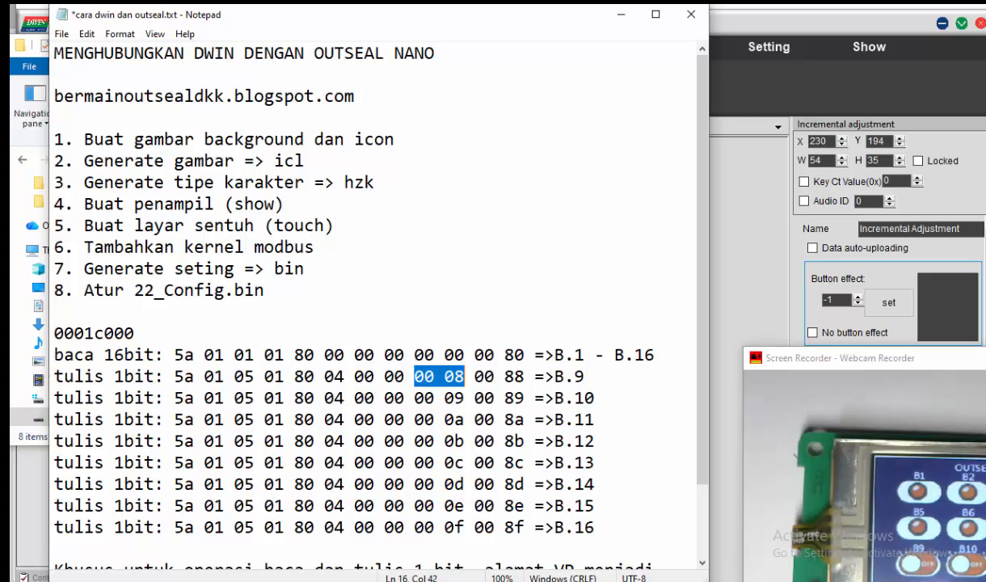
{"action": "key", "text": "Right"}
{"action": "key", "text": "Right"}
{"action": "key", "text": "shift+Right"}
{"action": "key", "text": "shift+Right"}
{"action": "key", "text": "shift+Right"}
{"action": "key", "text": "shift+Right"}
{"action": "key", "text": "shift+Right"}
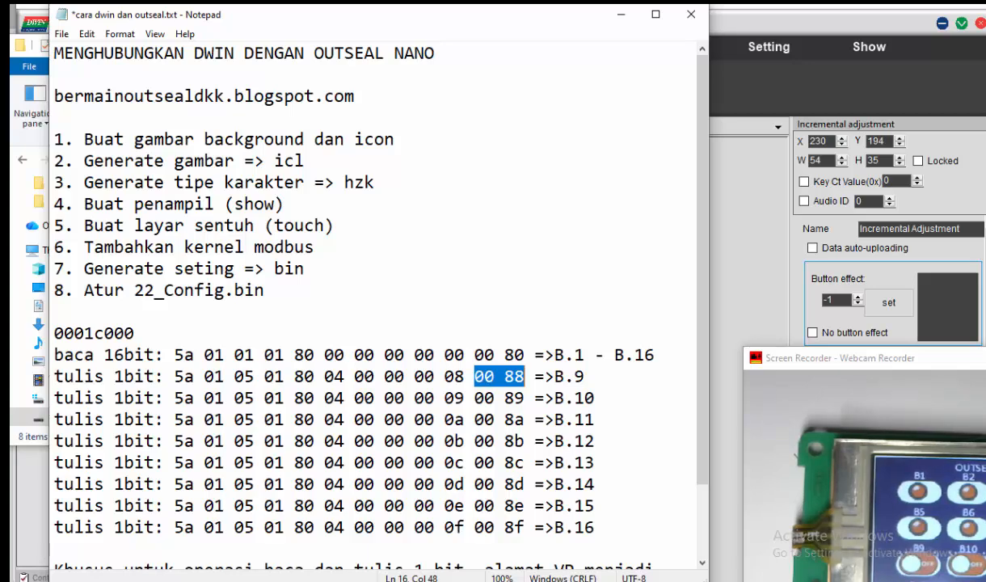
Step: Highlight the complete B.10 "tulis 1bit" command, followed by the whole block of write commands from B.9 to B.16
{"action": "left_click_drag", "start_coordinate": [54, 398], "coordinate": [595, 398]}
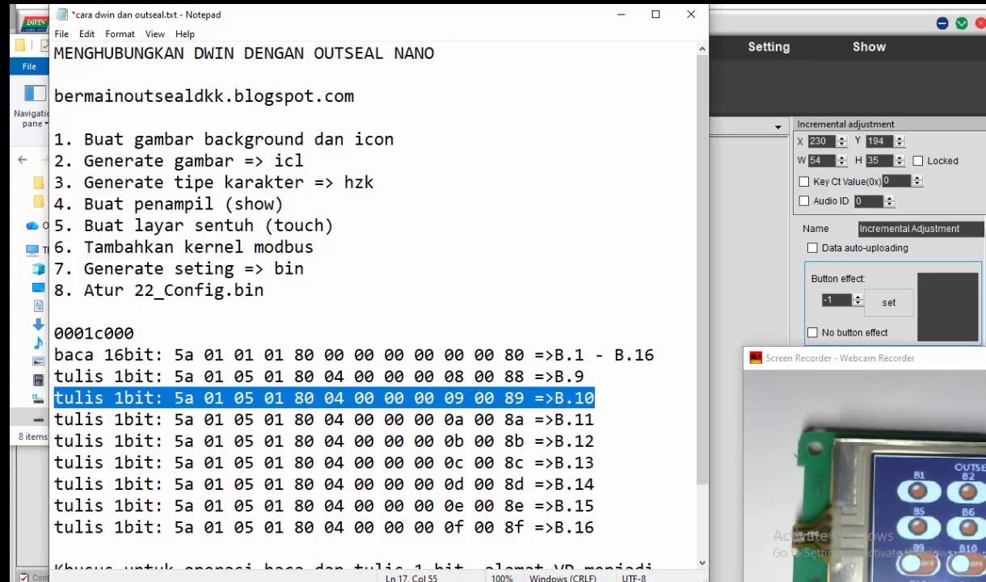
{"action": "left_click_drag", "start_coordinate": [594, 527], "coordinate": [52, 377]}
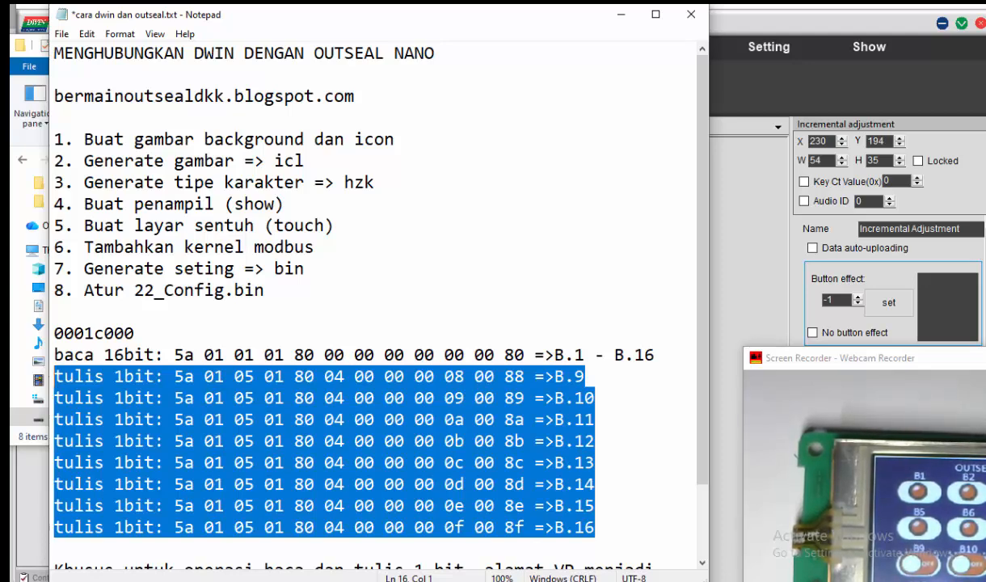
Step: Read the note on VP addresses for 1-bit operations and compare it with bytes 00 0f of B.16 and 00 0e of B.15
{"action": "scroll", "coordinate": [356, 324], "scroll_direction": "down", "scroll_amount": 1}
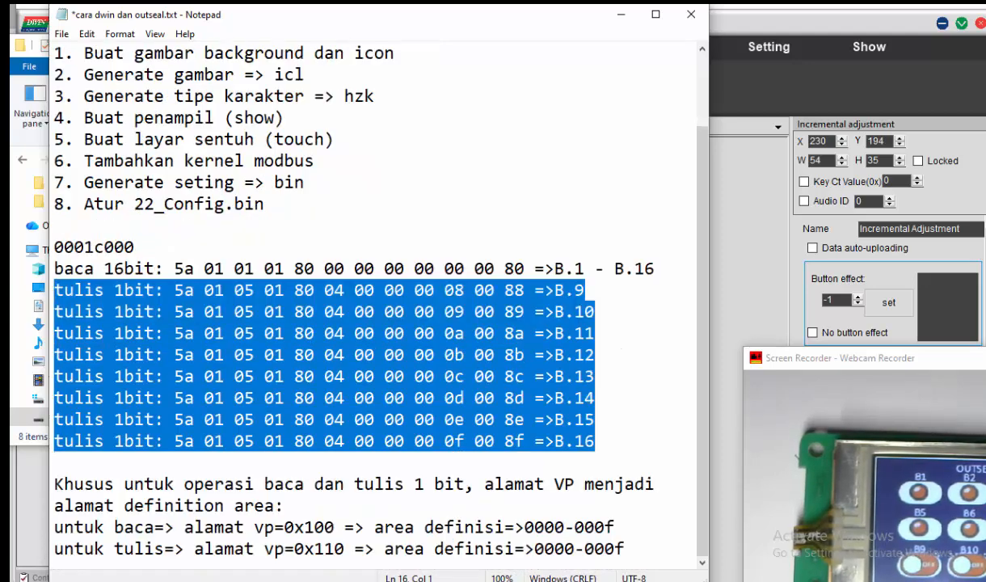
{"action": "left_click_drag", "start_coordinate": [54, 483], "coordinate": [462, 484]}
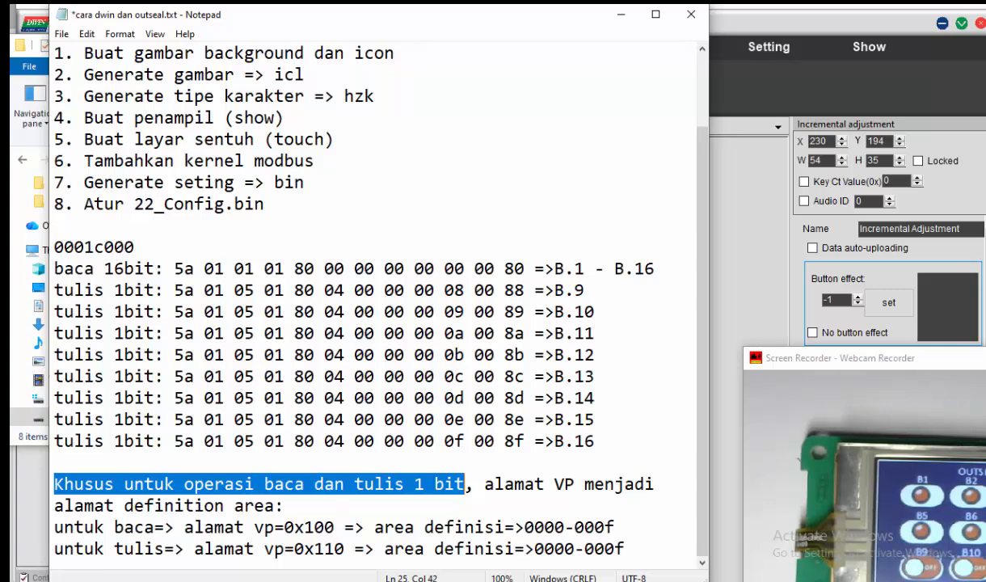
{"action": "double_click", "coordinate": [514, 484]}
{"action": "key", "text": "shift+Right"}
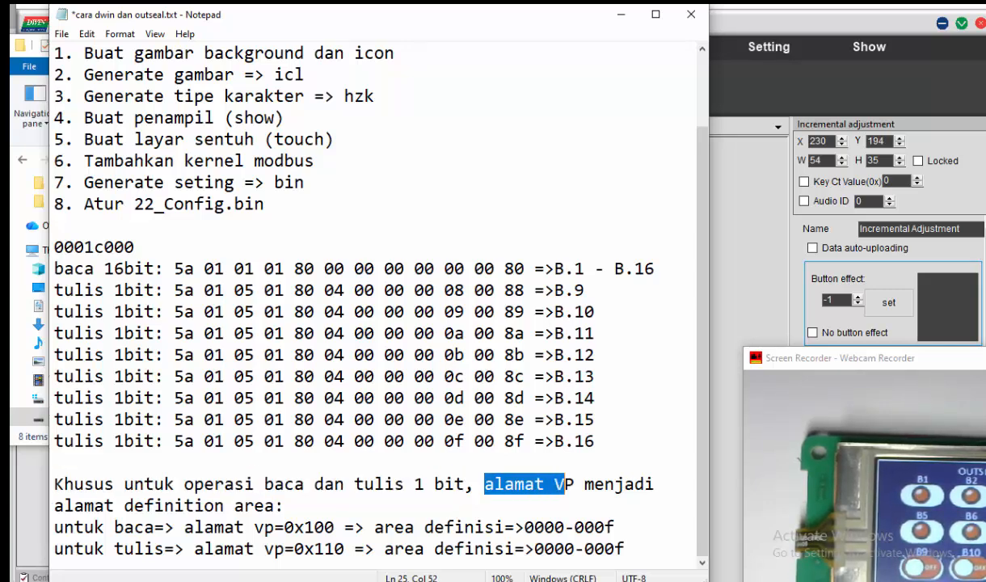
{"action": "left_click_drag", "start_coordinate": [465, 441], "coordinate": [415, 441]}
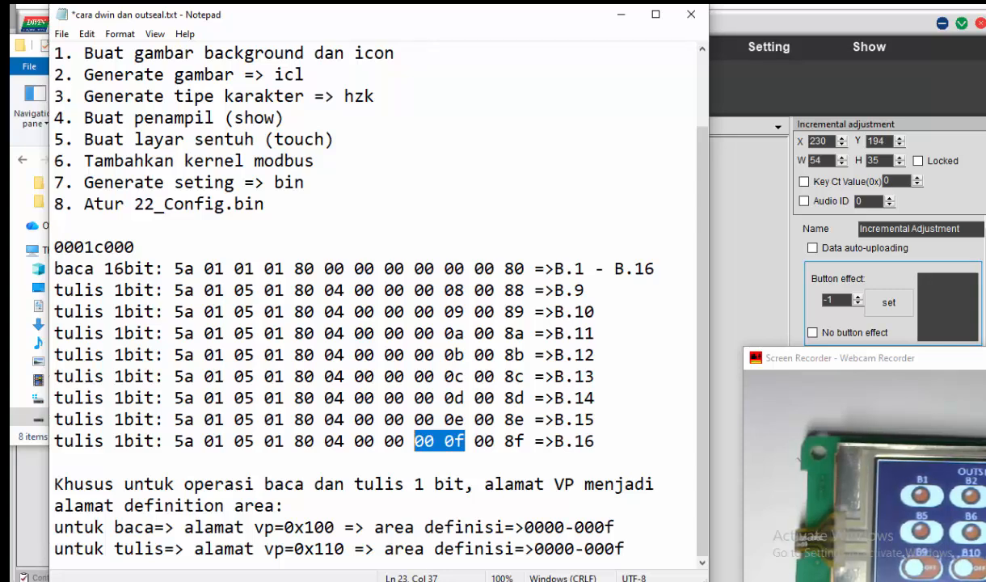
{"action": "left_click_drag", "start_coordinate": [415, 420], "coordinate": [465, 419]}
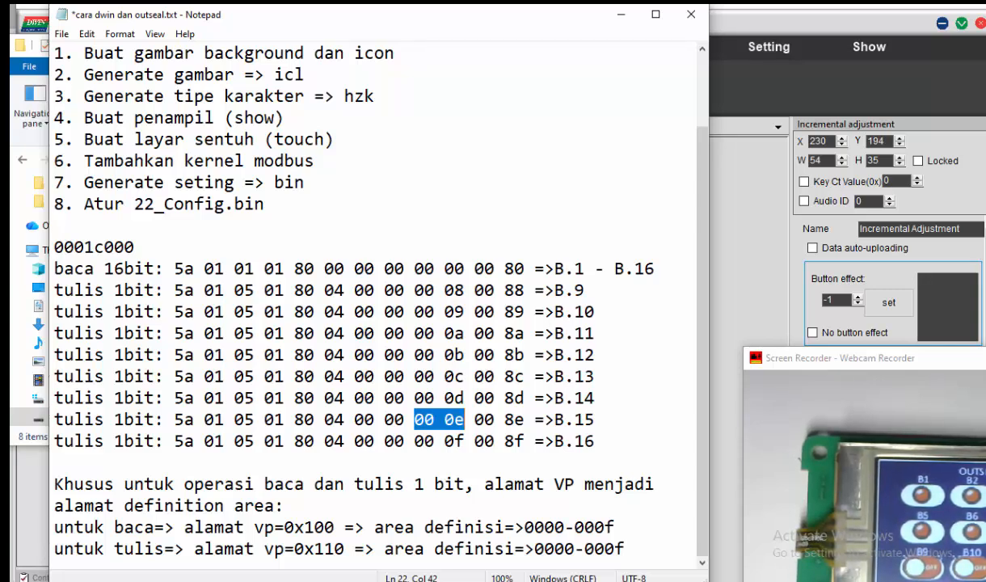
Step: Examine the "untuk baca" line, comparing VP address 100 and definition area 0000-000f with the 00 00 bytes in the "baca 16bit" command
{"action": "left_click_drag", "start_coordinate": [304, 527], "coordinate": [335, 527]}
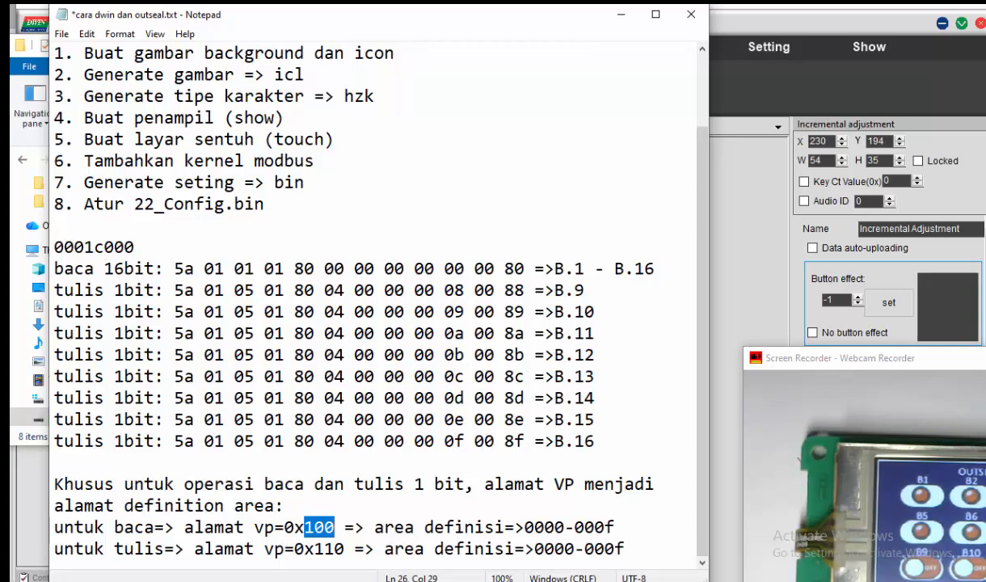
{"action": "left_click_drag", "start_coordinate": [525, 527], "coordinate": [615, 528]}
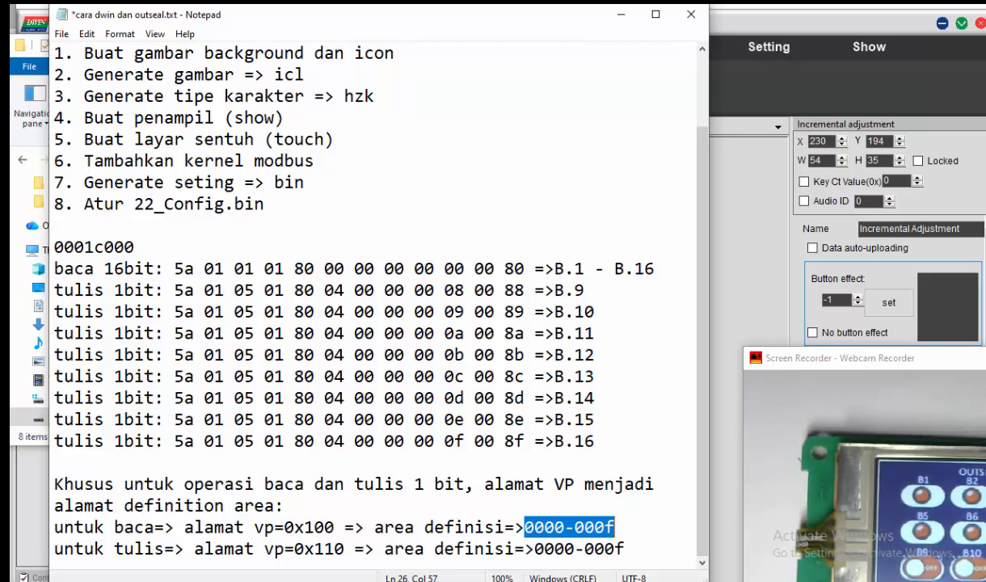
{"action": "left_click_drag", "start_coordinate": [385, 268], "coordinate": [435, 268]}
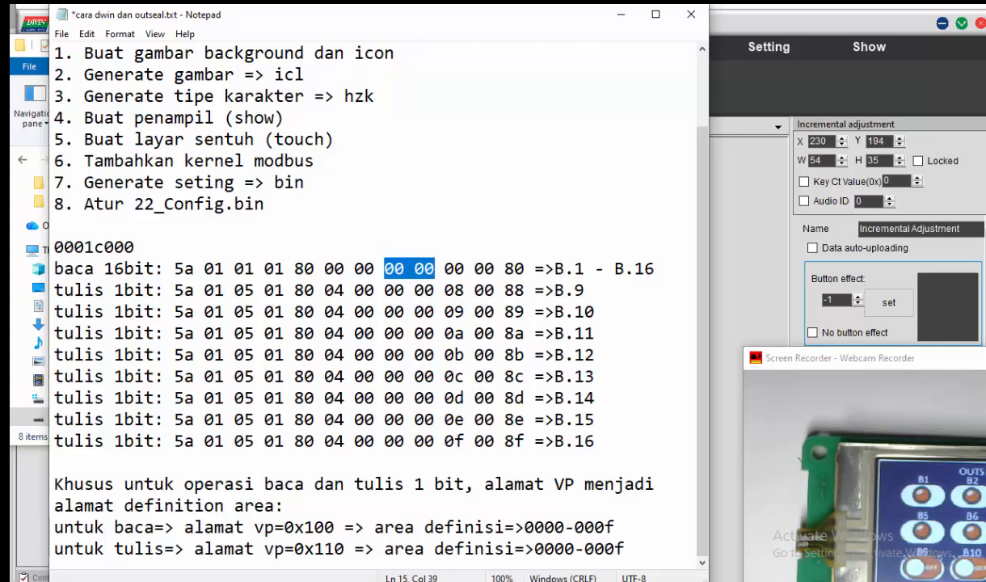
{"action": "left_click_drag", "start_coordinate": [334, 527], "coordinate": [305, 527]}
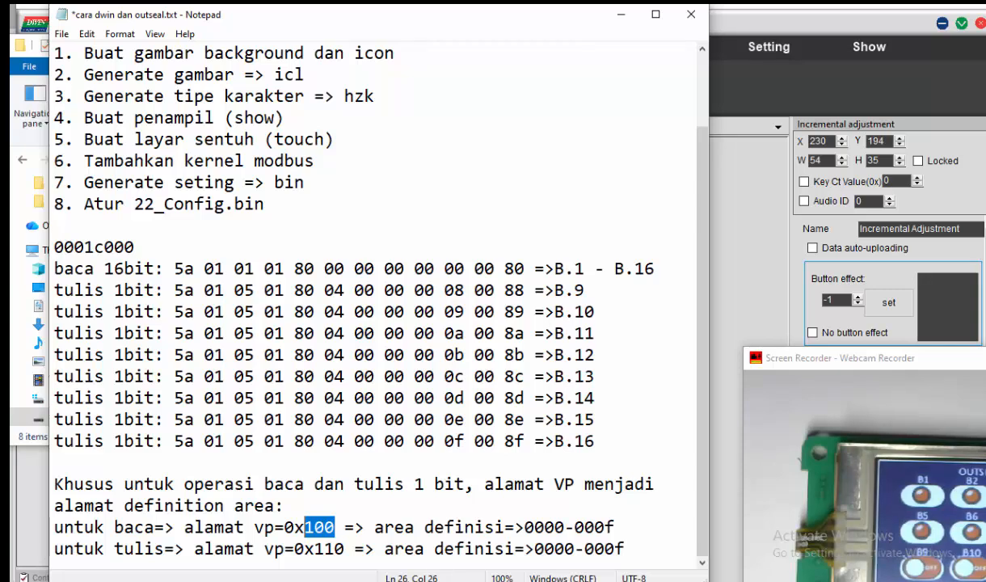
Step: Examine the "untuk tulis" line, highlighting VP address 110 and the start of its definition area, 0000
{"action": "key", "text": "Down"}
{"action": "key", "text": "Right"}
{"action": "key", "text": "shift+Right"}
{"action": "key", "text": "shift+Right"}
{"action": "key", "text": "shift+Right"}
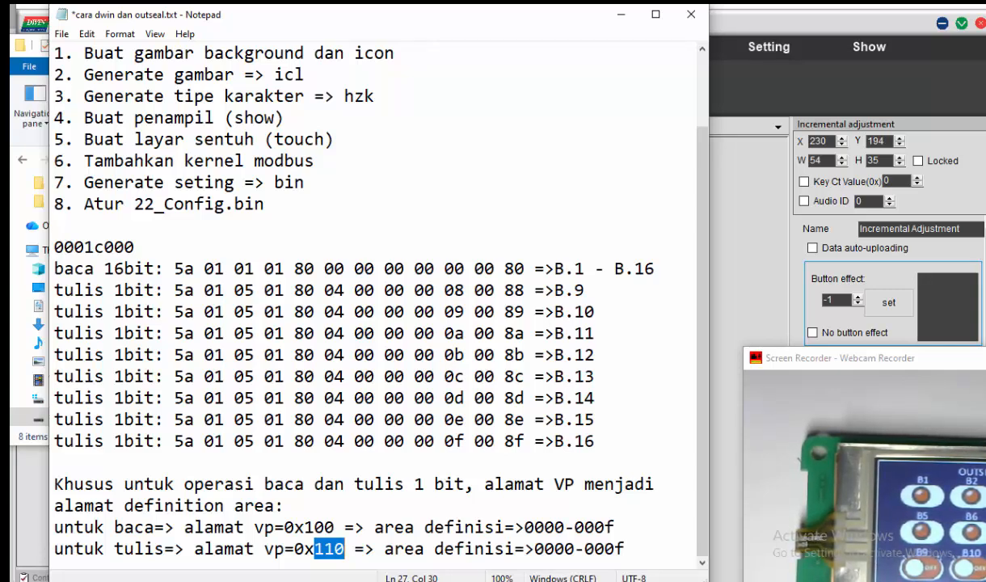
{"action": "key", "text": "Right"}
{"action": "key", "text": "Right"}
{"action": "key", "text": "Right"}
{"action": "key", "text": "Right"}
{"action": "key", "text": "Right"}
{"action": "key", "text": "Right"}
{"action": "key", "text": "Right"}
{"action": "key", "text": "Right"}
{"action": "key", "text": "Right"}
{"action": "key", "text": "Right"}
{"action": "key", "text": "Right"}
{"action": "key", "text": "Right"}
{"action": "key", "text": "Right"}
{"action": "key", "text": "Right"}
{"action": "key", "text": "Right"}
{"action": "key", "text": "Right"}
{"action": "key", "text": "Right"}
{"action": "key", "text": "Right"}
{"action": "key", "text": "Right"}
{"action": "key", "text": "Right"}
{"action": "key", "text": "shift+Right"}
{"action": "key", "text": "shift+Right"}
{"action": "key", "text": "shift+Right"}
{"action": "key", "text": "shift+Right"}
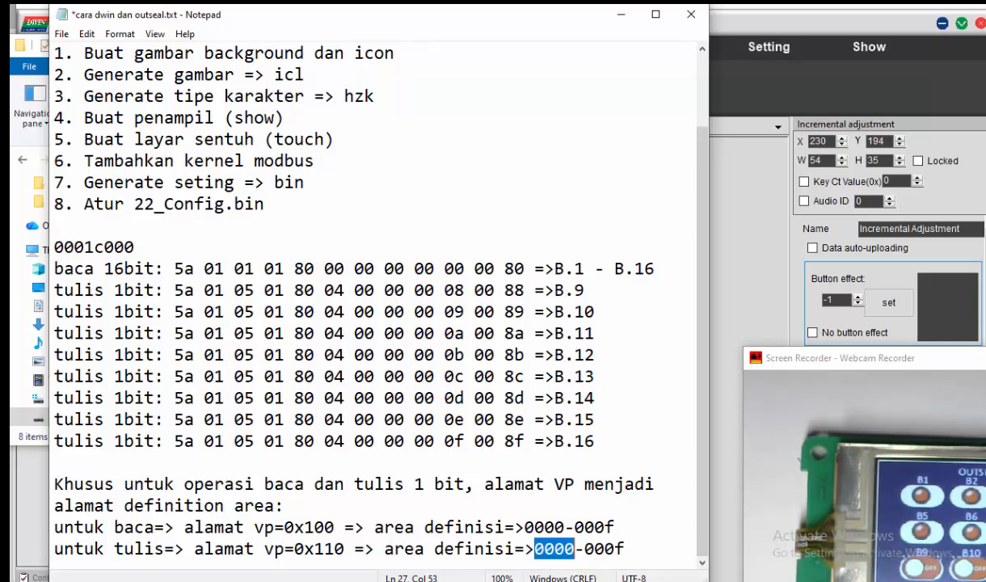
Step: Compare the end of the "untuk tulis" definition area, 000f, with byte 08 of the B.9 command and byte 0f of B.16
{"action": "key", "text": "End"}
{"action": "key", "text": "shift+Left"}
{"action": "key", "text": "shift+Left"}
{"action": "key", "text": "shift+Left"}
{"action": "key", "text": "shift+Left"}
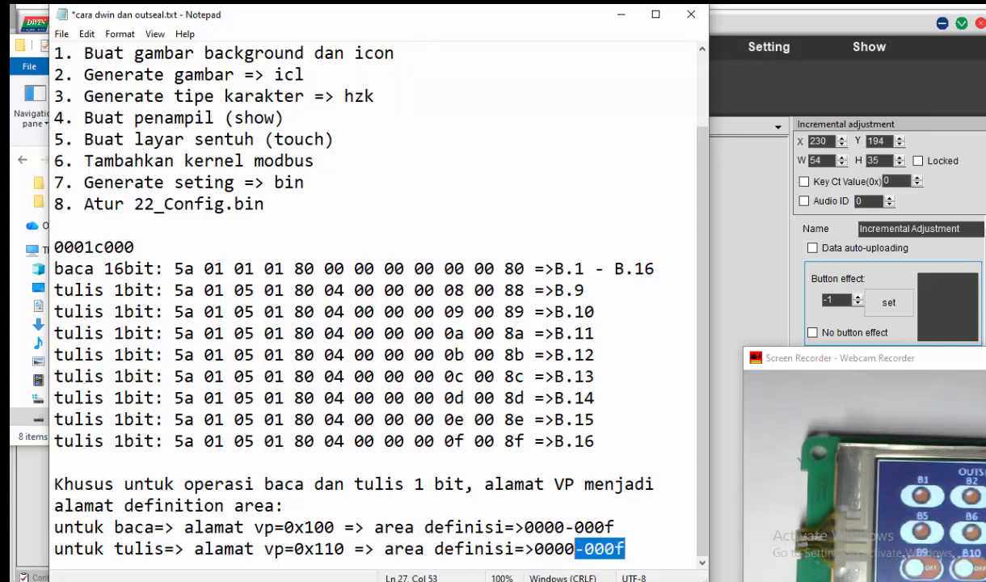
{"action": "key", "text": "Right"}
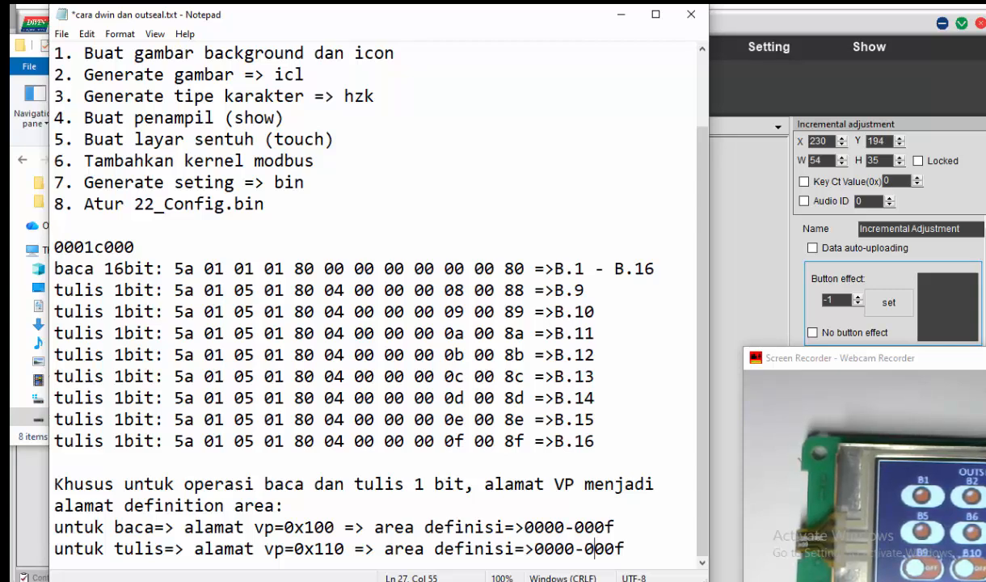
{"action": "left_click_drag", "start_coordinate": [465, 290], "coordinate": [444, 291]}
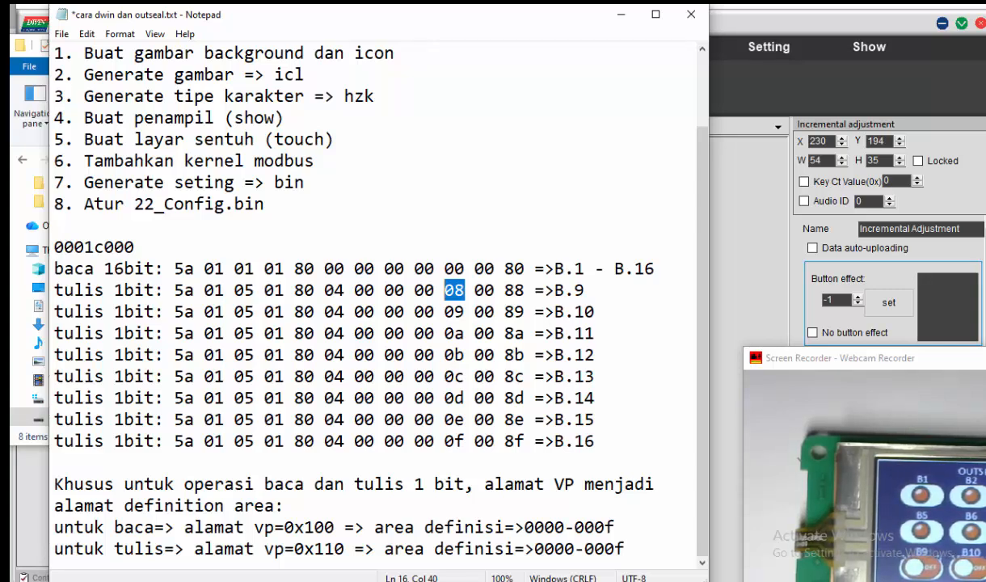
{"action": "left_click_drag", "start_coordinate": [465, 442], "coordinate": [445, 441]}
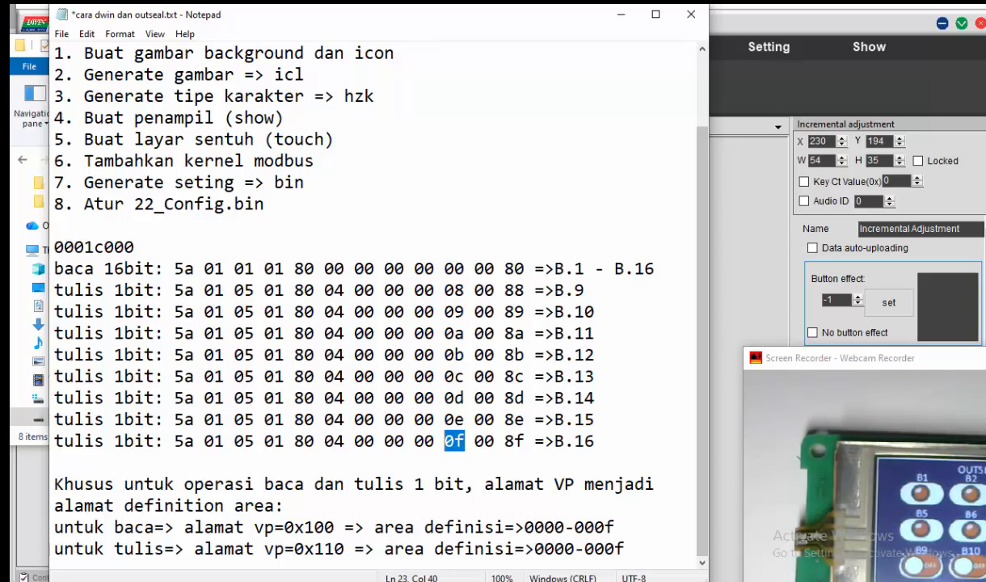
Step: Switch to the DWIN_SET folder in File Explorer, open 22_Config.bin in Notepad++ and bring up the HEX-Editor plugin's commands
{"action": "left_click", "coordinate": [364, 581]}
{"action": "left_click", "coordinate": [311, 533]}
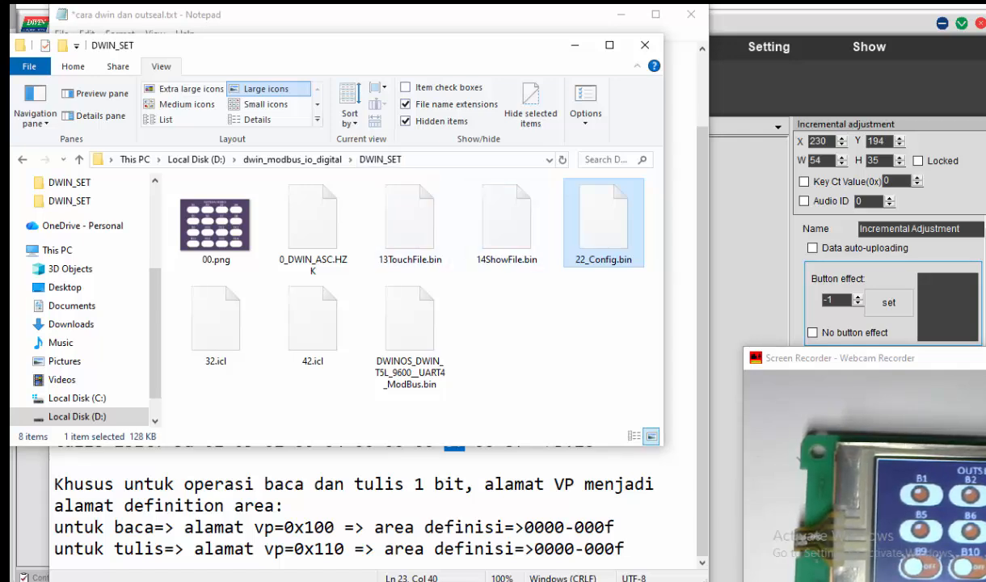
{"action": "right_click", "coordinate": [597, 216]}
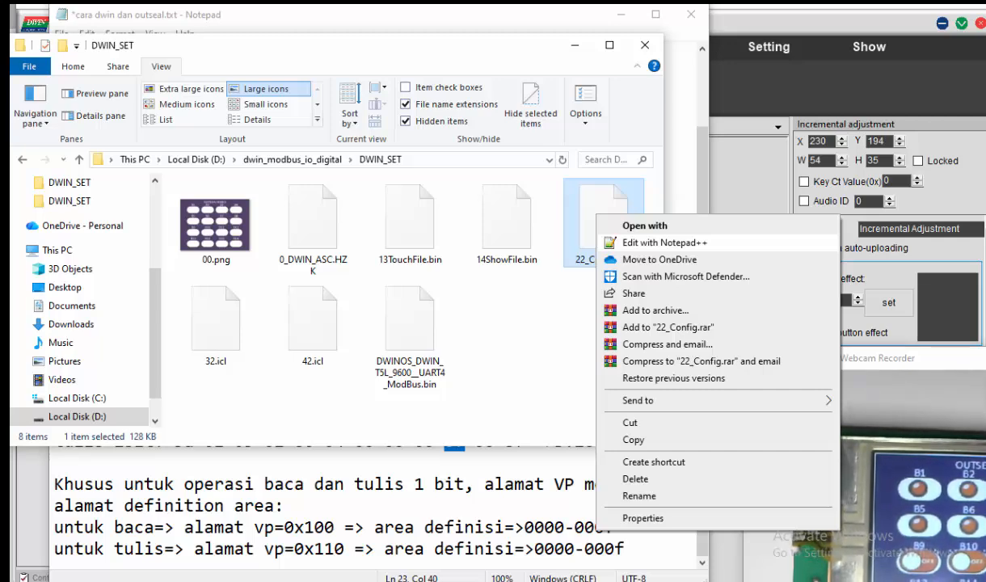
{"action": "left_click", "coordinate": [665, 243]}
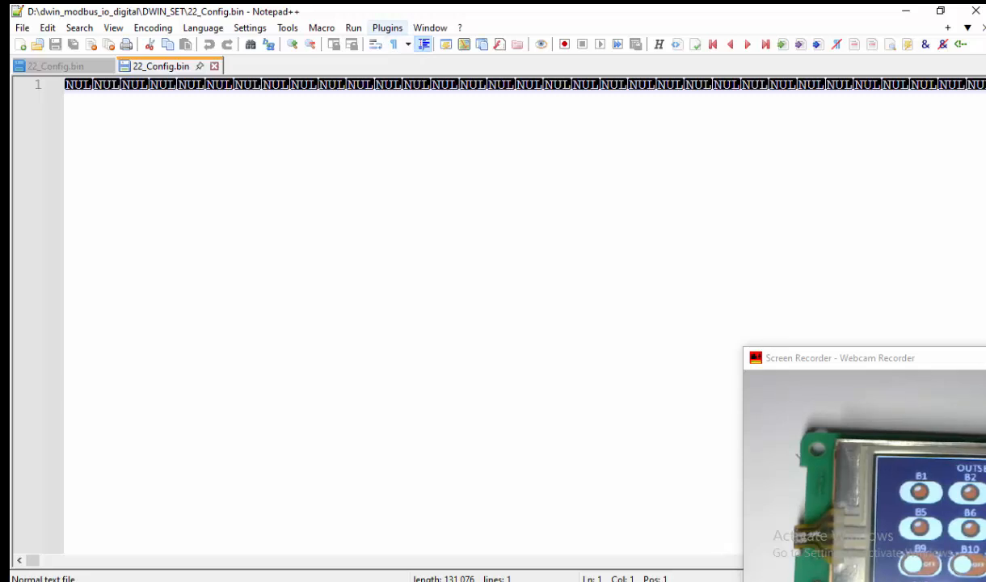
{"action": "left_click", "coordinate": [387, 27]}
{"action": "mouse_move", "coordinate": [416, 45]}
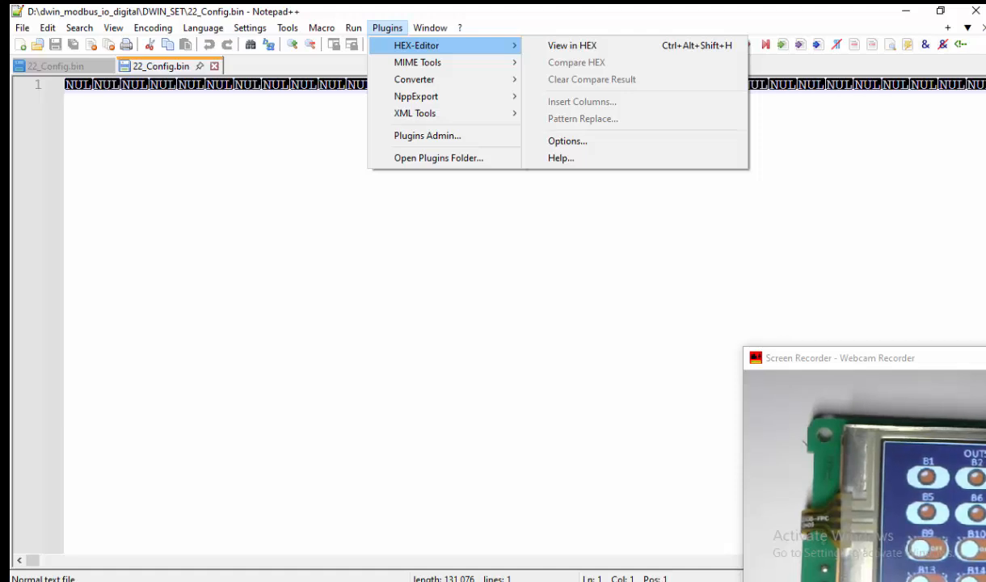
Step: Switch to the Outseal Nano DWIN tutorial page and review sections 36 and 37 on installing Hex Editor and choosing View in Hex
{"action": "key", "text": "alt+Tab"}
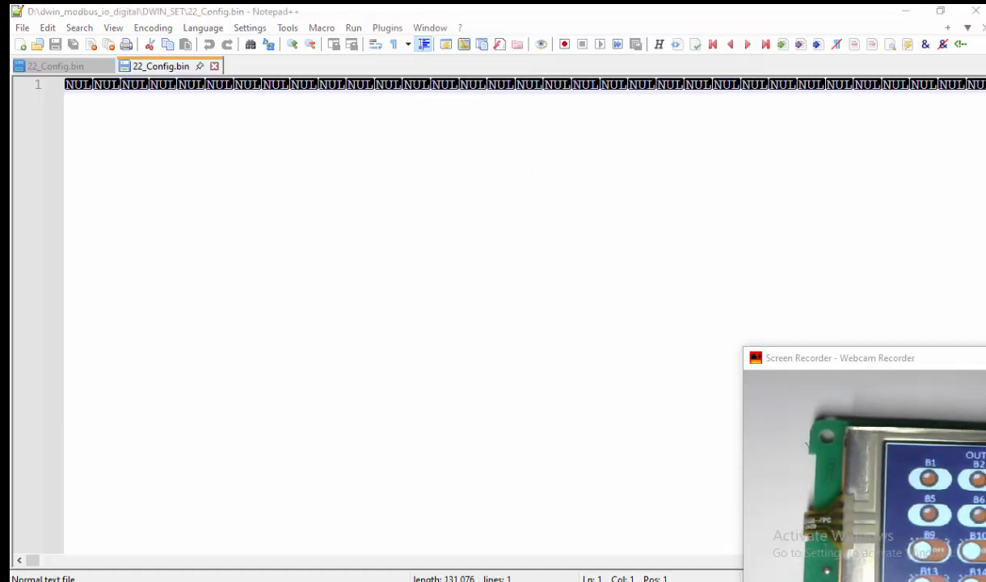
{"action": "left_click", "coordinate": [315, 15]}
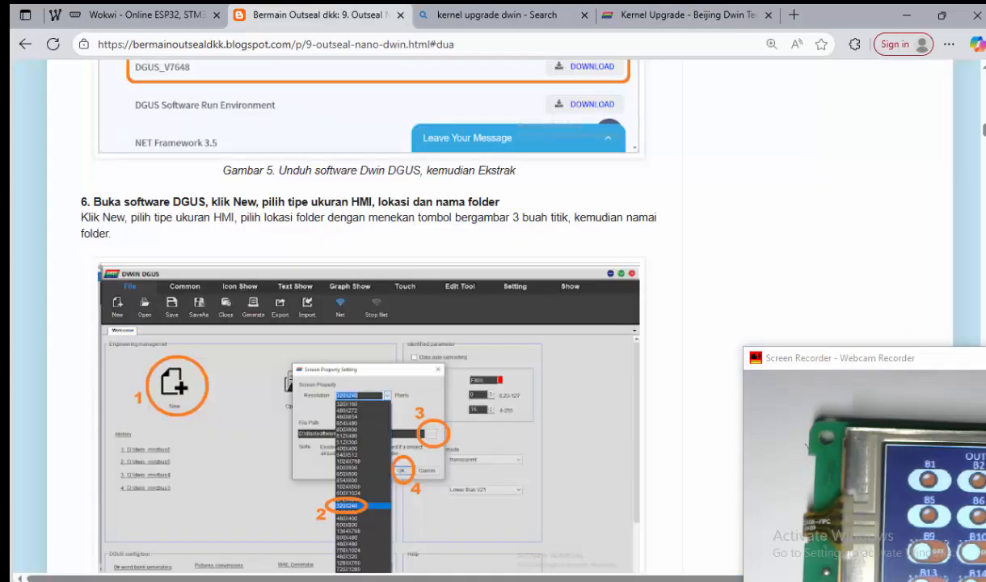
{"action": "scroll", "coordinate": [369, 242], "scroll_direction": "down", "scroll_amount": 3}
{"action": "scroll", "coordinate": [370, 316], "scroll_direction": "down", "scroll_amount": 20}
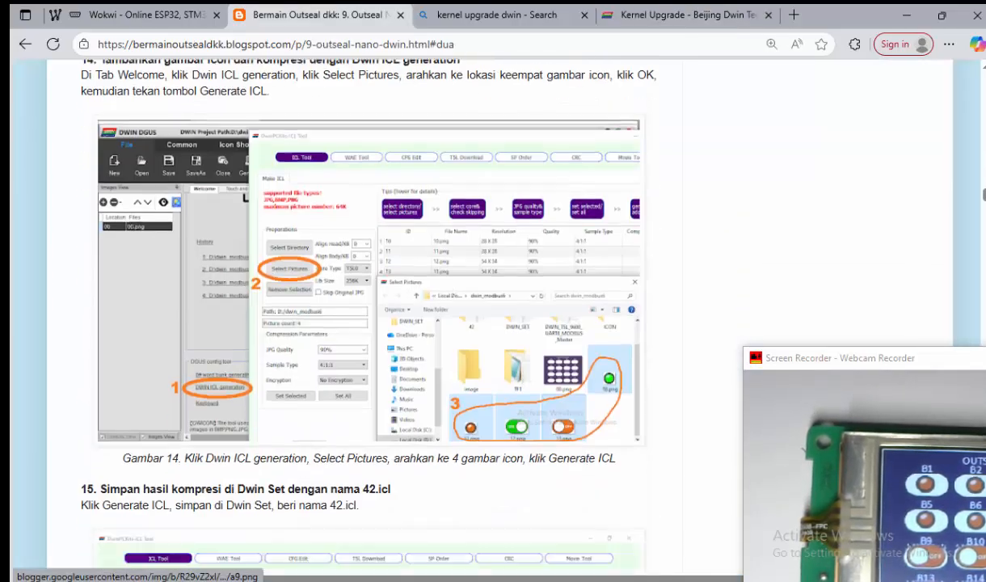
{"action": "scroll", "coordinate": [370, 316], "scroll_direction": "down", "scroll_amount": 20}
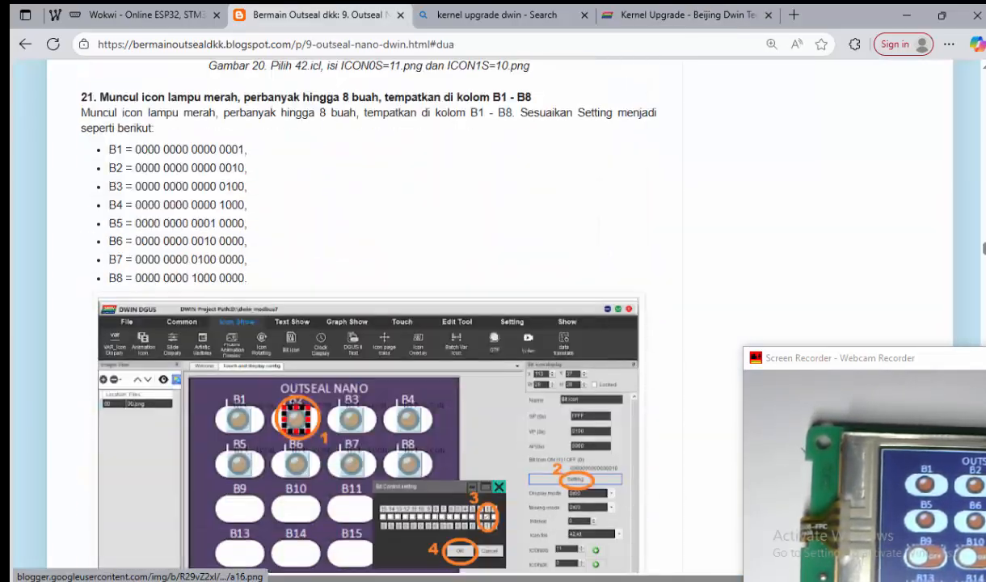
{"action": "scroll", "coordinate": [369, 315], "scroll_direction": "down", "scroll_amount": 20}
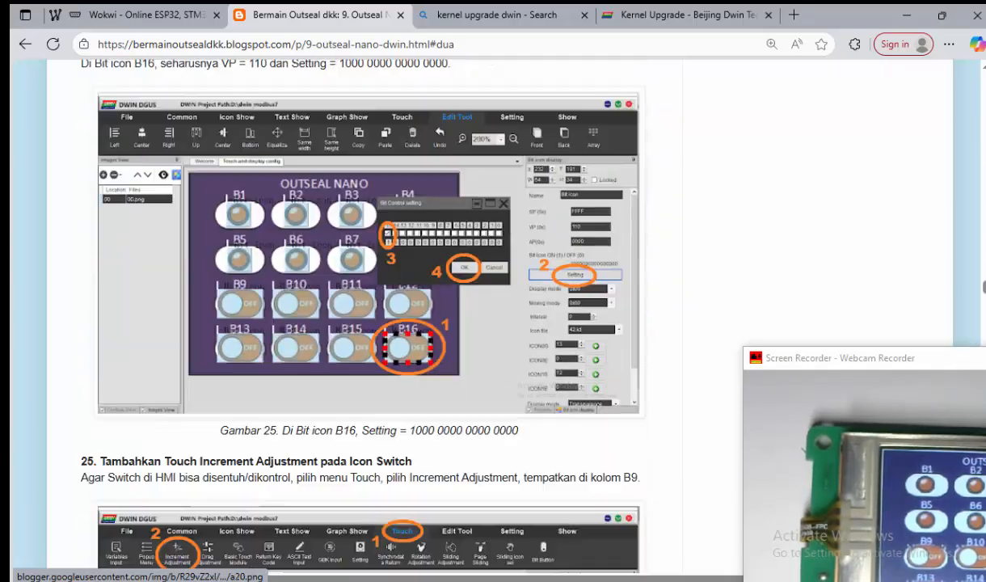
{"action": "scroll", "coordinate": [370, 316], "scroll_direction": "down", "scroll_amount": 20}
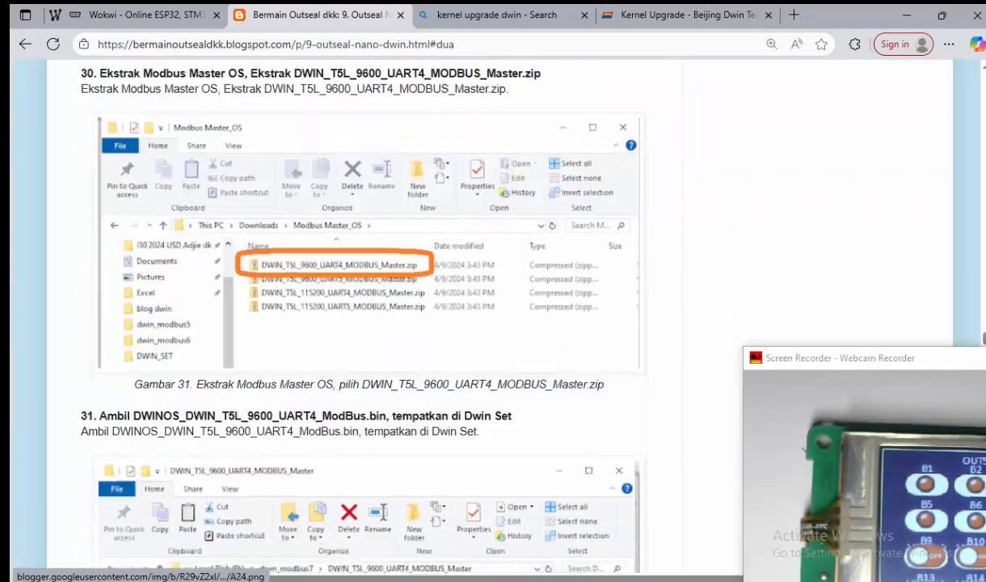
{"action": "scroll", "coordinate": [370, 315], "scroll_direction": "down", "scroll_amount": 20}
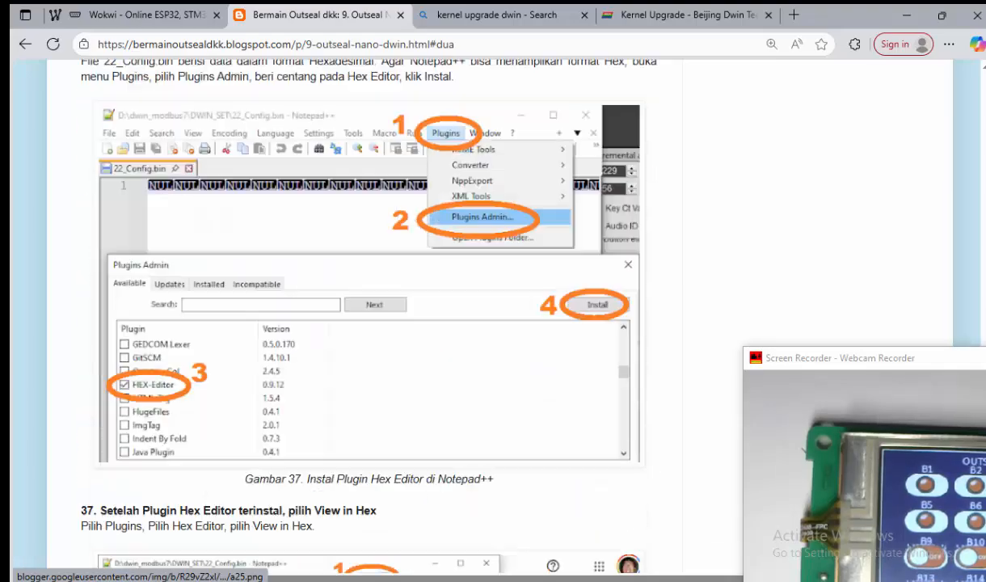
{"action": "scroll", "coordinate": [370, 315], "scroll_direction": "up", "scroll_amount": 7}
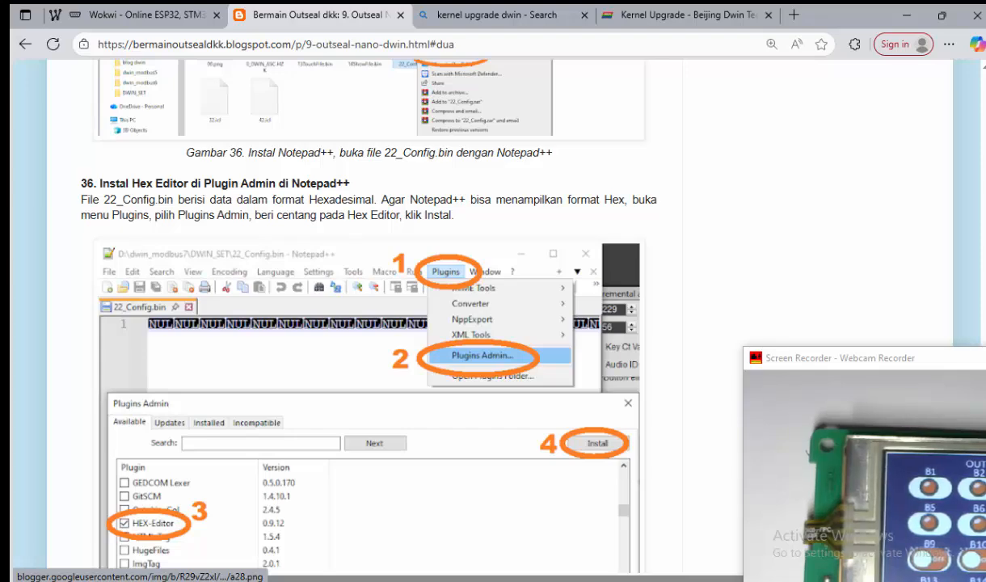
{"action": "scroll", "coordinate": [369, 316], "scroll_direction": "down", "scroll_amount": 1}
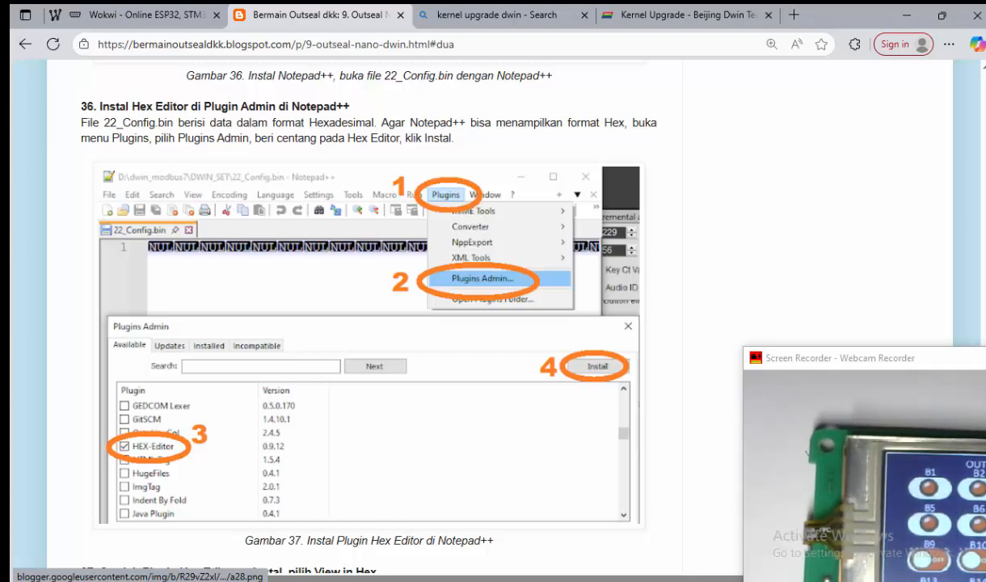
{"action": "scroll", "coordinate": [369, 315], "scroll_direction": "down", "scroll_amount": 3}
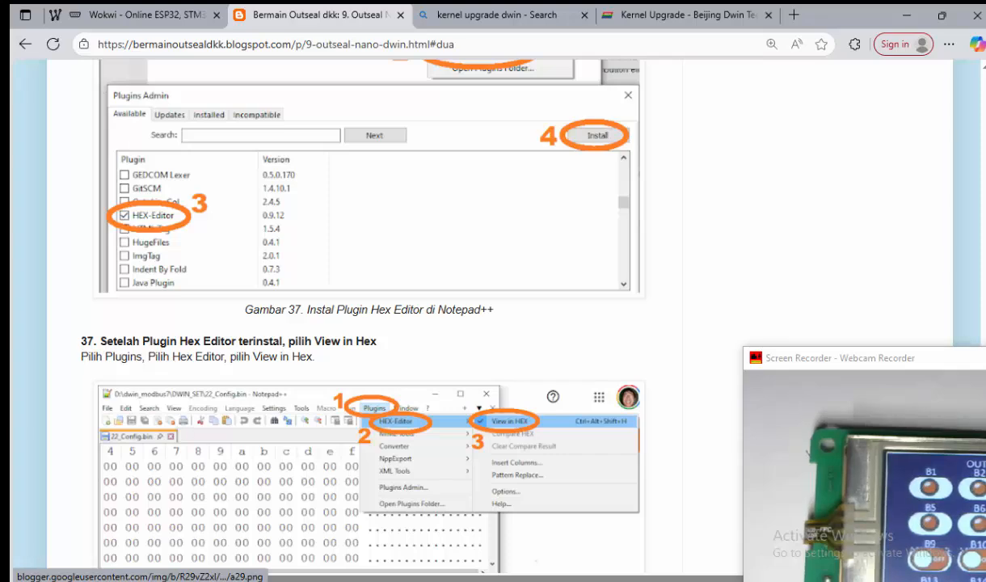
Step: Switch back to Notepad++ and display 22_Config.bin in hexadecimal view with the HEX-Editor plugin
{"action": "key", "text": "alt+Tab"}
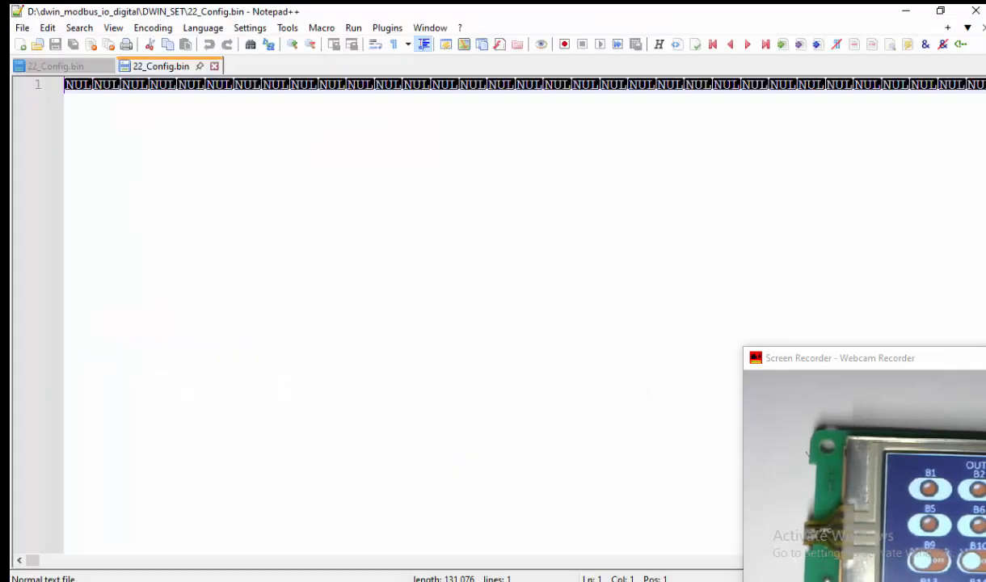
{"action": "left_click", "coordinate": [387, 28]}
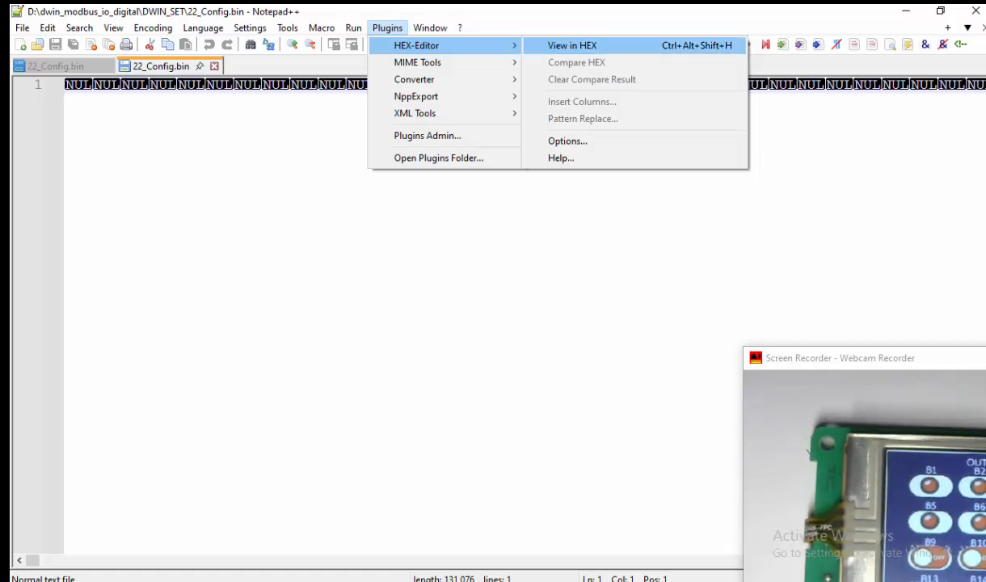
{"action": "left_click", "coordinate": [573, 45]}
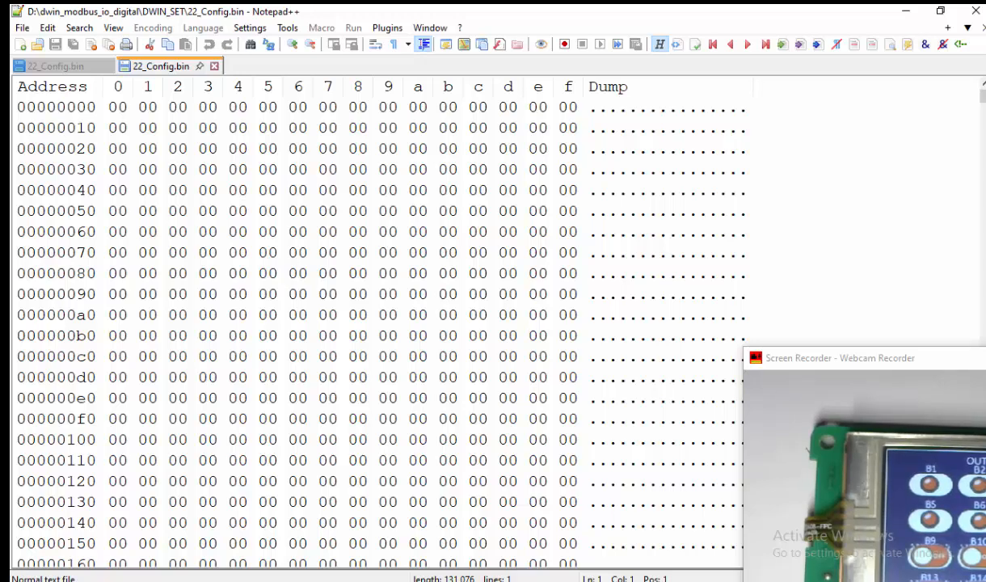
Step: Jump to address 1c000 in 22_Config.bin, with the go-to-line option turned off
{"action": "left_click", "coordinate": [56, 107]}
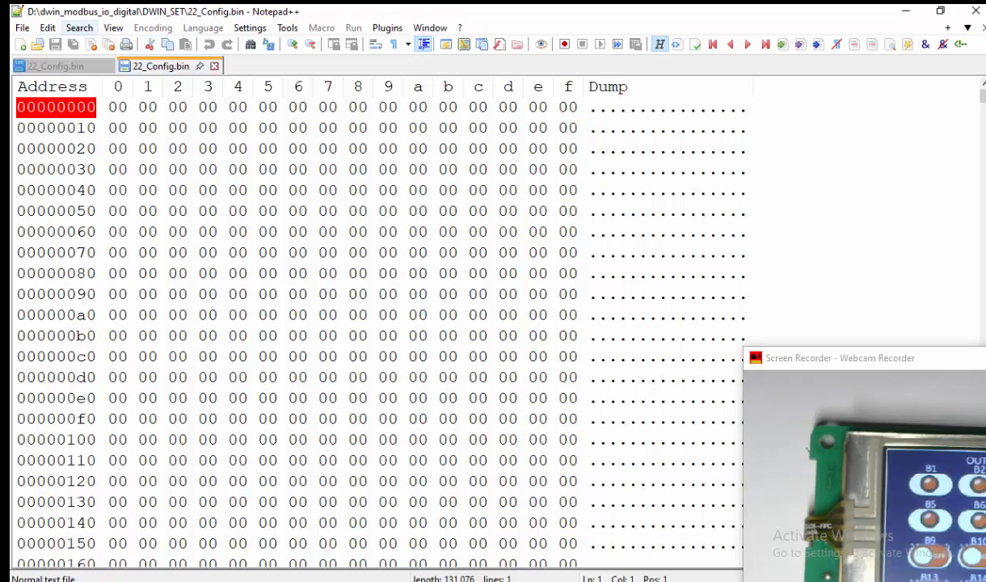
{"action": "left_click", "coordinate": [79, 28]}
{"action": "left_click", "coordinate": [92, 146]}
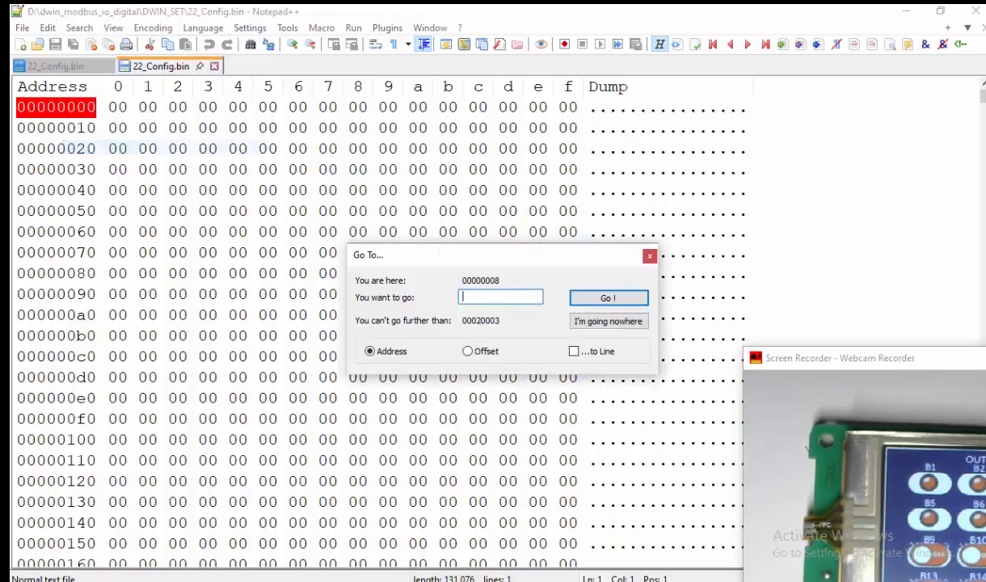
{"action": "left_click", "coordinate": [574, 351]}
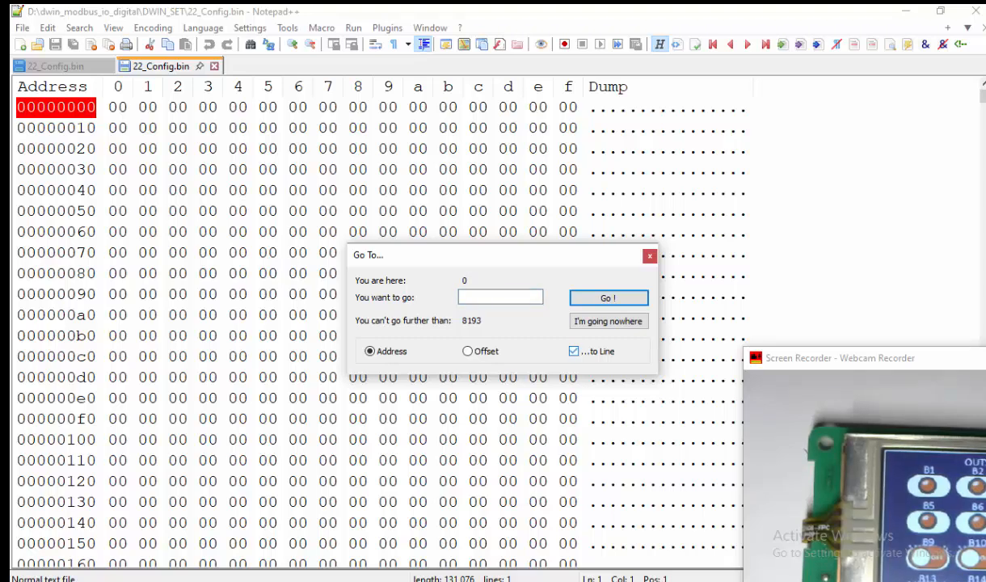
{"action": "left_click", "coordinate": [574, 352]}
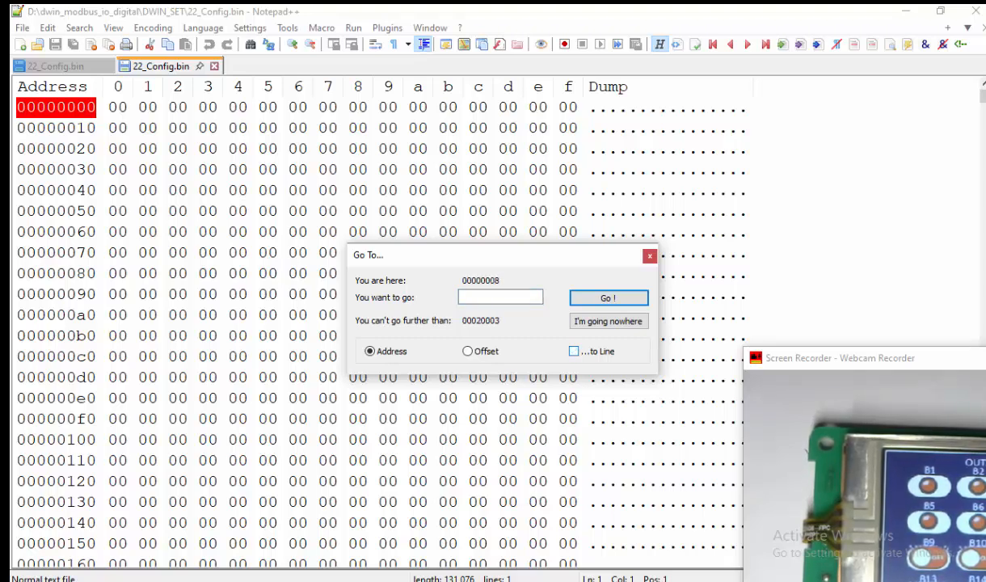
{"action": "left_click", "coordinate": [574, 351]}
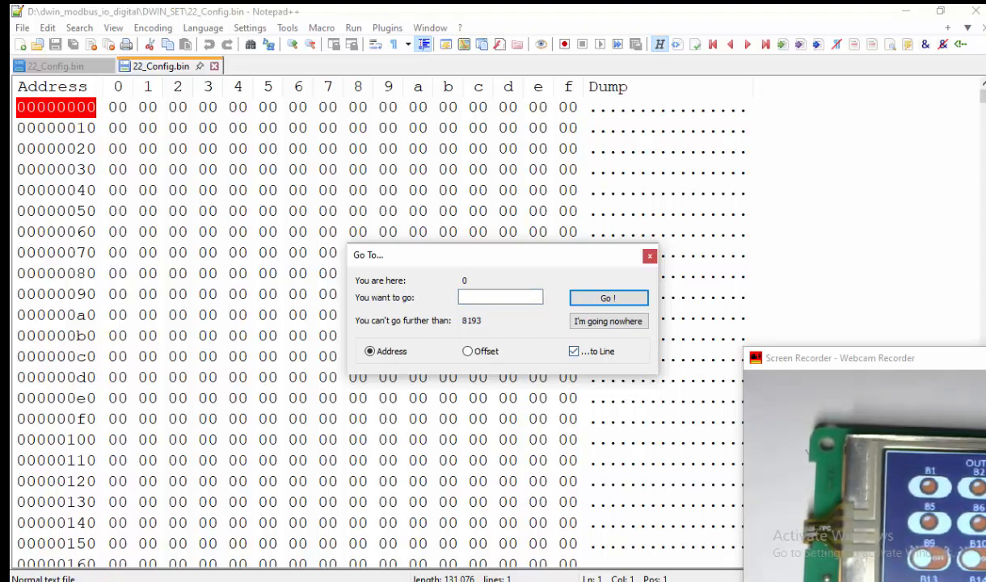
{"action": "left_click", "coordinate": [574, 352]}
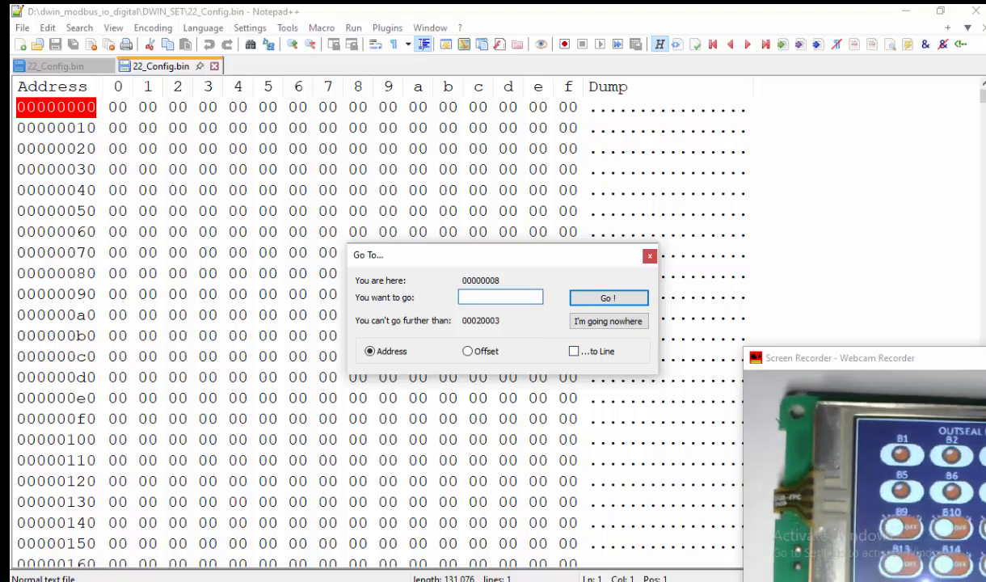
{"action": "type", "text": "1c"}
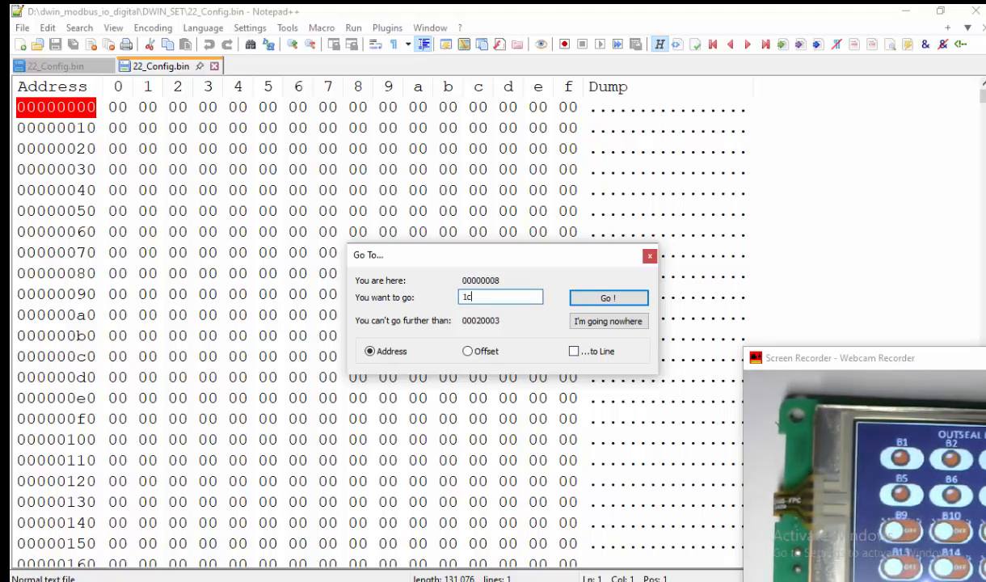
{"action": "type", "text": "000"}
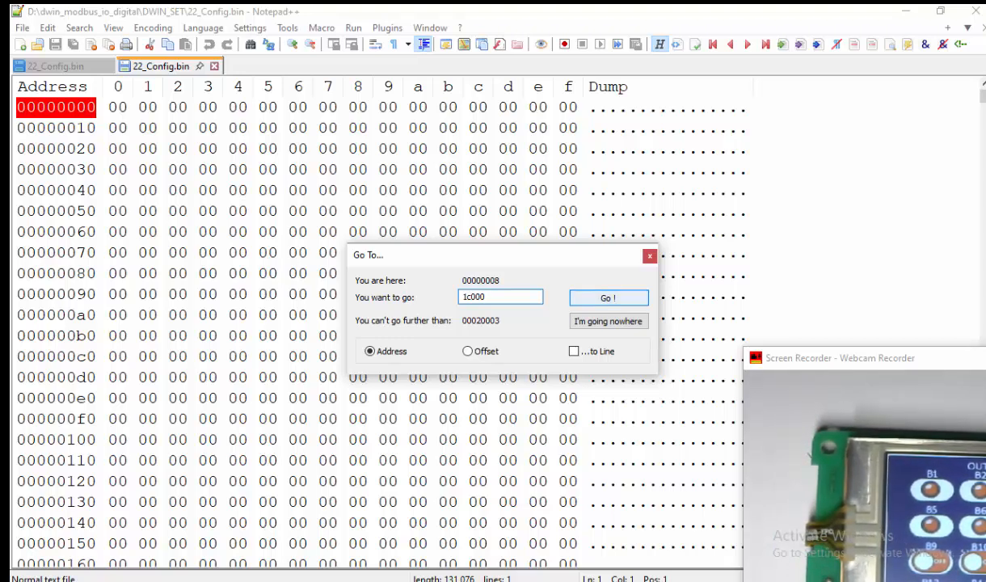
{"action": "left_click", "coordinate": [608, 298]}
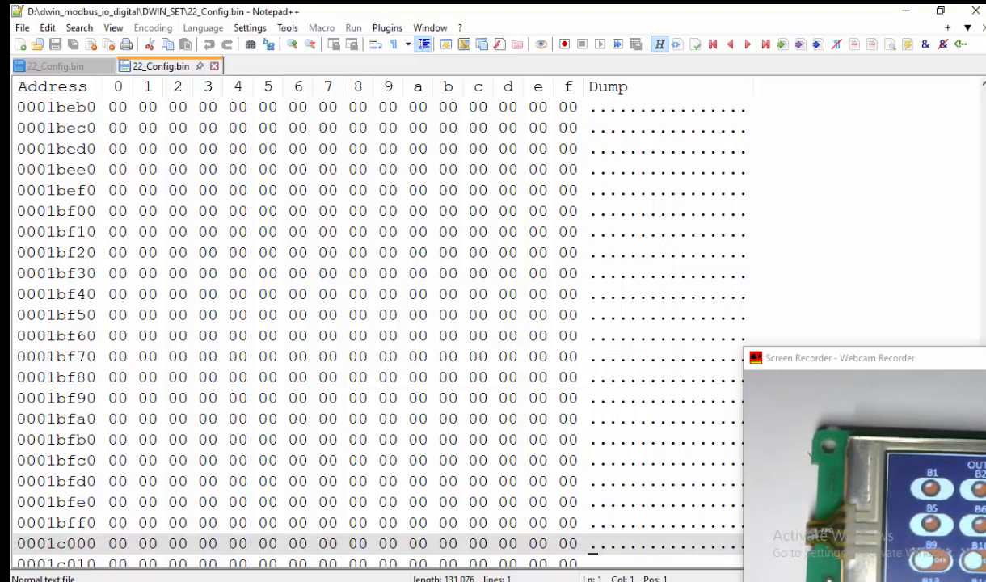
Step: Enter the bytes 5a 01 01 01 80 in columns 0 to 4 of row 0001c000
{"action": "scroll", "coordinate": [372, 324], "scroll_direction": "down", "scroll_amount": 3}
{"action": "scroll", "coordinate": [372, 323], "scroll_direction": "down", "scroll_amount": 1}
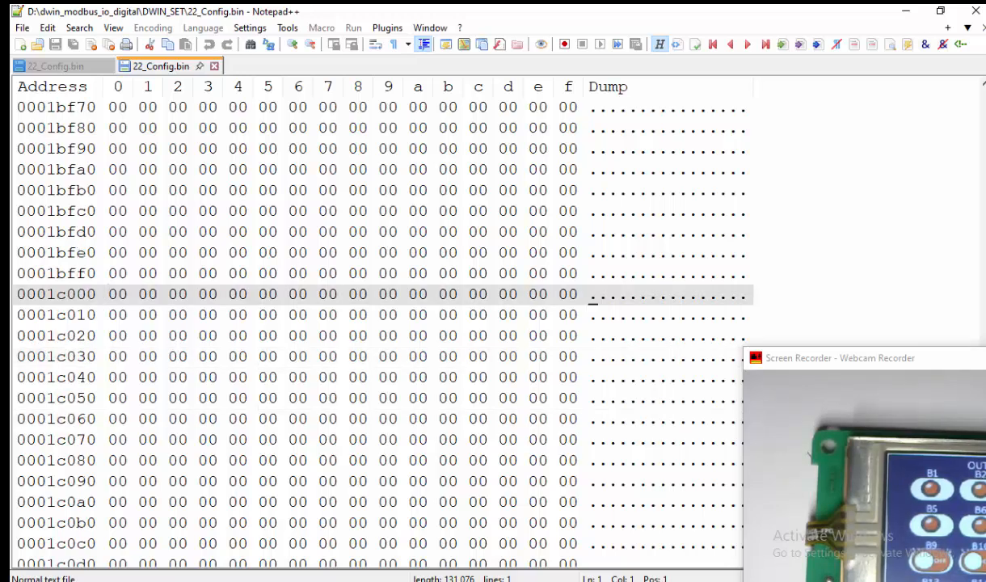
{"action": "type", "text": "5a "}
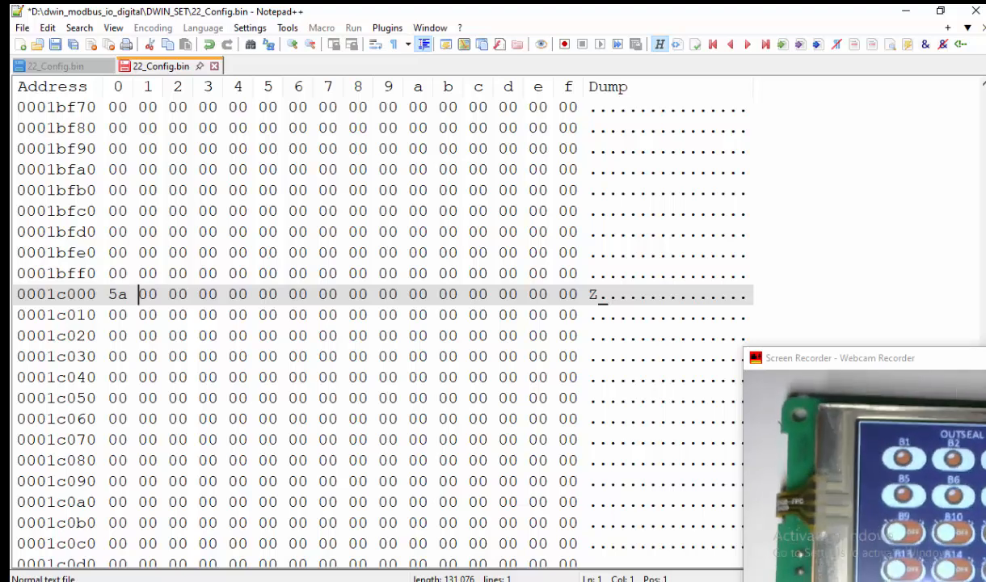
{"action": "type", "text": "01 "}
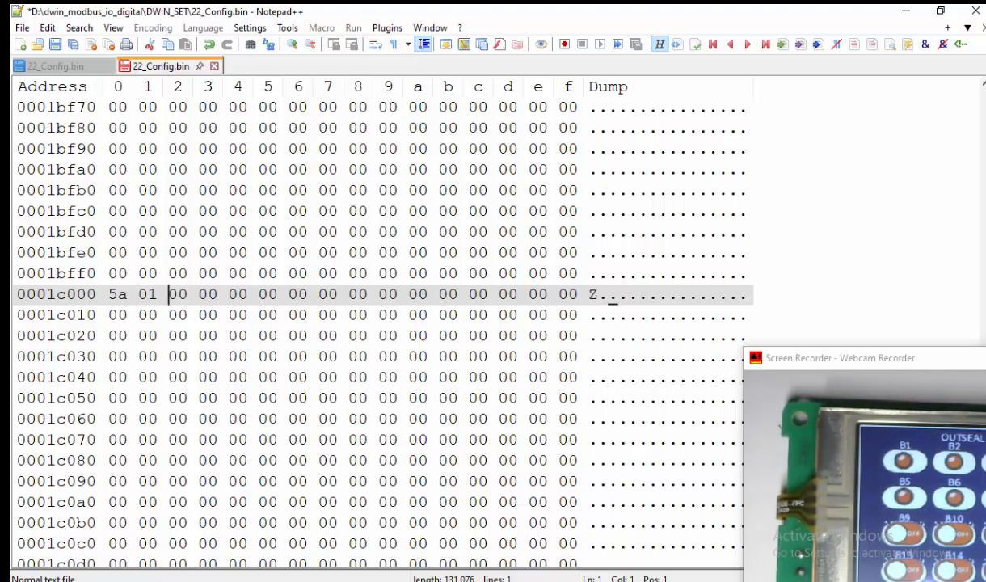
{"action": "type", "text": "01 01 "}
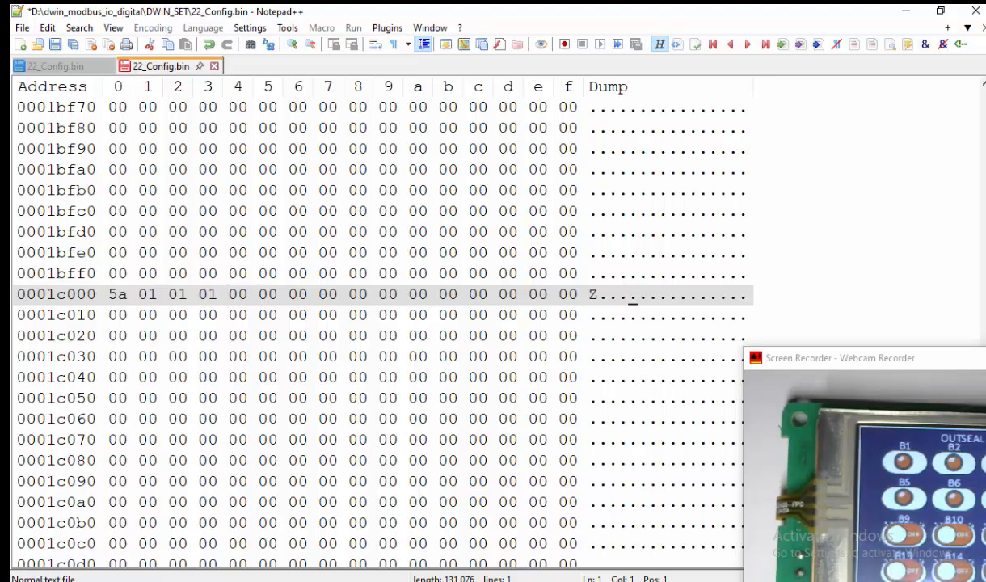
{"action": "type", "text": "80"}
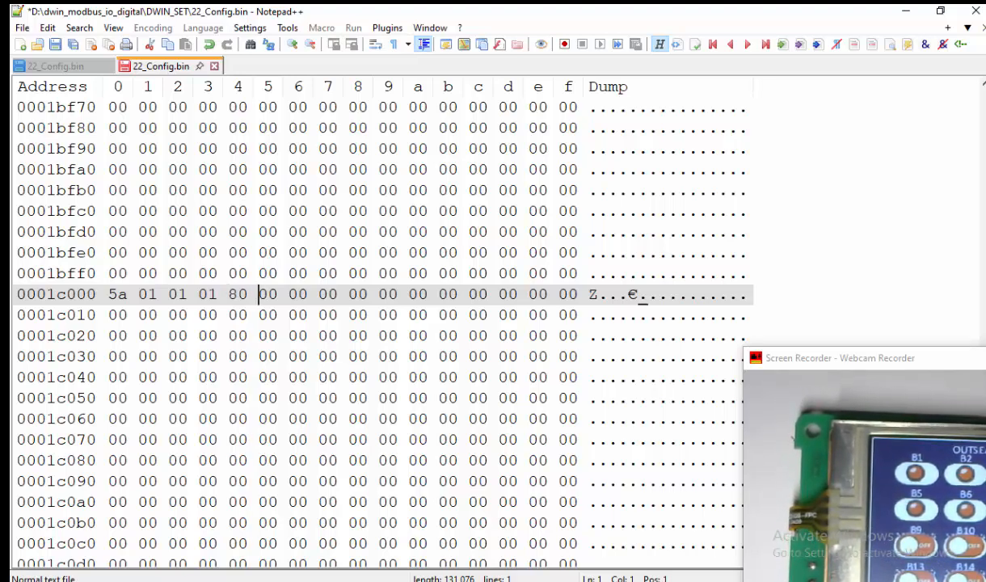
Step: Keep bytes 5 to a of row 0001c000 at 00 and set byte b to 80
{"action": "key", "text": "shift+Right"}
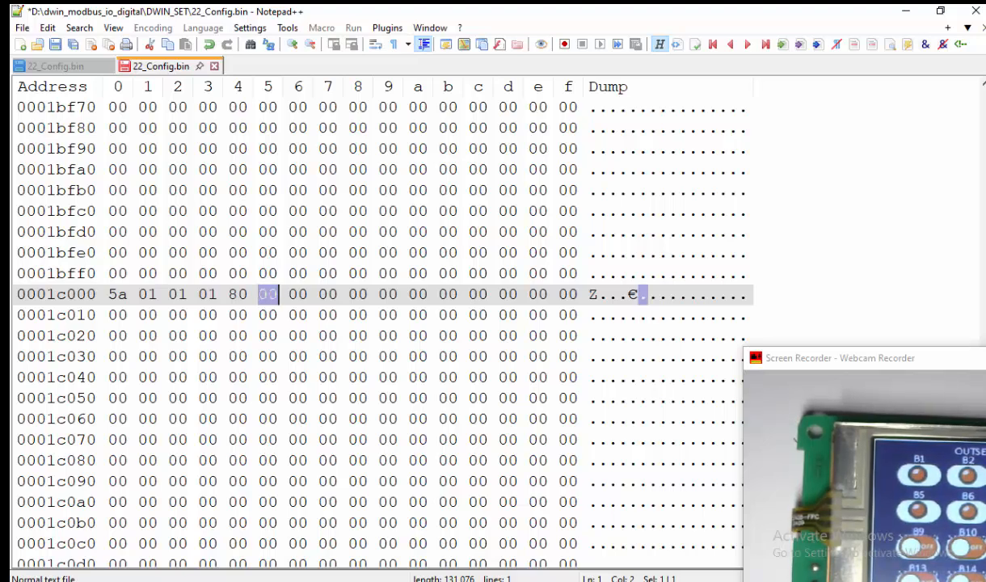
{"action": "key", "text": "Right"}
{"action": "key", "text": "shift+Right"}
{"action": "key", "text": "shift+Right"}
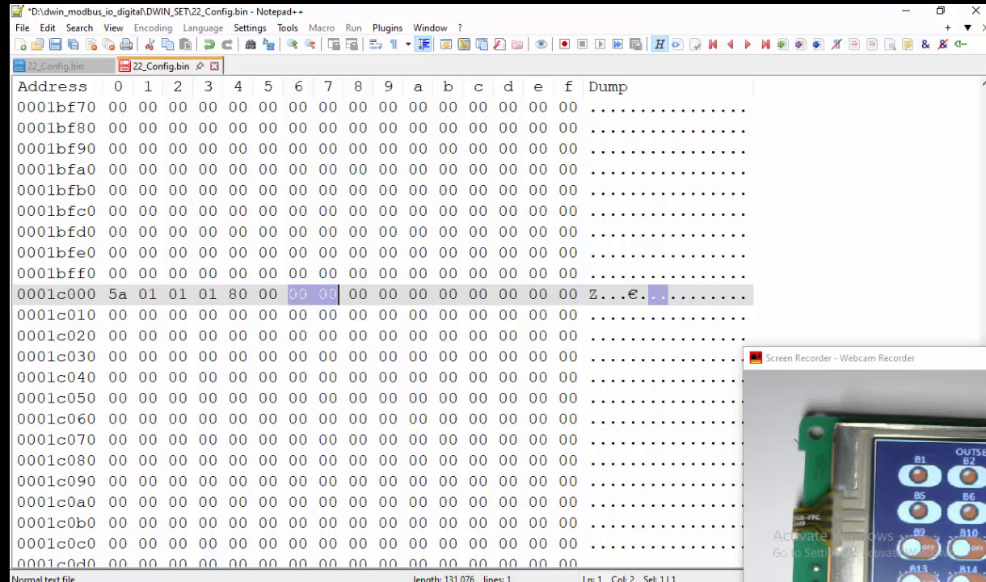
{"action": "key", "text": "Right"}
{"action": "key", "text": "shift+Right"}
{"action": "key", "text": "shift+Right"}
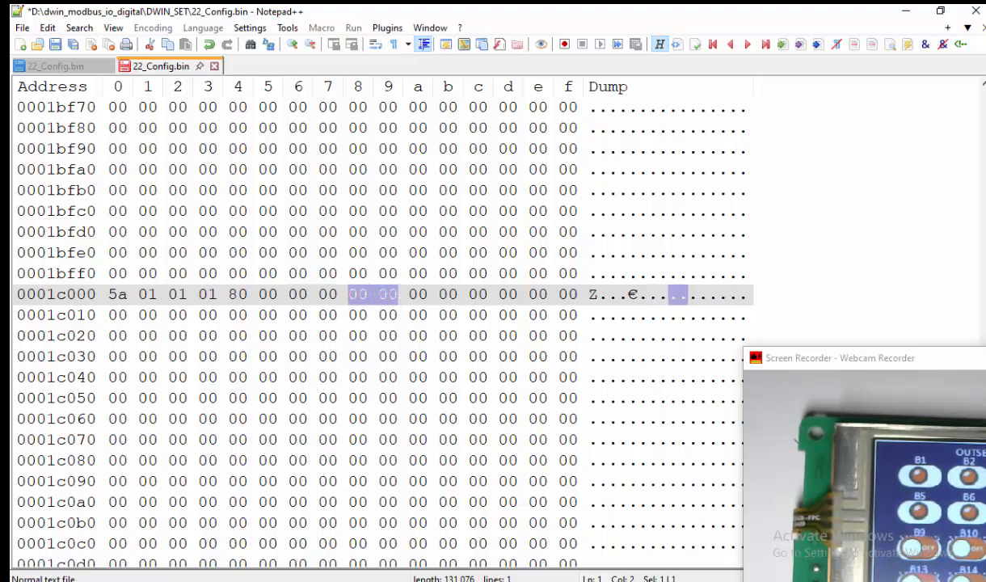
{"action": "key", "text": "Right"}
{"action": "key", "text": "shift+Right"}
{"action": "key", "text": "shift+Right"}
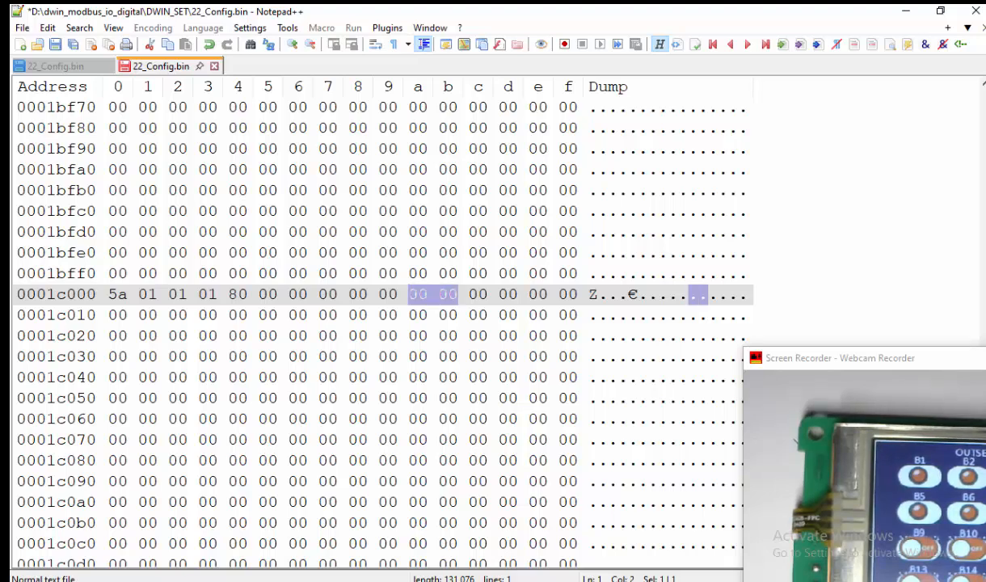
{"action": "key", "text": "Left"}
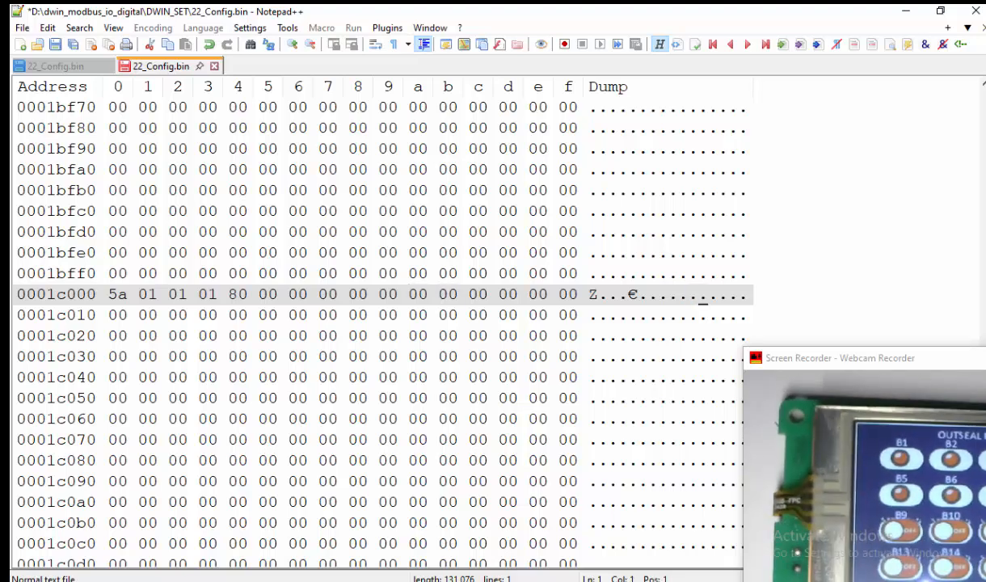
{"action": "type", "text": "80"}
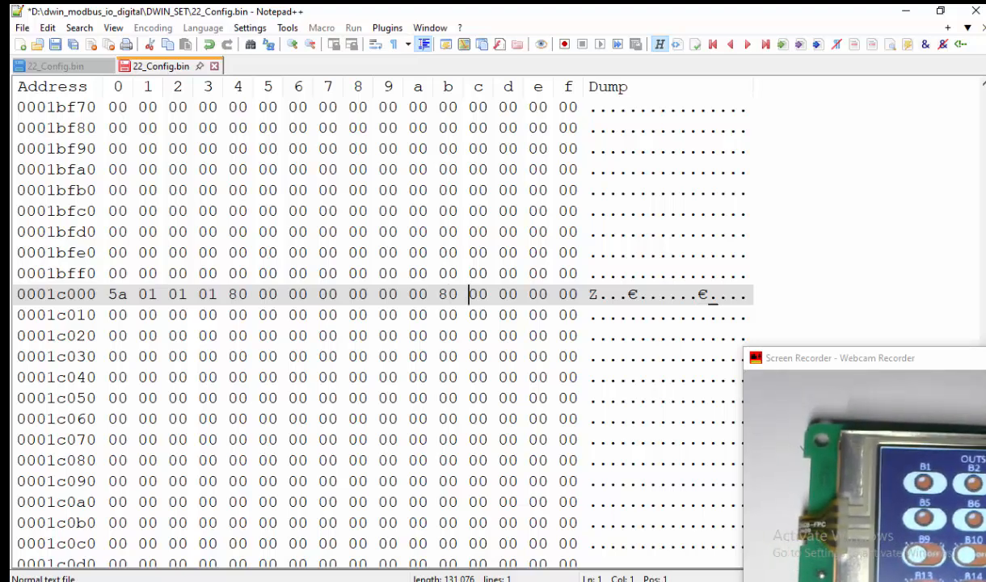
Step: Highlight bytes 0 to b of row 0001c000 to review the first Modbus command
{"action": "left_click", "coordinate": [110, 315]}
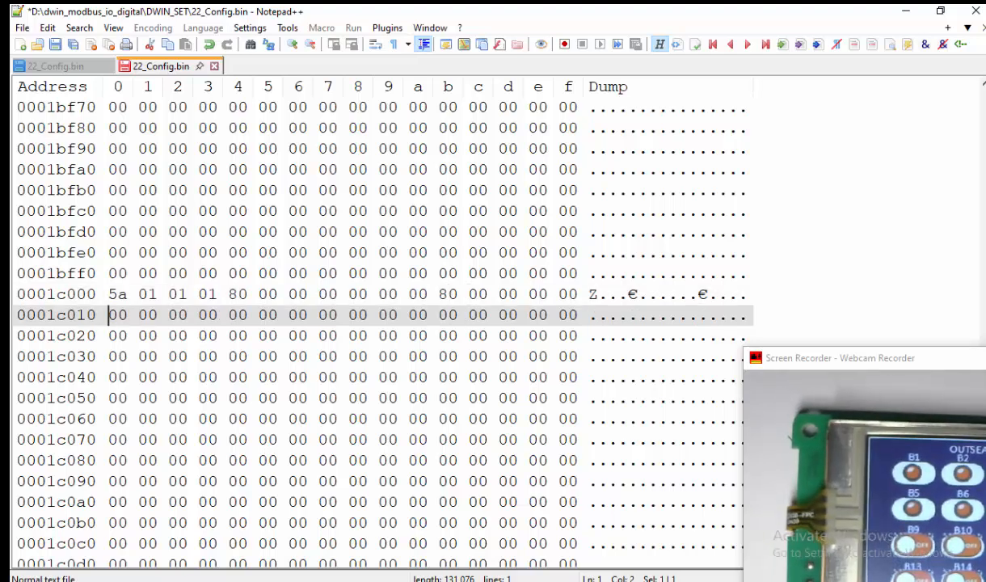
{"action": "left_click", "coordinate": [109, 295]}
{"action": "key", "text": "shift+Right"}
{"action": "key", "text": "shift+Right"}
{"action": "key", "text": "shift+Right"}
{"action": "key", "text": "shift+Right"}
{"action": "key", "text": "shift+Right"}
{"action": "key", "text": "shift+Right"}
{"action": "key", "text": "shift+Right"}
{"action": "key", "text": "shift+Right"}
{"action": "key", "text": "shift+Right"}
{"action": "key", "text": "shift+Right"}
{"action": "key", "text": "shift+Right"}
{"action": "key", "text": "shift+Right"}
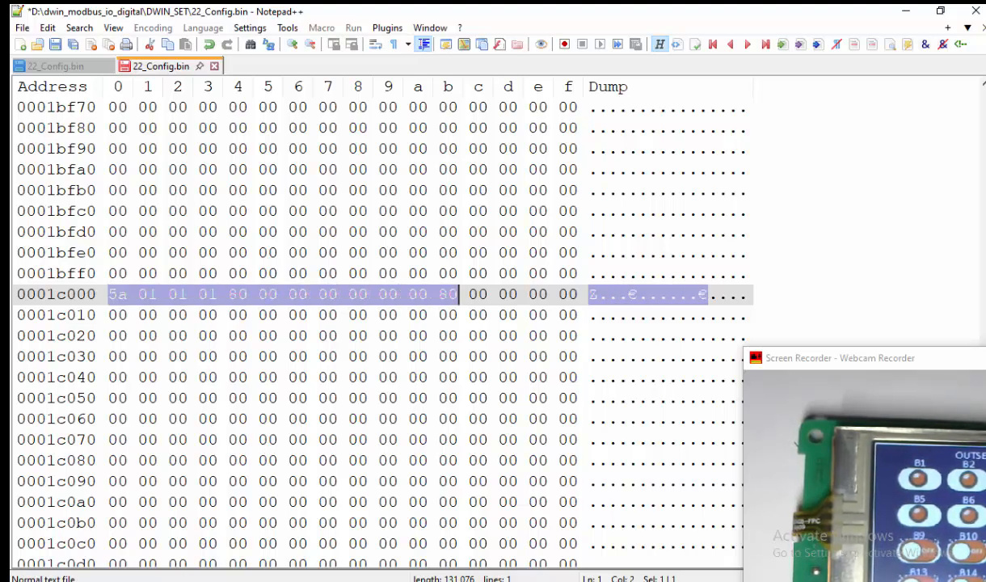
Step: Enter the bytes 5a 01 05 01 80 in columns 0 to 4 of row 0001c010
{"action": "left_click", "coordinate": [109, 316]}
{"action": "type", "text": "5a "}
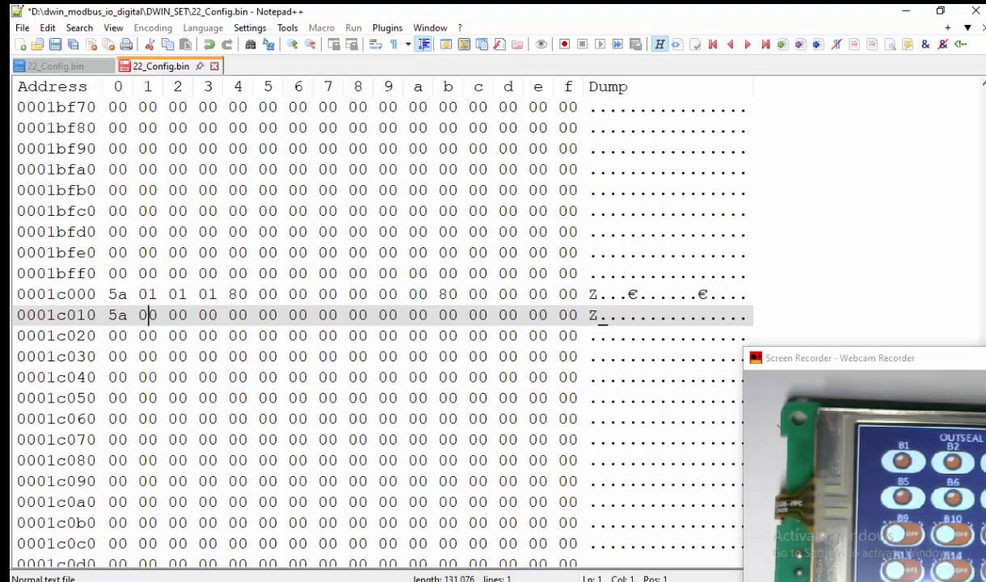
{"action": "type", "text": "01 "}
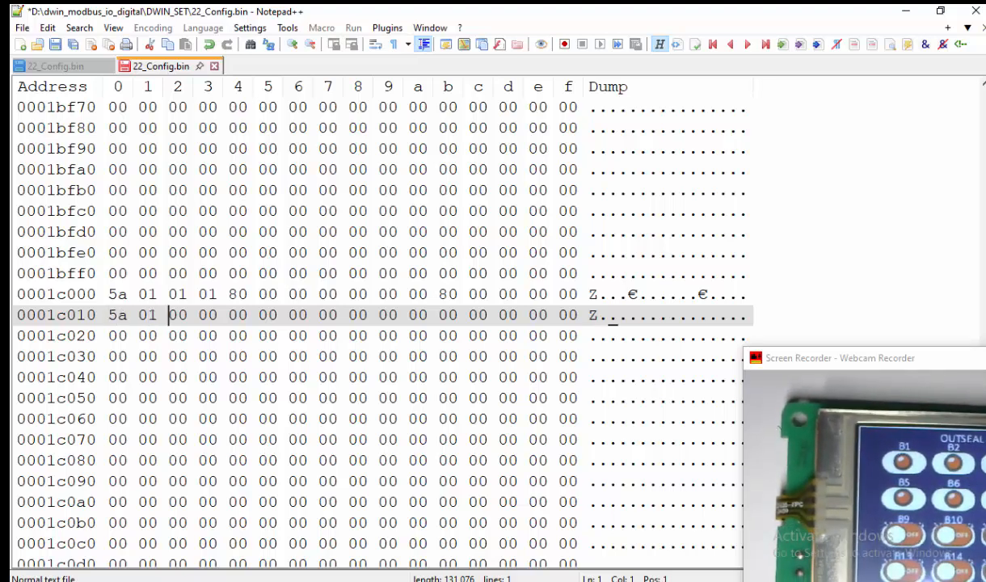
{"action": "type", "text": "05 "}
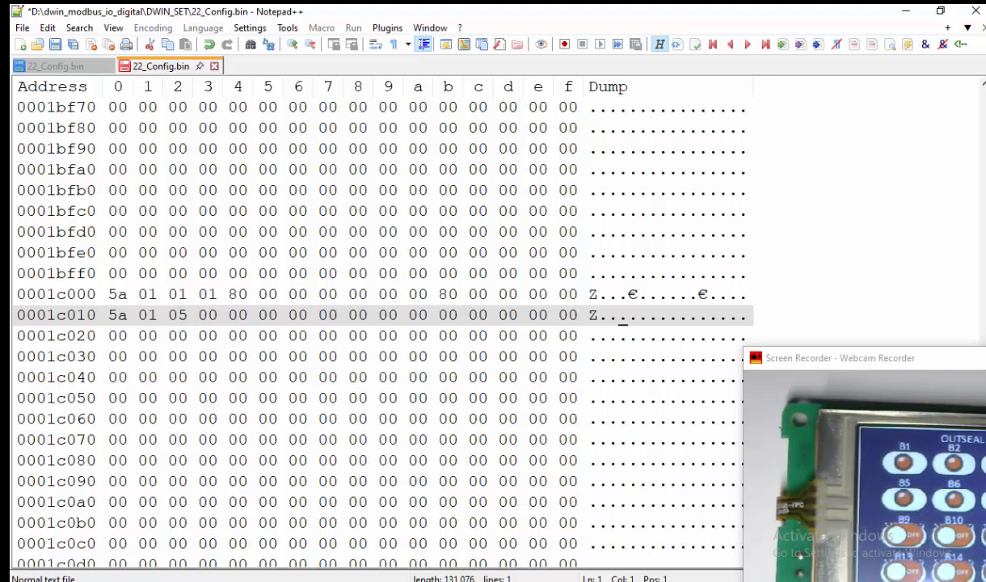
{"action": "type", "text": "01 "}
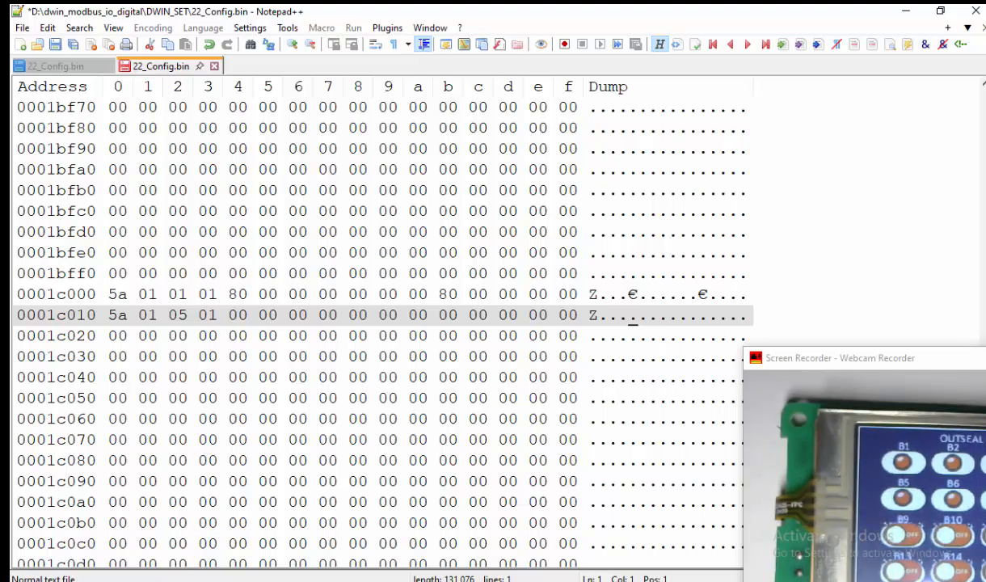
{"action": "type", "text": "80 "}
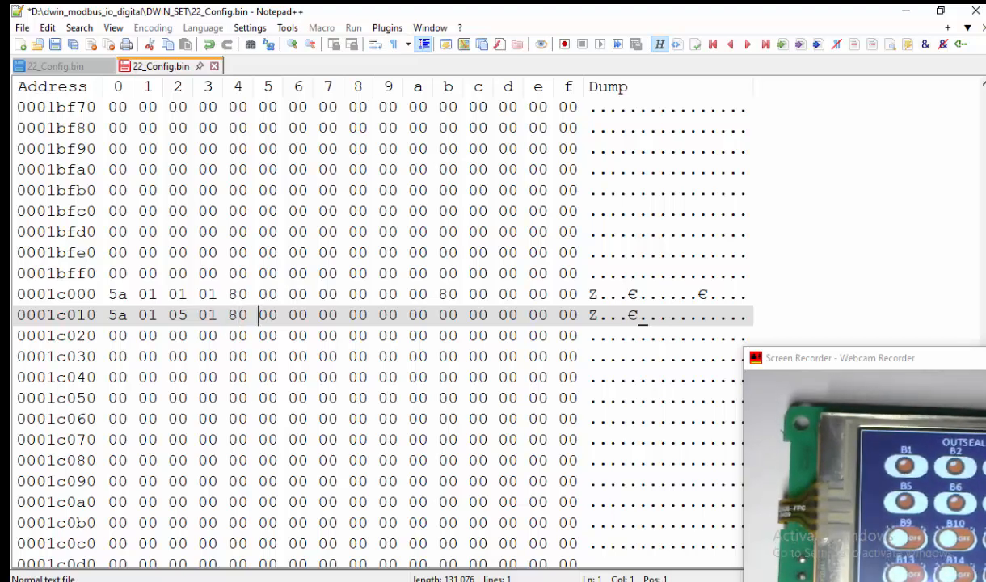
{"action": "type", "text": "04 "}
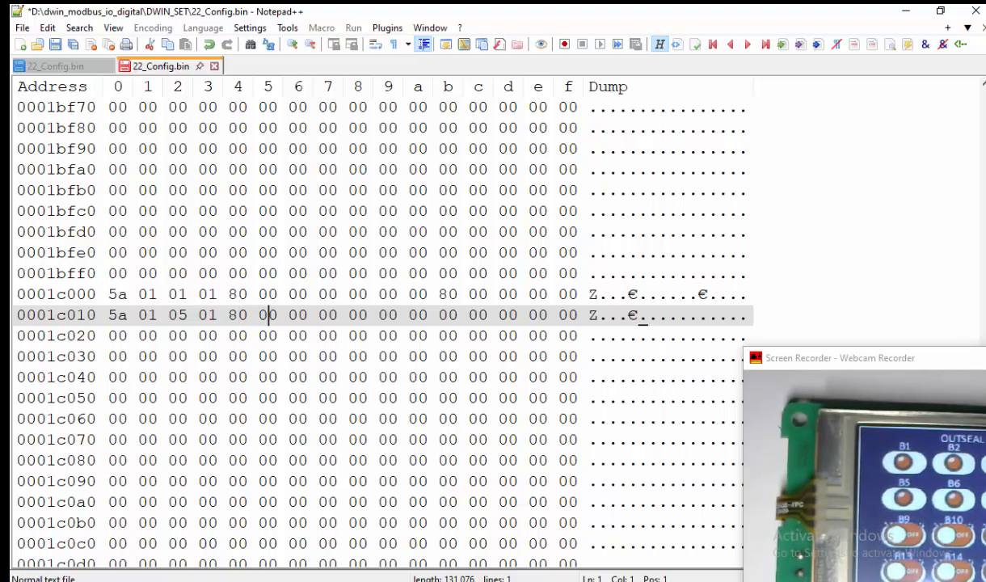
{"action": "type", "text": "00 00 "}
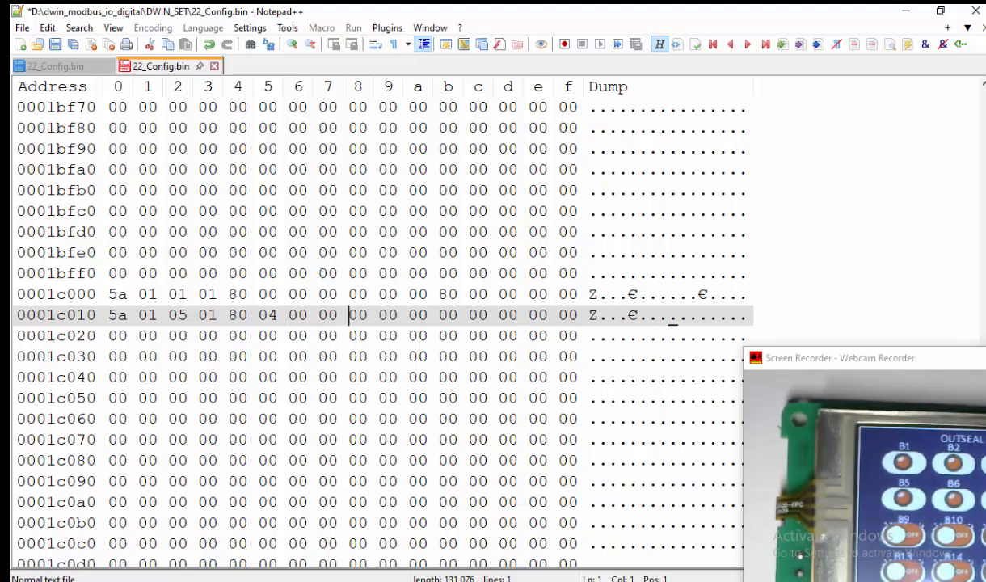
{"action": "type", "text": "00 08 "}
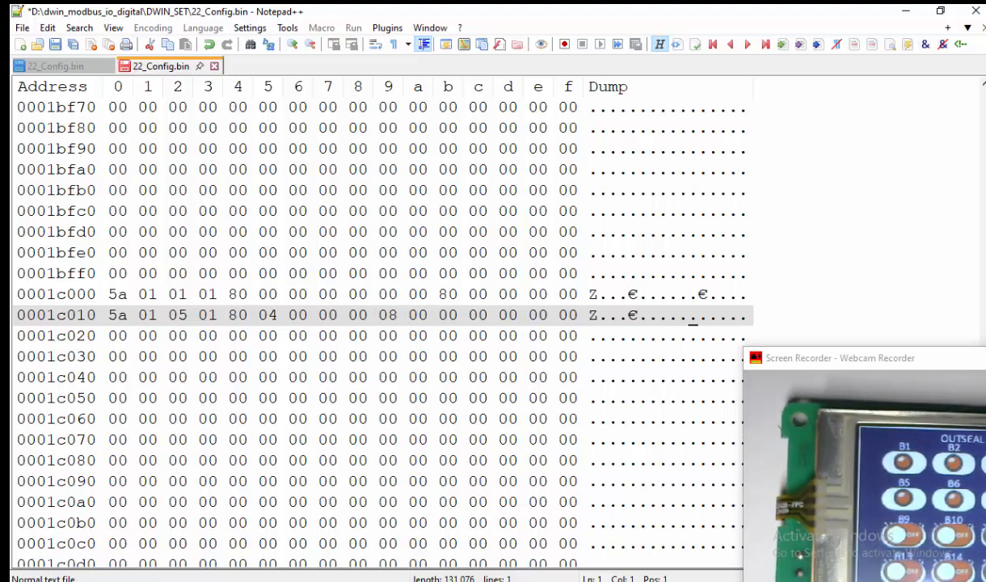
{"action": "type", "text": "00 "}
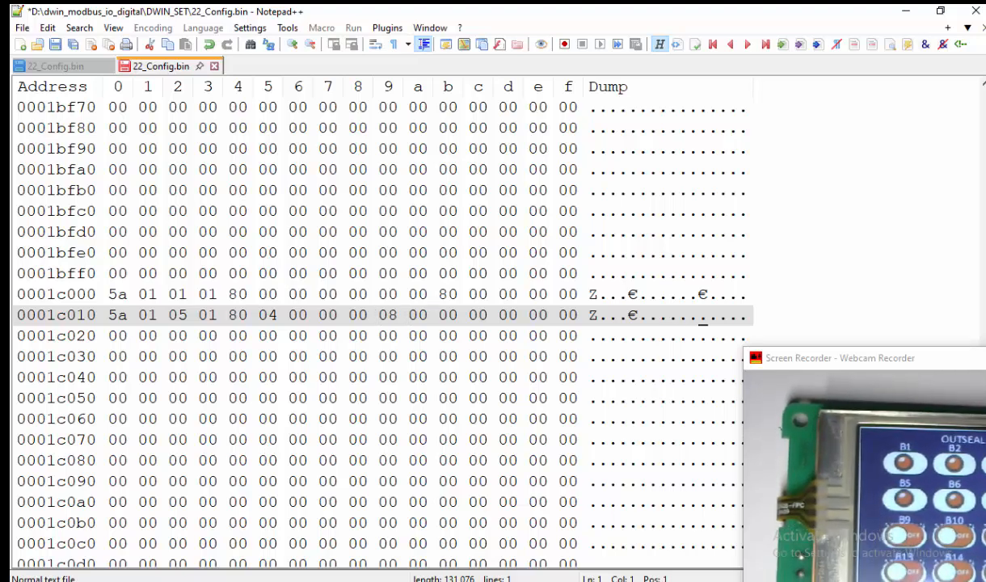
{"action": "type", "text": "88"}
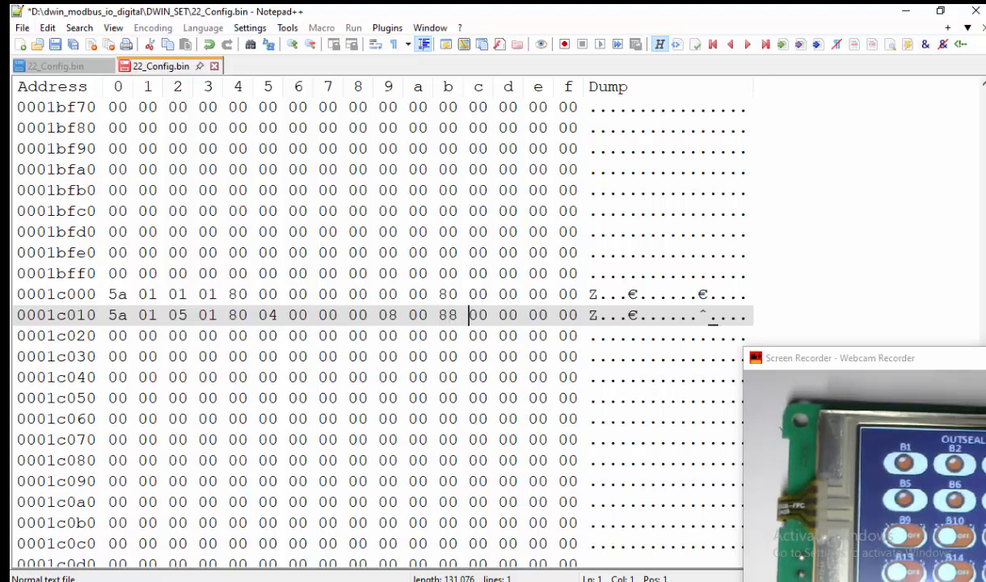
{"action": "left_click", "coordinate": [110, 335]}
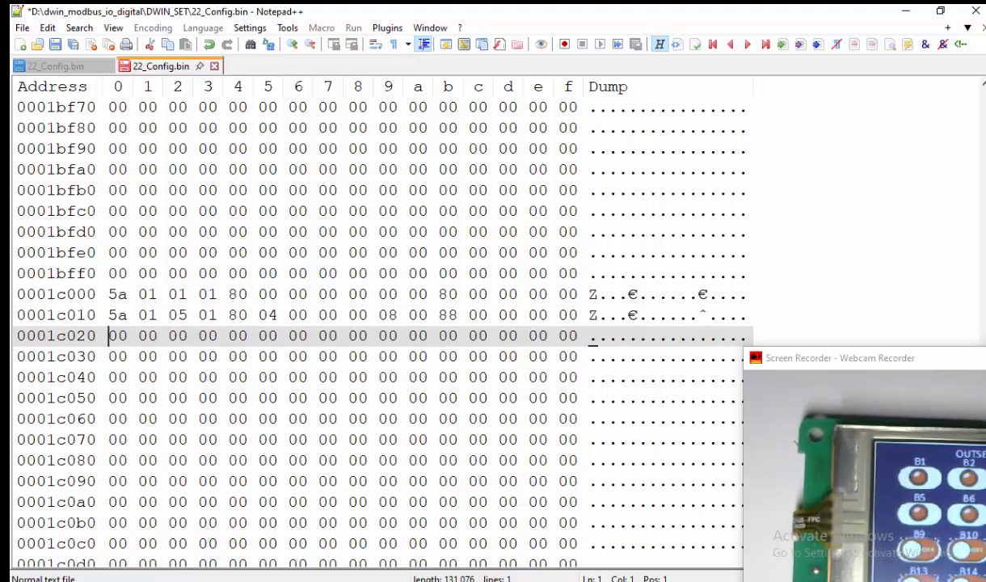
{"action": "type", "text": "5a "}
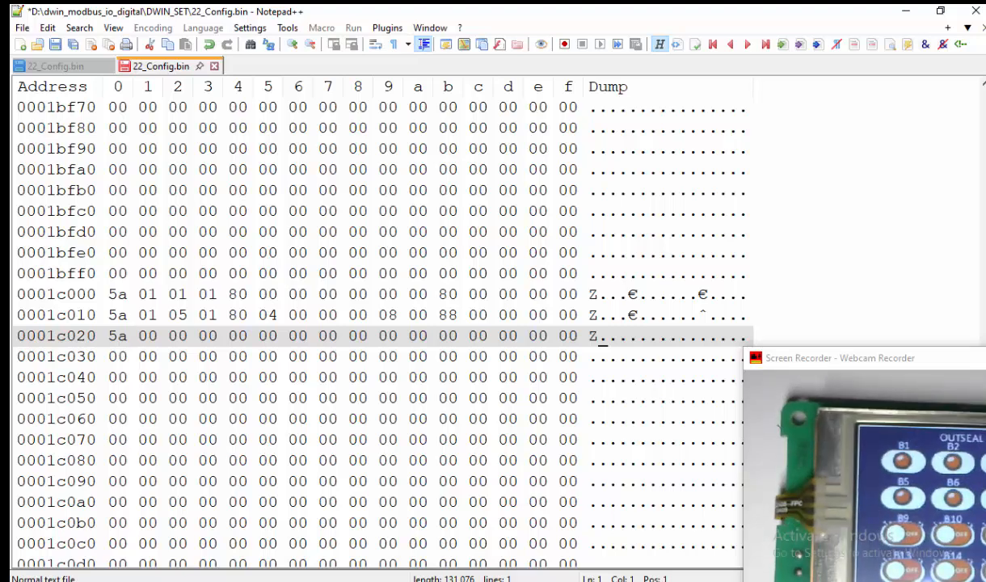
{"action": "type", "text": "01 05 "}
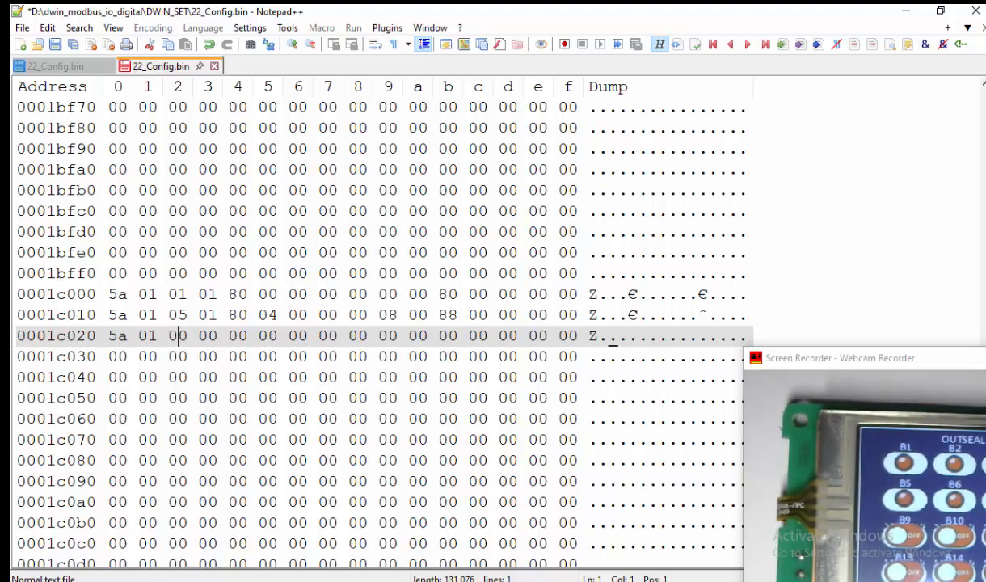
{"action": "type", "text": "01 8"}
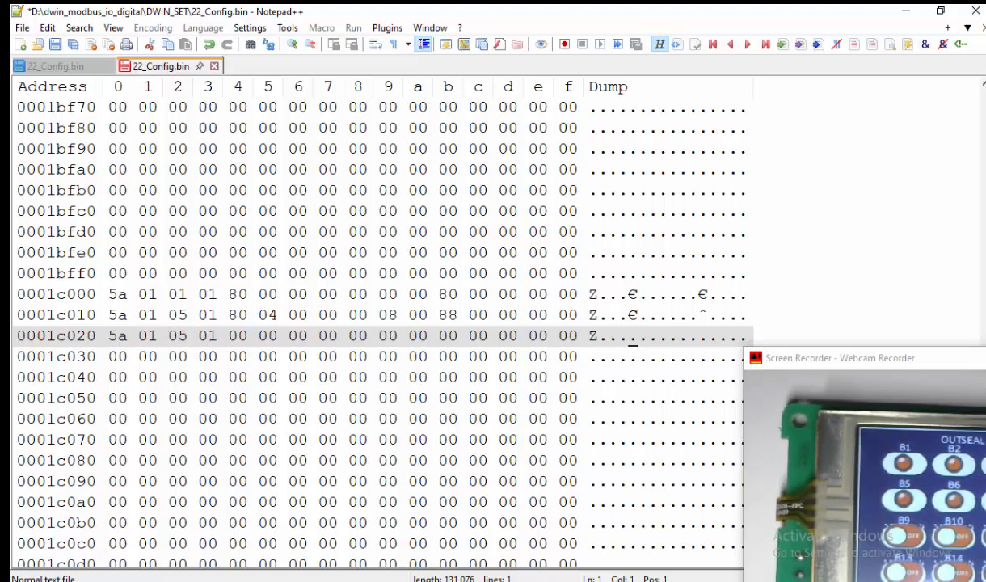
{"action": "type", "text": "0 04"}
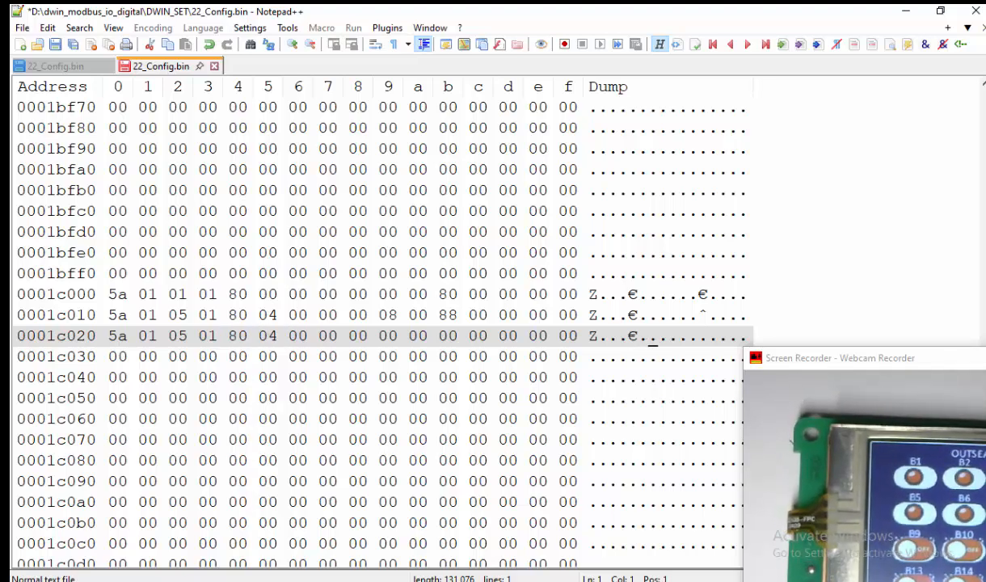
Step: Set byte 9 of row 0001c020 to 09 and byte b to 89
{"action": "left_click", "coordinate": [380, 336]}
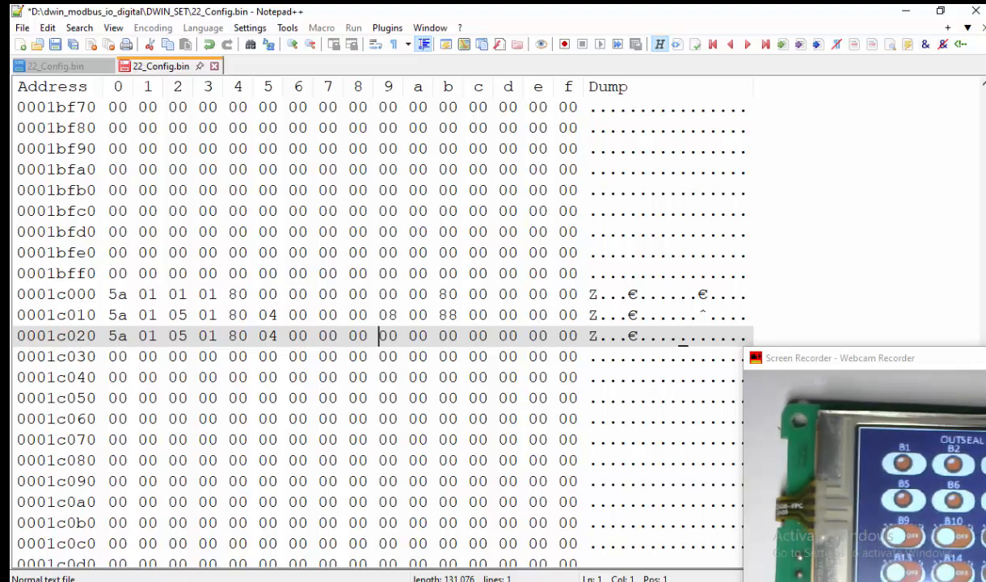
{"action": "type", "text": "09"}
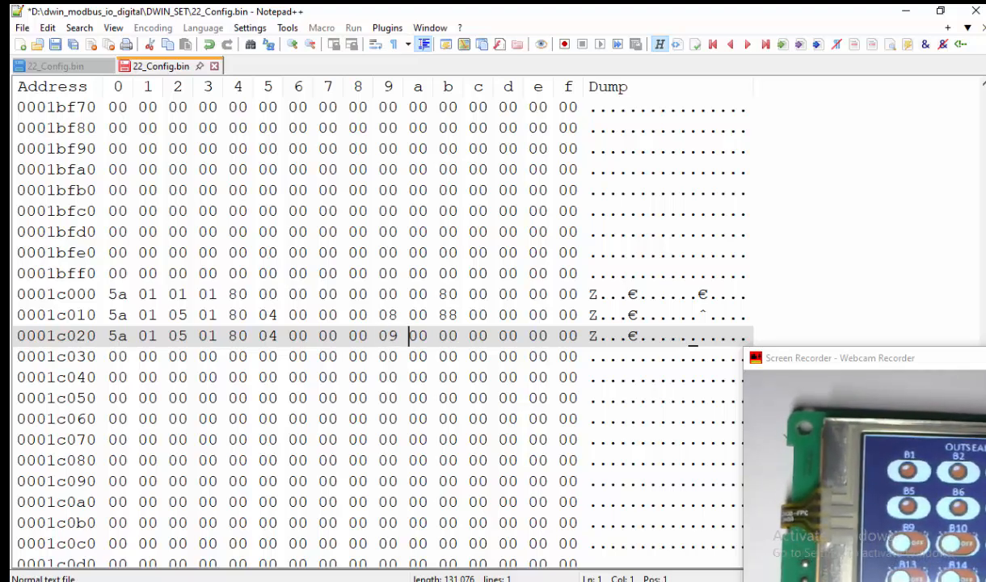
{"action": "left_click", "coordinate": [440, 336]}
{"action": "type", "text": "89"}
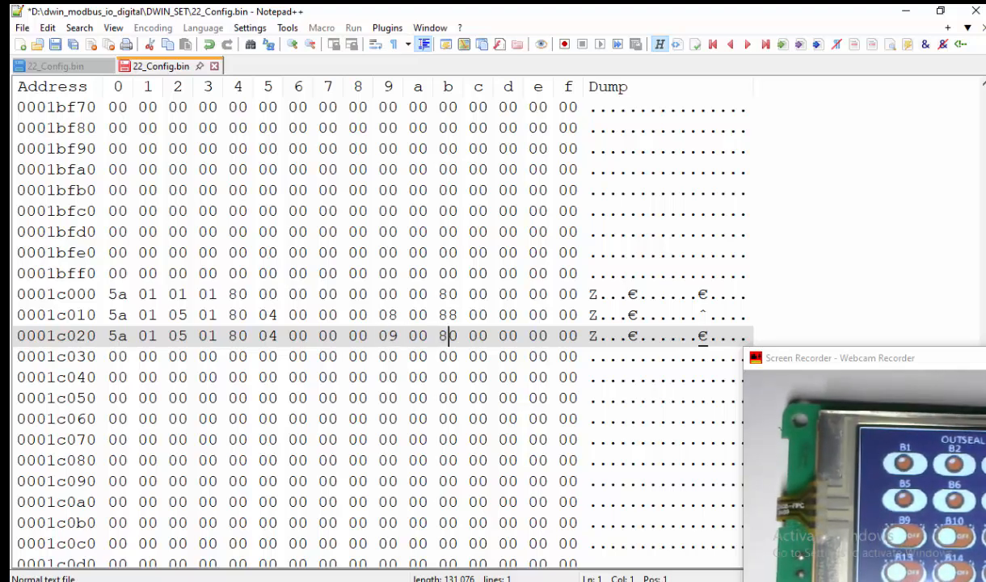
{"action": "left_click", "coordinate": [111, 357]}
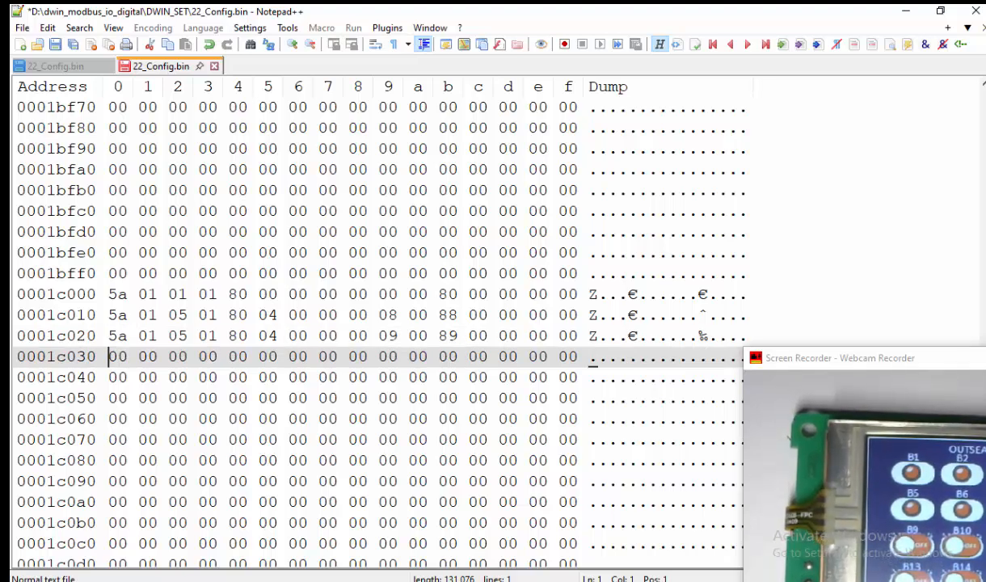
{"action": "type", "text": "5a 01 "}
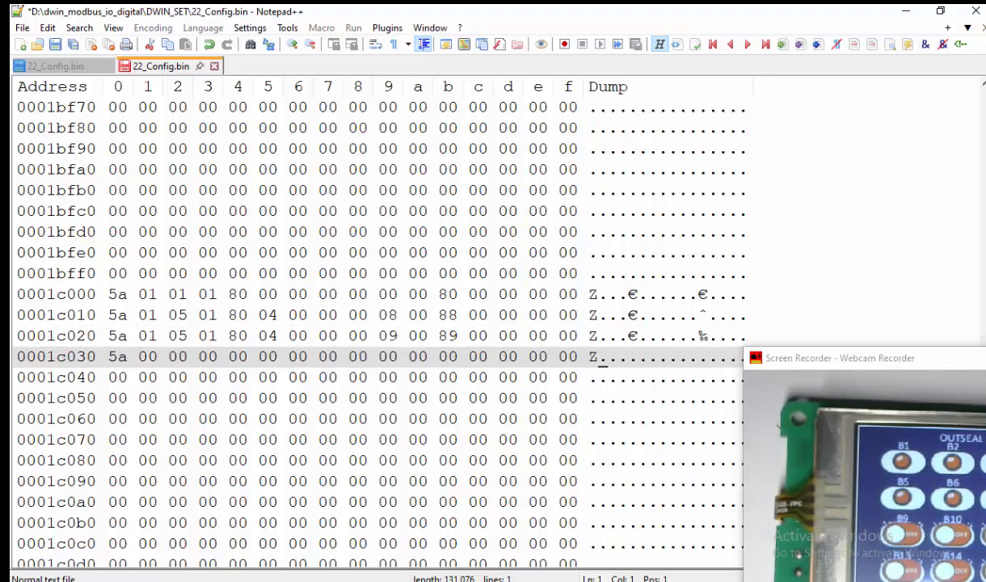
{"action": "type", "text": "05 "}
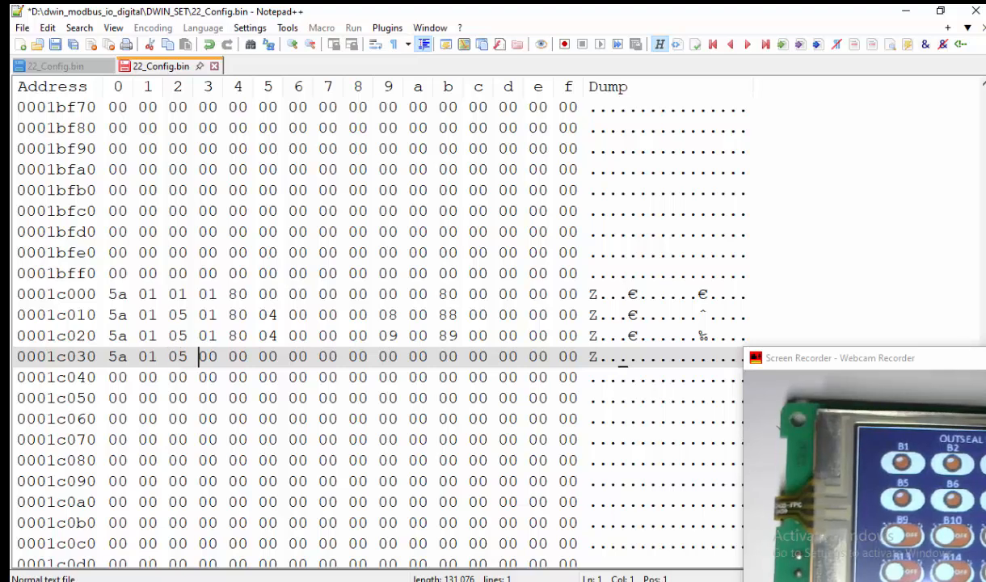
{"action": "type", "text": "01 "}
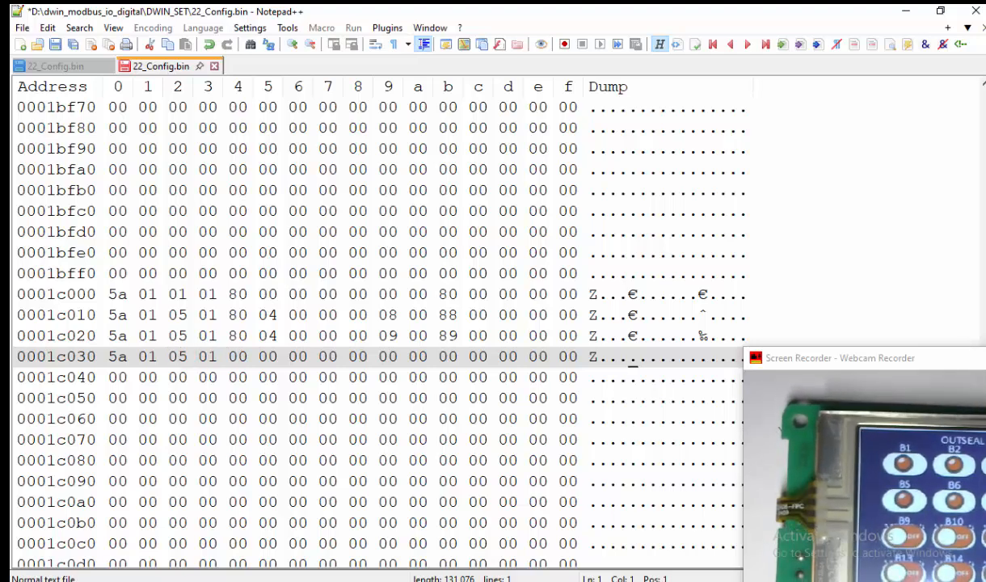
{"action": "type", "text": "80 04"}
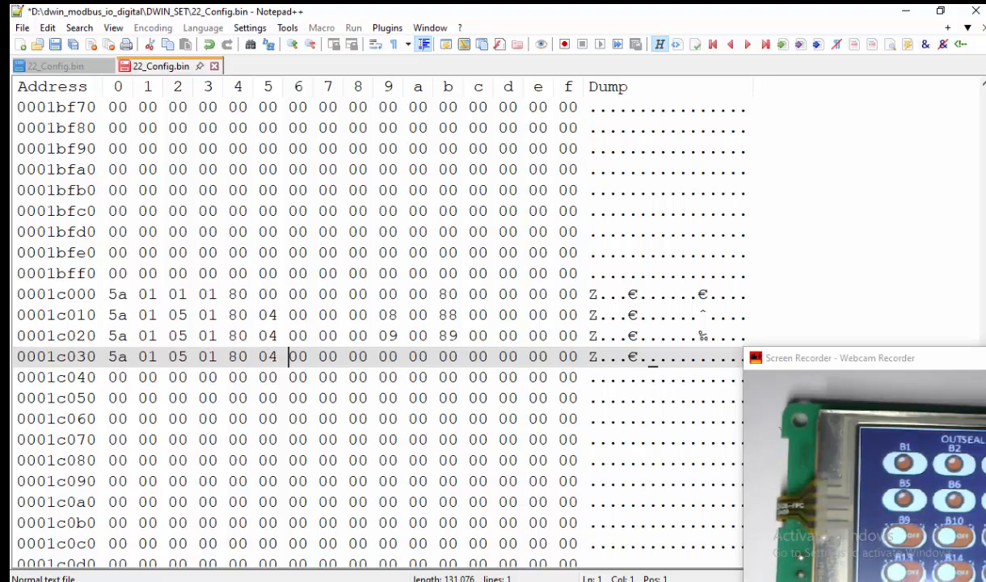
Step: Set byte 9 of row 0001c030 to 0a and byte b to 8a
{"action": "left_click", "coordinate": [381, 358]}
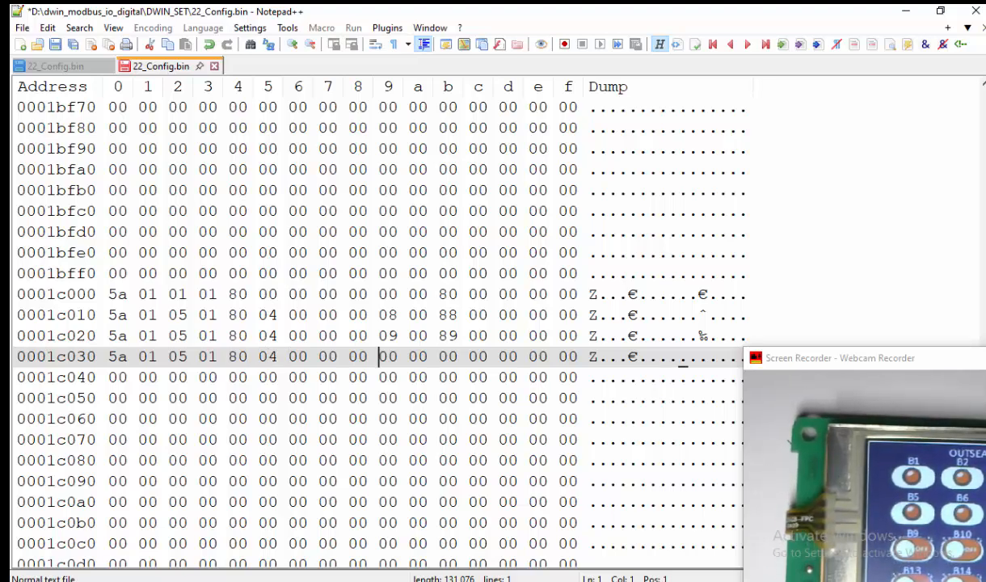
{"action": "type", "text": "0a"}
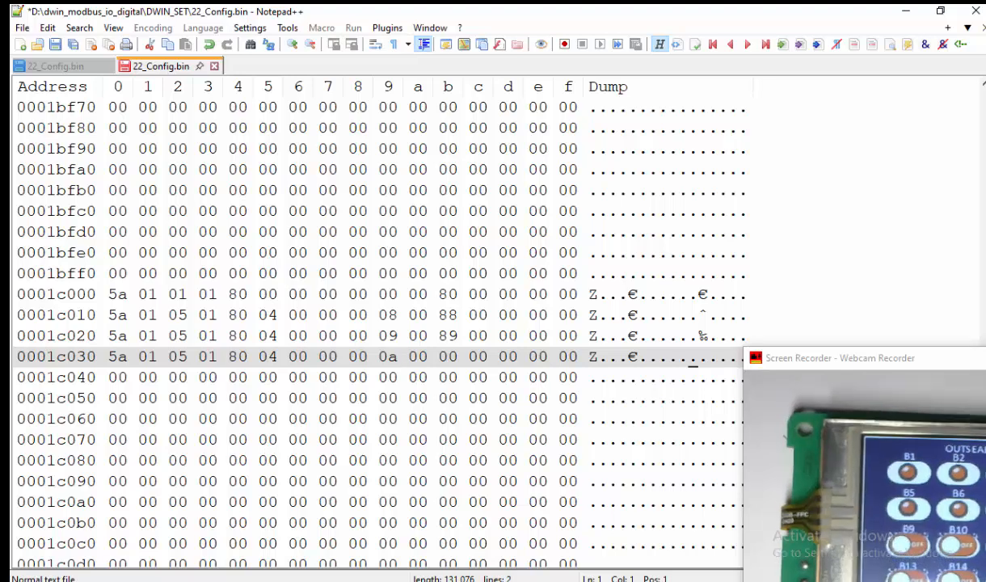
{"action": "left_click", "coordinate": [440, 357]}
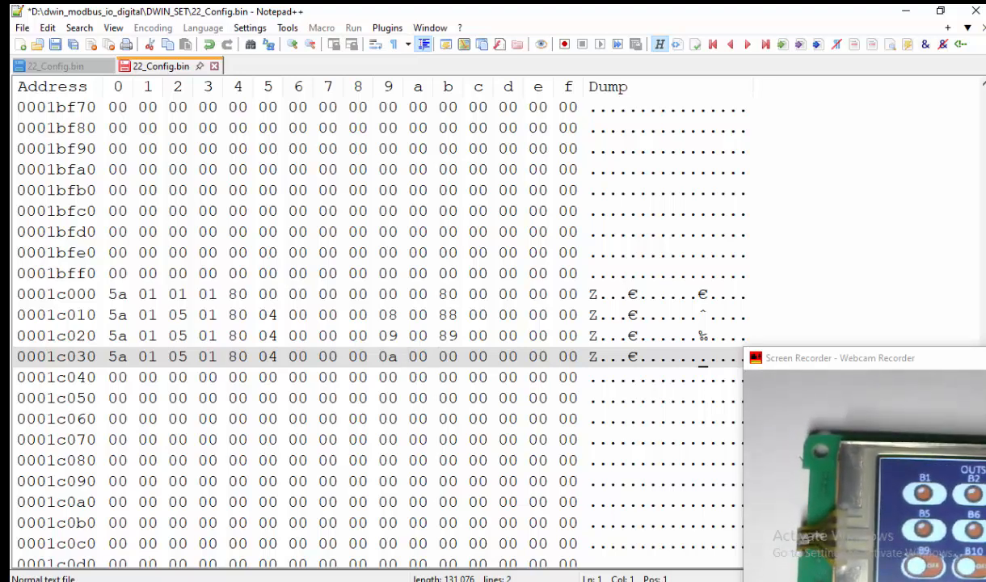
{"action": "type", "text": "8a"}
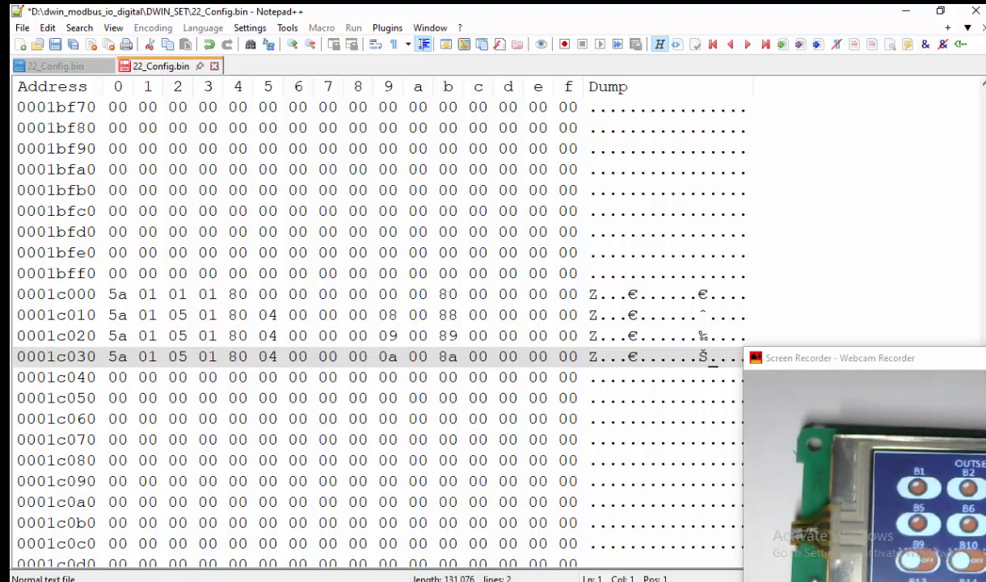
{"action": "left_click", "coordinate": [110, 377]}
{"action": "type", "text": "5a "}
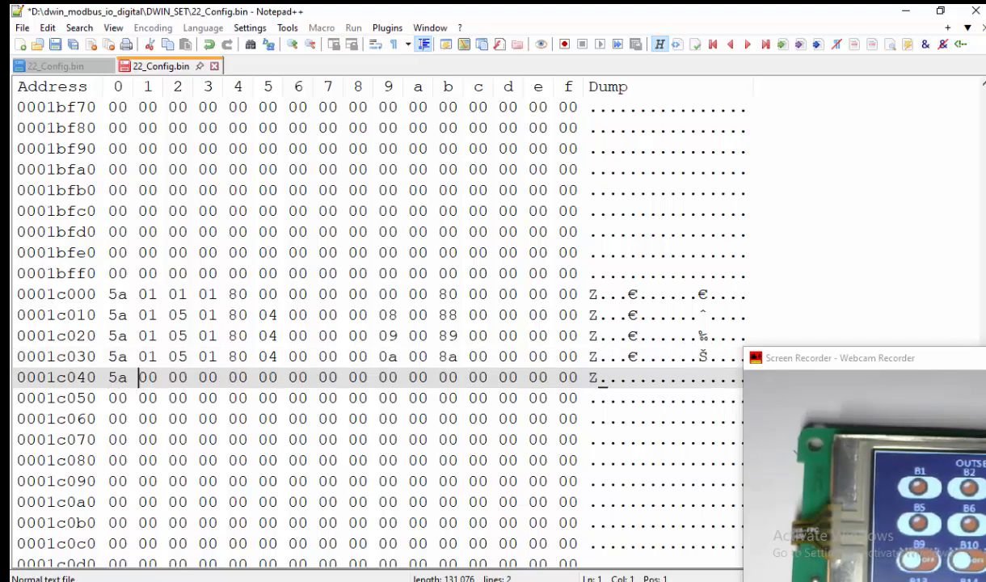
{"action": "type", "text": "01 0"}
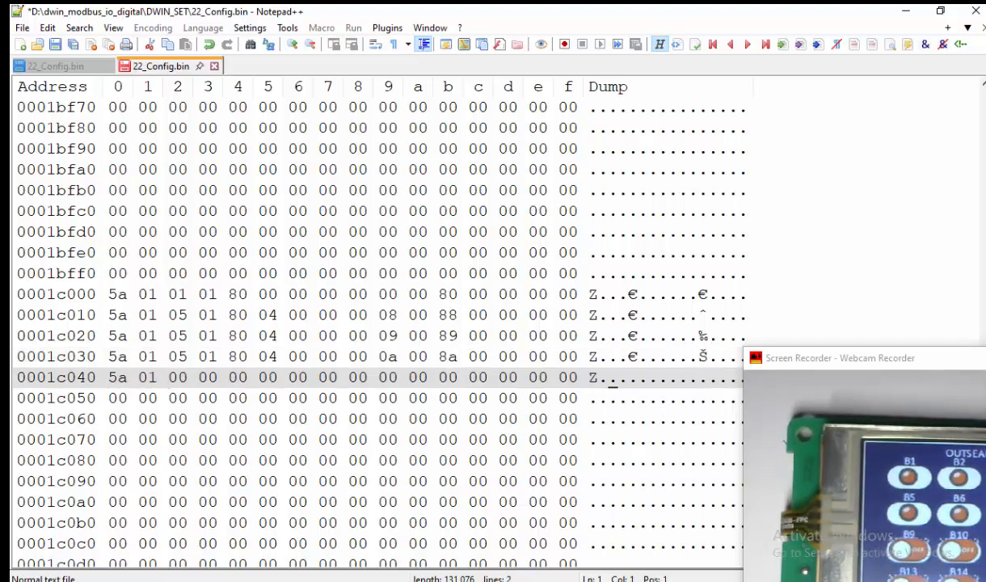
{"action": "type", "text": "5"}
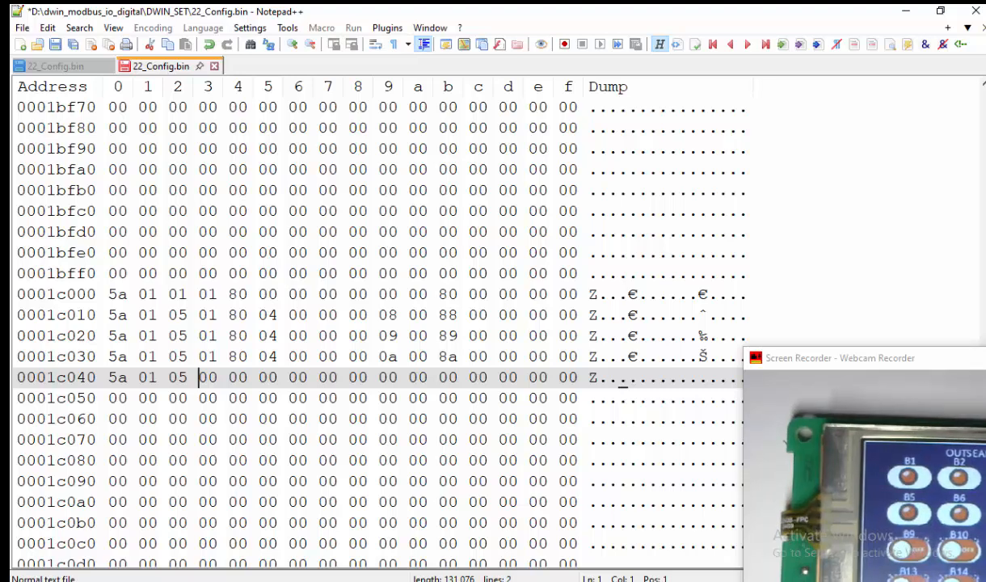
{"action": "type", "text": "01 "}
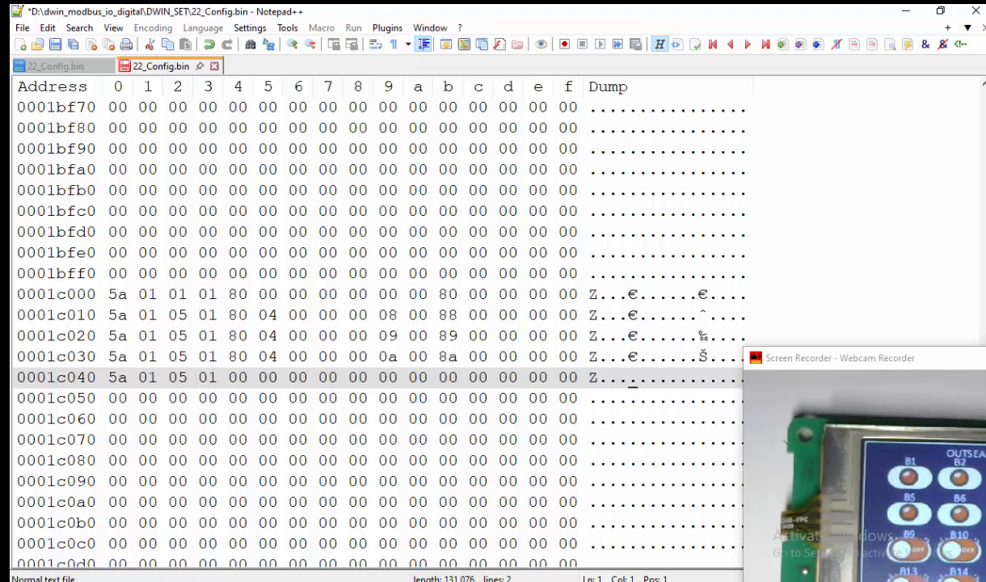
{"action": "type", "text": "80 "}
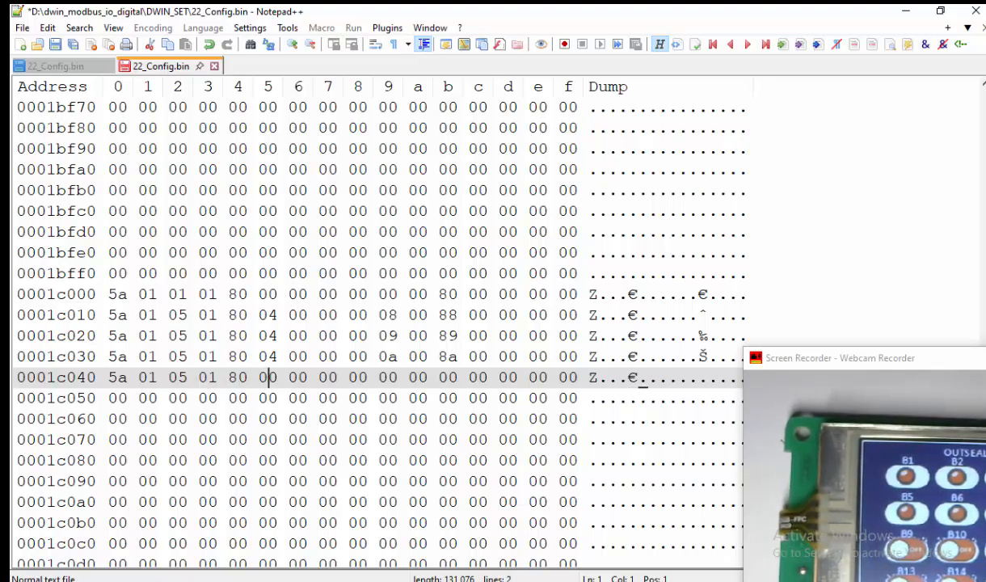
{"action": "type", "text": "04"}
Step: Set byte 9 of row 0001c040 to 0b and byte b to 8b
{"action": "key", "text": "Right"}
{"action": "key", "text": "Right"}
{"action": "key", "text": "Right"}
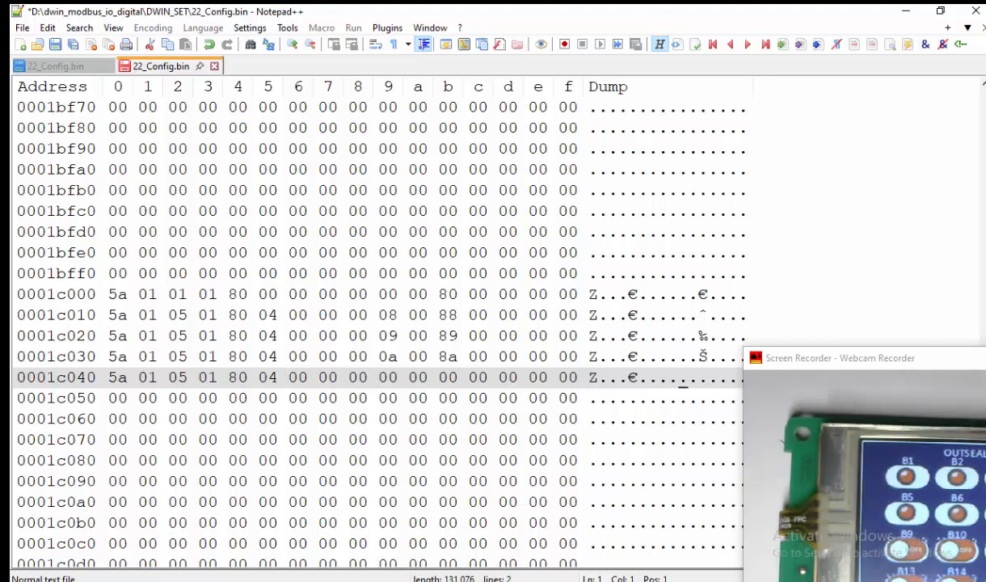
{"action": "type", "text": "0b"}
{"action": "key", "text": "Right"}
{"action": "type", "text": "8"}
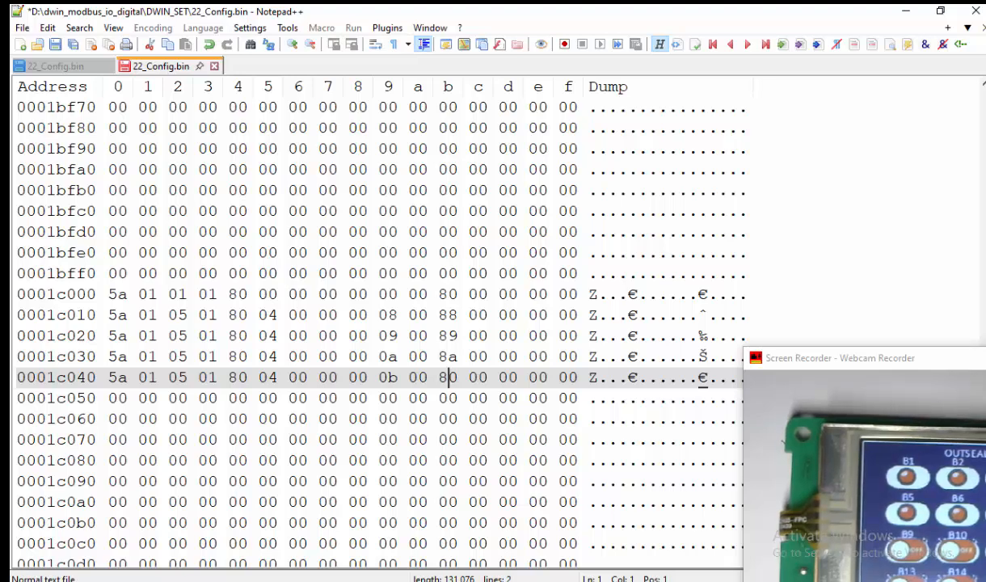
{"action": "type", "text": "b"}
{"action": "left_click", "coordinate": [110, 398]}
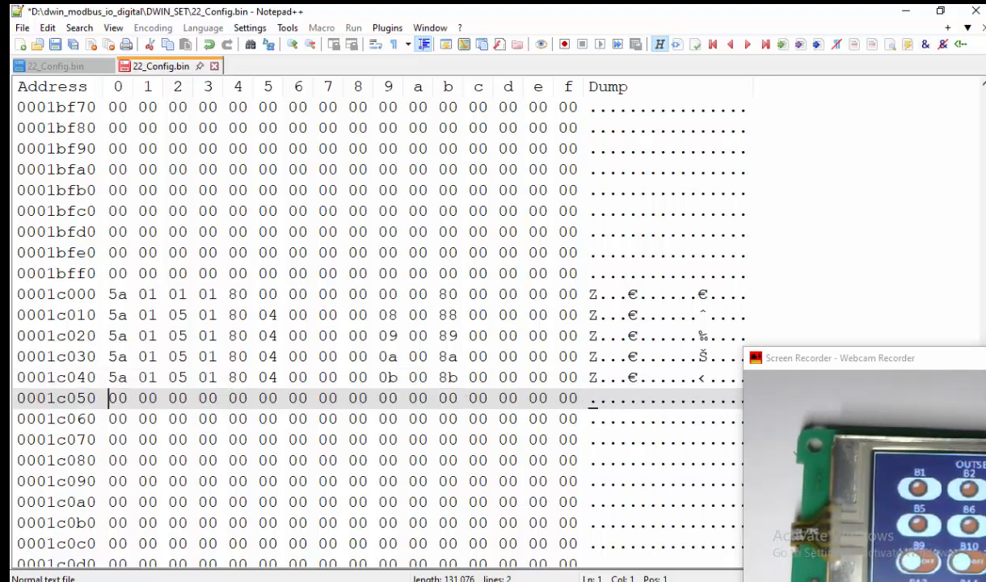
{"action": "type", "text": "5a "}
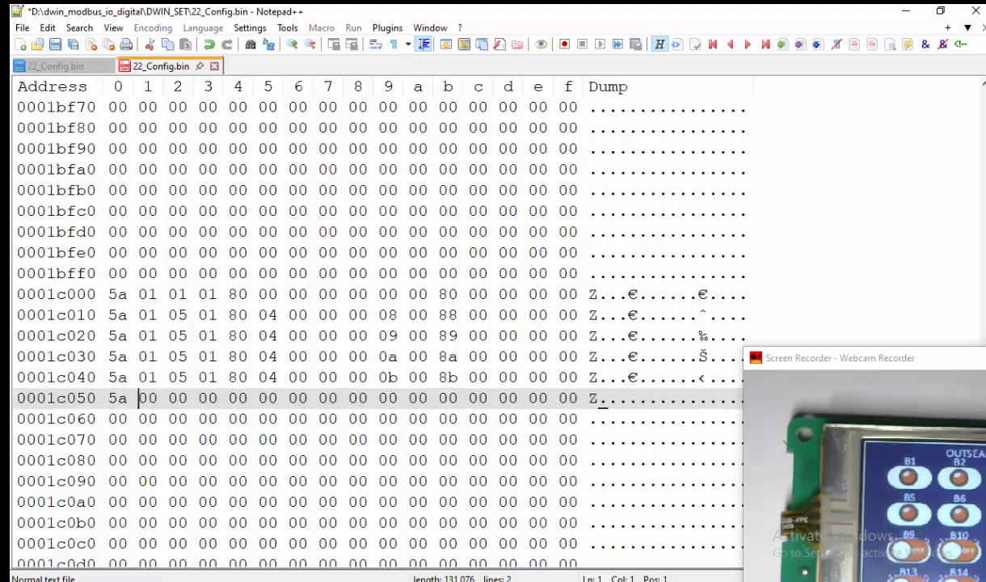
{"action": "type", "text": "01 "}
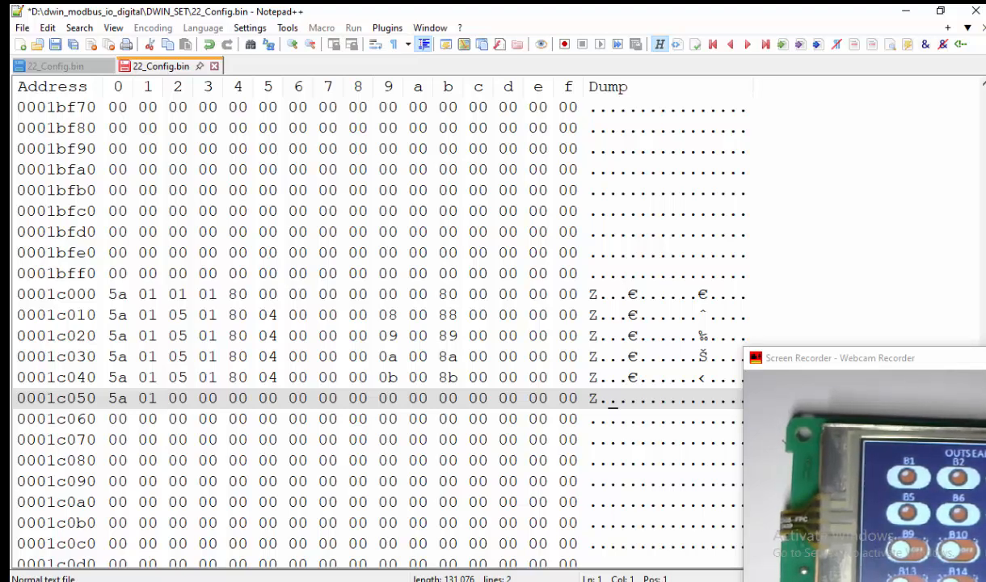
{"action": "type", "text": "05 01 "}
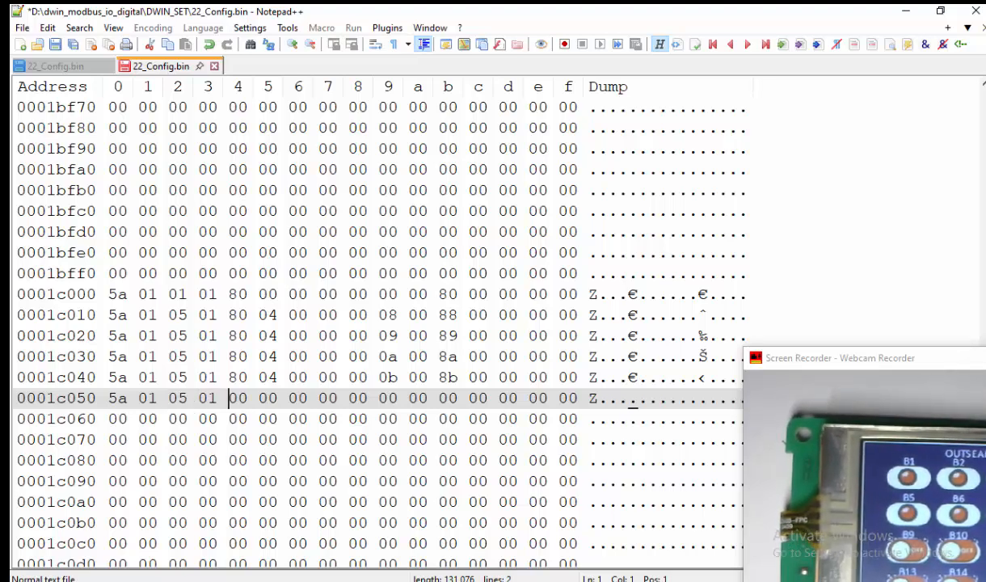
{"action": "type", "text": "80 "}
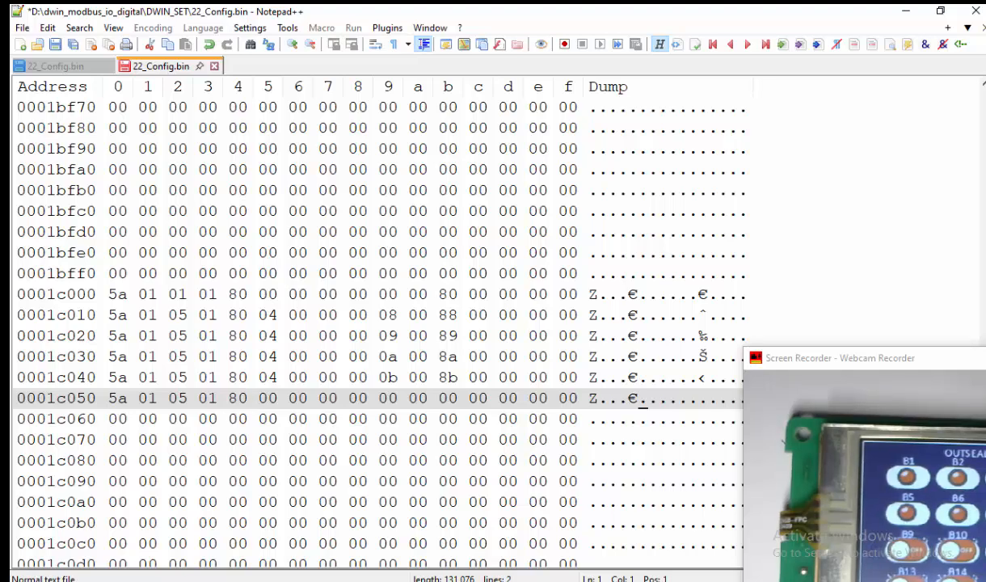
{"action": "type", "text": "04"}
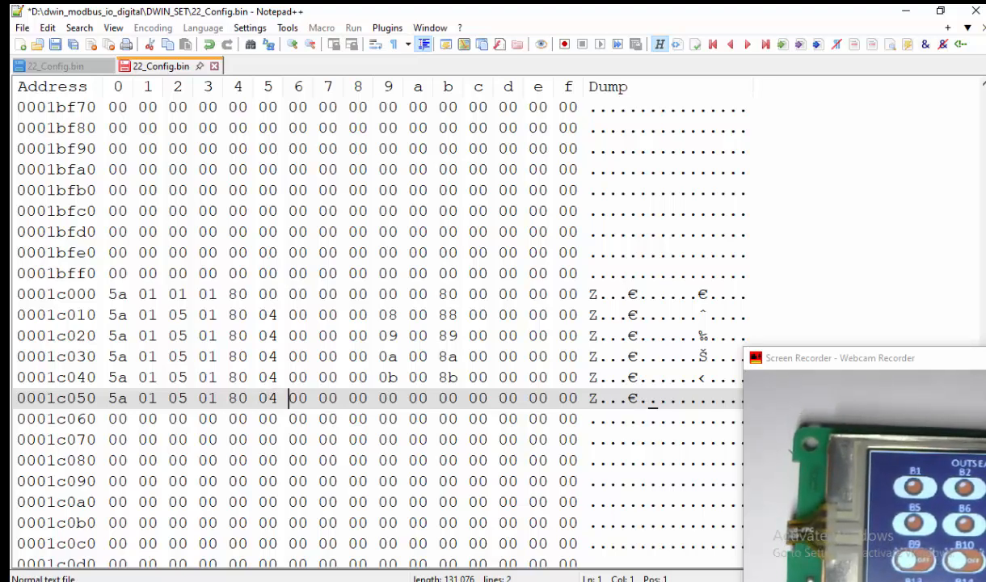
Step: Set byte 9 of row 0001c050 to 0c and byte b to 8c, and start row 0001c060 with 5a
{"action": "left_click", "coordinate": [382, 399]}
{"action": "type", "text": "0c00"}
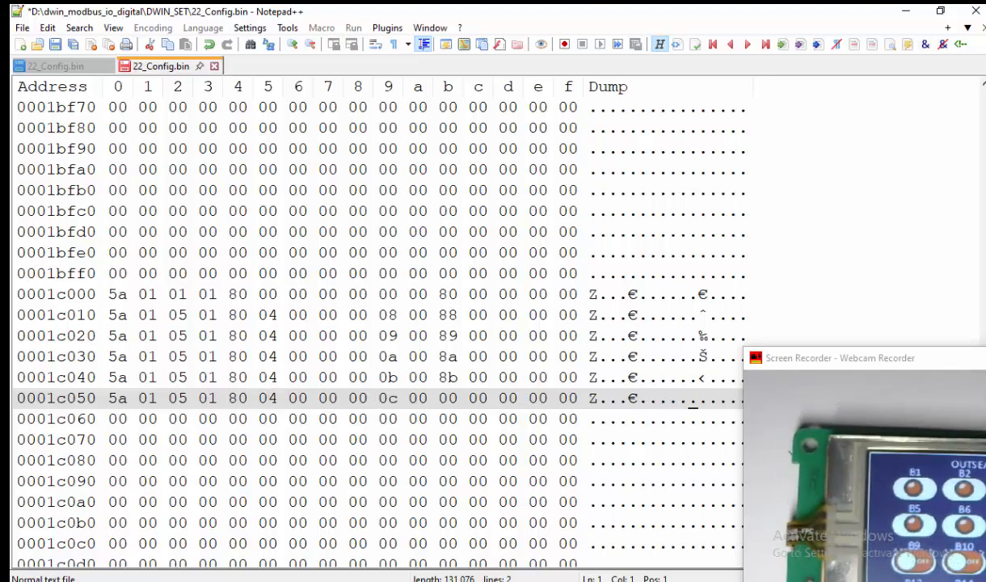
{"action": "type", "text": "8c000000005a0"}
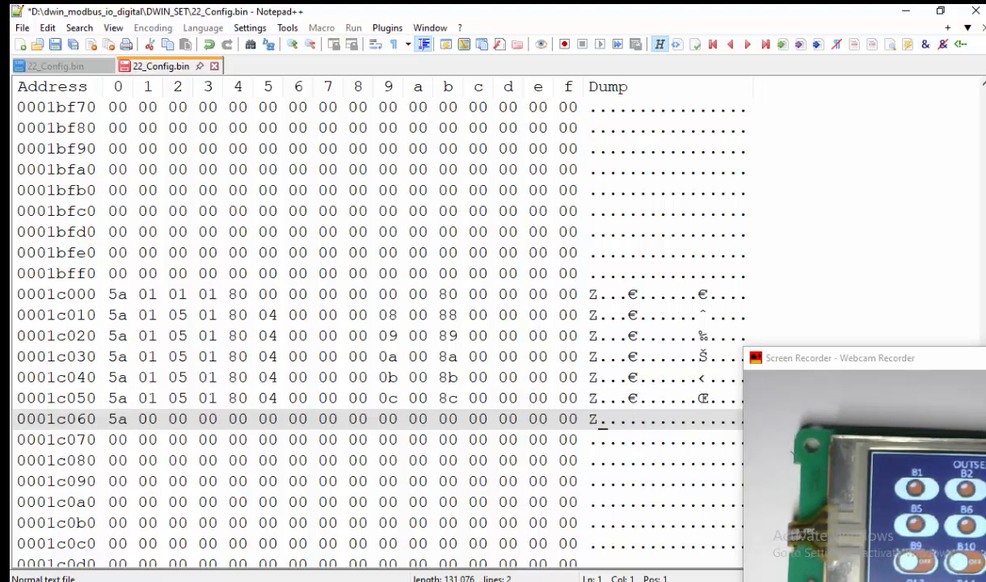
{"action": "type", "text": "105"}
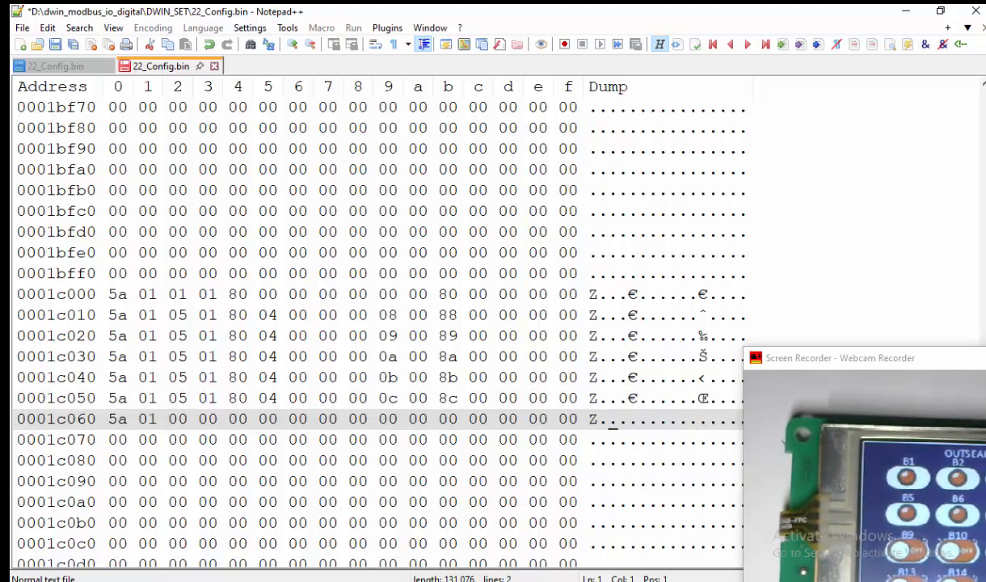
{"action": "type", "text": "01 05"}
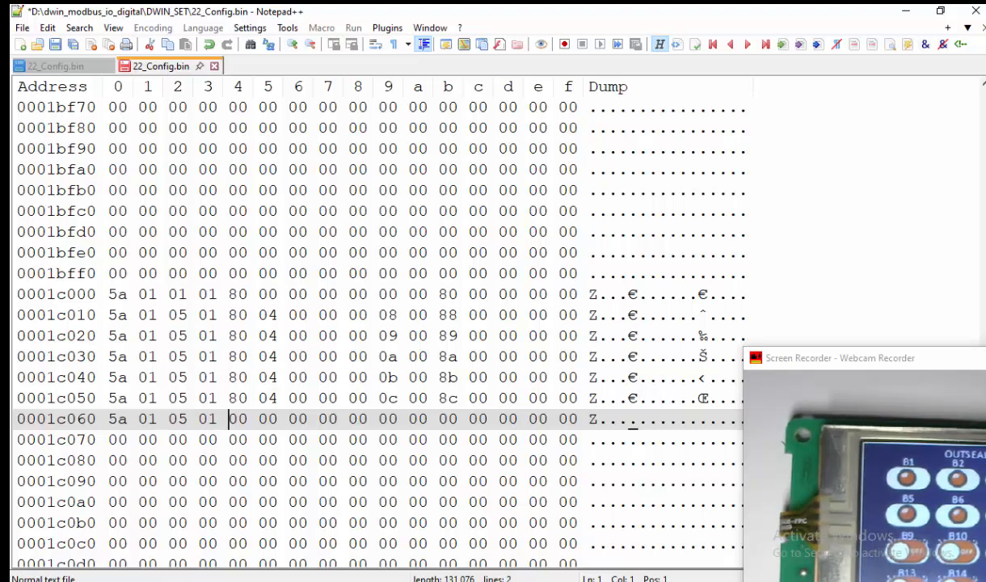
{"action": "type", "text": "8004"}
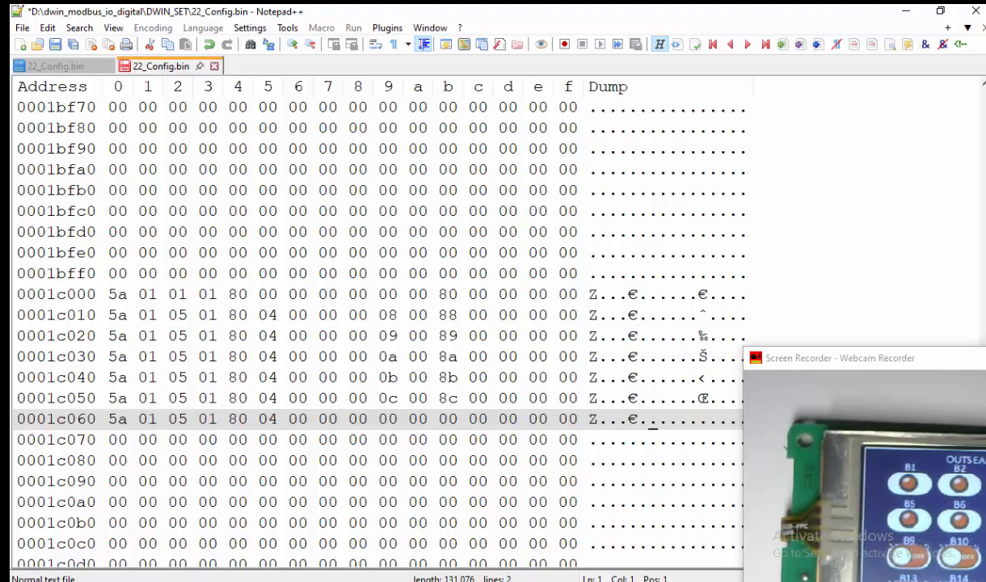
Step: Set byte 9 of row 0001c060 to 0d and byte b to 8d
{"action": "left_click", "coordinate": [382, 420]}
{"action": "type", "text": "0d "}
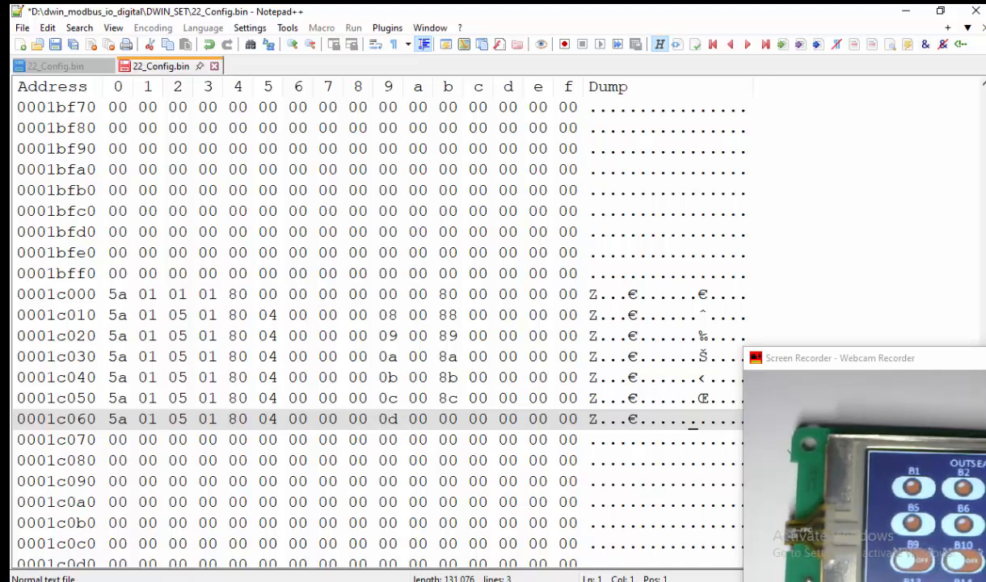
{"action": "type", "text": "00 8d"}
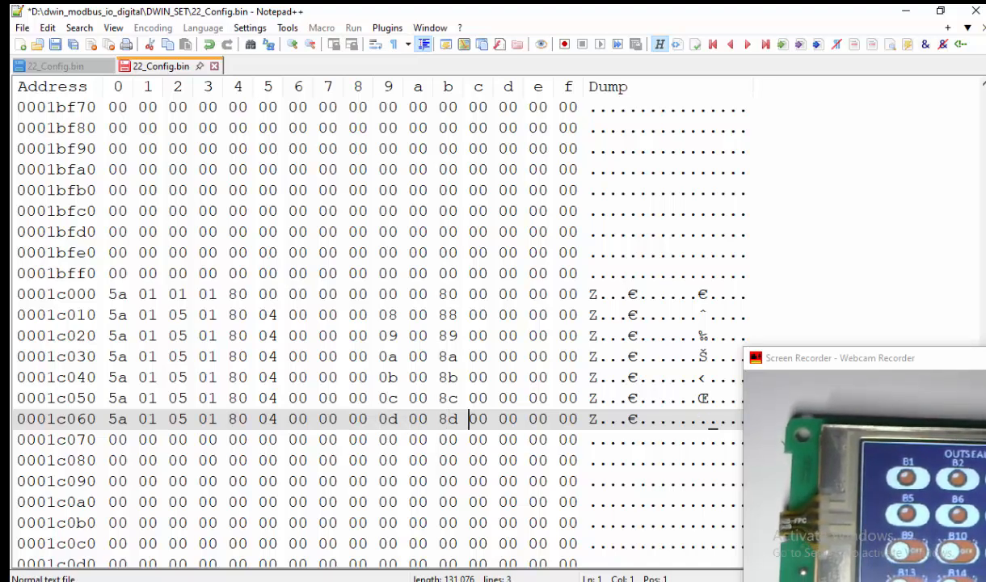
{"action": "left_click", "coordinate": [111, 440]}
{"action": "type", "text": "5a"}
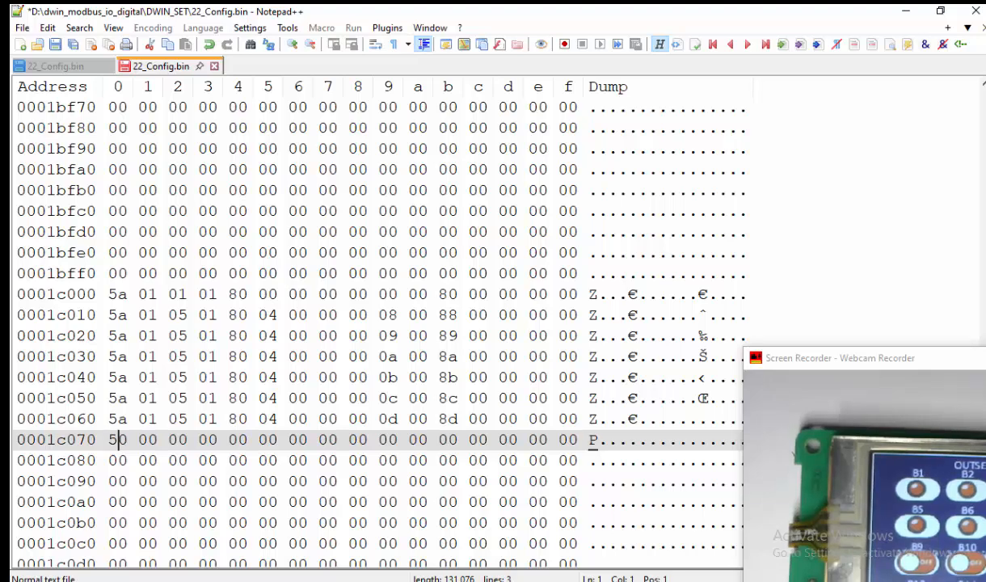
{"action": "scroll", "coordinate": [111, 440], "scroll_direction": "down", "scroll_amount": 1}
{"action": "type", "text": "01 "}
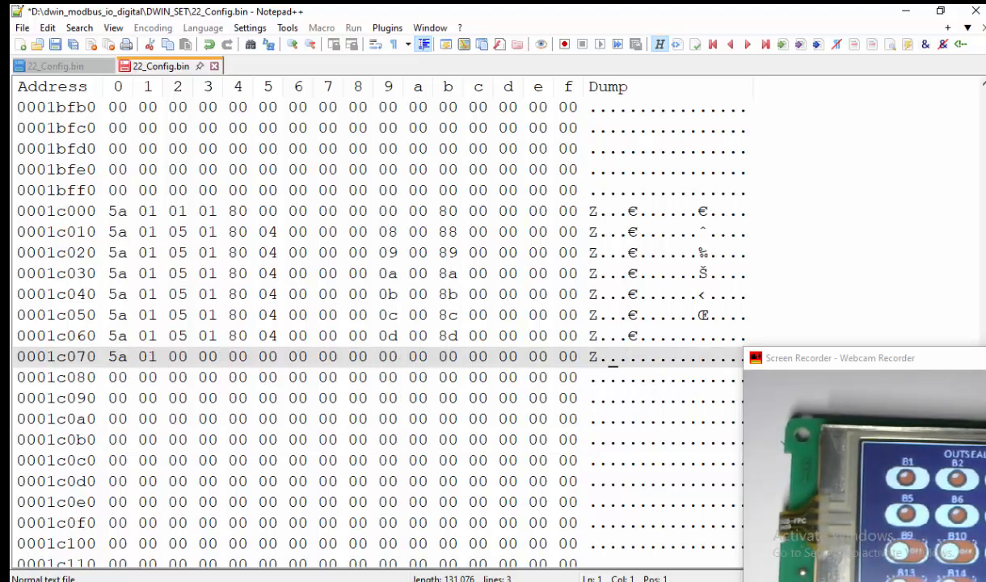
{"action": "type", "text": "05 01 "}
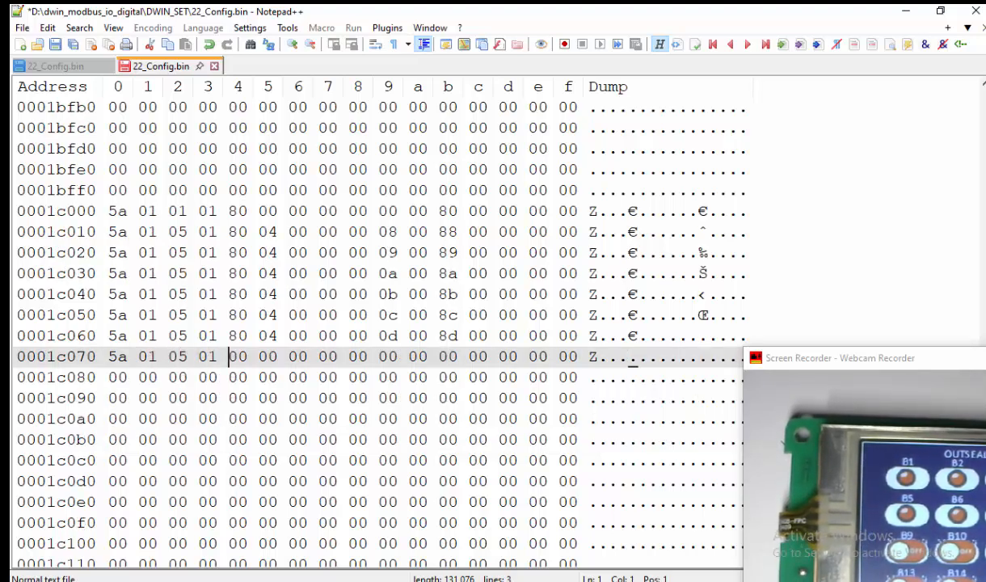
{"action": "type", "text": "80 04"}
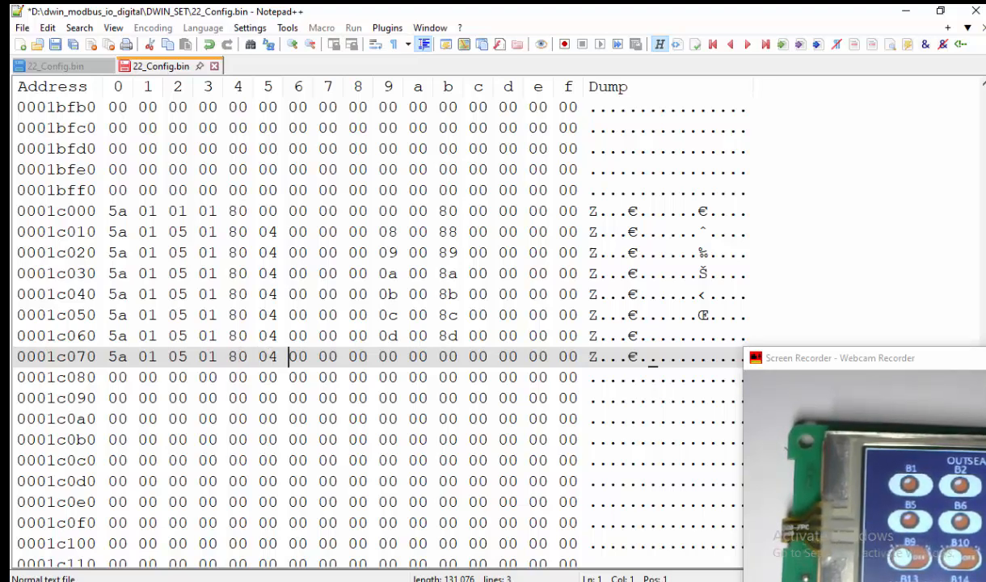
Step: Set byte 9 of row 0001c070 to 0e and byte b to 8e
{"action": "left_click", "coordinate": [380, 357]}
{"action": "type", "text": "0e"}
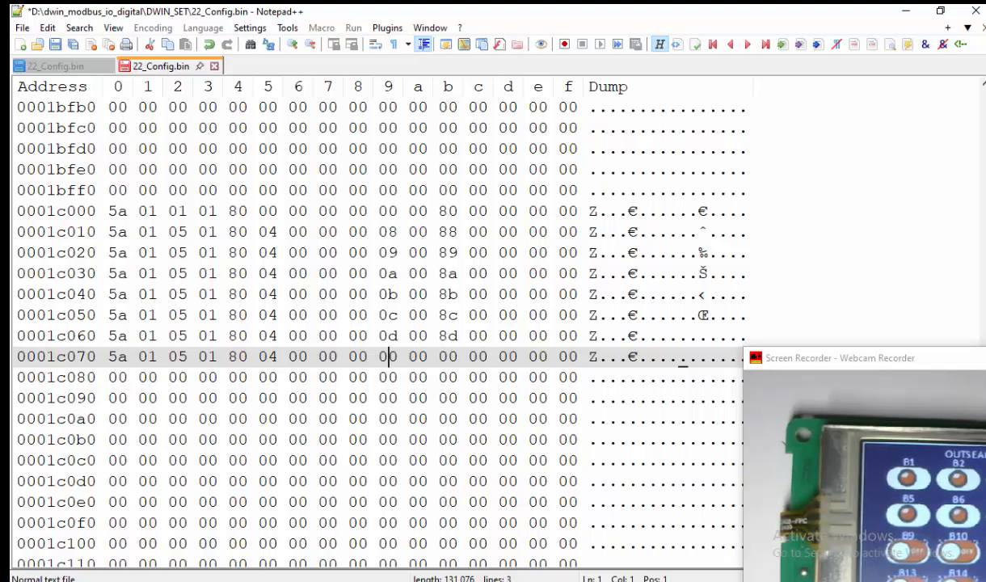
{"action": "key", "text": "Right"}
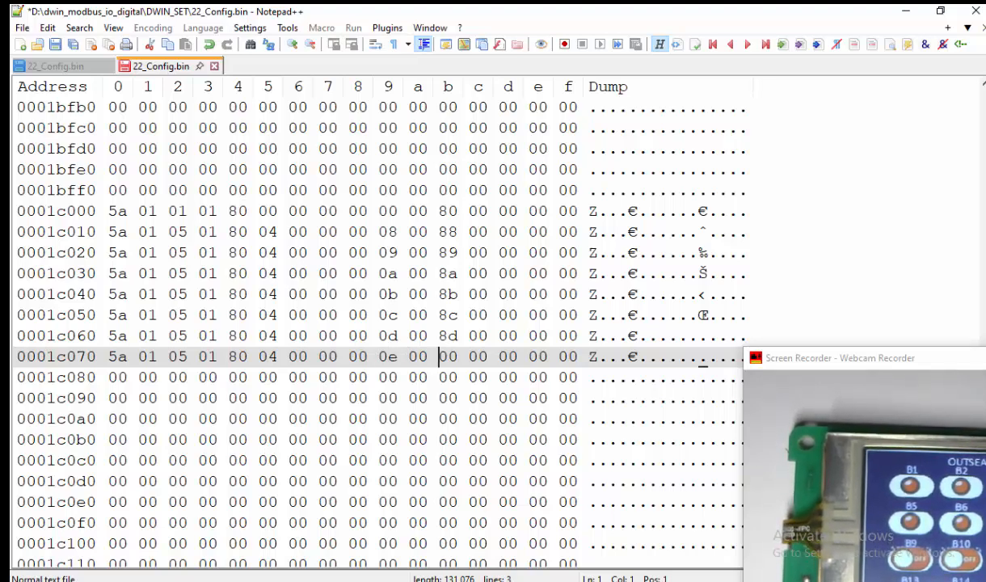
{"action": "type", "text": "8e"}
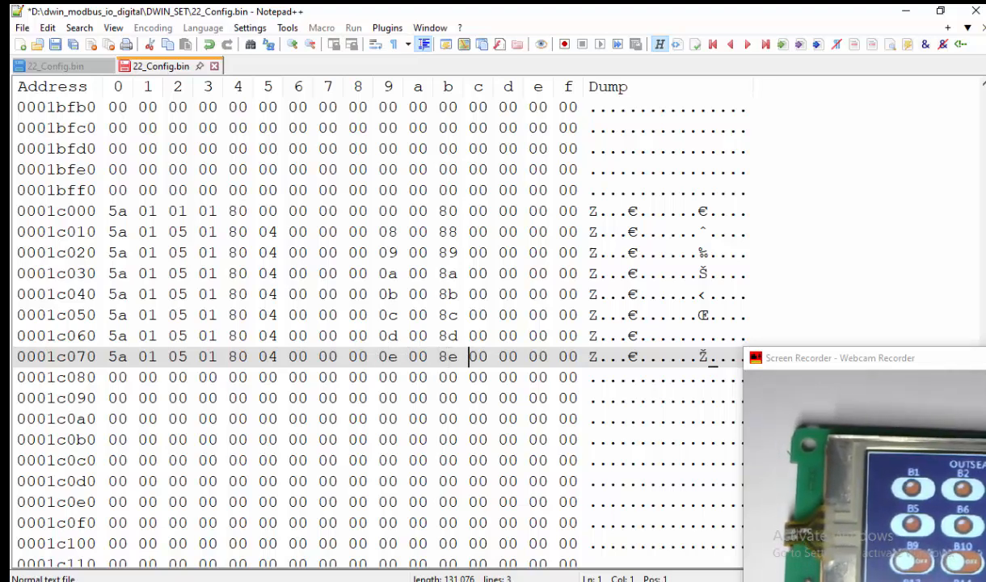
{"action": "left_click", "coordinate": [110, 377]}
{"action": "type", "text": "5a "}
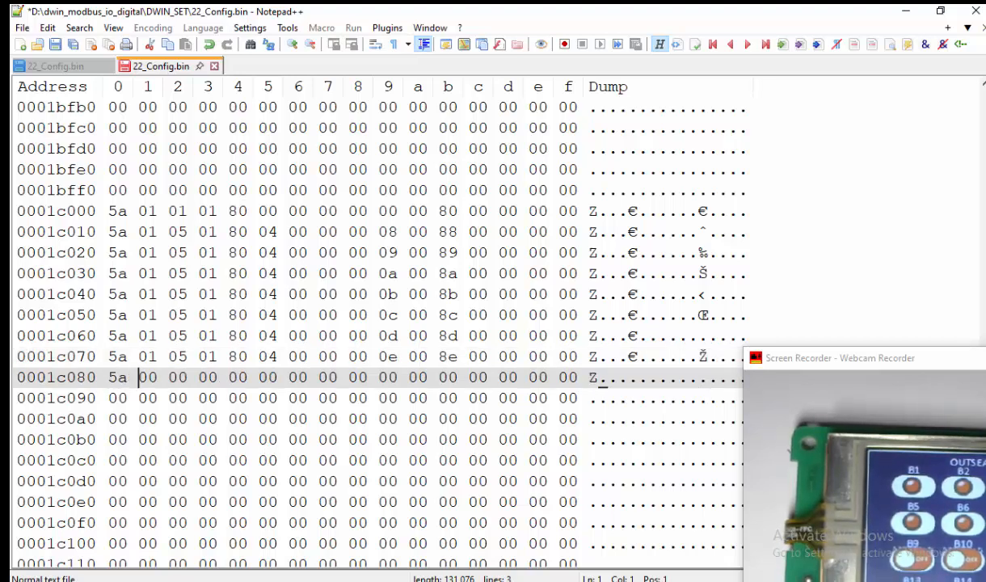
{"action": "type", "text": "01 05 "}
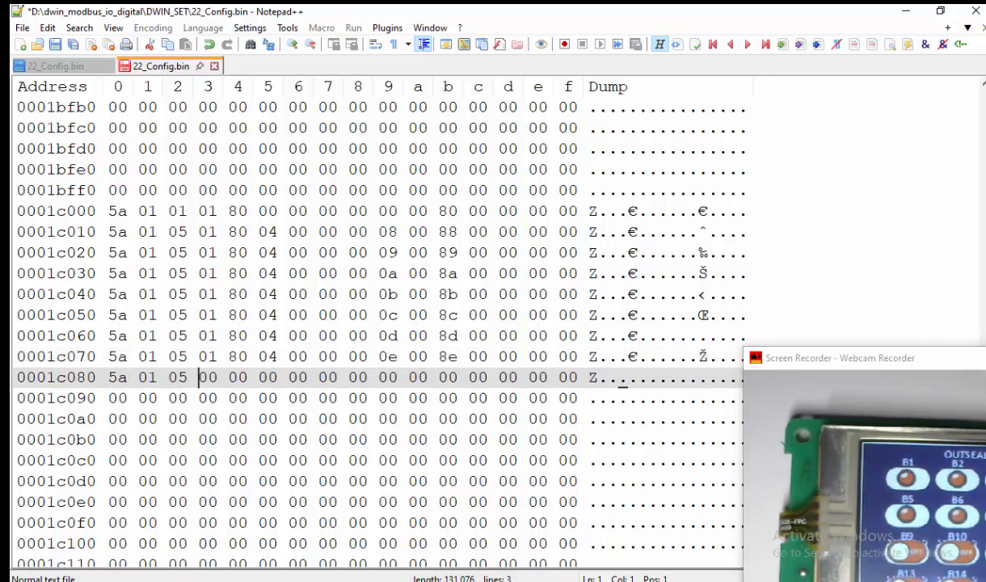
{"action": "type", "text": "01 80 "}
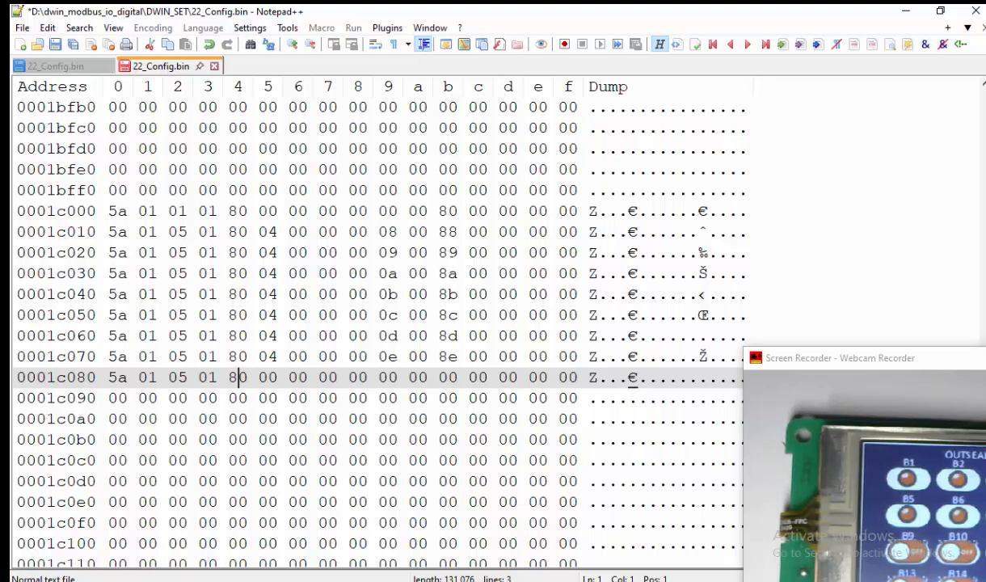
{"action": "type", "text": "04 "}
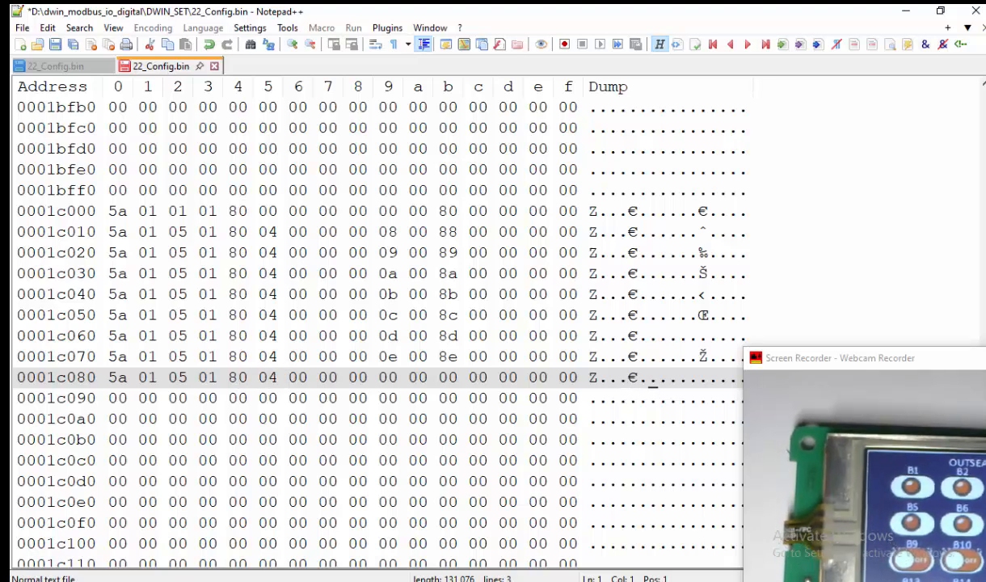
Step: Set byte 9 of row 0001c080 to 0f and byte b to 8f, and mark the address 0001c010
{"action": "type", "text": "00 00 00 "}
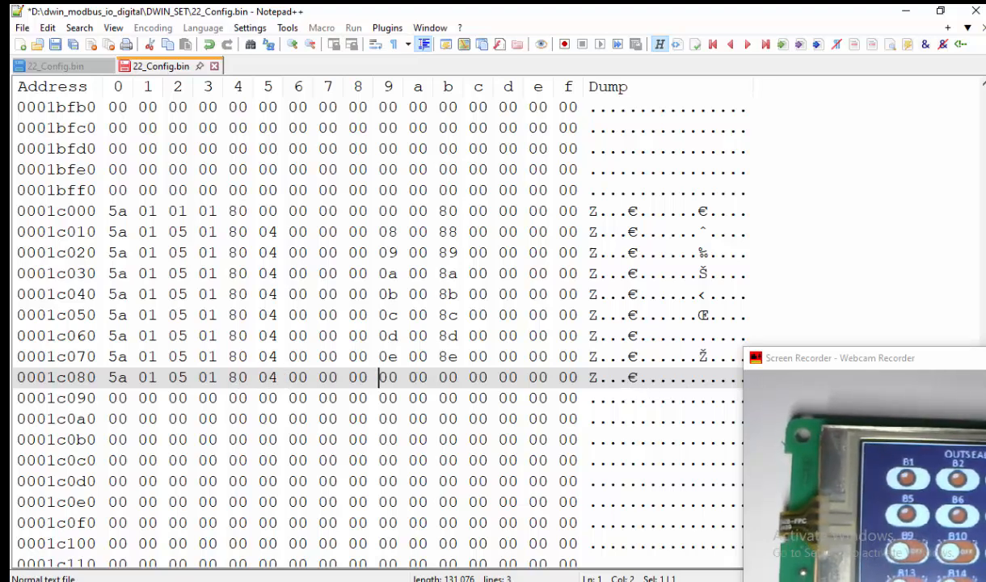
{"action": "type", "text": "0f "}
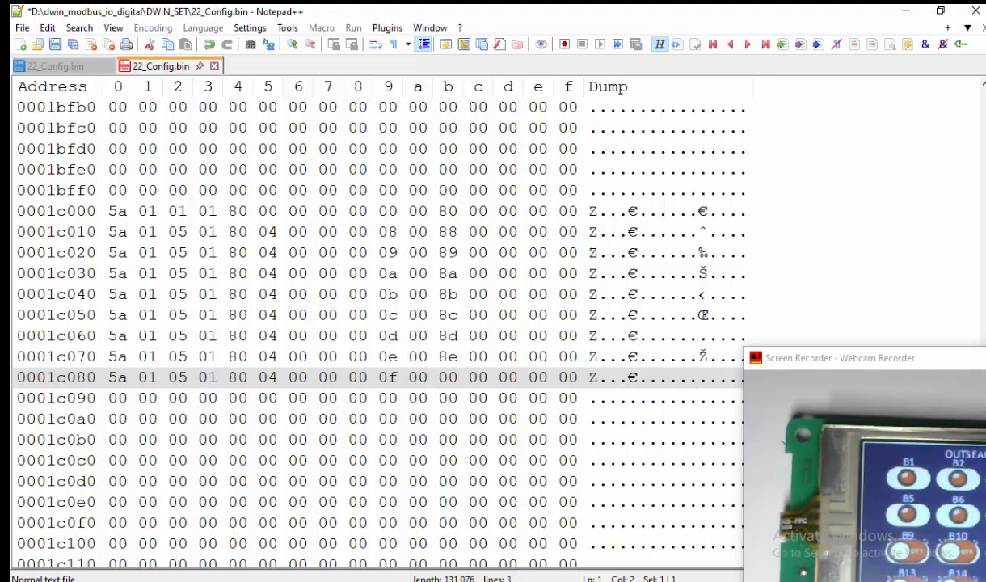
{"action": "type", "text": "00 8f"}
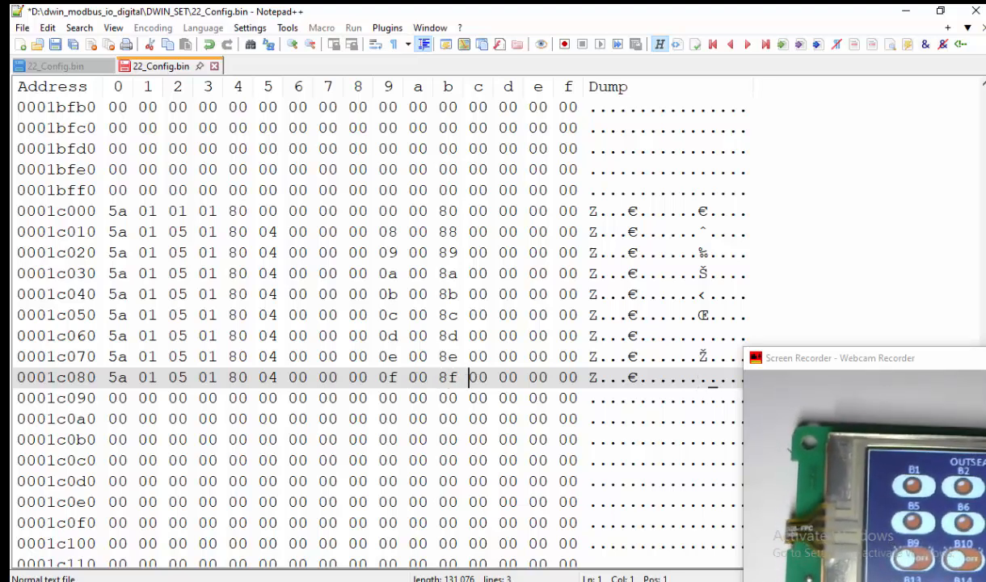
{"action": "left_click", "coordinate": [56, 232]}
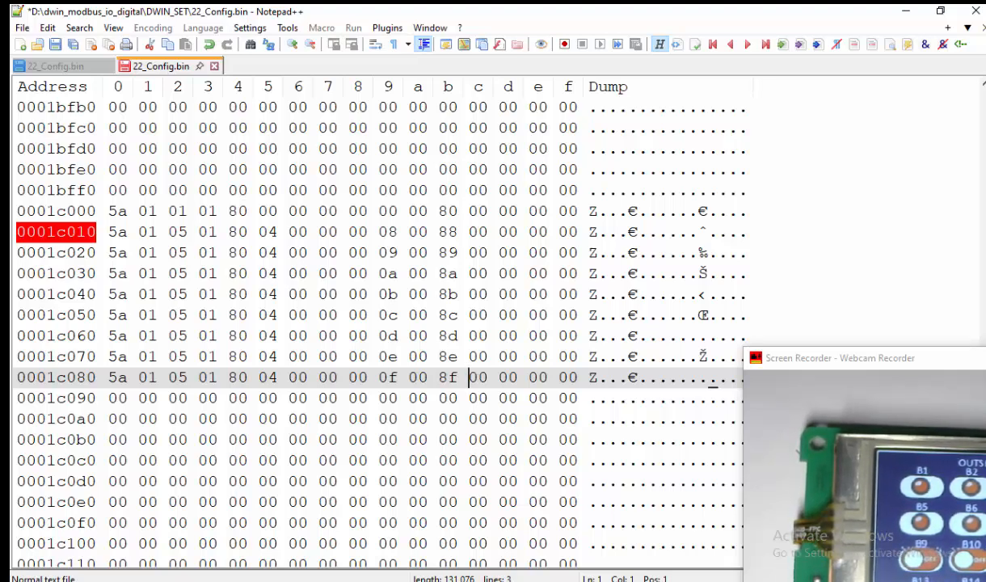
Step: Mark the row addresses 0001c020 through 0001c080 in the hex view of 22_Config.bin
{"action": "left_click", "coordinate": [56, 254]}
{"action": "left_click", "coordinate": [56, 274]}
{"action": "left_click", "coordinate": [57, 295]}
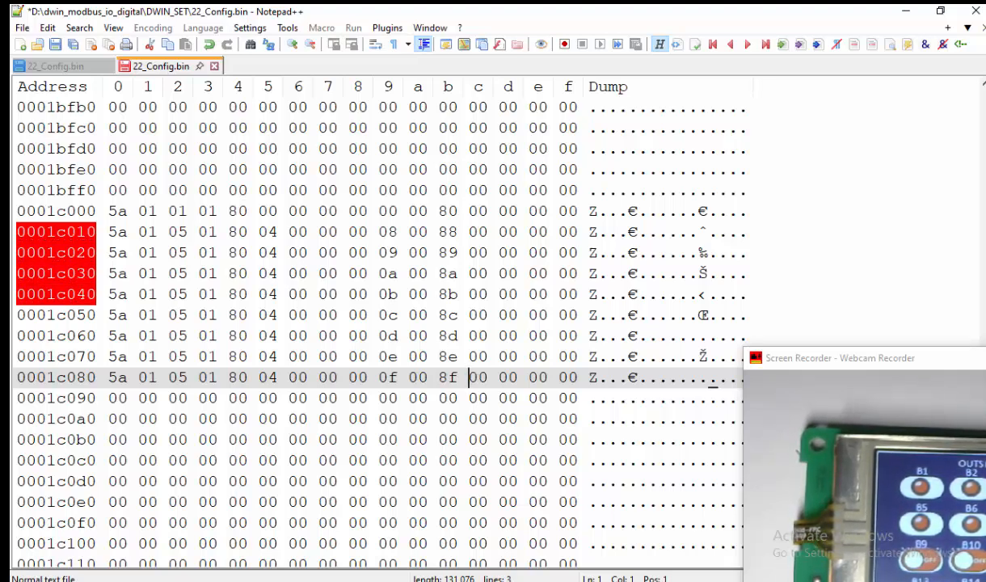
{"action": "left_click", "coordinate": [57, 315]}
{"action": "left_click", "coordinate": [56, 336]}
{"action": "left_click", "coordinate": [57, 357]}
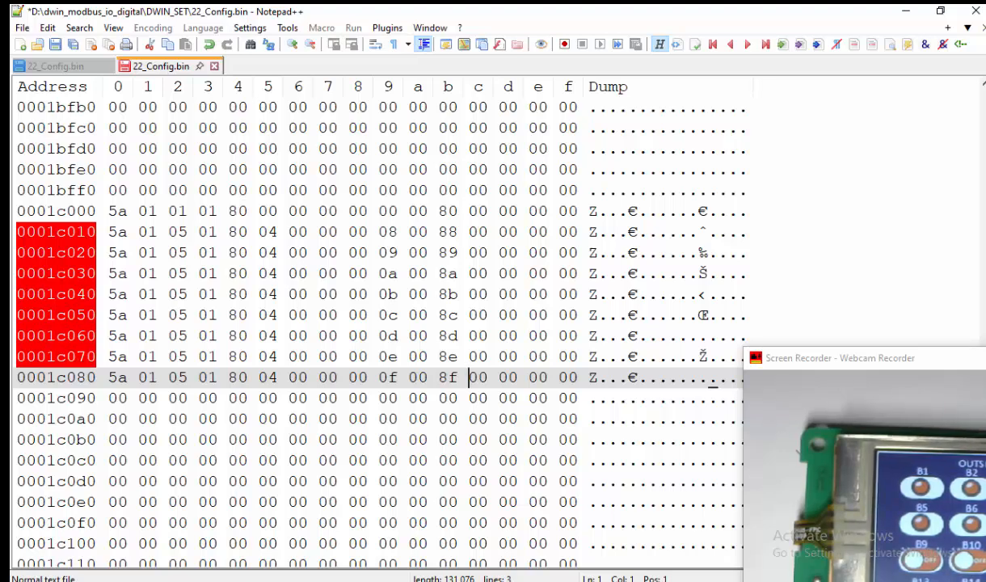
{"action": "left_click", "coordinate": [56, 376]}
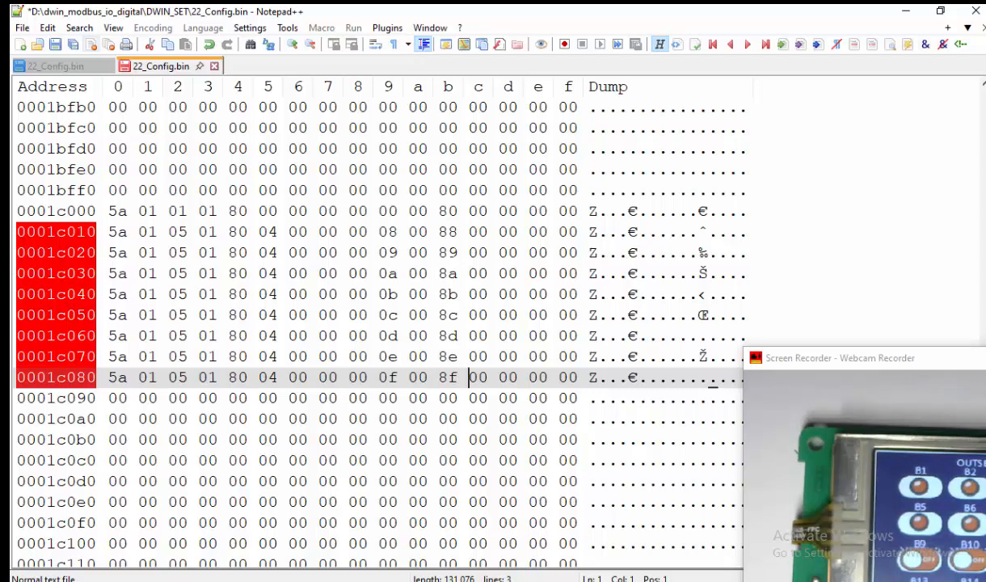
Step: Save 22_Config.bin and close the hex editor
{"action": "key", "text": "ctrl+s"}
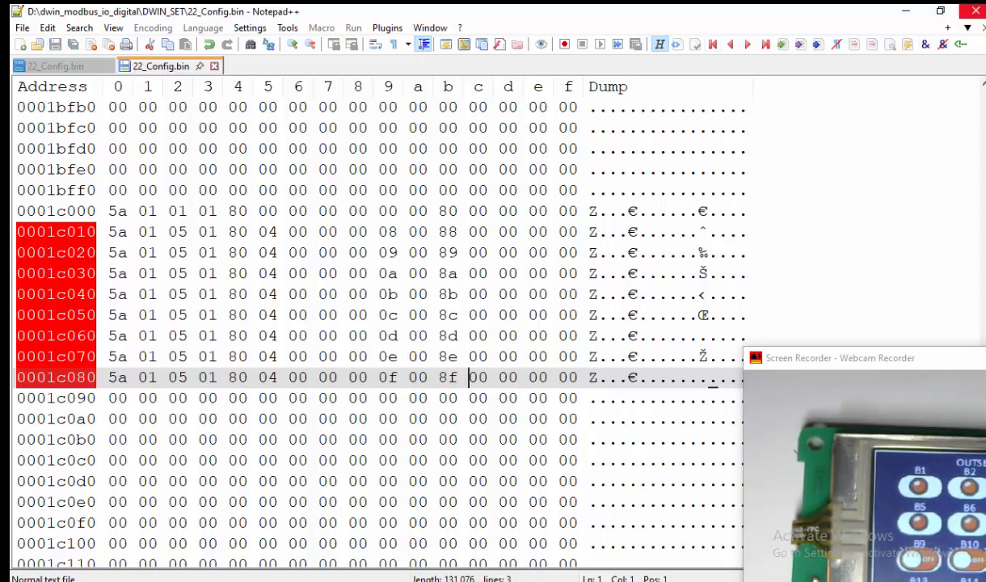
{"action": "left_click", "coordinate": [971, 10]}
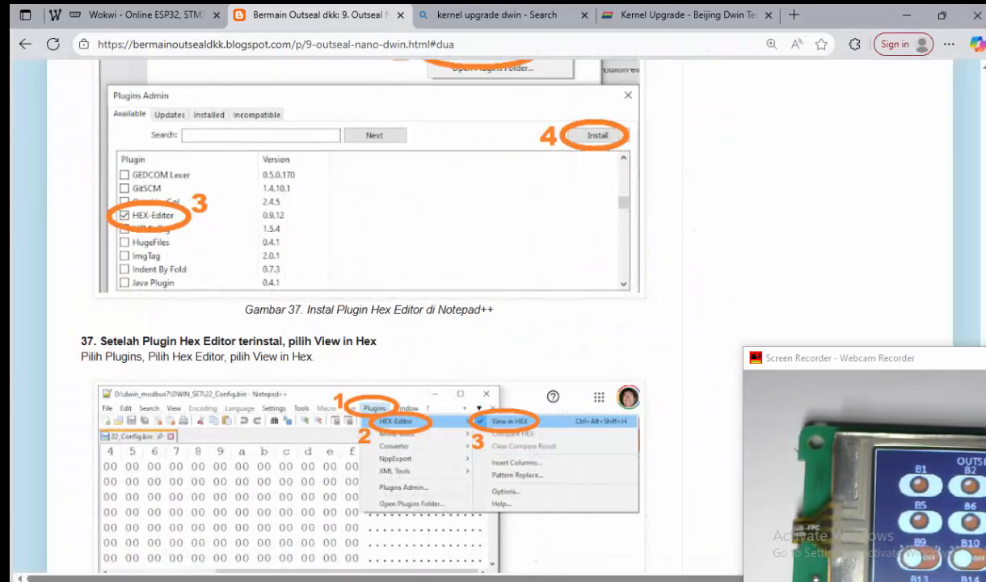
Step: Examine the tutorial's important note on regenerating 22_Config.bin and the instructions for copying the Dwin Set folder to the SD card
{"action": "scroll", "coordinate": [346, 315], "scroll_direction": "down", "scroll_amount": 10}
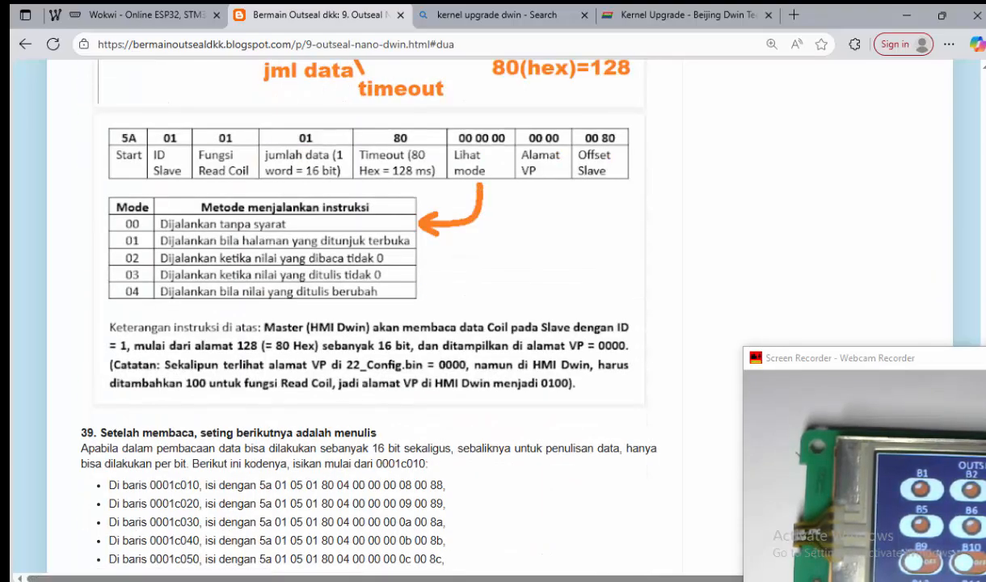
{"action": "scroll", "coordinate": [346, 315], "scroll_direction": "down", "scroll_amount": 9}
{"action": "scroll", "coordinate": [346, 315], "scroll_direction": "down", "scroll_amount": 4}
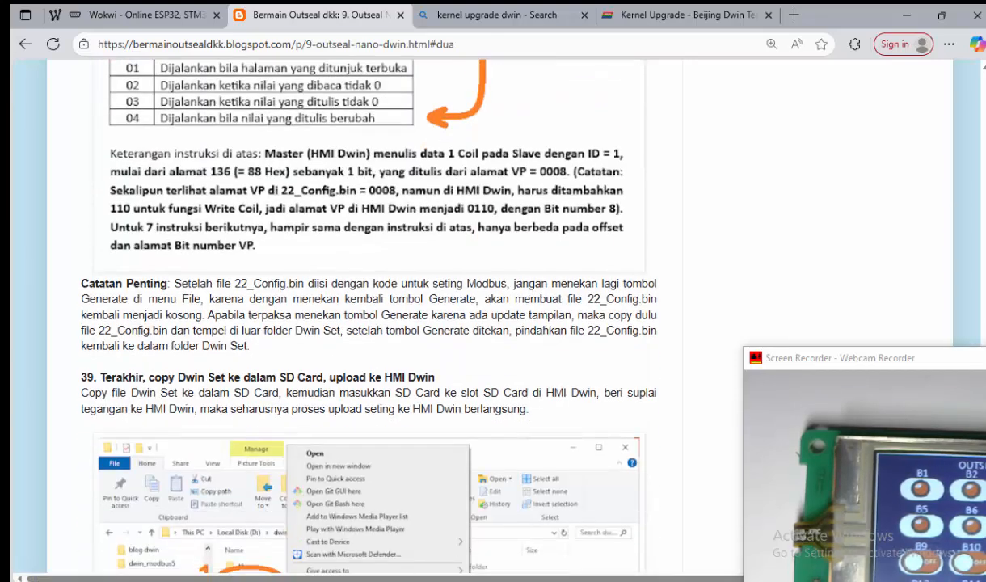
{"action": "left_click_drag", "start_coordinate": [174, 284], "coordinate": [251, 346]}
{"action": "left_click", "coordinate": [279, 347]}
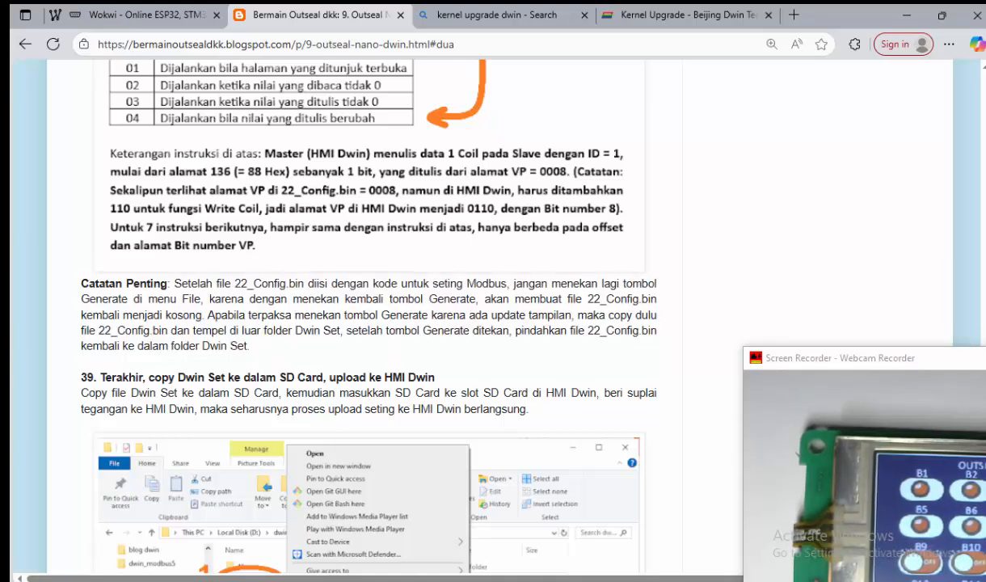
{"action": "left_click_drag", "start_coordinate": [175, 283], "coordinate": [250, 346]}
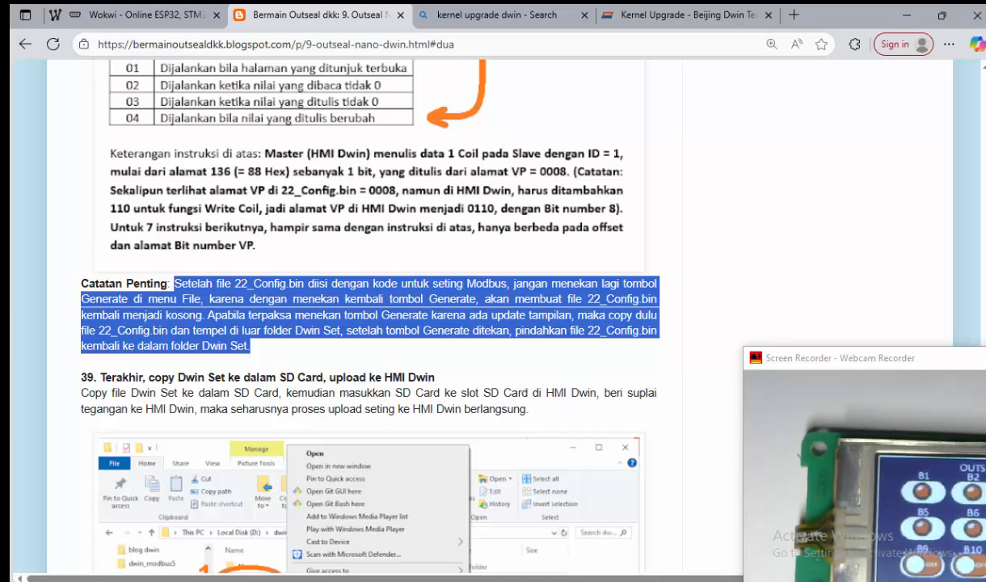
{"action": "scroll", "coordinate": [368, 364], "scroll_direction": "down", "scroll_amount": 2}
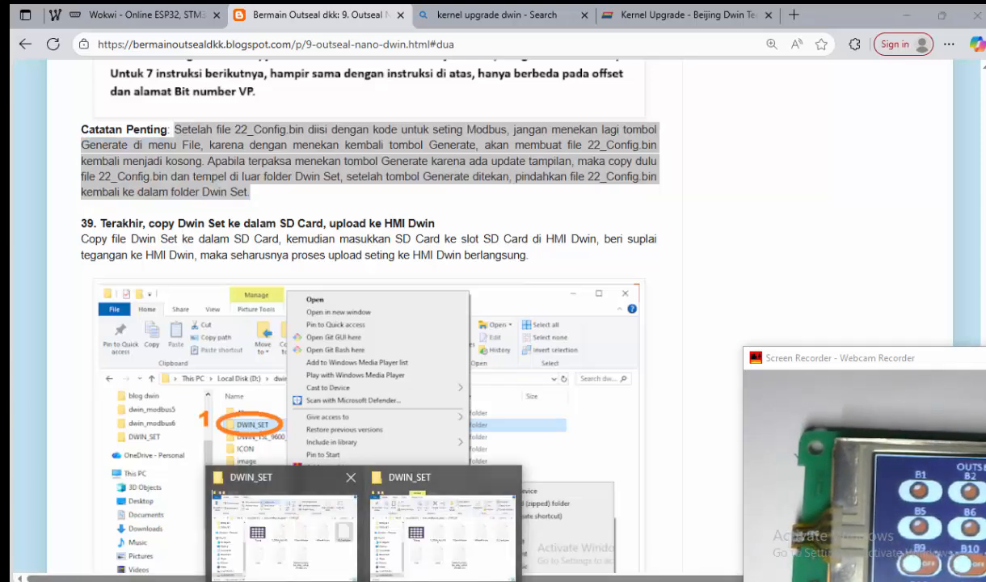
Step: Switch to File Explorer, open the SD card drive OK (E:) and delete its old DWIN_SET folder
{"action": "left_click", "coordinate": [423, 511]}
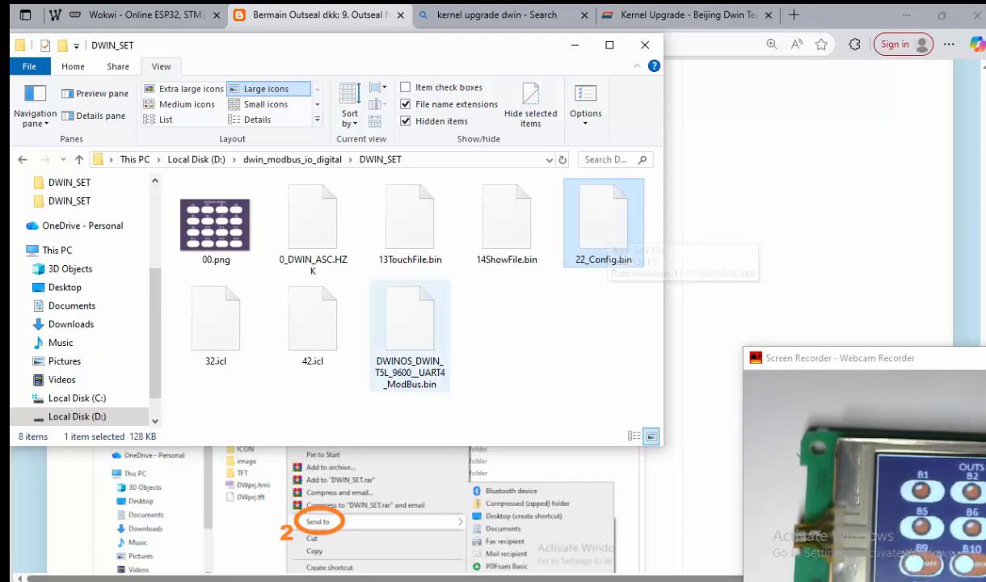
{"action": "scroll", "coordinate": [81, 299], "scroll_direction": "down", "scroll_amount": 1}
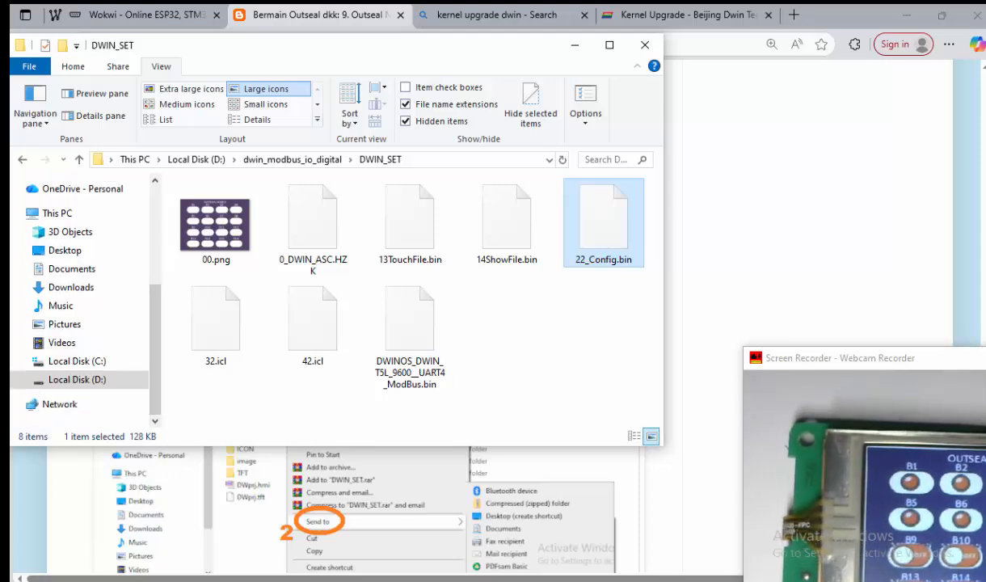
{"action": "left_click_drag", "start_coordinate": [938, 358], "coordinate": [408, 216]}
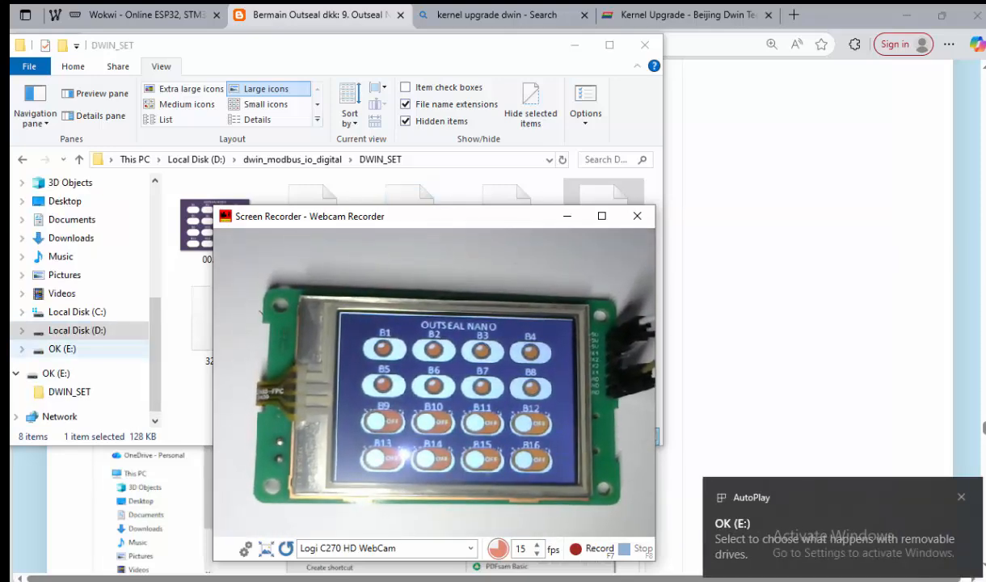
{"action": "left_click", "coordinate": [62, 349]}
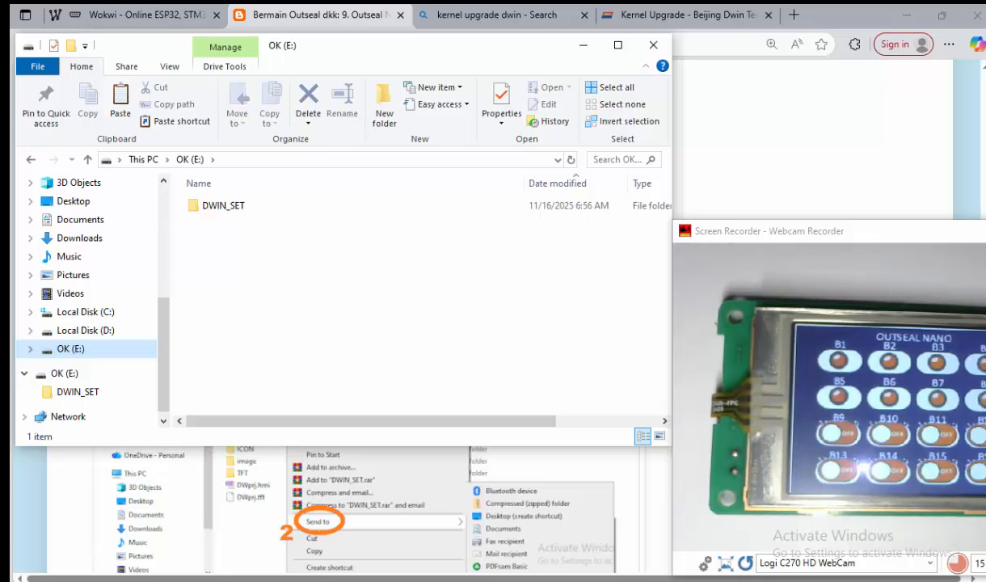
{"action": "right_click", "coordinate": [210, 205]}
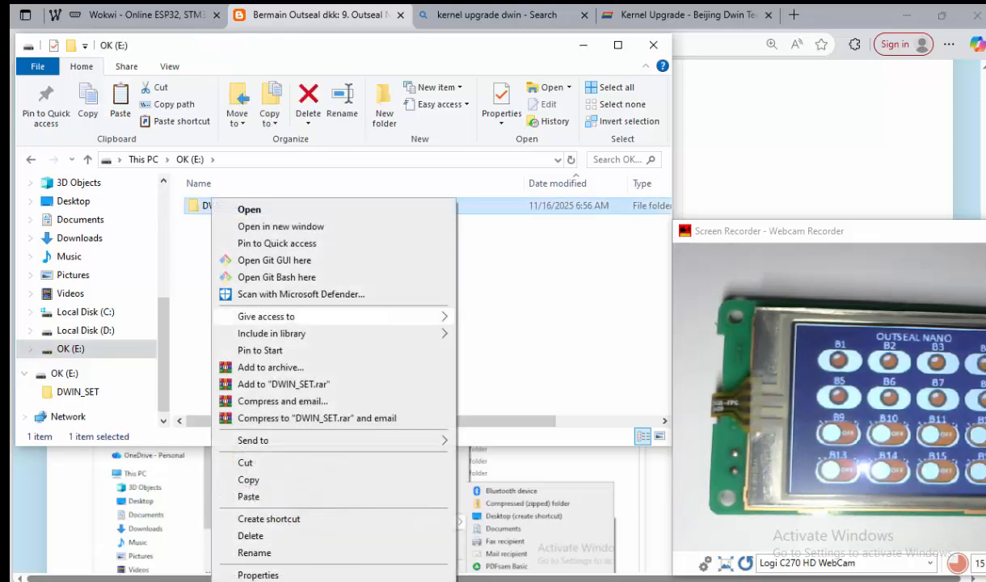
{"action": "left_click", "coordinate": [251, 535]}
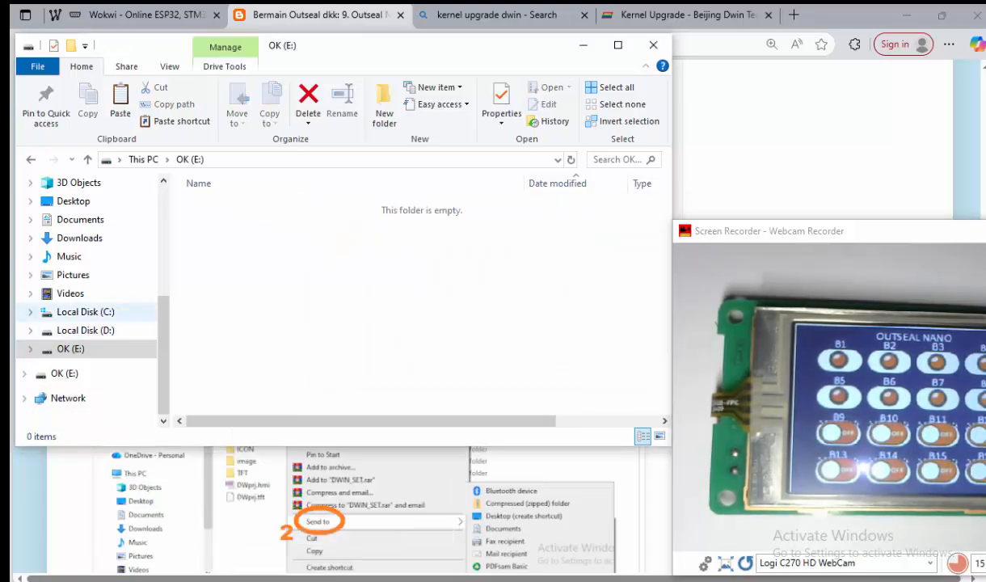
Step: Send the DWIN_SET folder from D:\dwin_modbus_io_digital to the SD card drive OK (E:)
{"action": "left_click_drag", "start_coordinate": [163, 336], "coordinate": [163, 218]}
{"action": "left_click", "coordinate": [78, 343]}
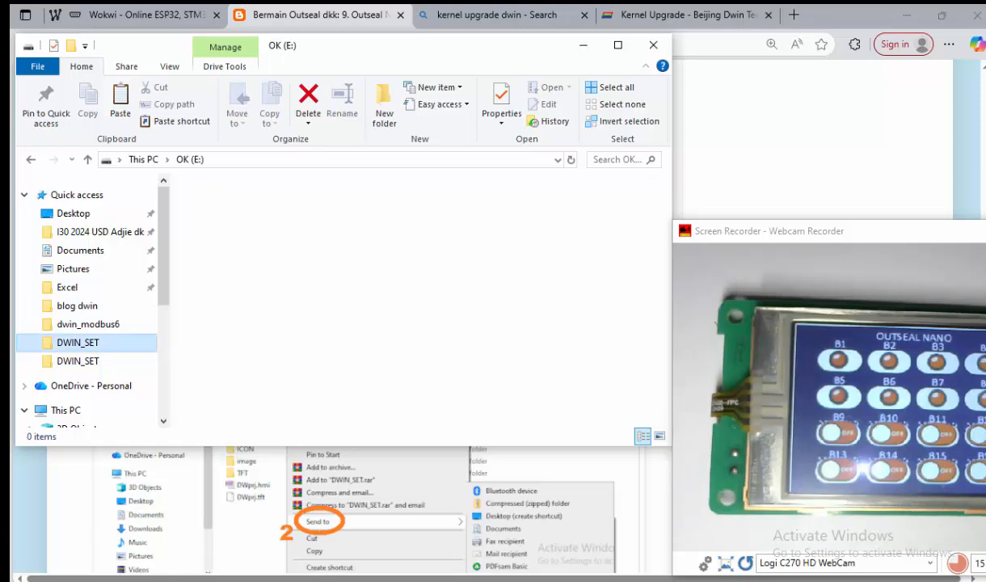
{"action": "left_click", "coordinate": [205, 159]}
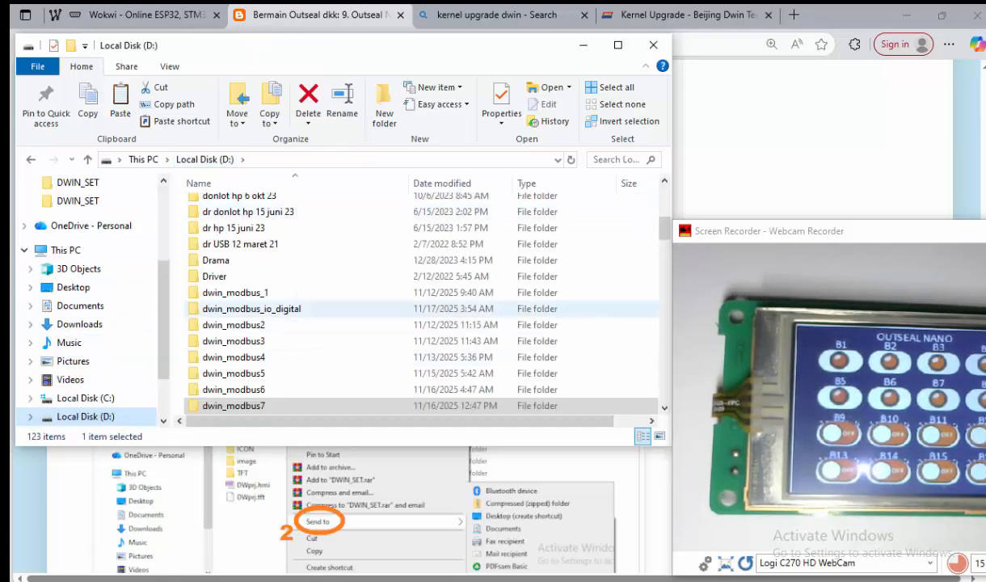
{"action": "double_click", "coordinate": [252, 308]}
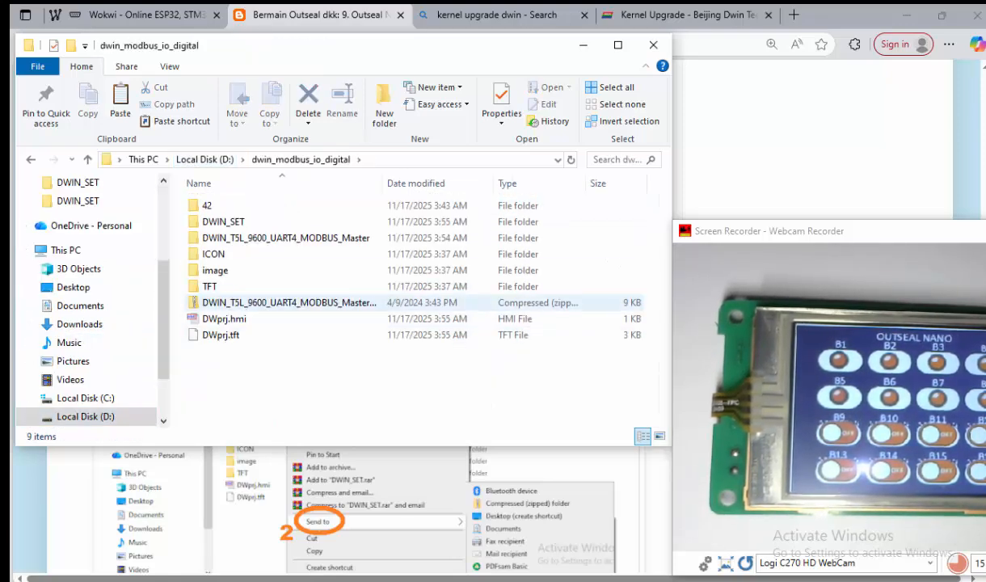
{"action": "right_click", "coordinate": [223, 222]}
{"action": "mouse_move", "coordinate": [270, 439]}
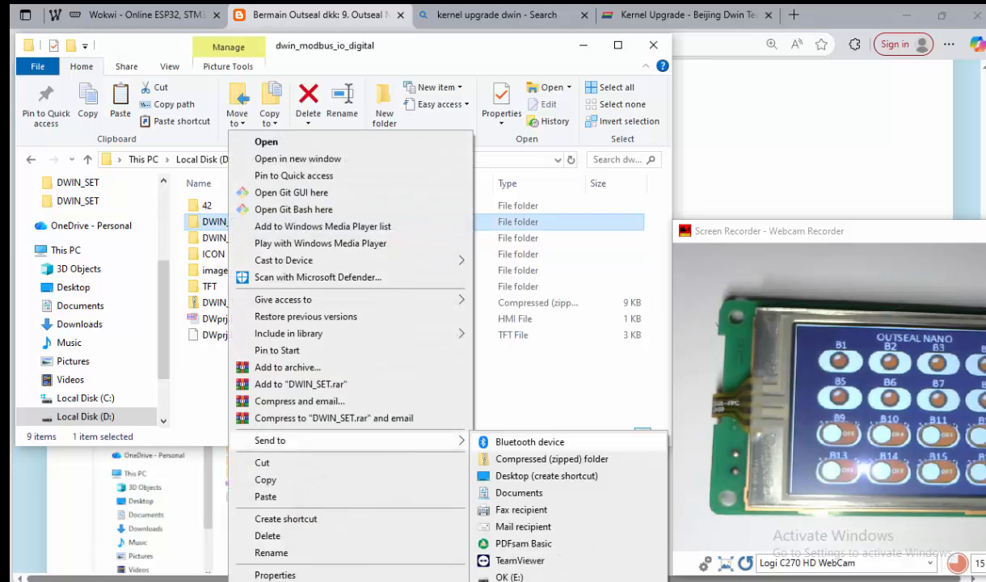
{"action": "left_click", "coordinate": [509, 577]}
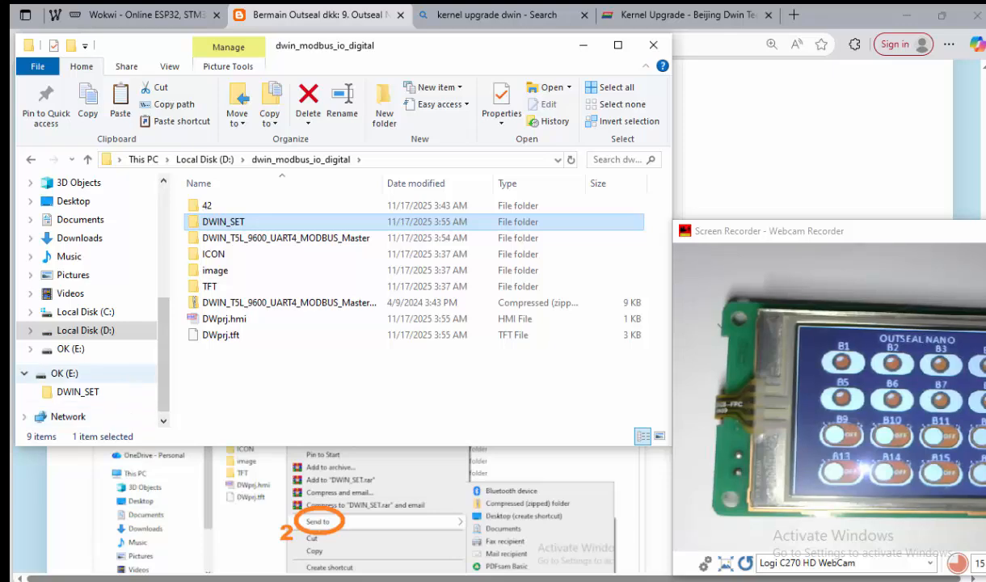
Step: Check the copied DWIN_SET folder on drive OK (E:) and safely eject the USB storage
{"action": "left_click", "coordinate": [65, 374]}
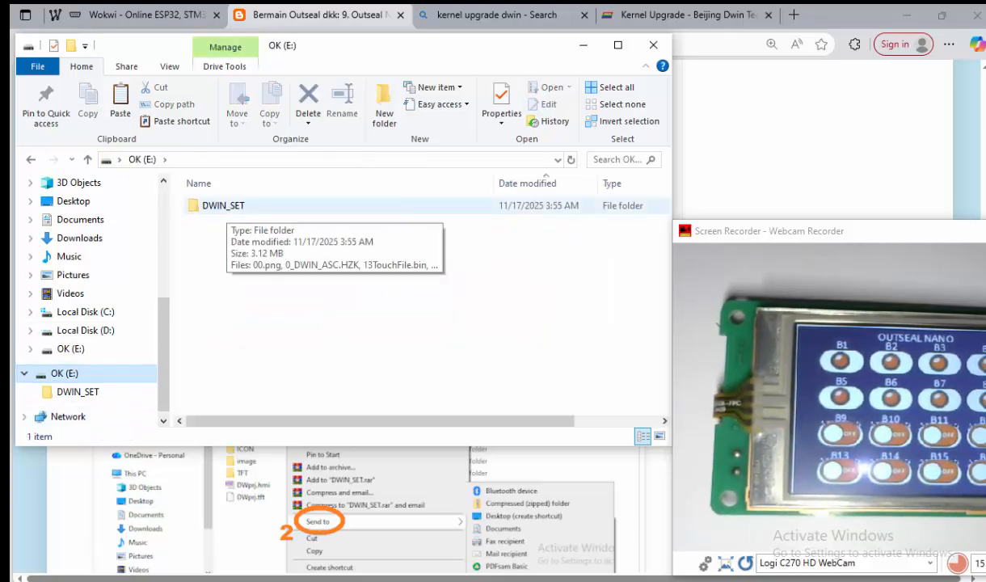
{"action": "left_click_drag", "start_coordinate": [815, 237], "coordinate": [415, 176]}
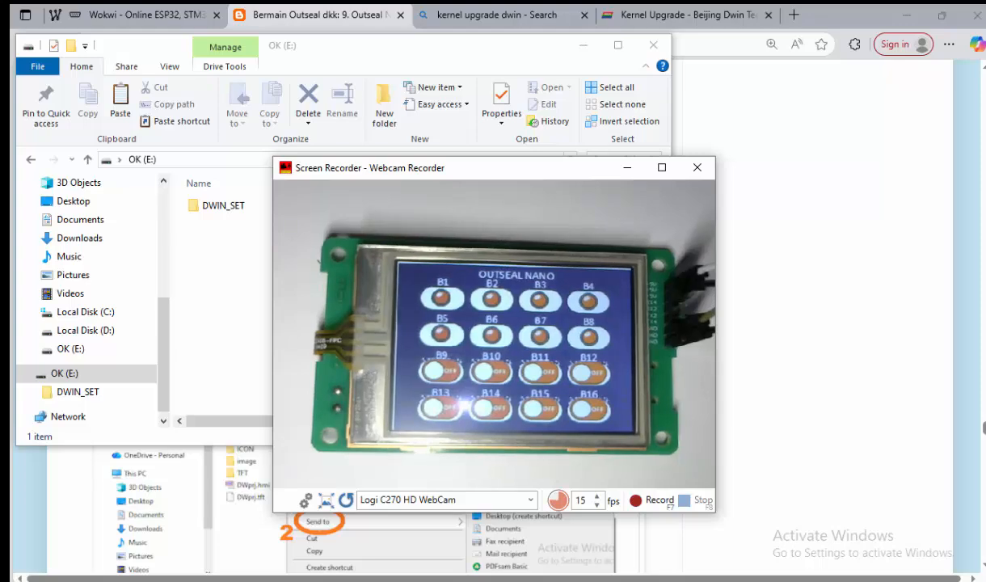
{"action": "left_click", "coordinate": [896, 580]}
{"action": "left_click", "coordinate": [881, 540]}
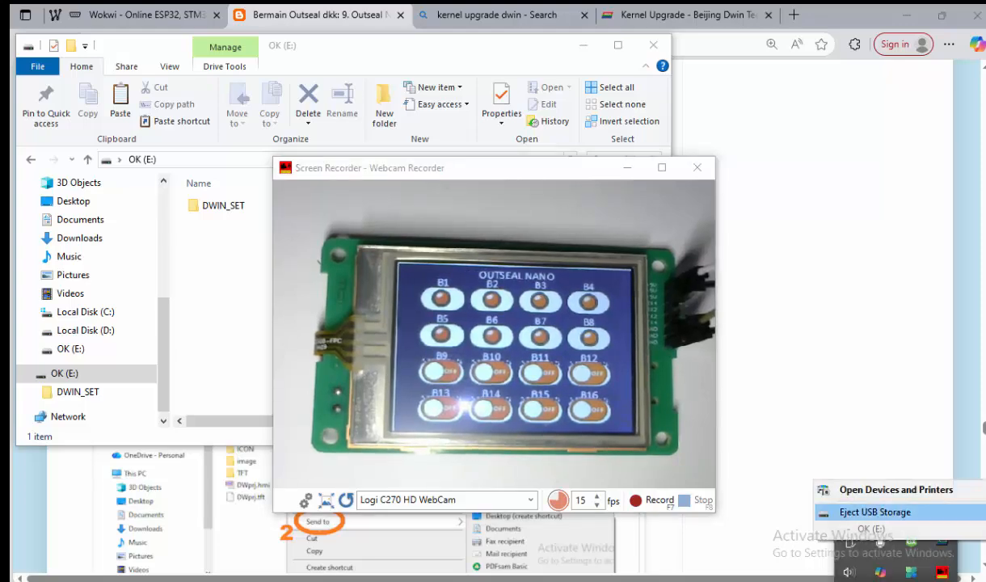
{"action": "left_click", "coordinate": [870, 509]}
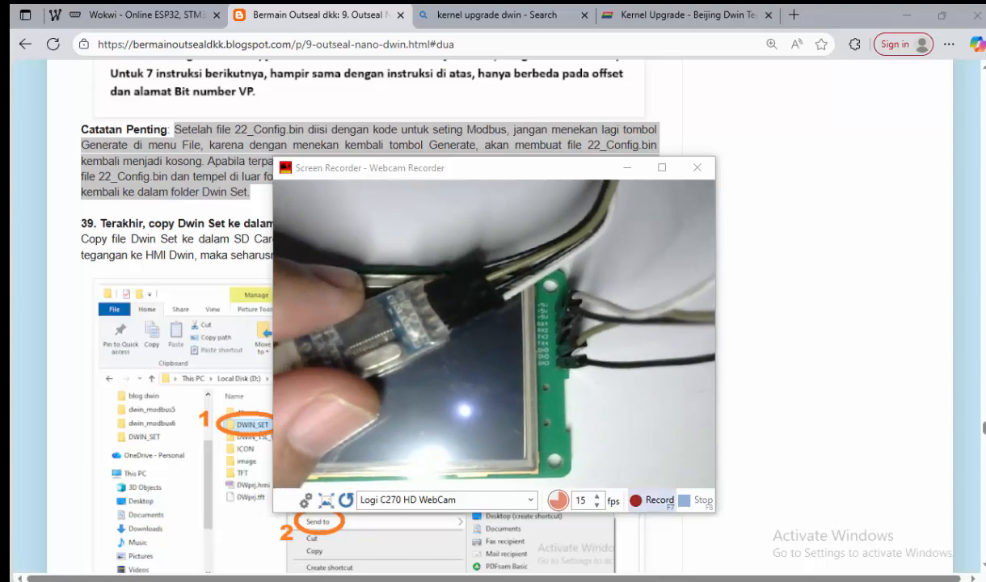
Step: Examine the tutorial's Gambar 40 wiring between the HMI Dwin and the USB to TTL adapter
{"action": "scroll", "coordinate": [363, 324], "scroll_direction": "down", "scroll_amount": 7}
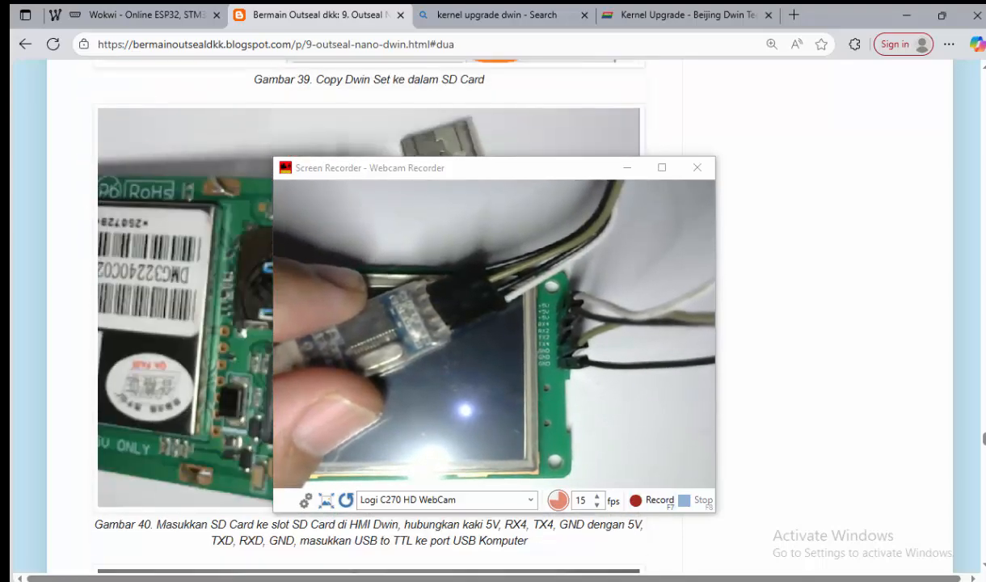
{"action": "left_click_drag", "start_coordinate": [437, 167], "coordinate": [787, 173]}
{"action": "scroll", "coordinate": [364, 323], "scroll_direction": "down", "scroll_amount": 1}
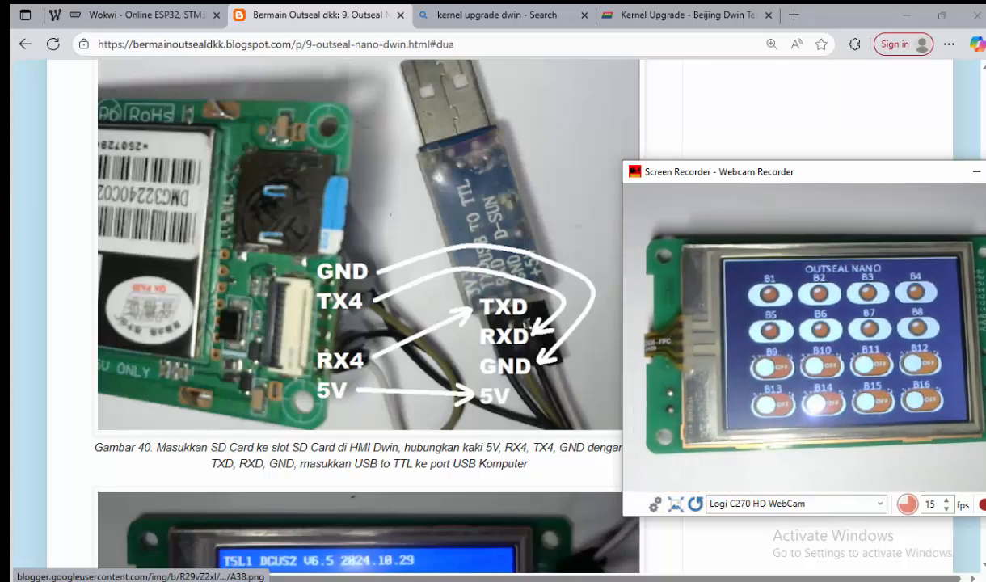
Step: View the dwin_outseal simulation in Wokwi and review the ladder rungs of dwin_outseal.plc in Outseal Studio
{"action": "left_click_drag", "start_coordinate": [799, 171], "coordinate": [213, 155]}
{"action": "left_click", "coordinate": [121, 15]}
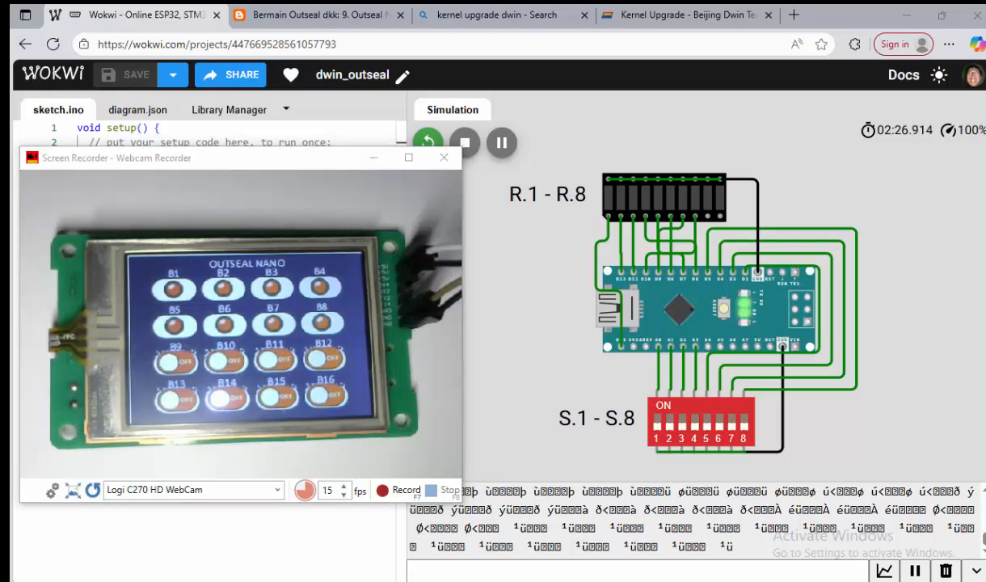
{"action": "key", "text": "alt+Tab"}
{"action": "left_click_drag", "start_coordinate": [280, 168], "coordinate": [901, 267]}
{"action": "scroll", "coordinate": [510, 348], "scroll_direction": "up", "scroll_amount": 4}
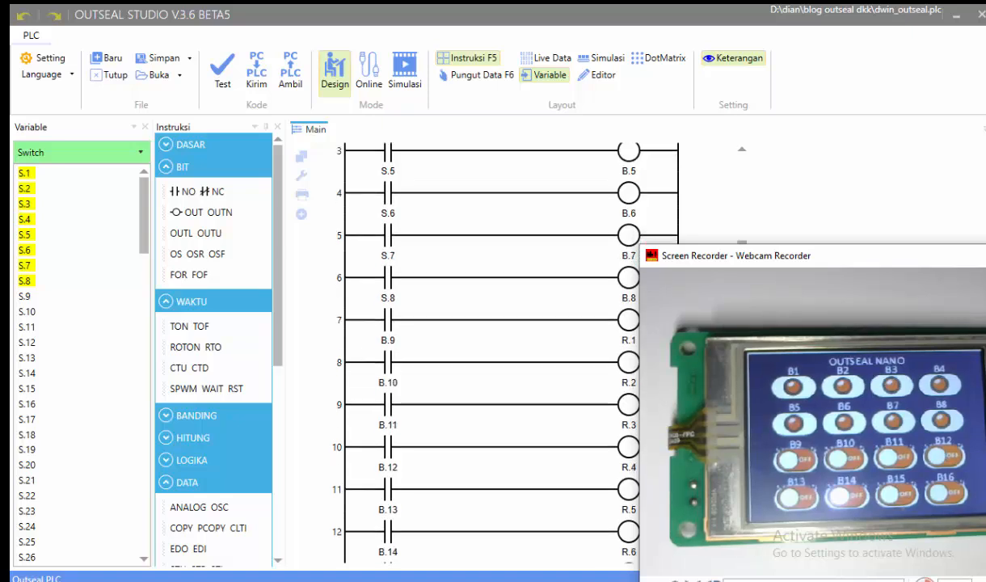
{"action": "scroll", "coordinate": [509, 348], "scroll_direction": "down", "scroll_amount": 1}
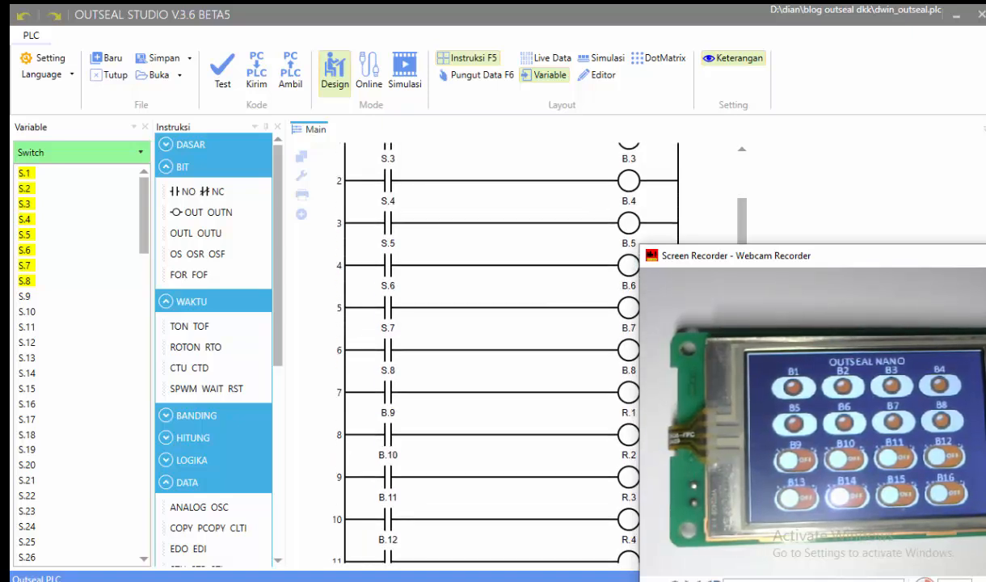
{"action": "key", "text": "alt+Tab"}
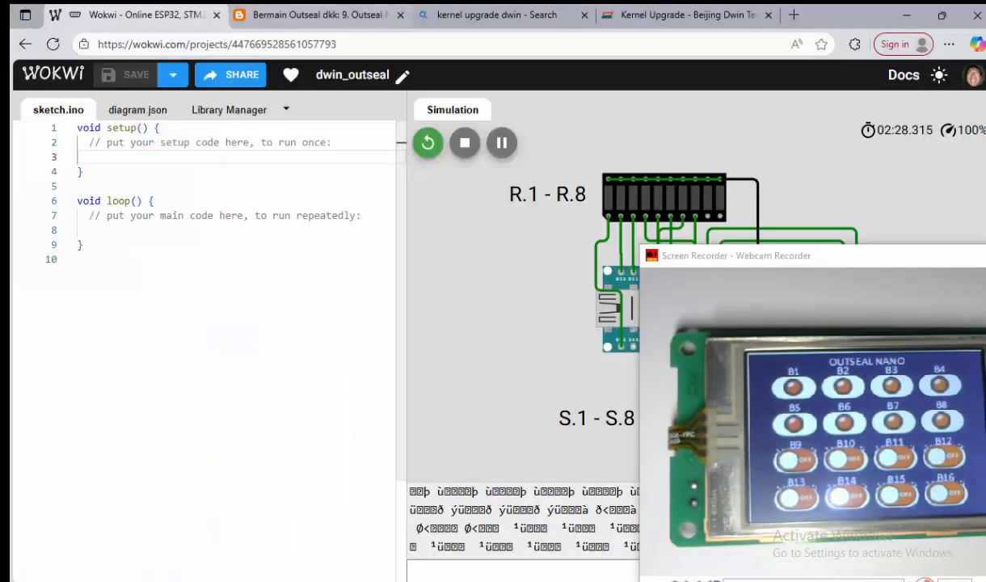
Step: Review the tutorial's SD card upload and Outseal Studio program sections, and return to the Wokwi simulation
{"action": "left_click", "coordinate": [317, 15]}
{"action": "scroll", "coordinate": [364, 307], "scroll_direction": "down", "scroll_amount": 15}
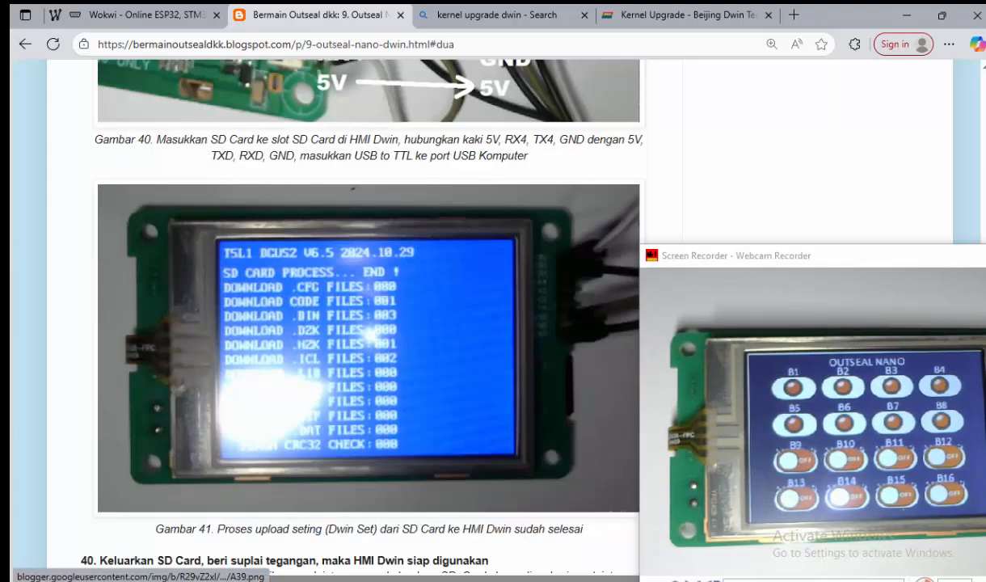
{"action": "scroll", "coordinate": [356, 308], "scroll_direction": "up", "scroll_amount": 10}
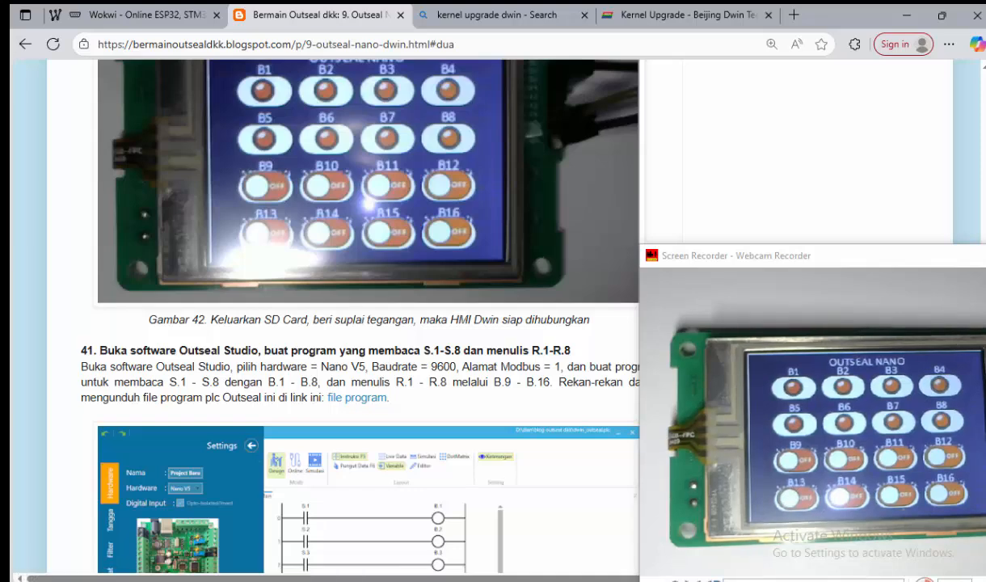
{"action": "scroll", "coordinate": [356, 307], "scroll_direction": "down", "scroll_amount": 10}
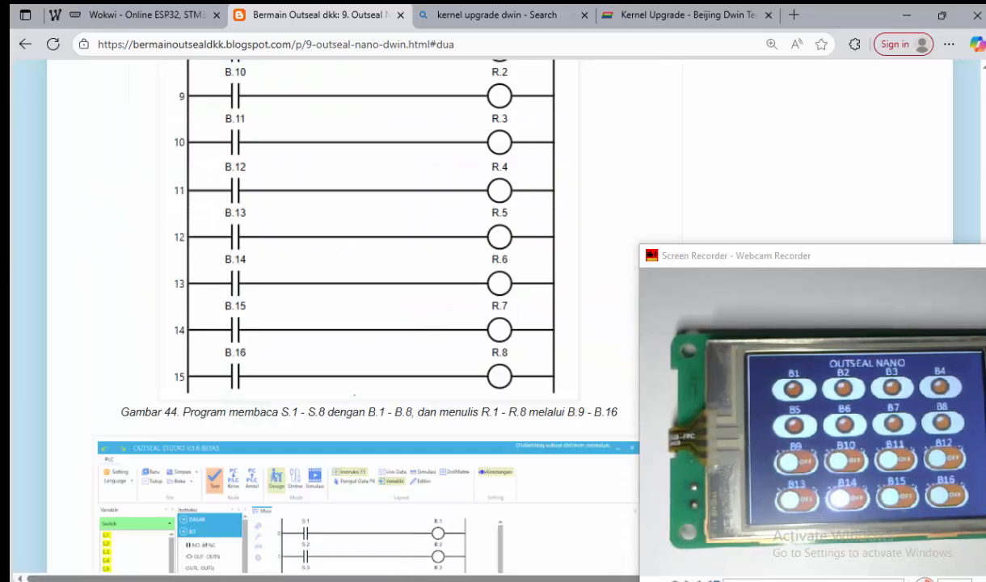
{"action": "left_click", "coordinate": [145, 15]}
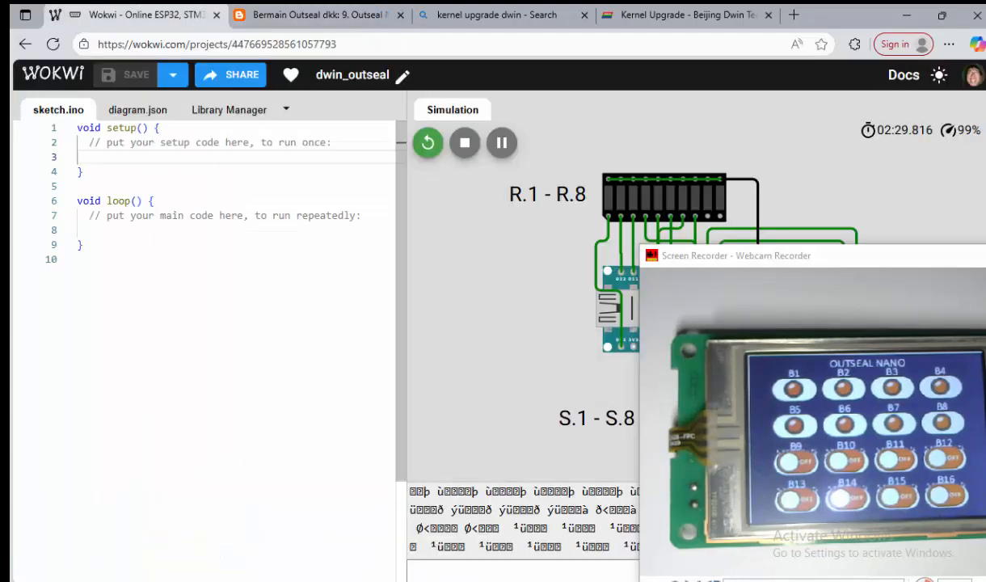
Step: Switch to Outseal Studio and check the hardware settings of the dwin_outseal.plc project
{"action": "right_click", "coordinate": [261, 180]}
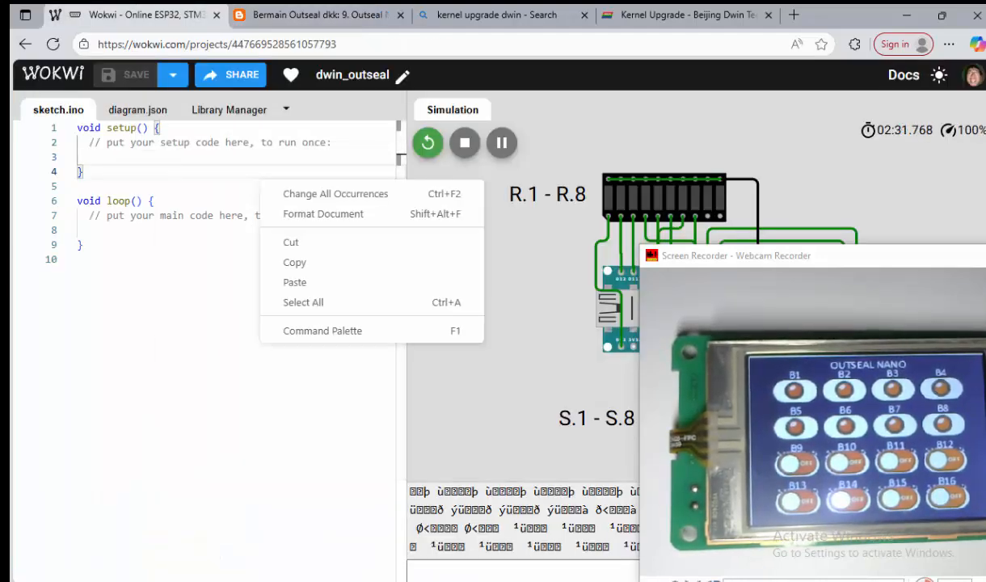
{"action": "key", "text": "alt+Tab"}
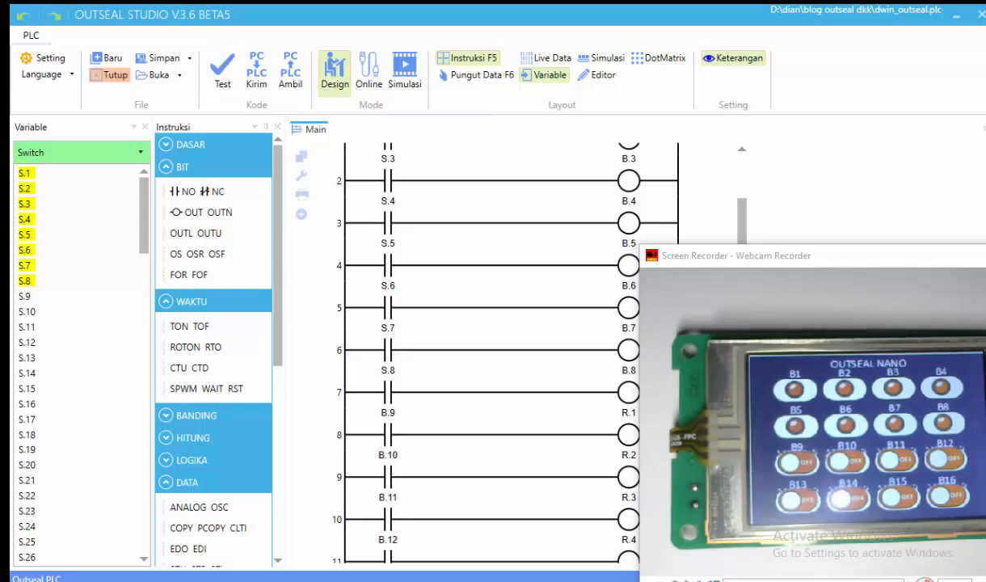
{"action": "left_click", "coordinate": [45, 57]}
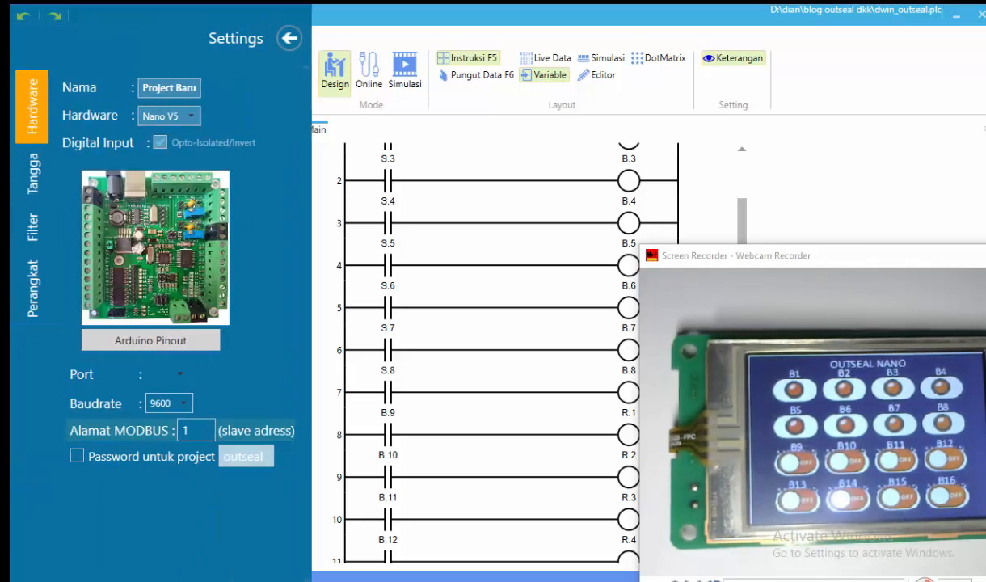
{"action": "left_click", "coordinate": [290, 38]}
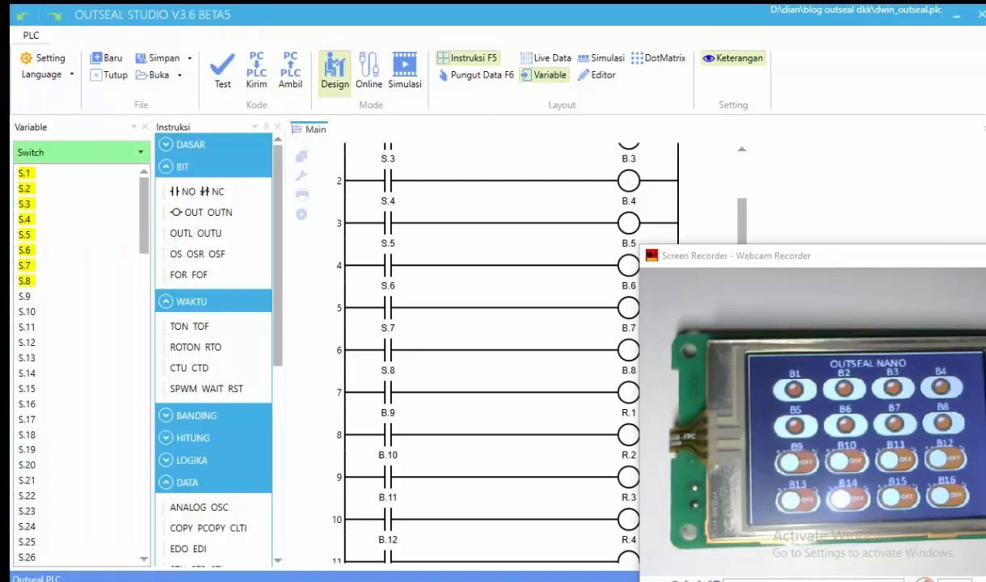
Step: Run the program test on dwin_outseal.plc to generate Hasil.hex, rechecking the hardware type, baud rate and Modbus address between runs
{"action": "left_click", "coordinate": [223, 73]}
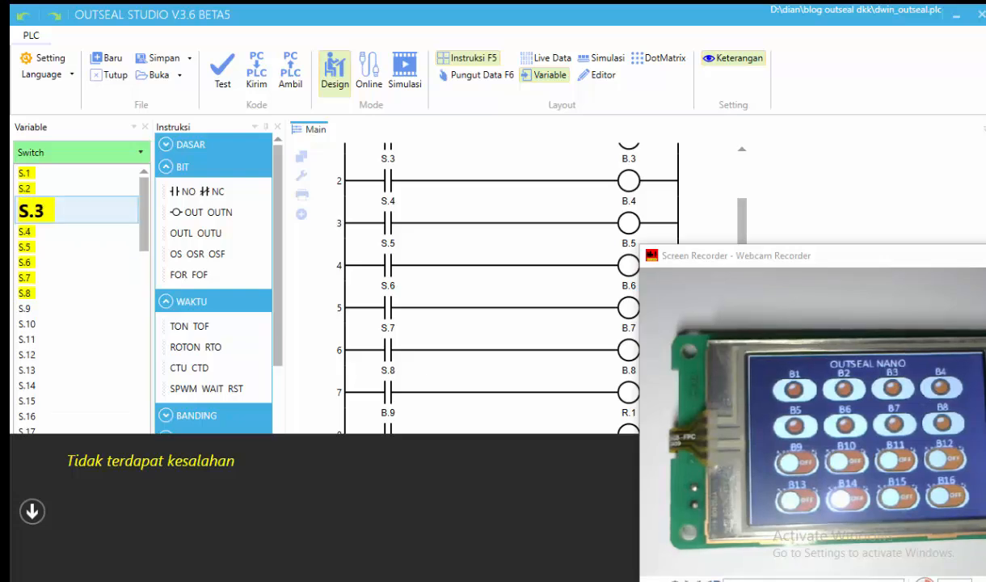
{"action": "left_click", "coordinate": [44, 57]}
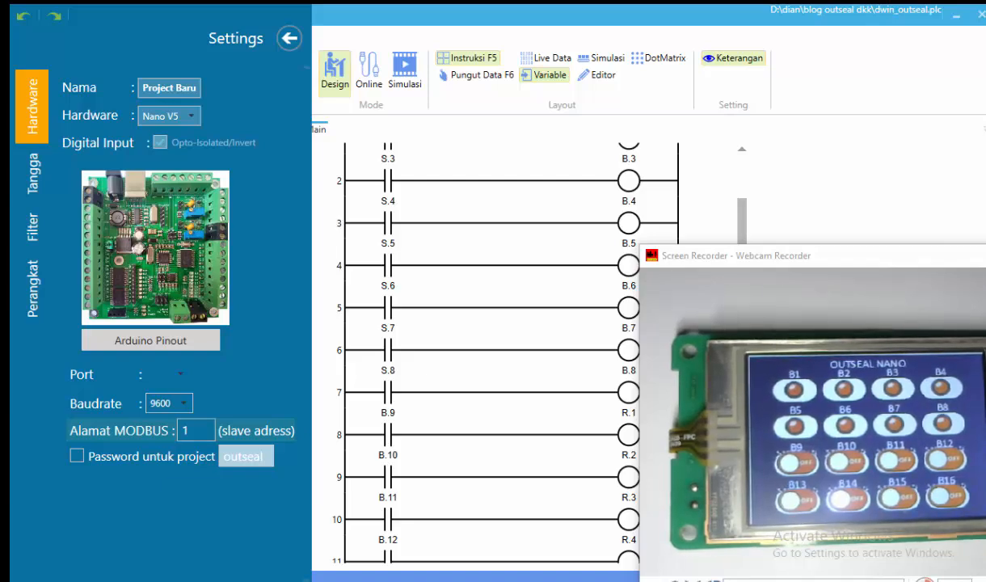
{"action": "left_click", "coordinate": [289, 38]}
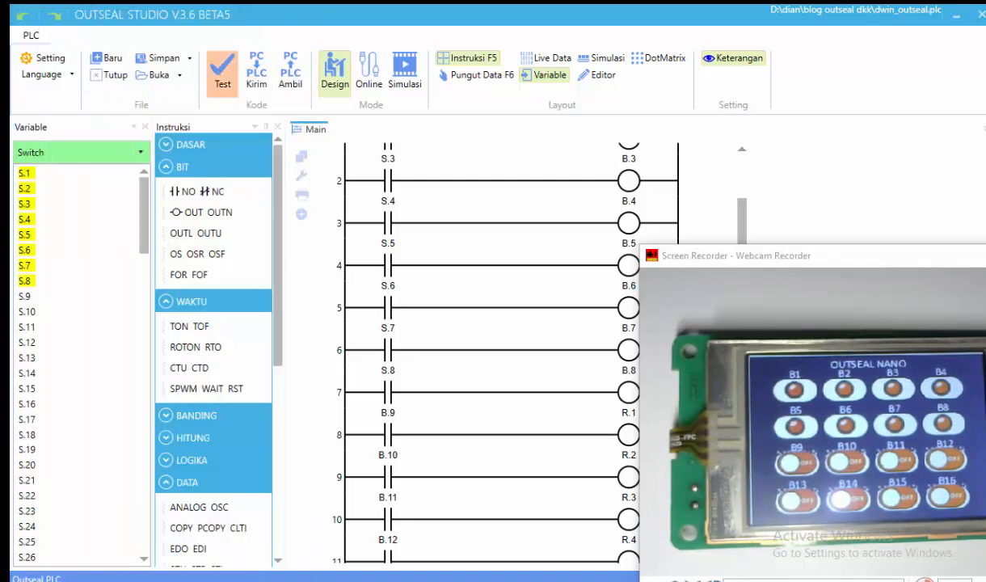
{"action": "left_click", "coordinate": [222, 71]}
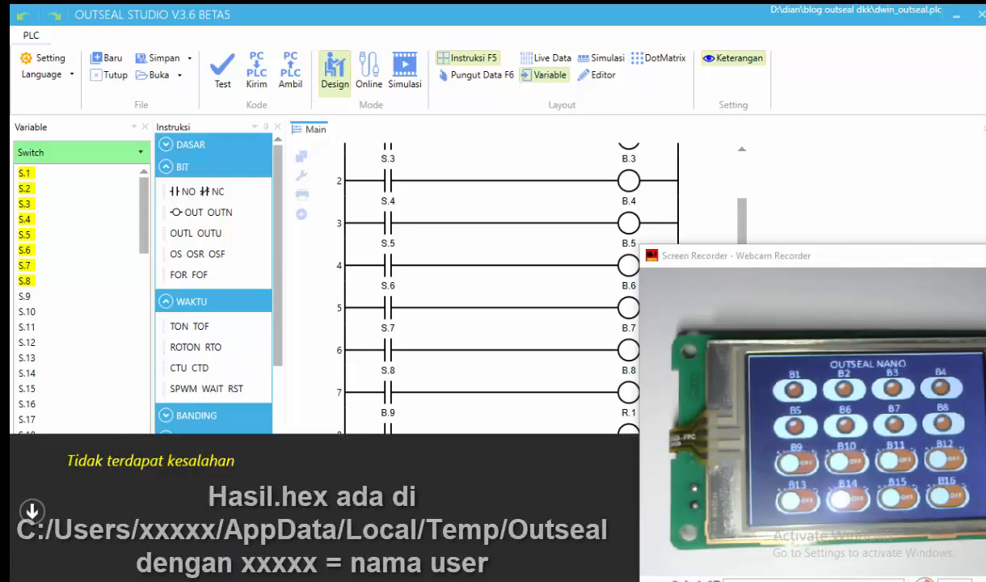
Step: Open the Outseal folder under the user's AppData/Local/Temp directory on drive C in File Explorer
{"action": "key", "text": "super+e"}
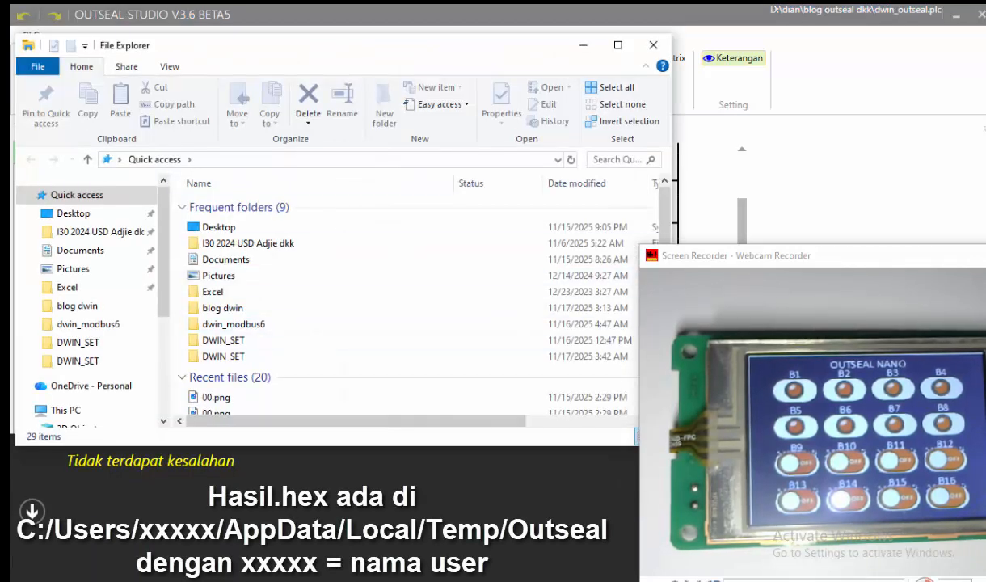
{"action": "left_click", "coordinate": [340, 159]}
{"action": "type", "text": "c"}
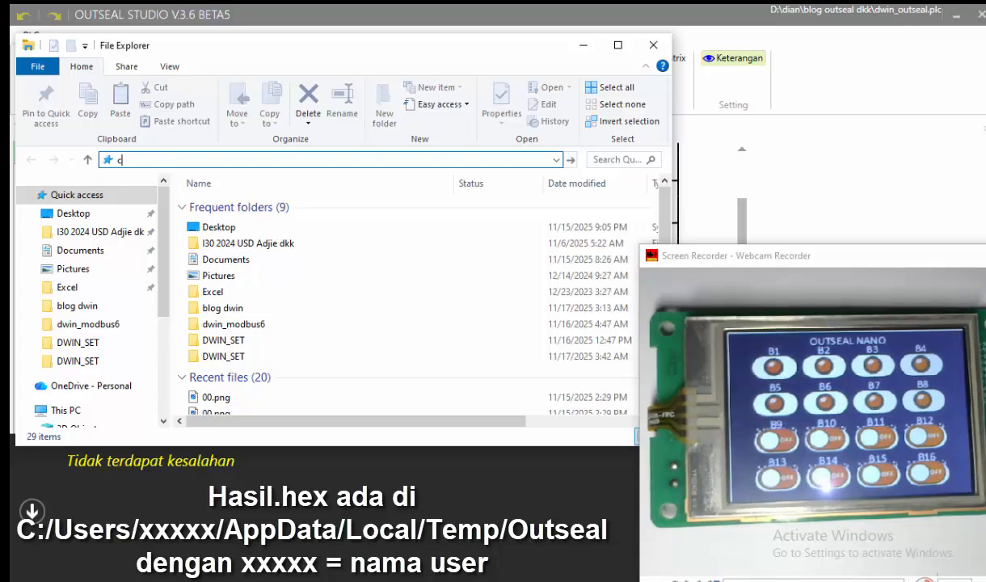
{"action": "type", "text": ":"}
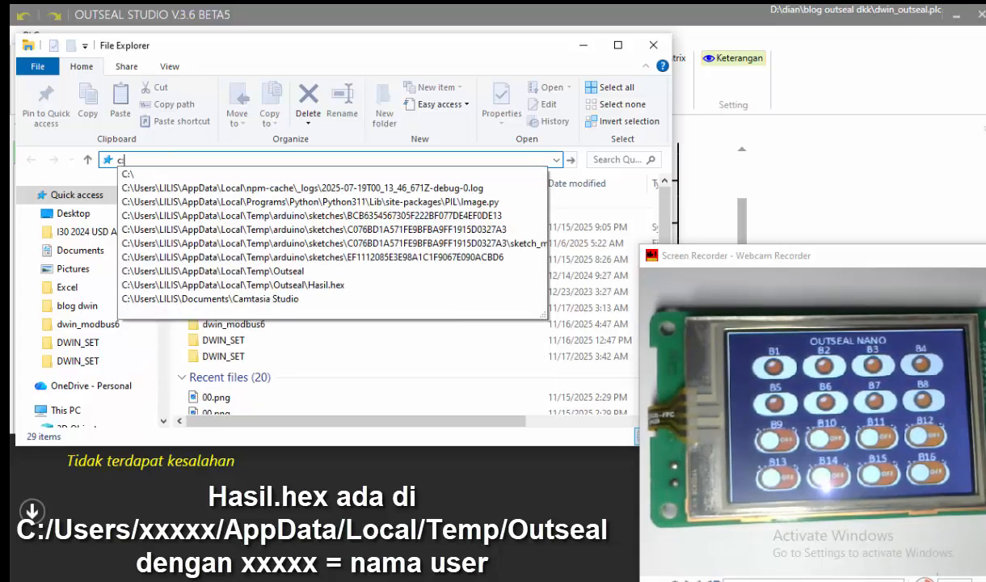
{"action": "type", "text": "/Users/LILIS/"}
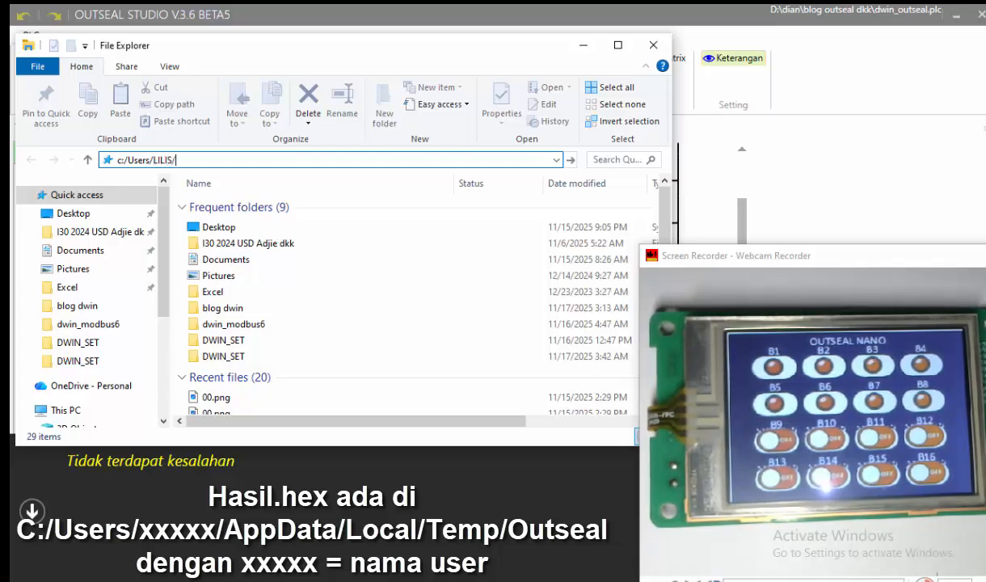
{"action": "type", "text": "AppData/Local/Temp/"}
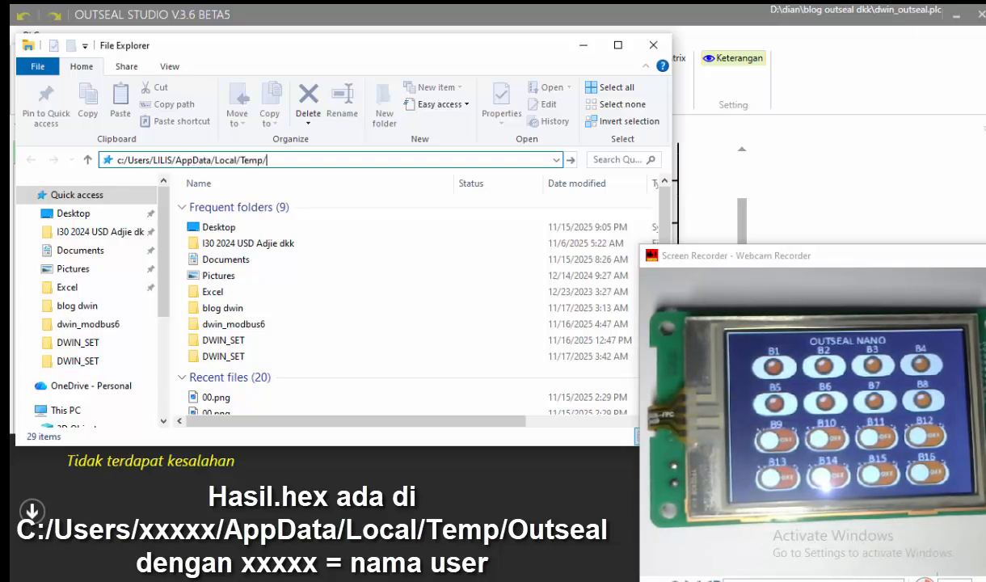
{"action": "type", "text": "eal"}
{"action": "key", "text": "Return"}
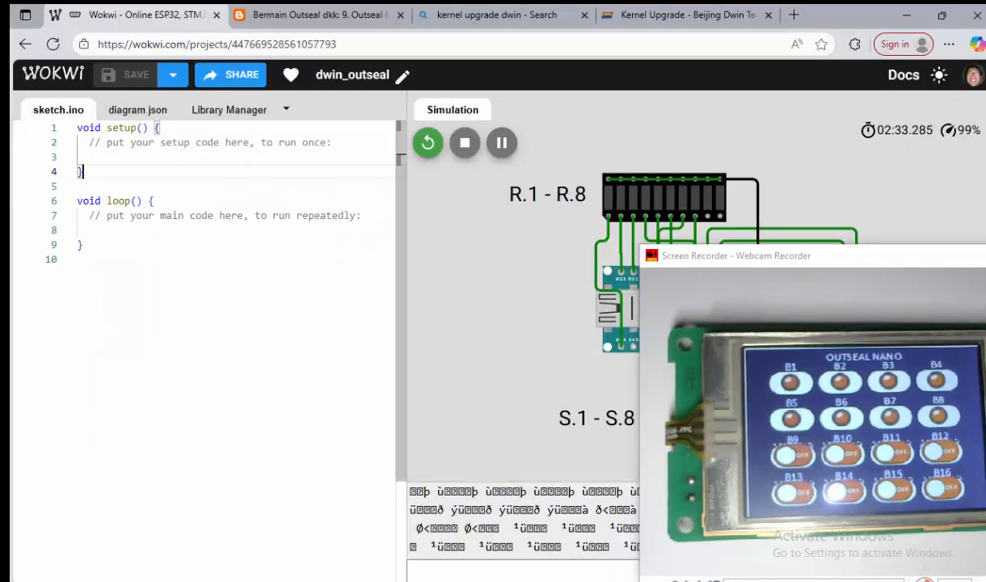
Step: Try uploading Hasil.hex as firmware to the dwin_outseal simulation in Wokwi, and stop the simulation
{"action": "right_click", "coordinate": [181, 200]}
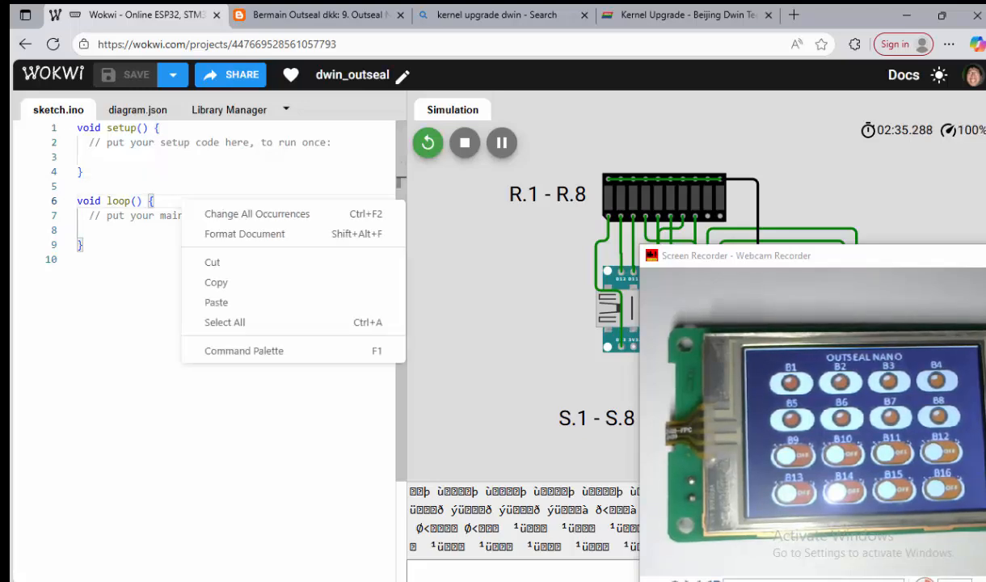
{"action": "right_click", "coordinate": [135, 155]}
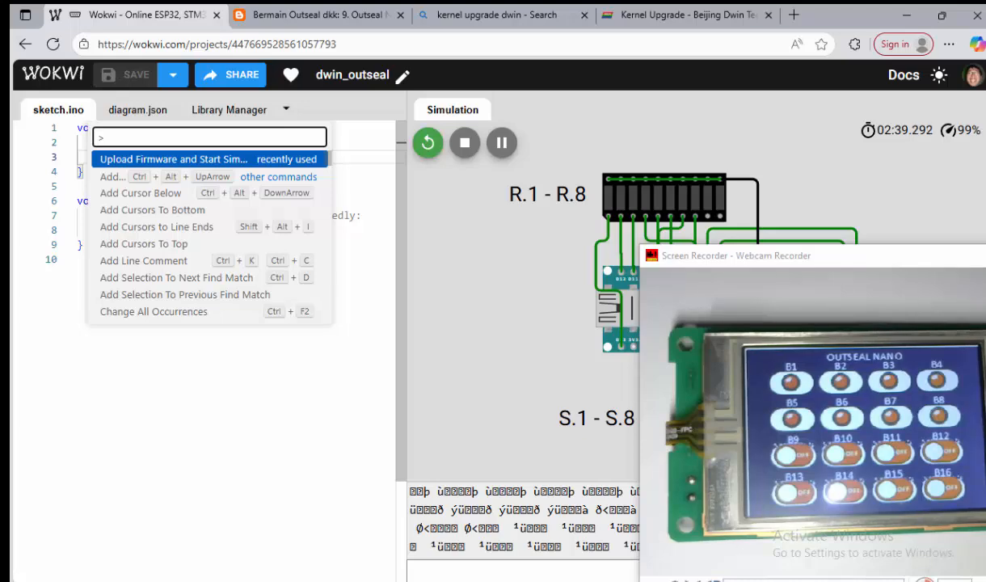
{"action": "key", "text": "Return"}
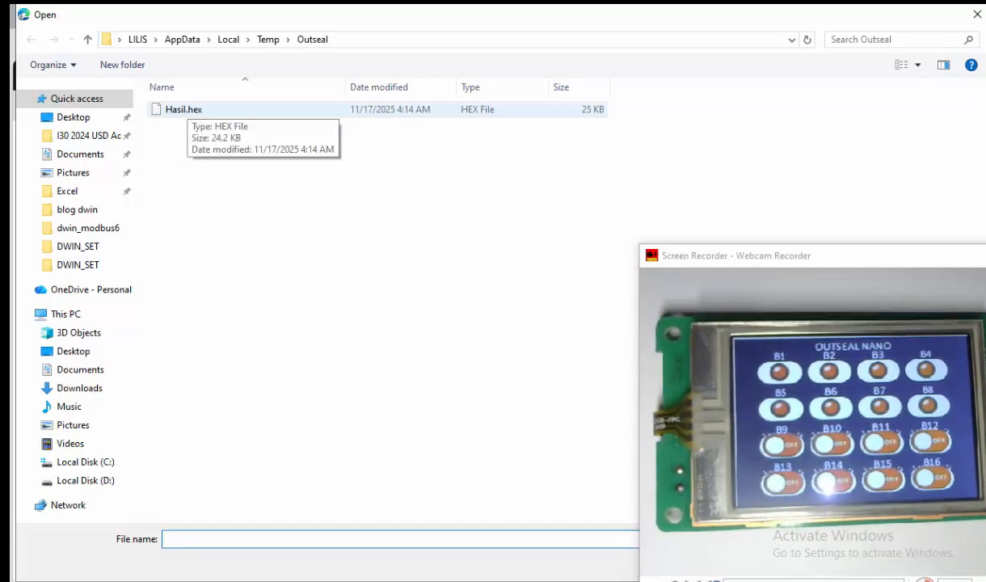
{"action": "double_click", "coordinate": [184, 109]}
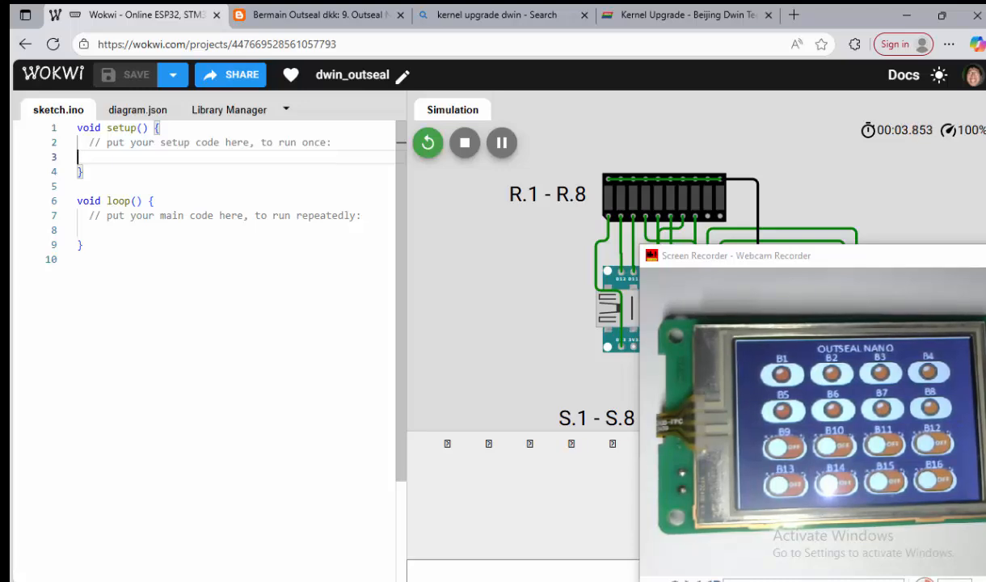
{"action": "left_click", "coordinate": [465, 143]}
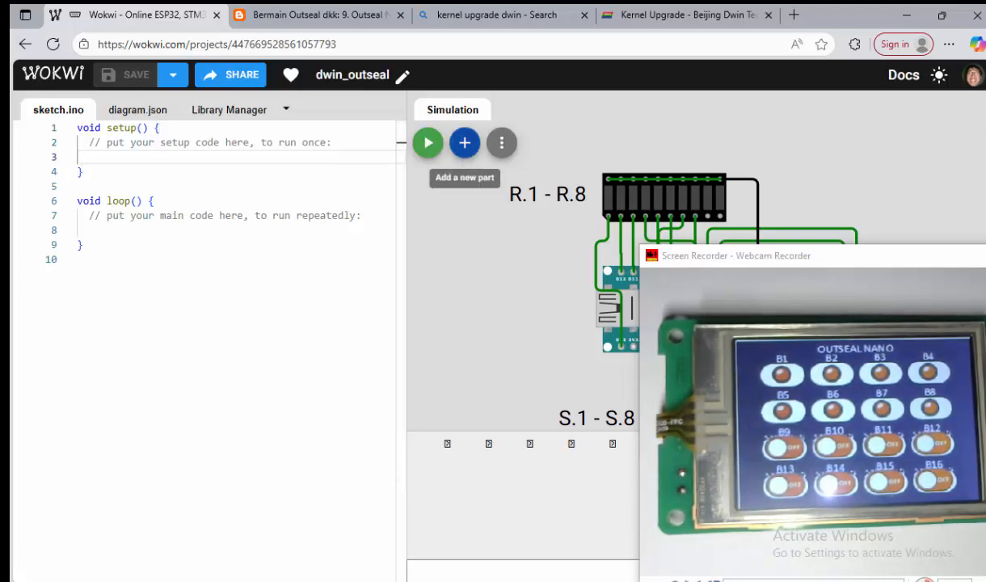
Step: Upload the Hasil.hex firmware, start the simulation, and connect it to the USB-Serial Controller (COM18) port
{"action": "right_click", "coordinate": [174, 166]}
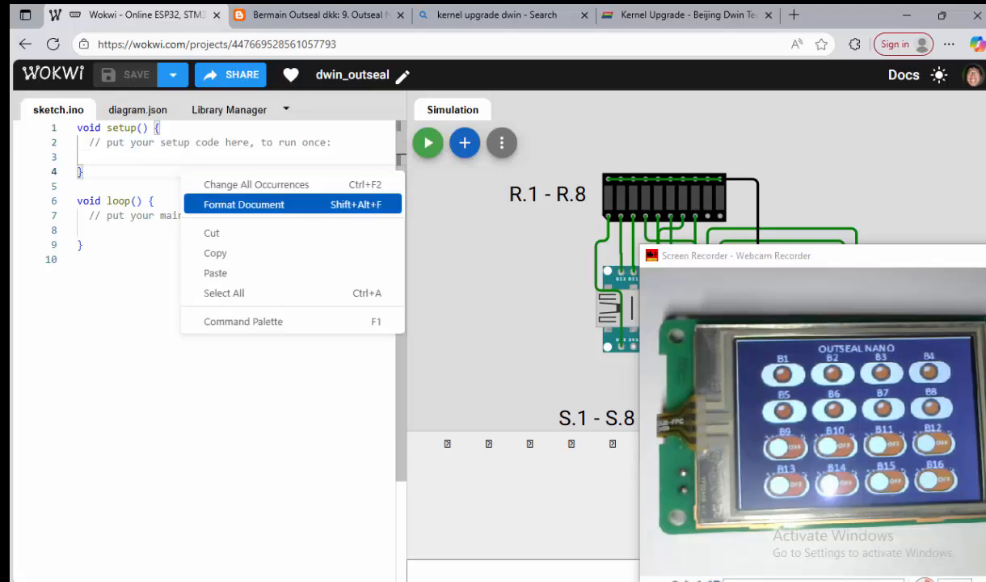
{"action": "left_click", "coordinate": [212, 320]}
{"action": "left_click", "coordinate": [175, 160]}
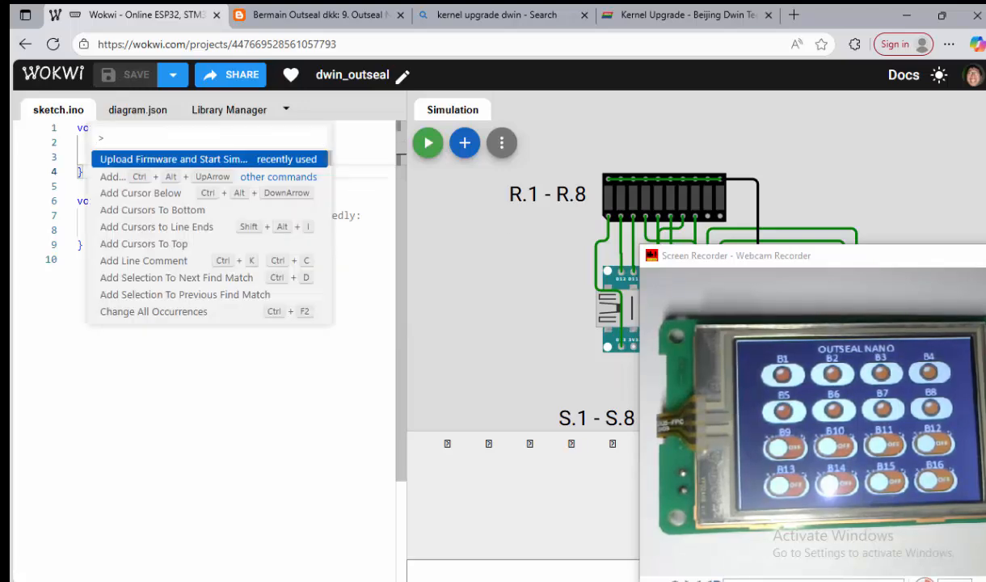
{"action": "left_click", "coordinate": [185, 109]}
{"action": "key", "text": "Return"}
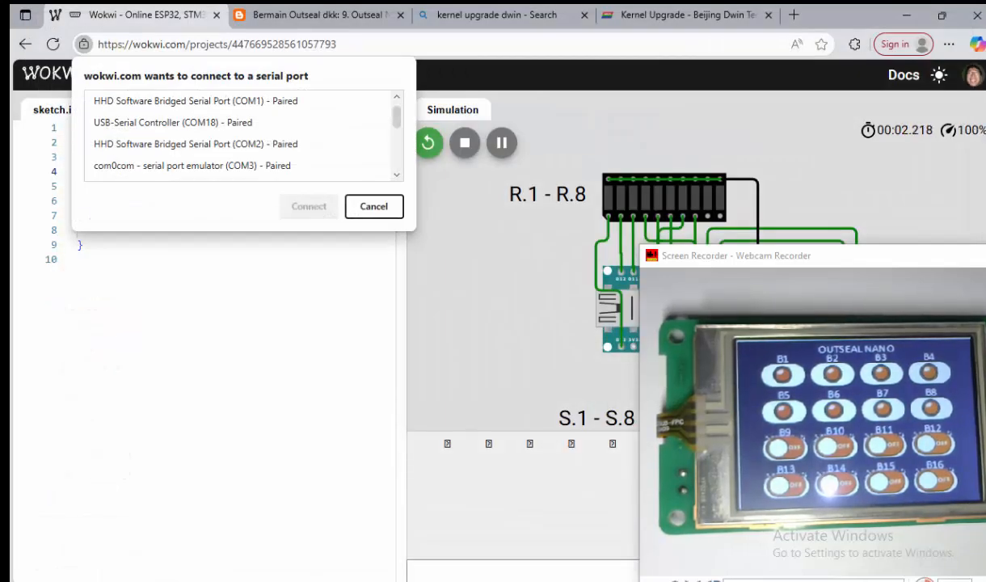
{"action": "left_click", "coordinate": [173, 122]}
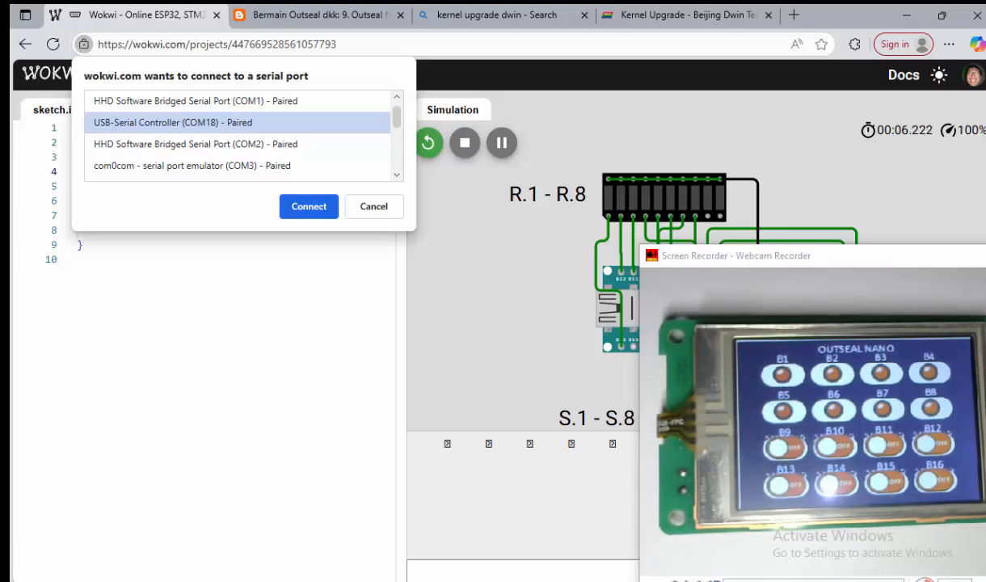
{"action": "key", "text": "Return"}
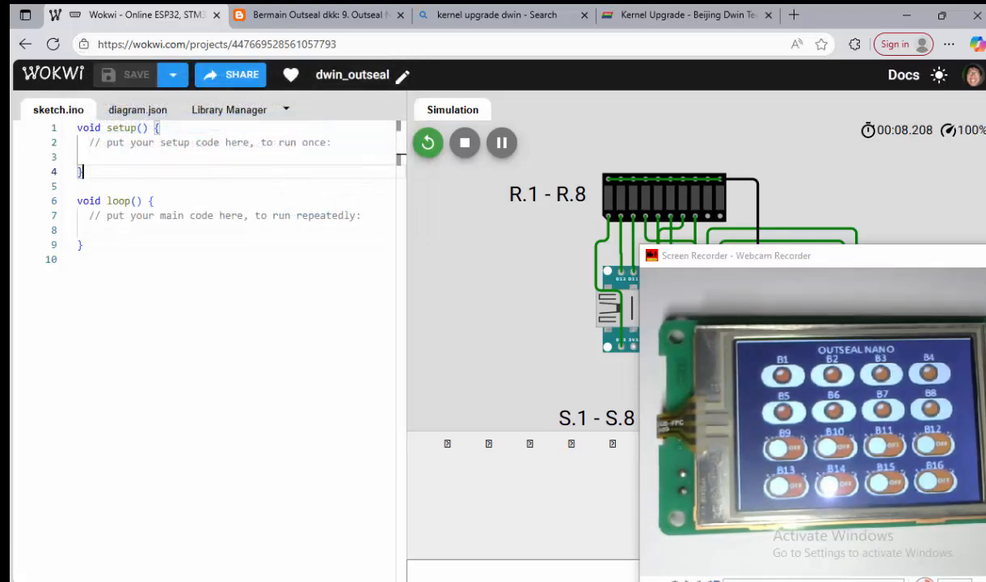
Step: Uncover the circuit, pause the serial monitor output, and turn on DIP switches S.1 to S.8 to test the Dwin display
{"action": "left_click_drag", "start_coordinate": [792, 264], "coordinate": [186, 194]}
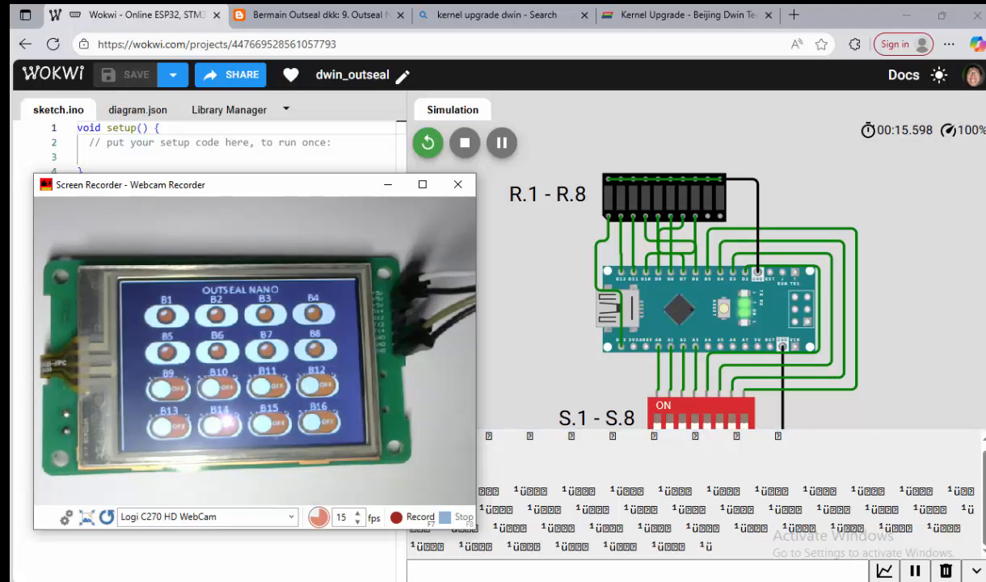
{"action": "left_click", "coordinate": [916, 571]}
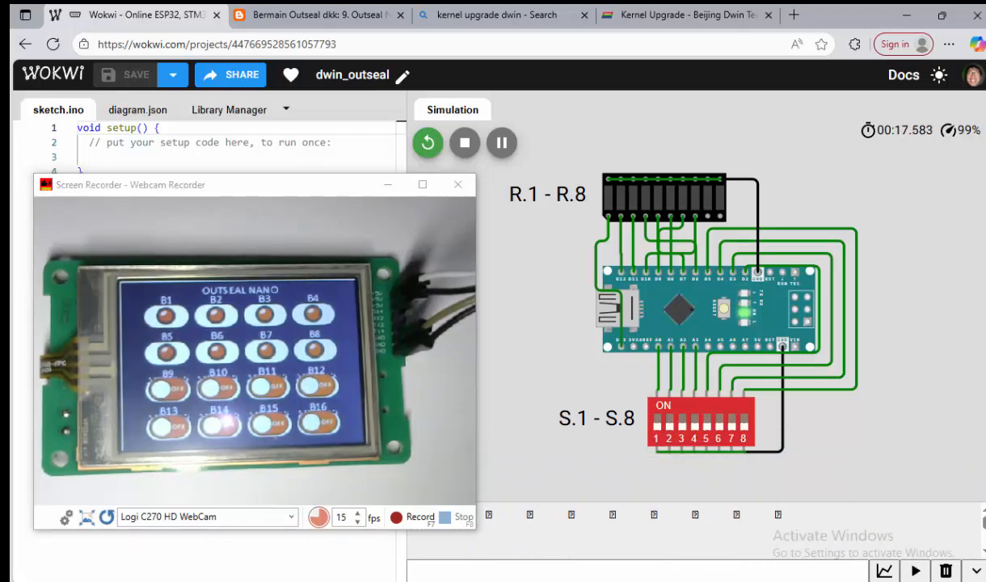
{"action": "left_click", "coordinate": [657, 421]}
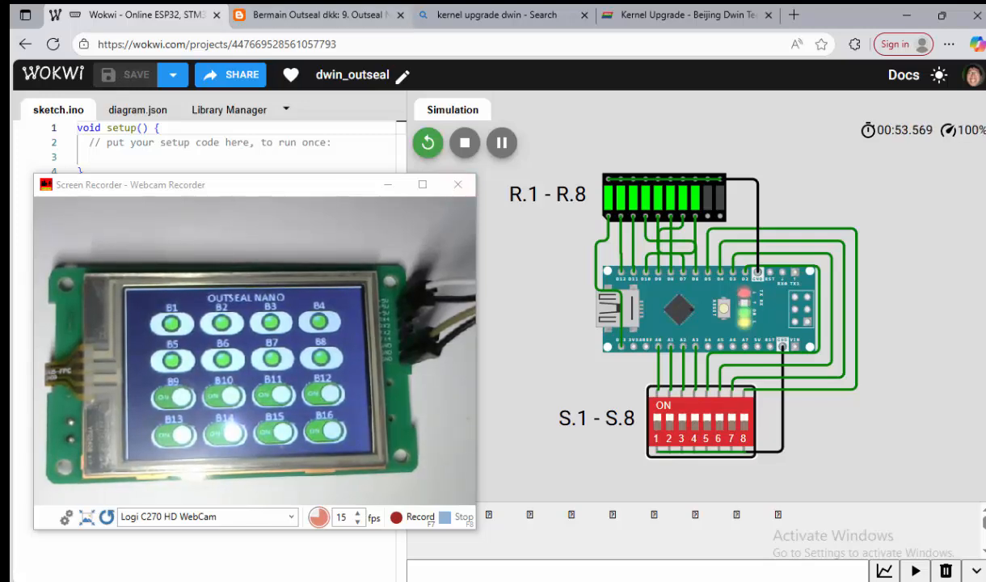
Step: Return to the top of the "9. Outseal Nano & Dwin" tutorial page with the webcam view placed over it
{"action": "left_click", "coordinate": [316, 15]}
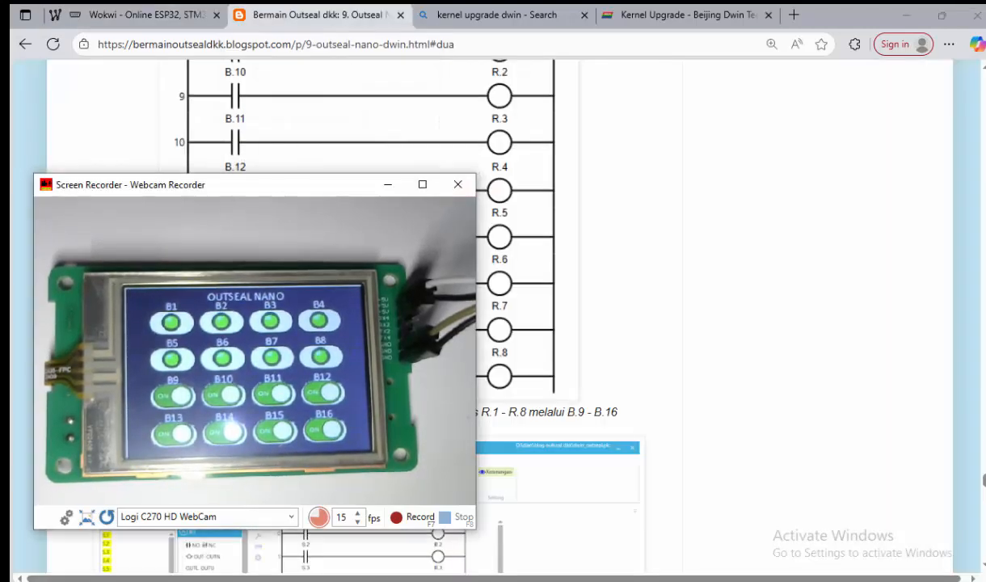
{"action": "left_click_drag", "start_coordinate": [288, 190], "coordinate": [702, 172]}
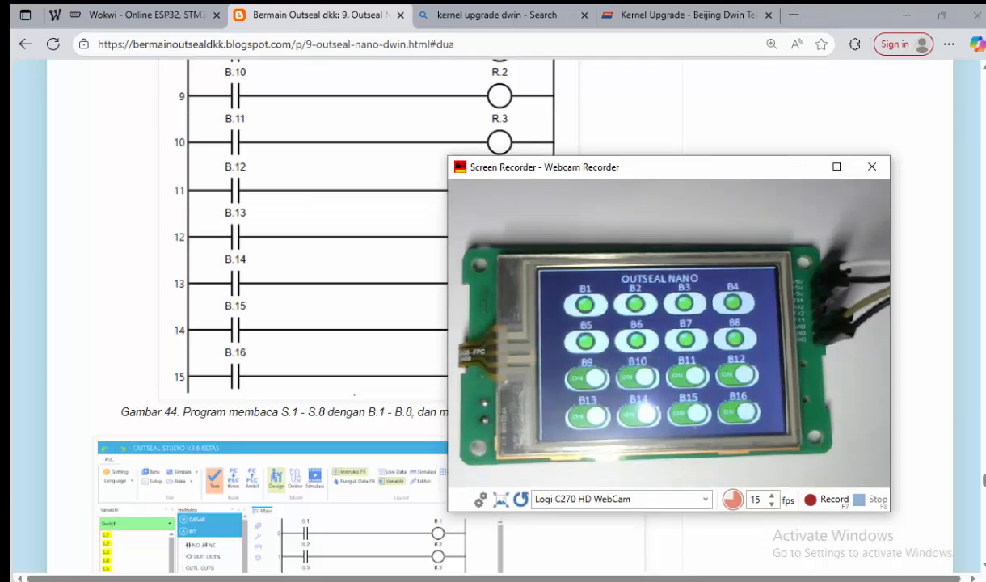
{"action": "left_click", "coordinate": [351, 261]}
{"action": "key", "text": "ctrl+Home"}
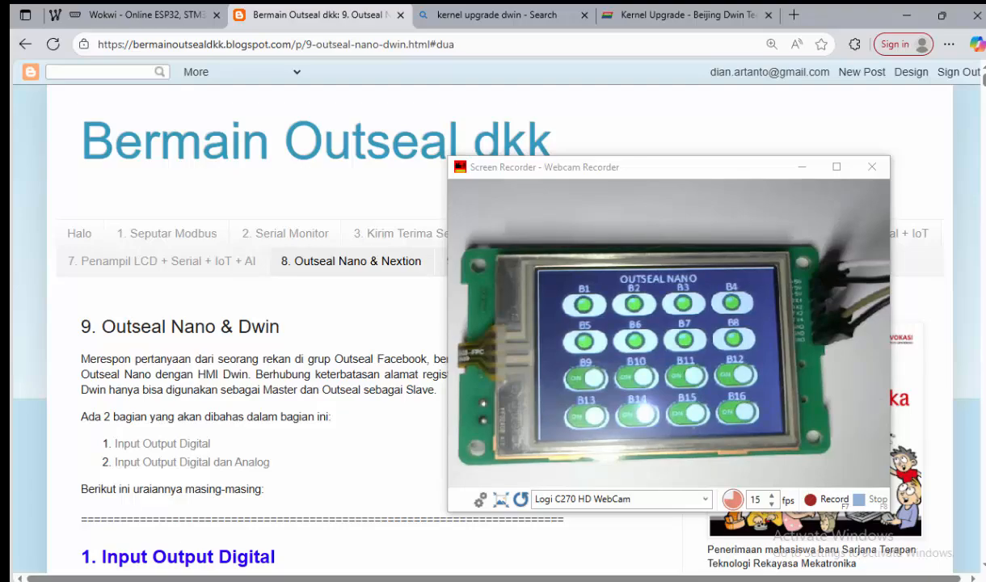
{"action": "left_click_drag", "start_coordinate": [702, 167], "coordinate": [703, 327]}
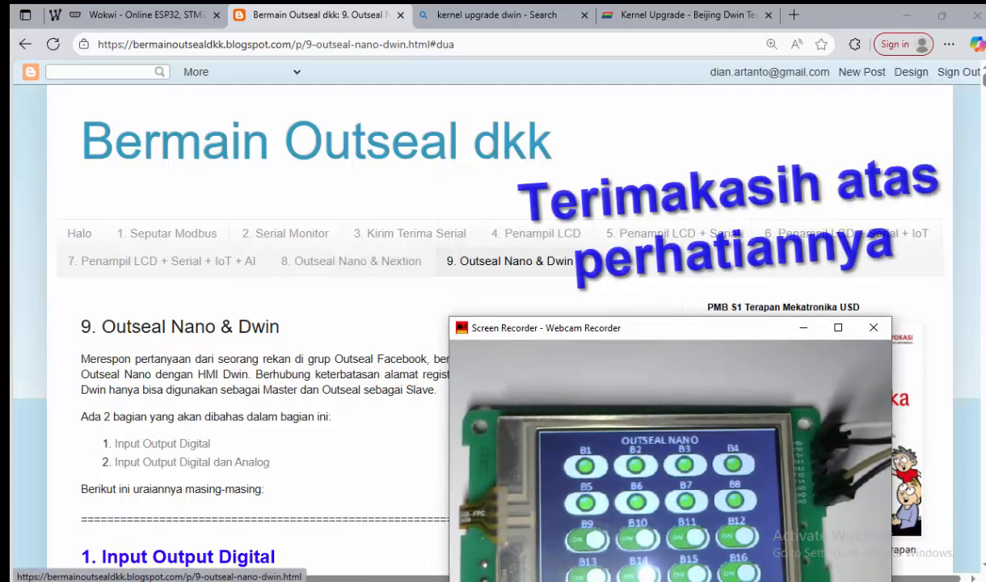
{"action": "left_click_drag", "start_coordinate": [574, 336], "coordinate": [385, 249]}
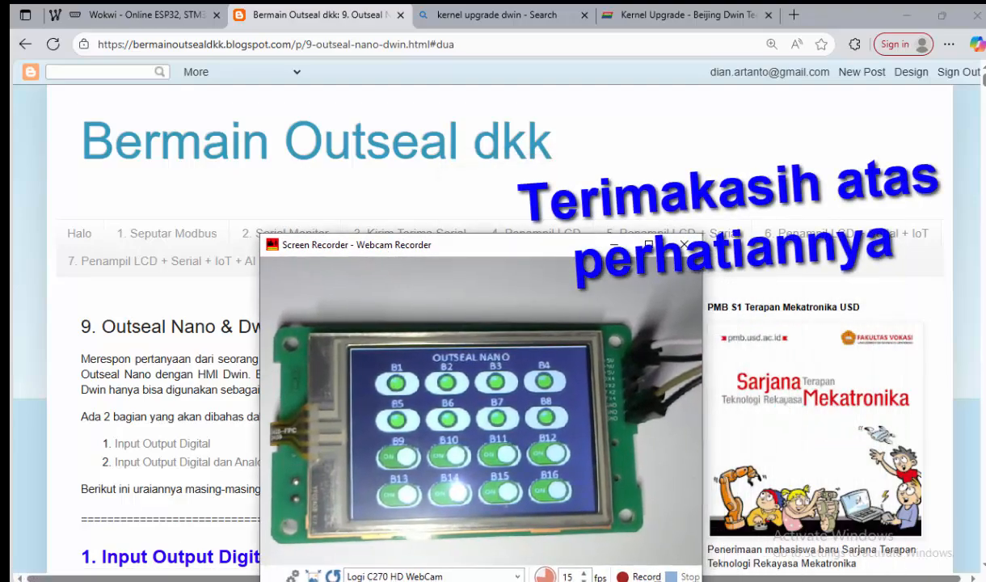